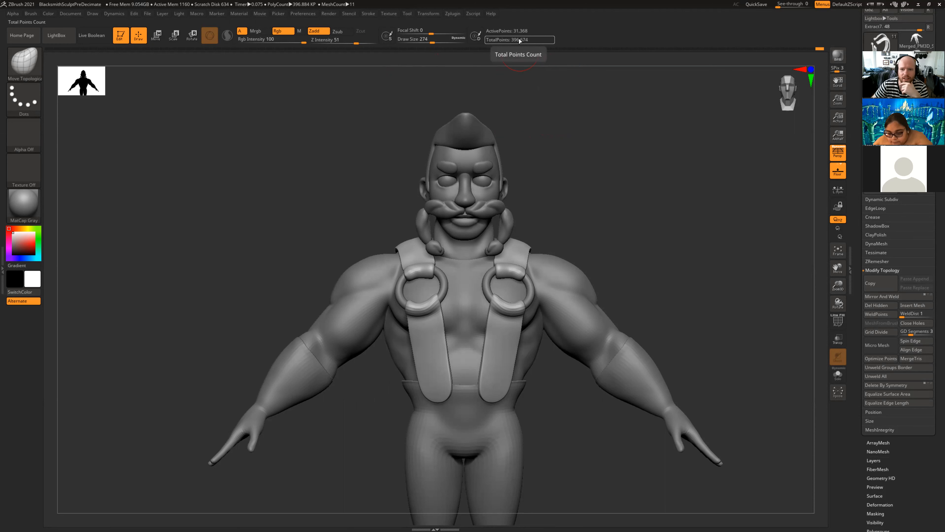
# - Try to pre-process all subtools of the blacksmith with Decimation Master
pyautogui.click(453, 14)
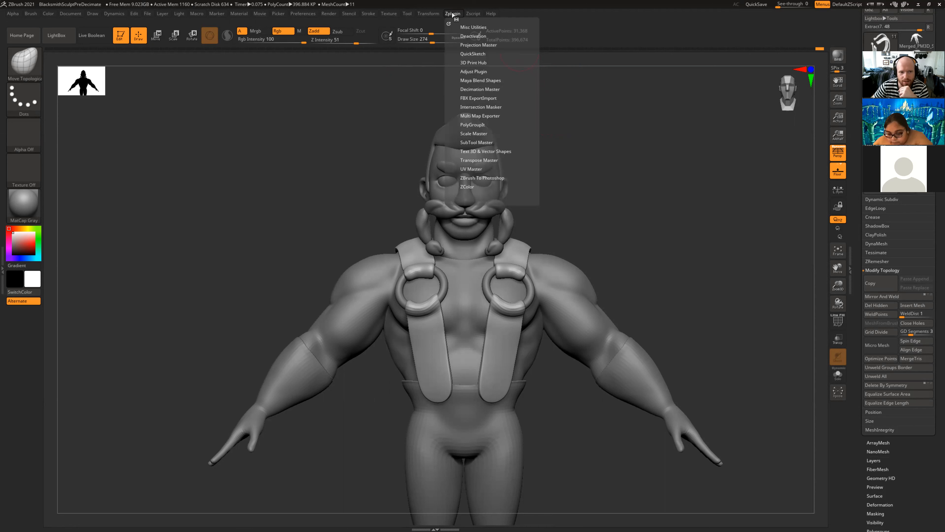
pyautogui.click(472, 89)
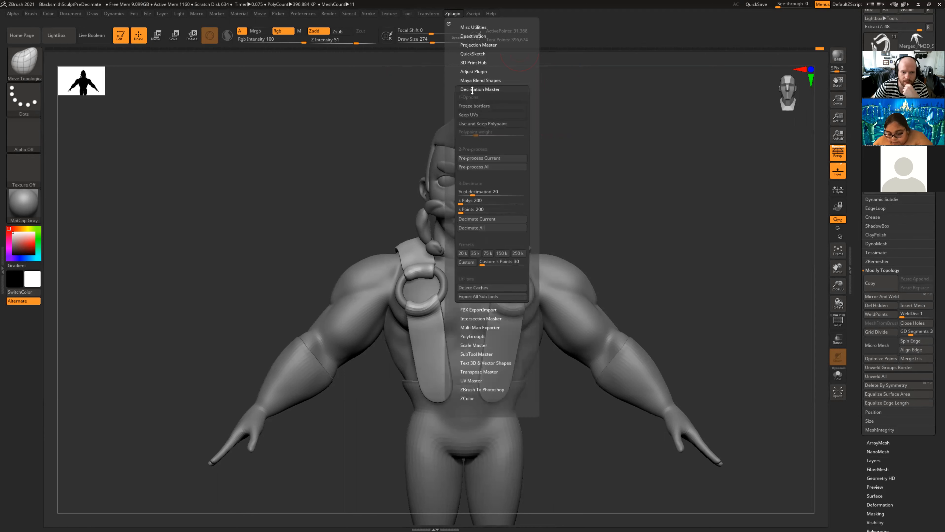
pyautogui.click(502, 167)
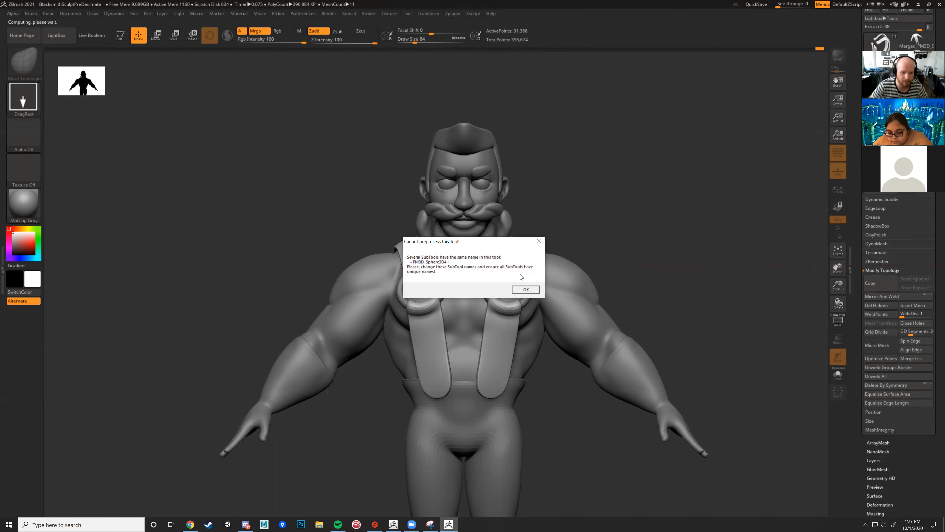
pyautogui.click(525, 289)
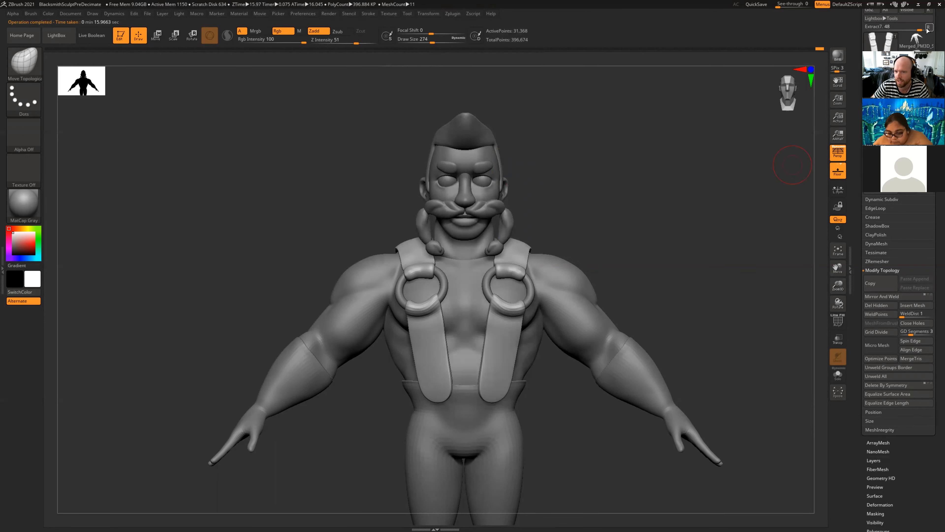
# - Rename the head subtool, which shares its name with the body subtool, to PM3D_Sphere3DNew
pyautogui.click(875, 111)
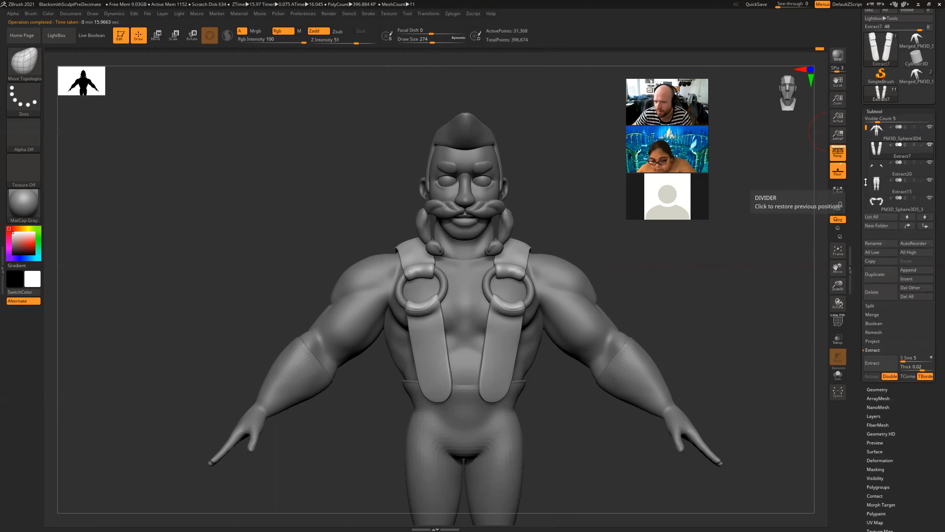
pyautogui.moveTo(866, 130); pyautogui.dragTo(864, 141)
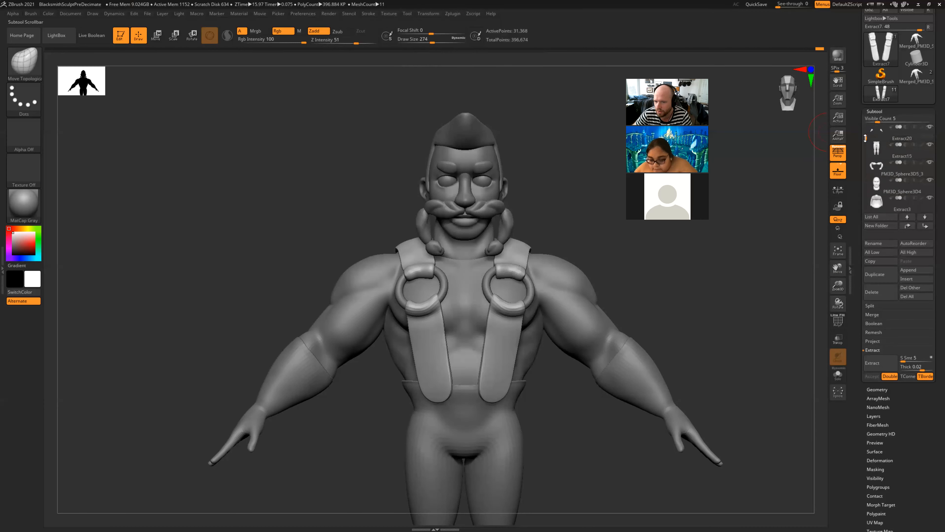
pyautogui.click(904, 190)
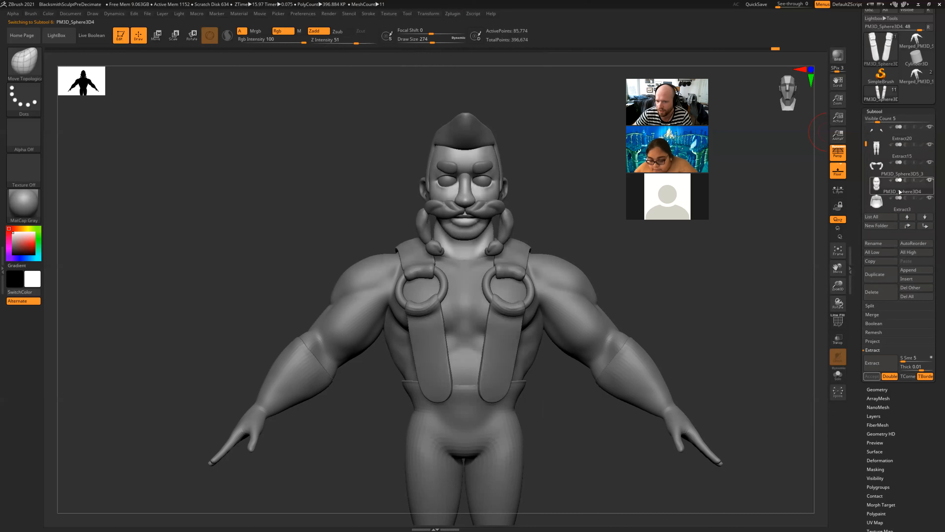
pyautogui.click(880, 244)
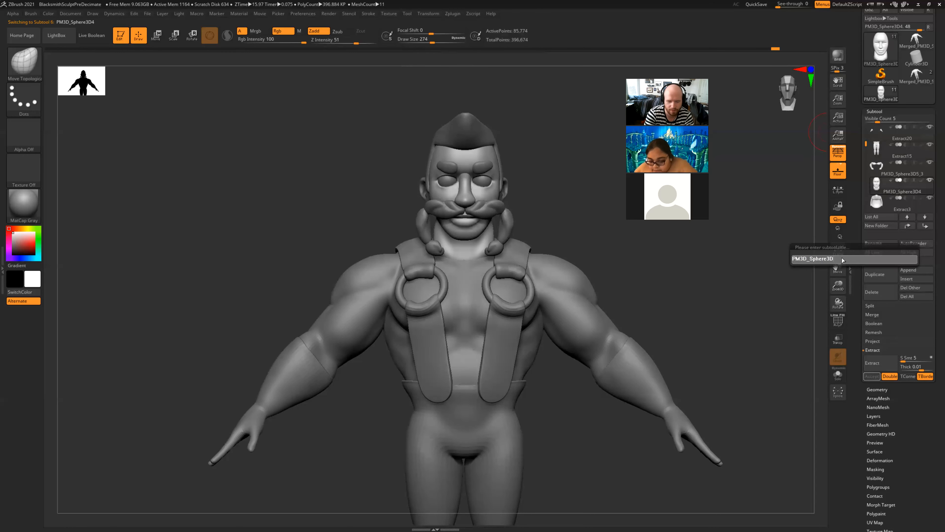
pyautogui.write('New')
pyautogui.press('Return')
pyautogui.moveTo(866, 144); pyautogui.dragTo(855, 168)
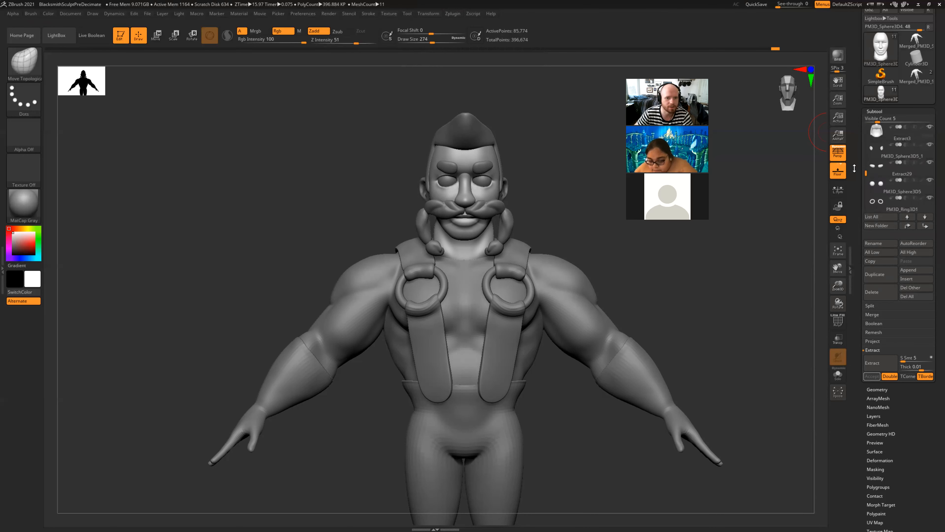
# - Run Pre-process All in Decimation Master on the blacksmith's uniquely named subtools
pyautogui.moveTo(450, 14)
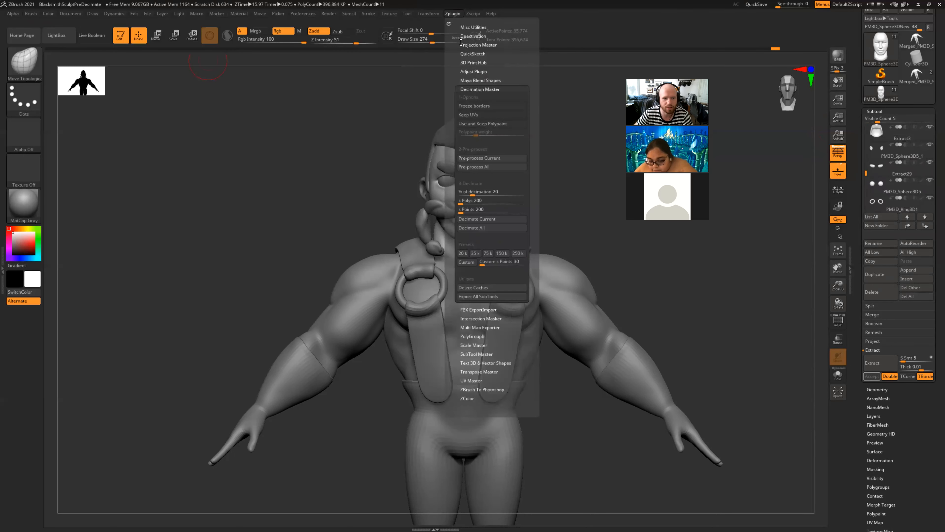
pyautogui.click(490, 167)
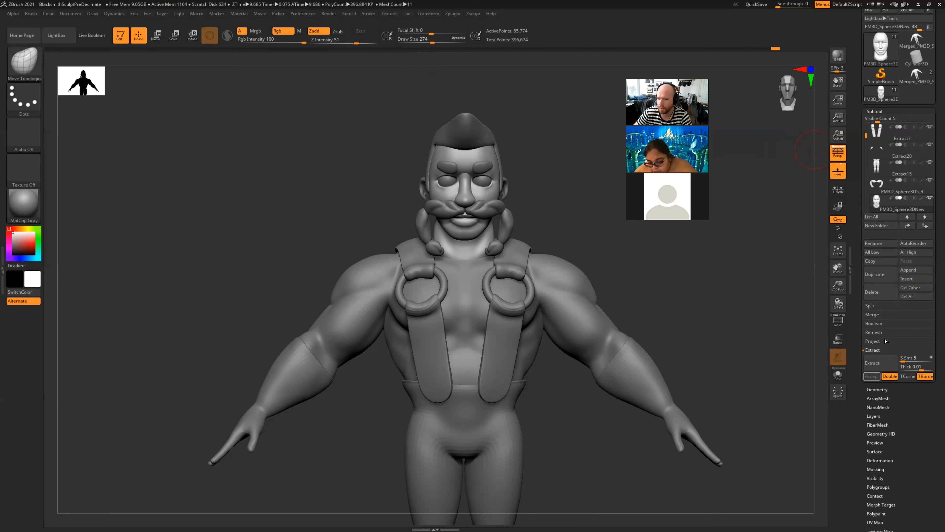
# - Merge all visible subtools of the blacksmith into one new tool
pyautogui.click(876, 314)
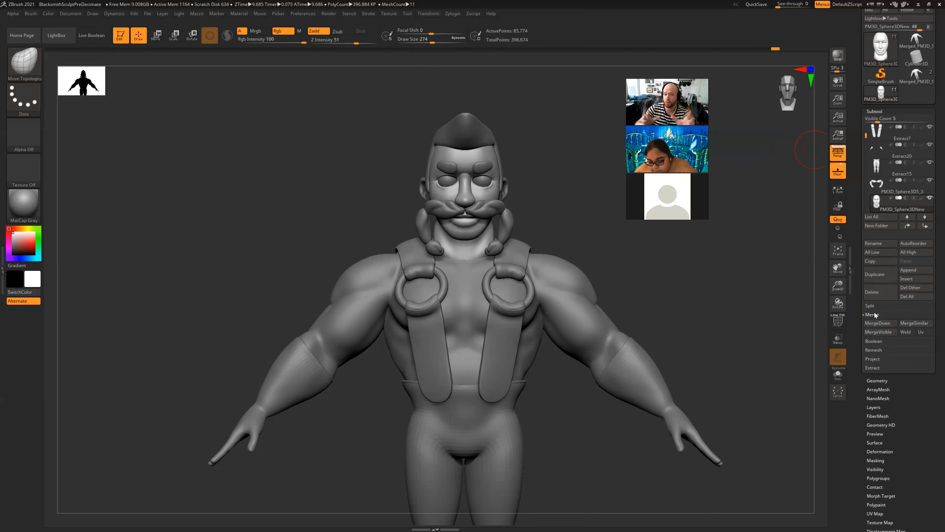
pyautogui.click(902, 191)
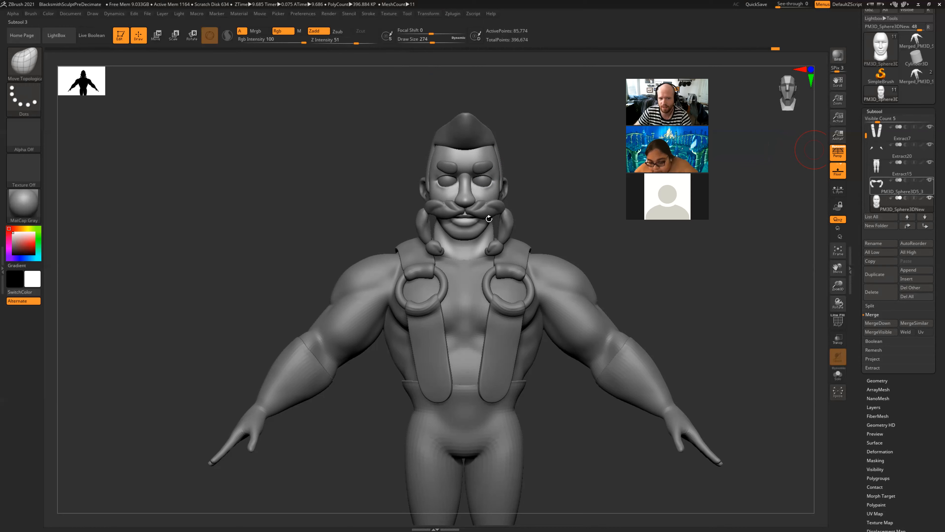
pyautogui.keyDown('alt'); pyautogui.moveTo(548, 220); pyautogui.dragTo(388, 316); pyautogui.keyUp('alt')
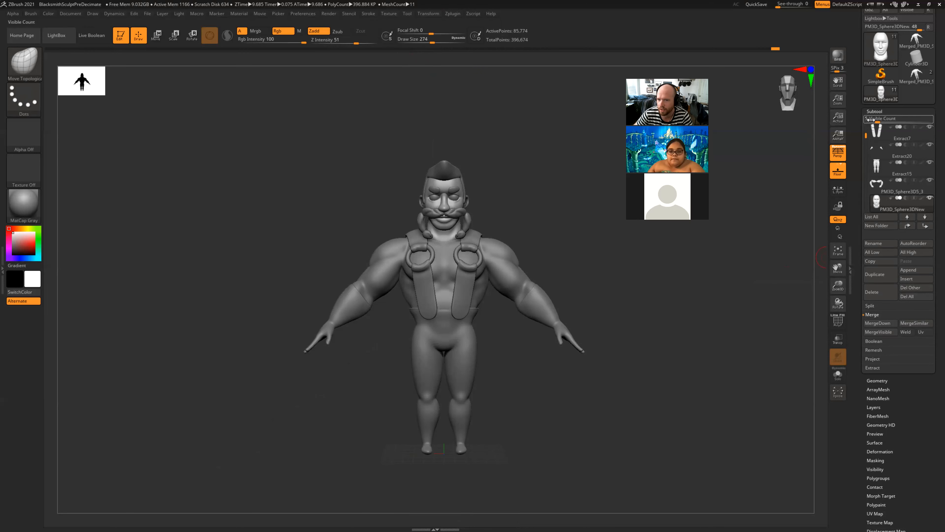
pyautogui.click(878, 332)
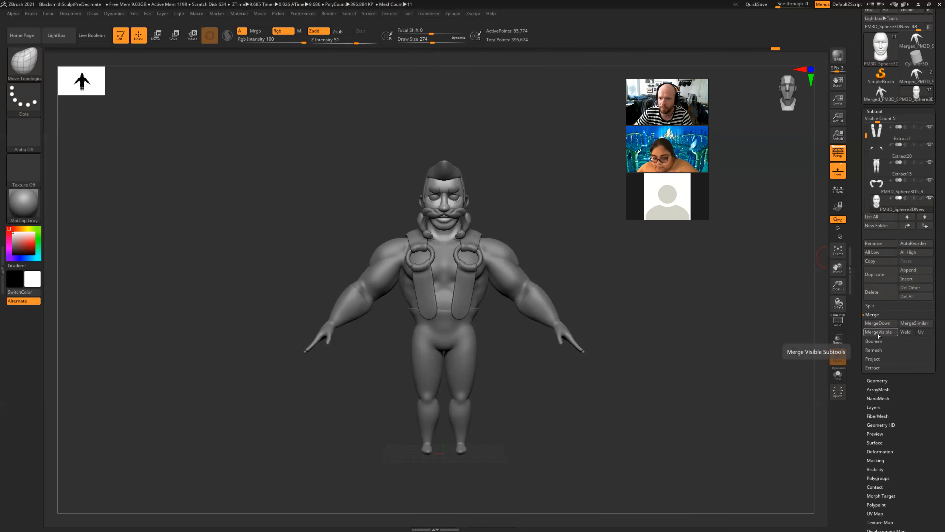
# - Make the merged full-body tool, Merged_PM3D_Sphere3DNew, the active tool
pyautogui.scroll(3, 932, 100)
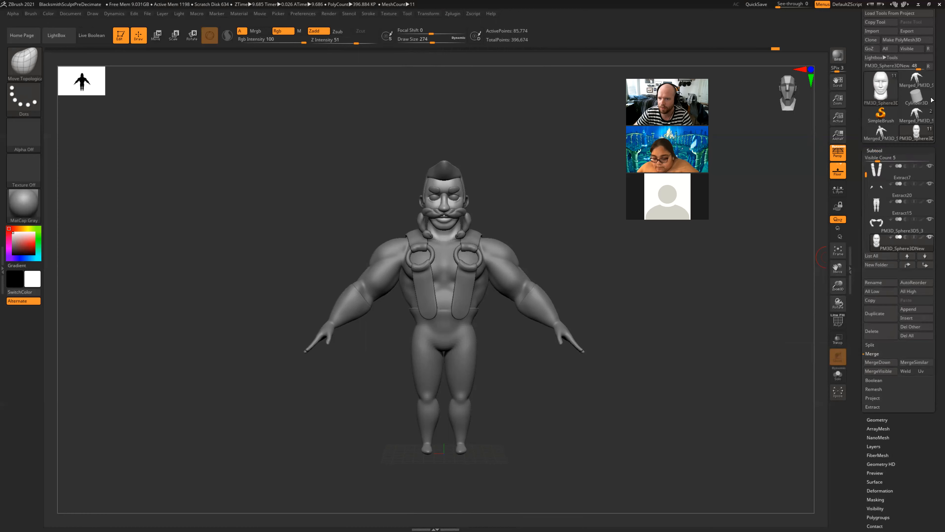
pyautogui.scroll(2, 905, 157)
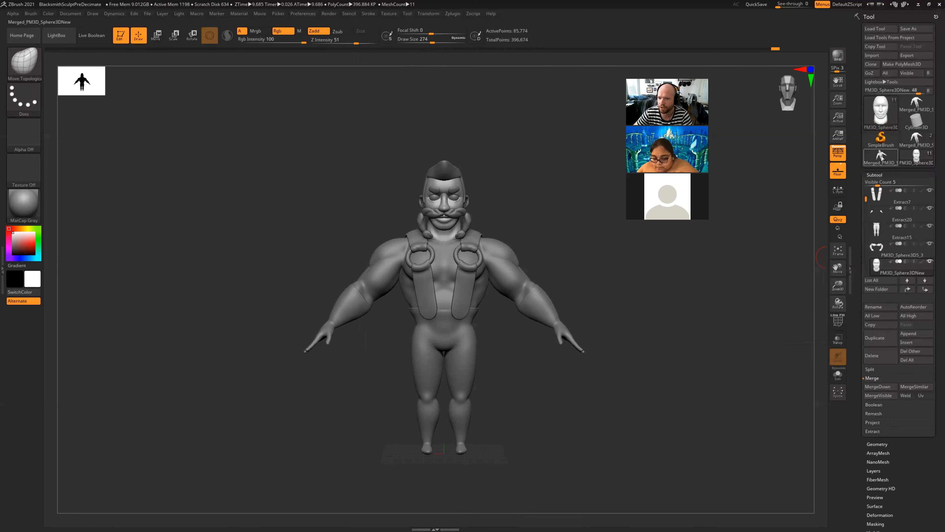
pyautogui.moveTo(883, 241)
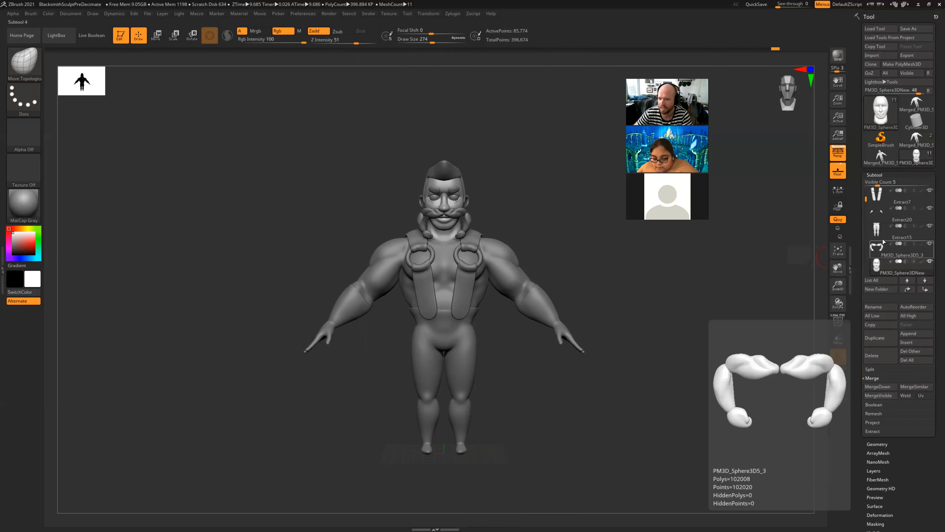
pyautogui.click(883, 267)
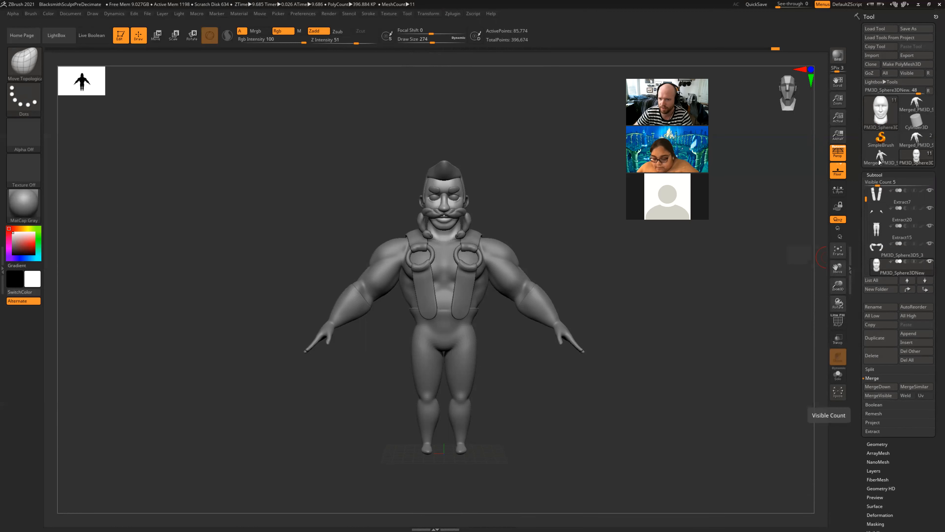
pyautogui.click(879, 159)
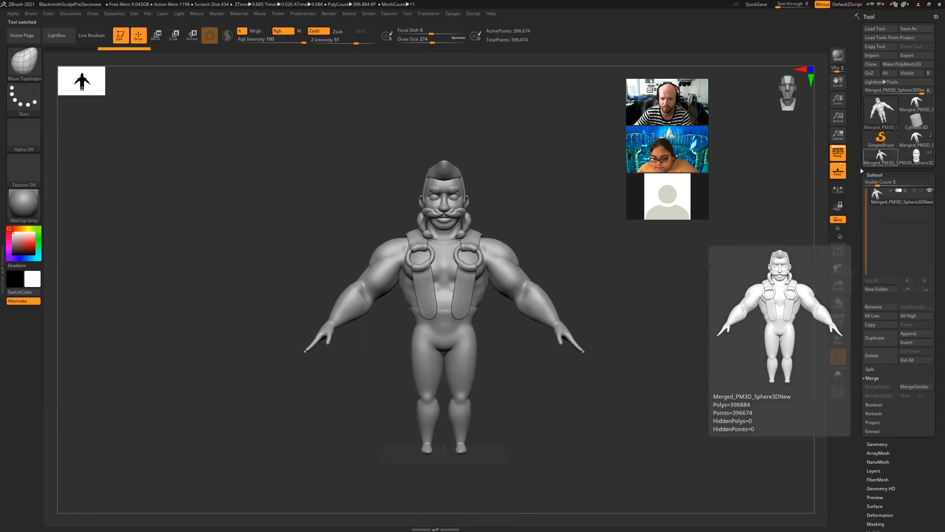
# - Pre-process the merged single-mesh blacksmith with Decimation Master
pyautogui.moveTo(547, 232)
pyautogui.mouseDown()
pyautogui.moveTo(550, 240)
pyautogui.moveTo(588, 238)
pyautogui.moveTo(542, 233)
pyautogui.mouseUp()
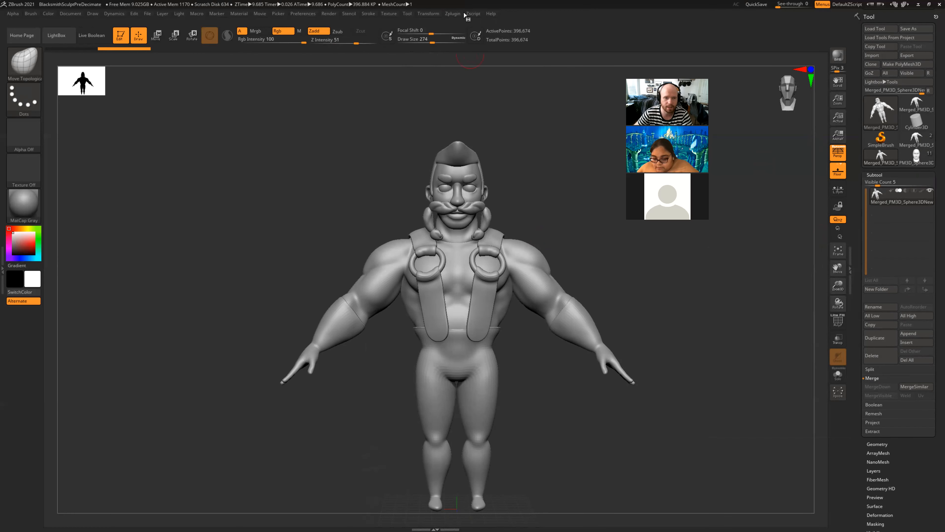
pyautogui.click(452, 14)
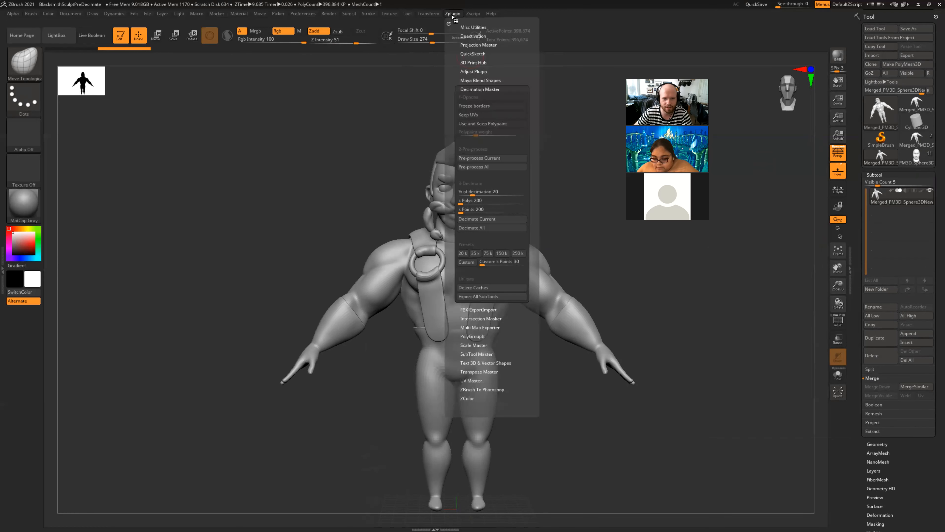
pyautogui.click(493, 168)
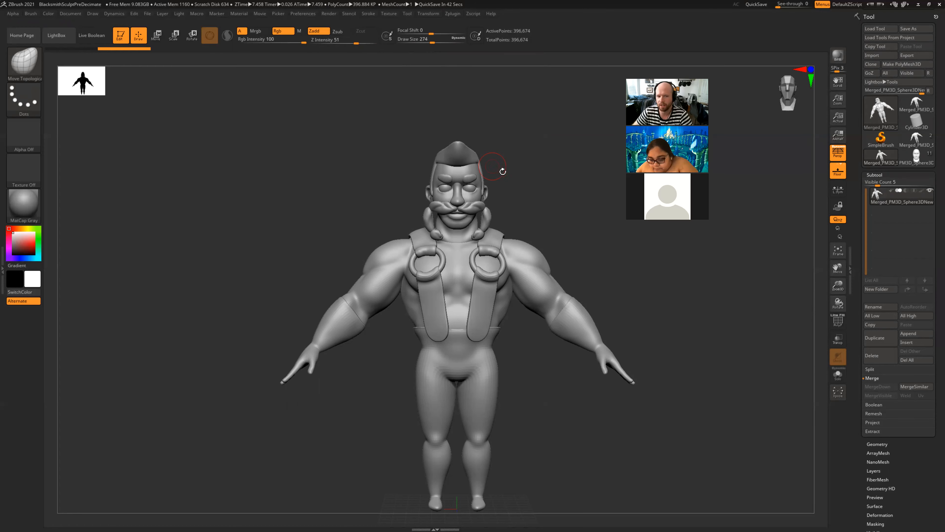
pyautogui.moveTo(550, 206)
pyautogui.mouseDown()
pyautogui.moveTo(527, 205)
pyautogui.moveTo(561, 216)
pyautogui.mouseUp()
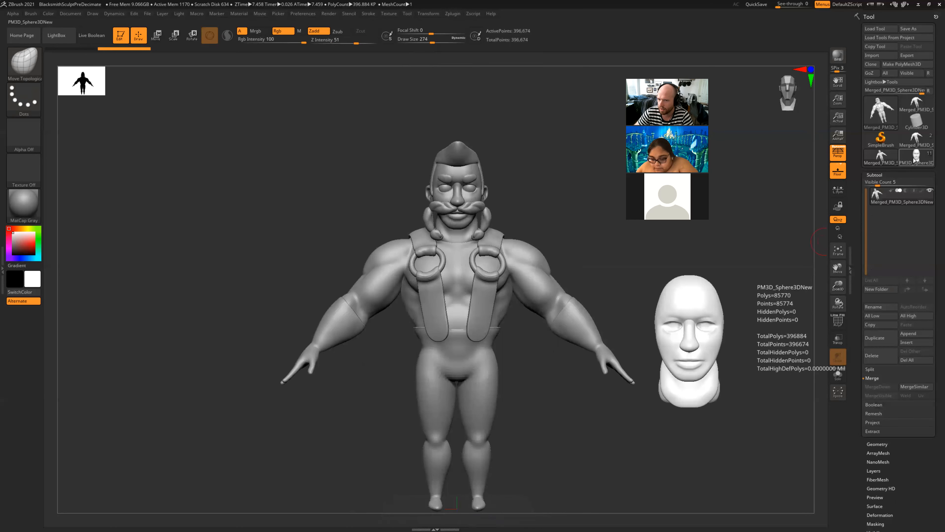
# - Switch back to the original multi-part tool PM3D_Sphere3DNew and compare it with the merged tool
pyautogui.click(916, 157)
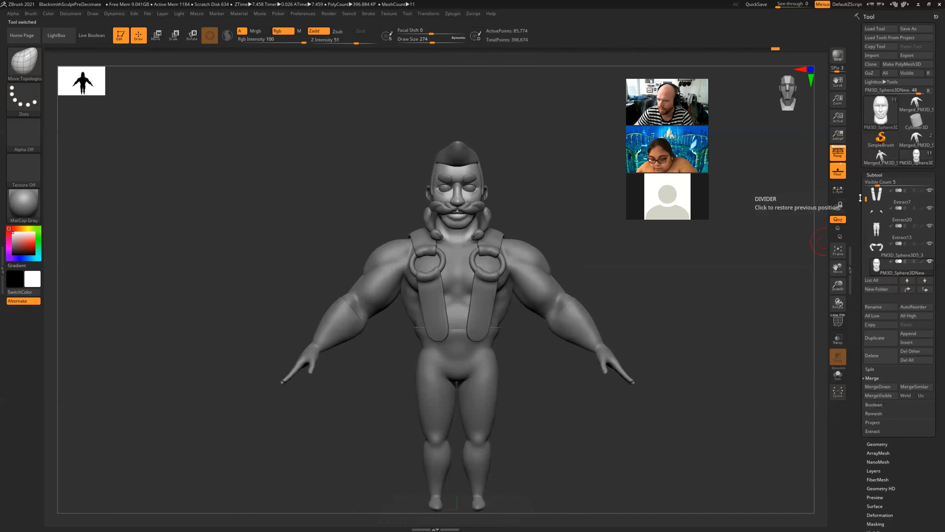
pyautogui.moveTo(865, 202)
pyautogui.mouseDown()
pyautogui.moveTo(865, 231)
pyautogui.moveTo(861, 185)
pyautogui.mouseUp()
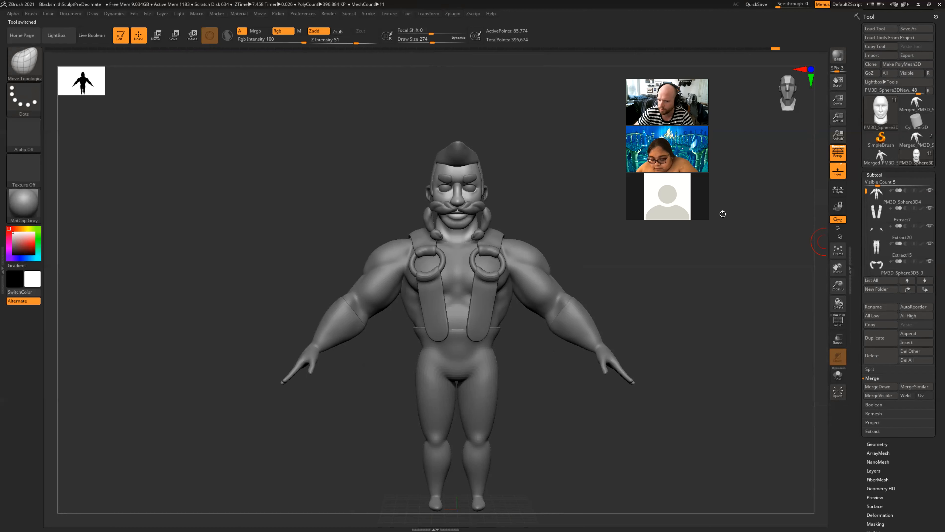
pyautogui.keyDown('alt'); pyautogui.moveTo(722, 214); pyautogui.dragTo(705, 204); pyautogui.keyUp('alt')
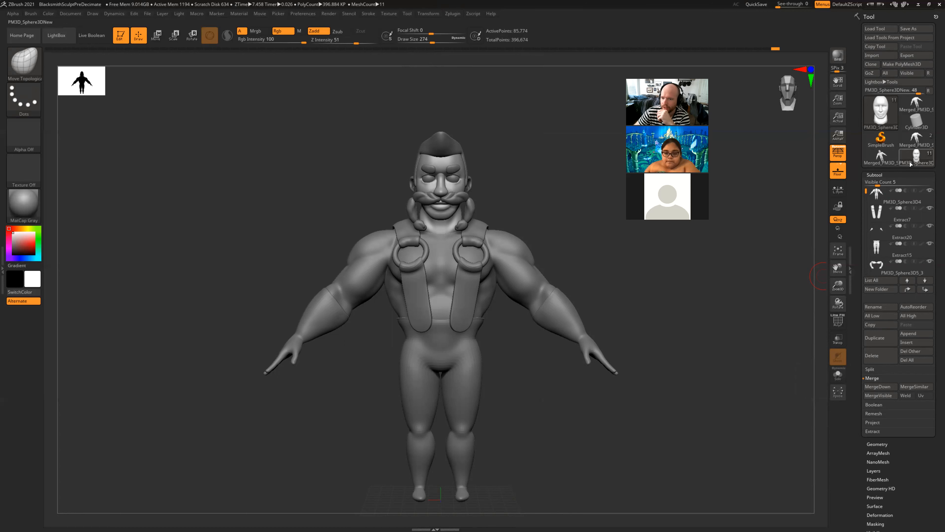
pyautogui.moveTo(917, 162)
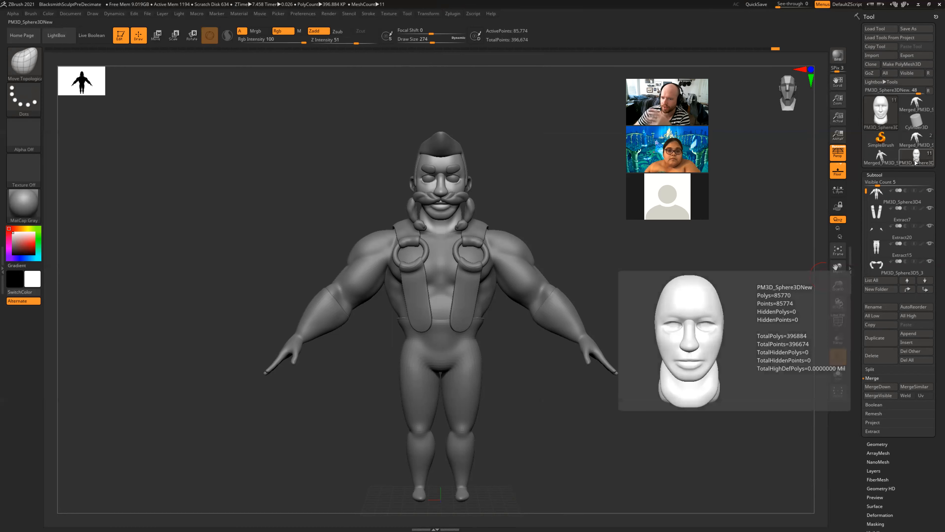
pyautogui.moveTo(880, 165)
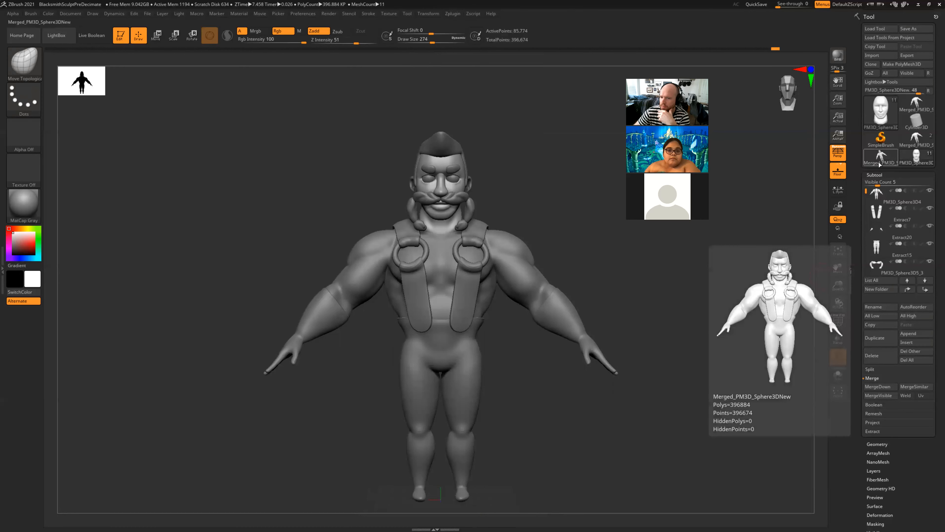
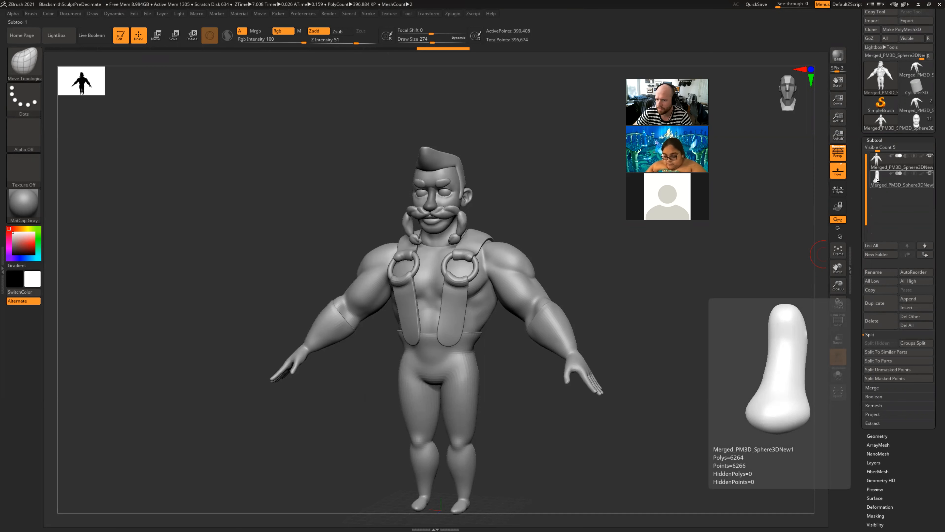
# - Select the small separate part listed below the body in the merged tool's subtools
pyautogui.click(876, 180)
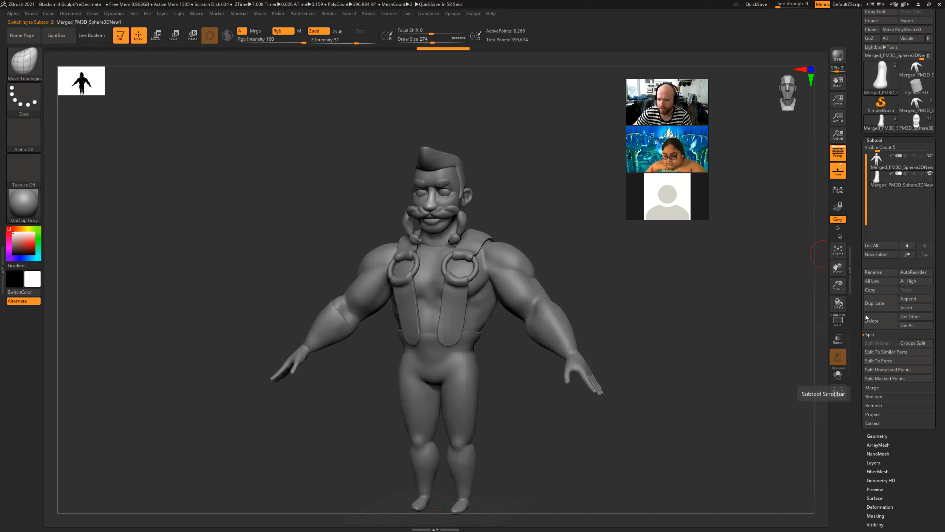
pyautogui.scroll(-3, 855, 327)
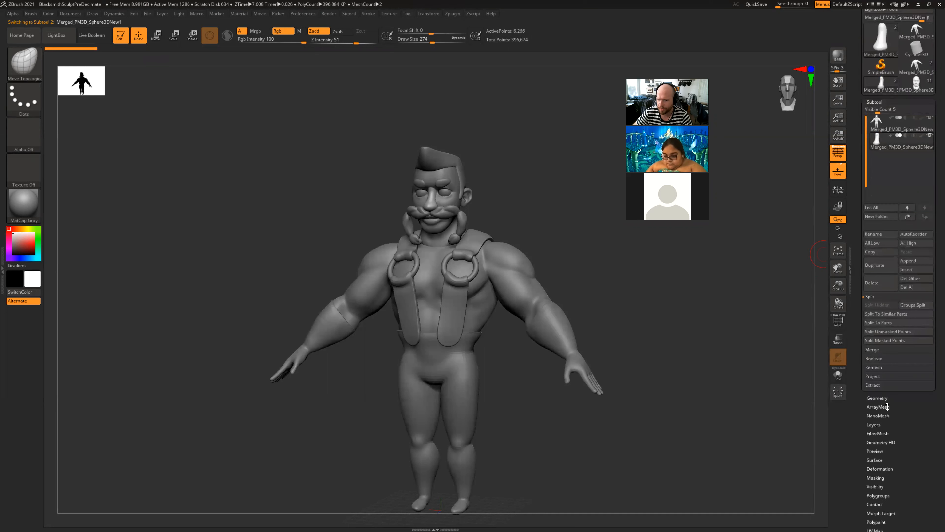
pyautogui.click(877, 398)
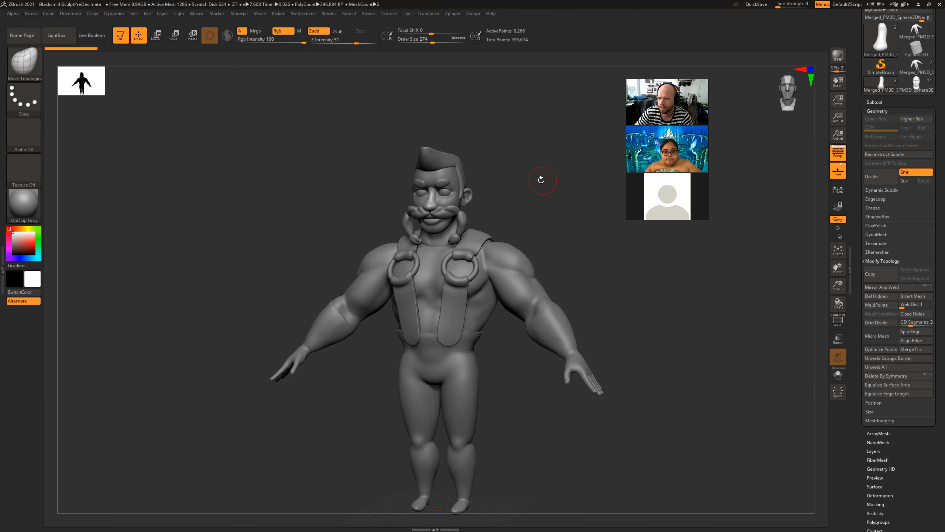
pyautogui.click(875, 102)
pyautogui.click(893, 142)
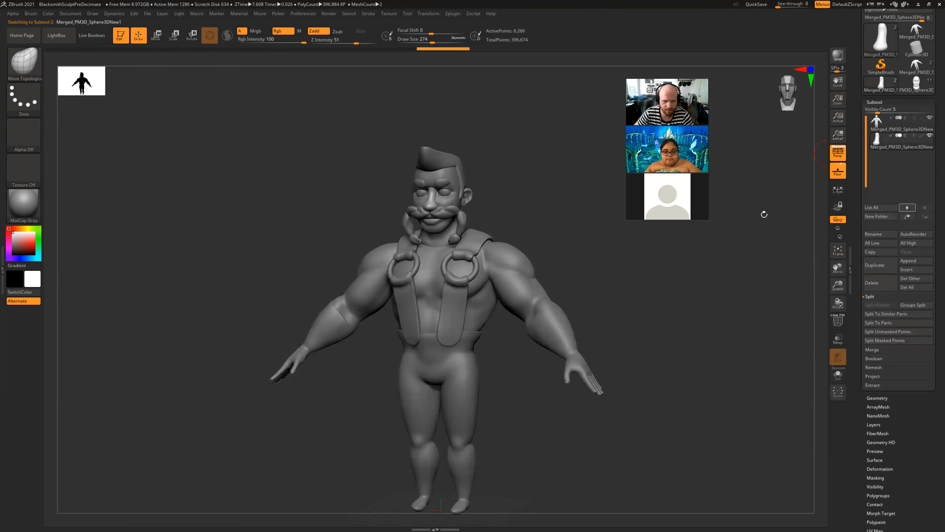
pyautogui.press('shift')
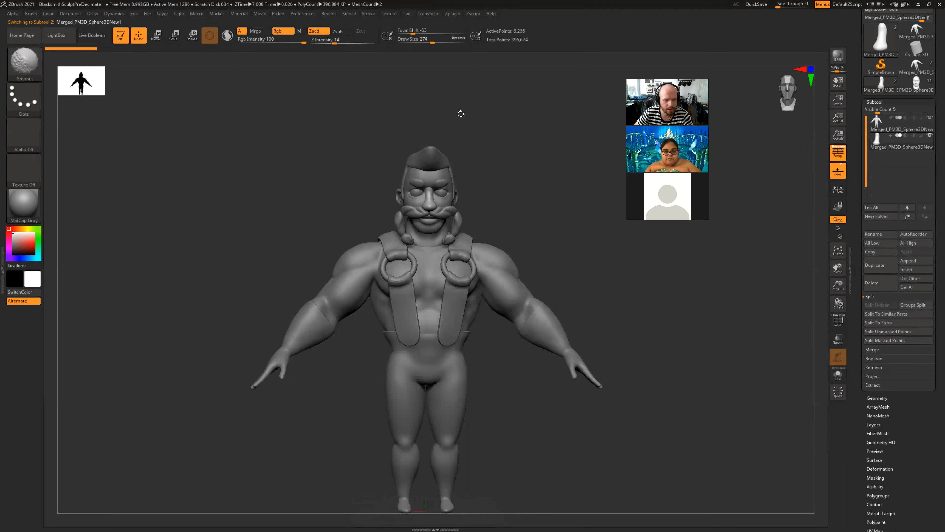
# - Pre-process all of the merged tool's subtools with Decimation Master
pyautogui.press('shift')
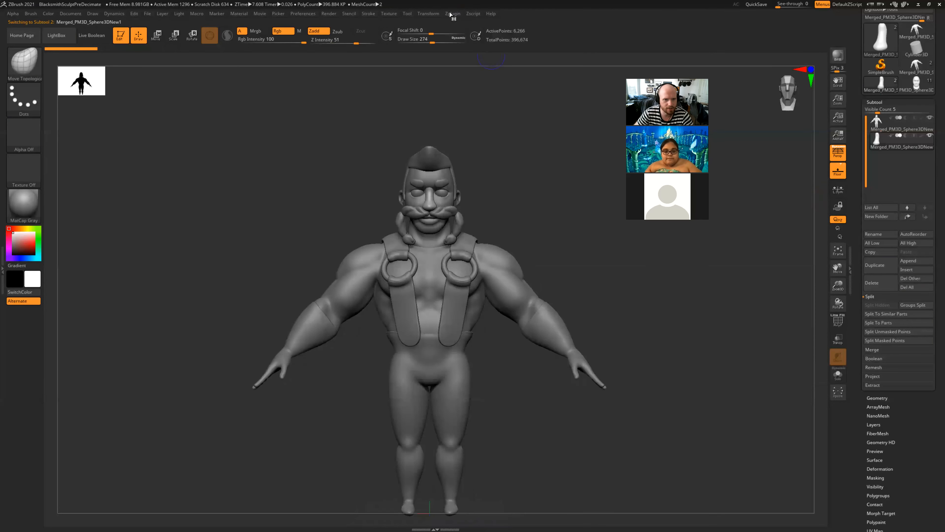
pyautogui.click(453, 14)
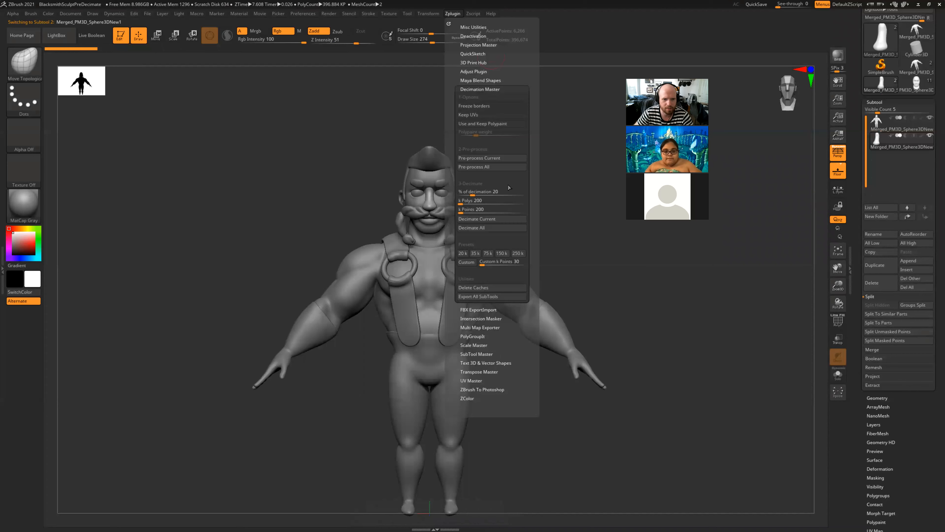
pyautogui.click(476, 166)
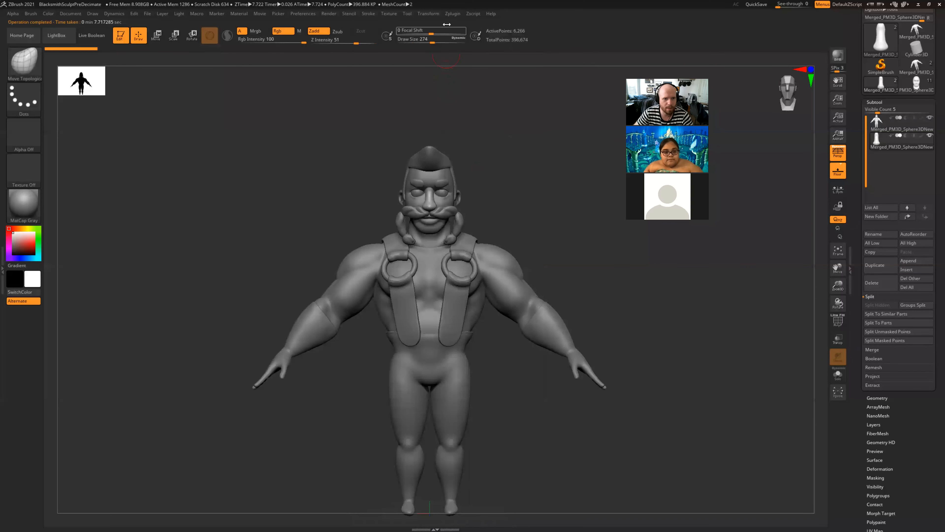
# - Decimate all visible subtools of the merged blacksmith at 20% of decimation in Decimation Master
pyautogui.click(457, 16)
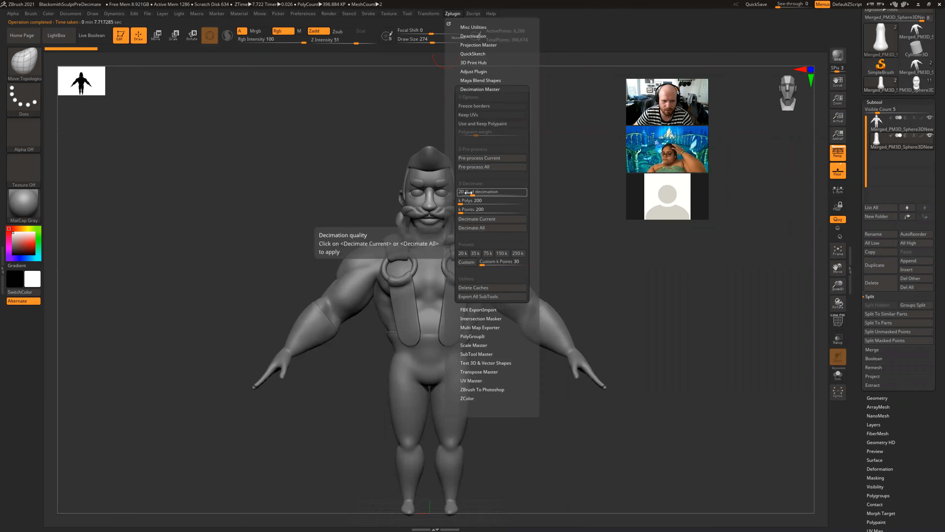
pyautogui.keyDown('alt'); pyautogui.moveTo(363, 180); pyautogui.dragTo(498, 204); pyautogui.keyUp('alt')
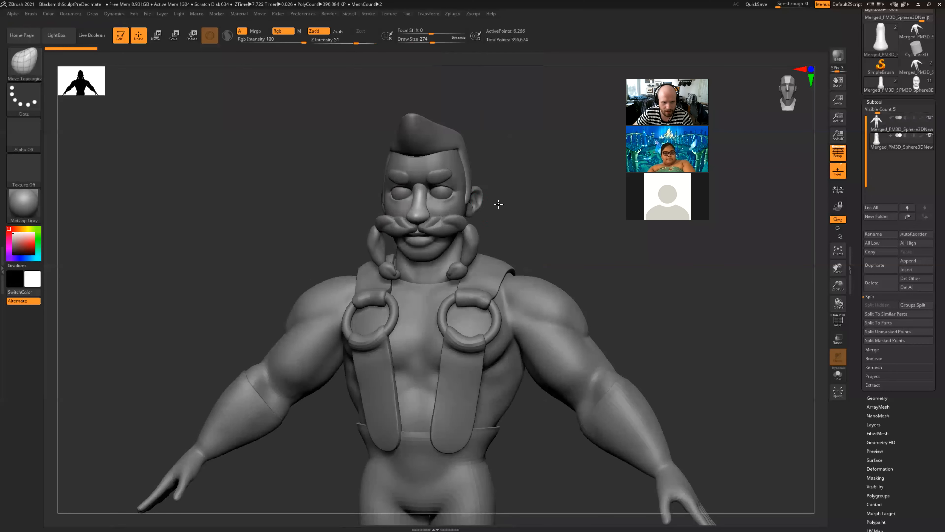
pyautogui.click(437, 15)
pyautogui.moveTo(454, 15)
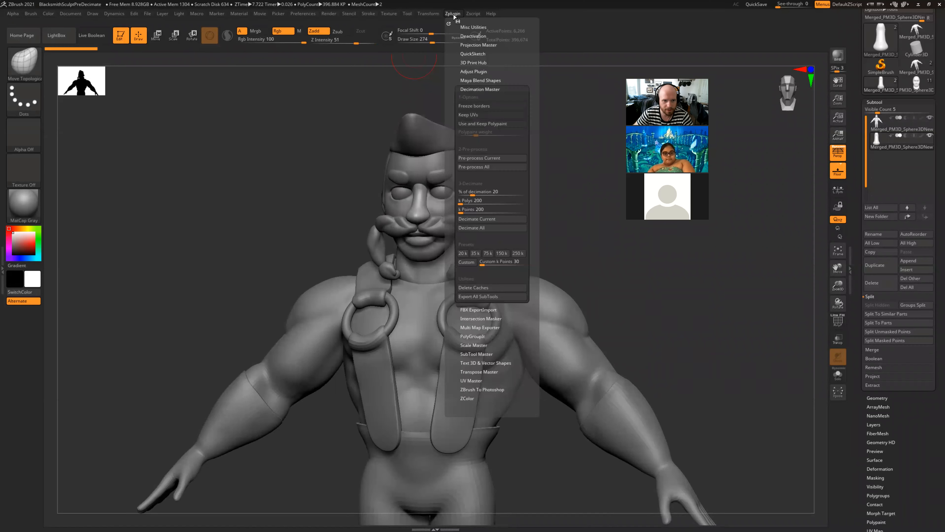
pyautogui.click(469, 191)
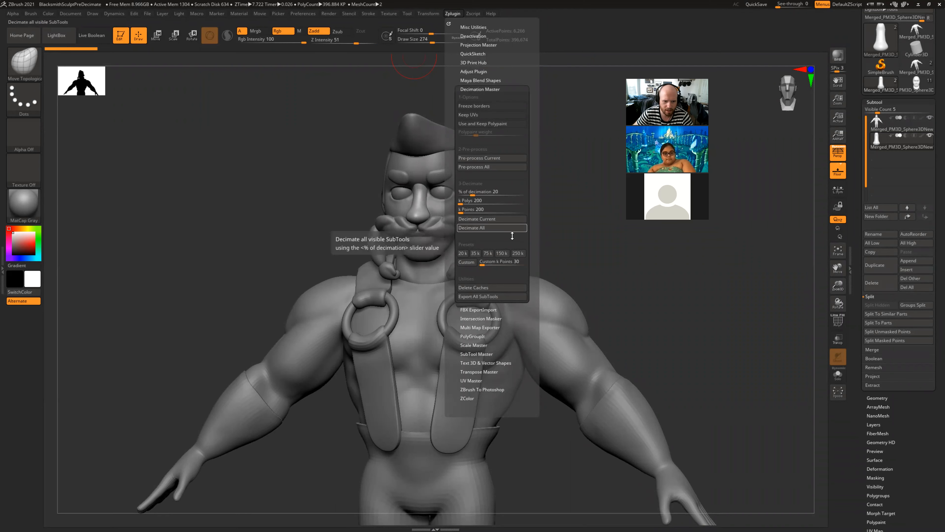
pyautogui.click(483, 228)
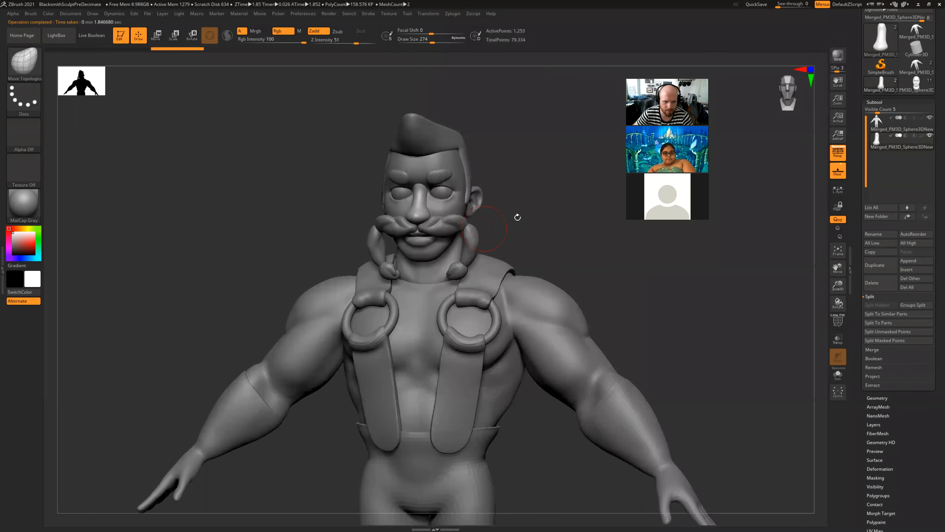
# - Make the body the active subtool and examine the decimated mesh's shape, point count and triangle layout with the polyframe display
pyautogui.moveTo(547, 214)
pyautogui.mouseDown()
pyautogui.moveTo(542, 226)
pyautogui.moveTo(558, 232)
pyautogui.moveTo(519, 150)
pyautogui.mouseUp()
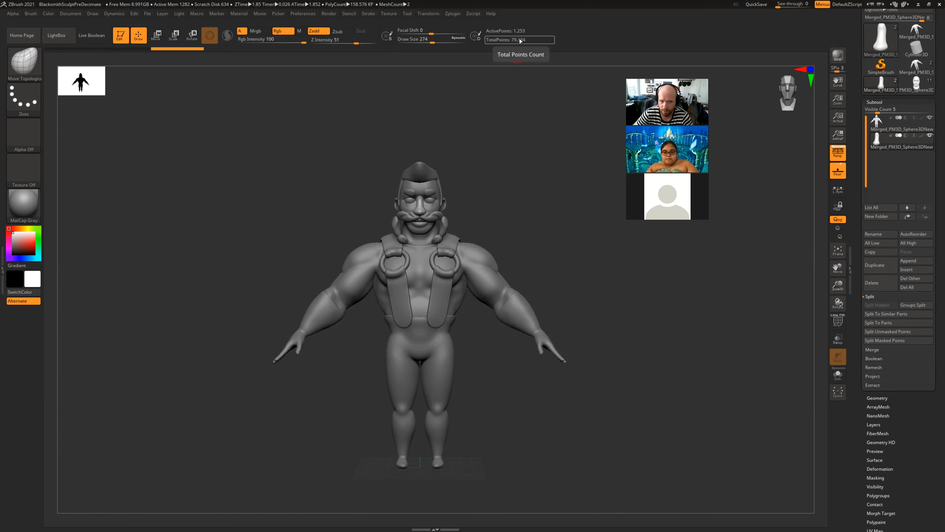
pyautogui.keyDown('alt'); pyautogui.moveTo(505, 176); pyautogui.dragTo(565, 181); pyautogui.keyUp('alt')
pyautogui.moveTo(556, 214)
pyautogui.keyDown('alt'); pyautogui.mouseDown()
pyautogui.moveTo(544, 179)
pyautogui.moveTo(551, 152)
pyautogui.moveTo(540, 148)
pyautogui.moveTo(553, 151)
pyautogui.moveTo(534, 154)
pyautogui.moveTo(566, 154)
pyautogui.moveTo(525, 161)
pyautogui.moveTo(517, 139)
pyautogui.mouseUp(); pyautogui.keyUp('alt')
pyautogui.moveTo(460, 321)
pyautogui.mouseDown()
pyautogui.moveTo(485, 321)
pyautogui.moveTo(405, 321)
pyautogui.moveTo(508, 321)
pyautogui.mouseUp()
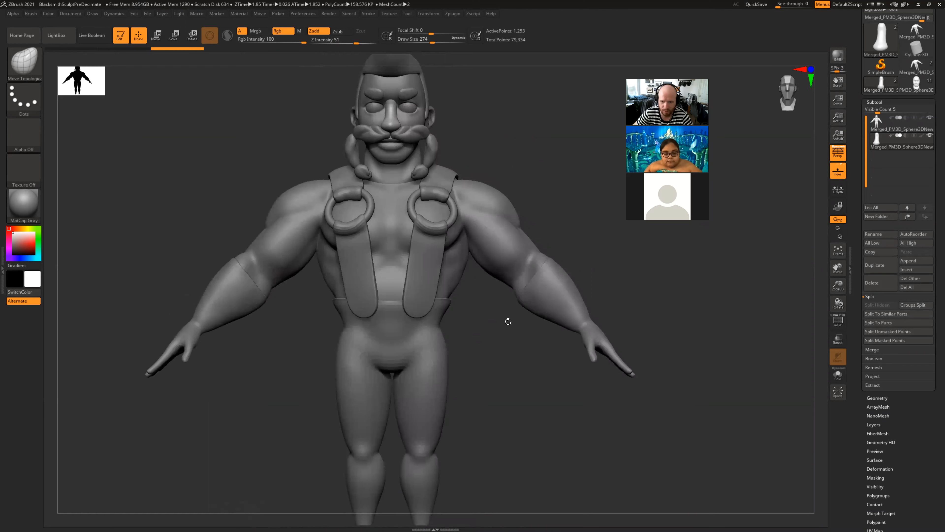
pyautogui.moveTo(509, 321); pyautogui.dragTo(514, 320)
pyautogui.click(837, 320)
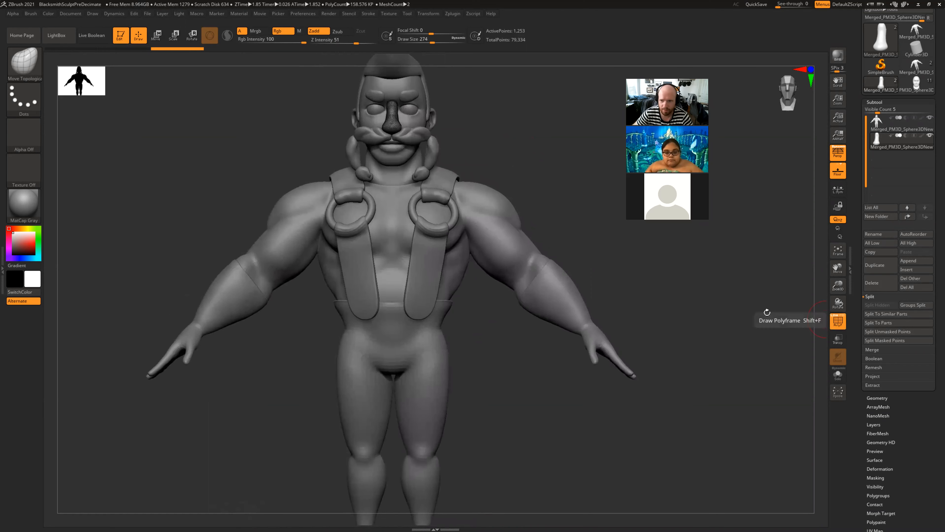
pyautogui.keyDown('alt'); pyautogui.click(503, 216); pyautogui.keyUp('alt')
pyautogui.moveTo(562, 171)
pyautogui.keyDown('alt'); pyautogui.mouseDown()
pyautogui.moveTo(573, 202)
pyautogui.moveTo(555, 208)
pyautogui.moveTo(566, 214)
pyautogui.mouseUp(); pyautogui.keyUp('alt')
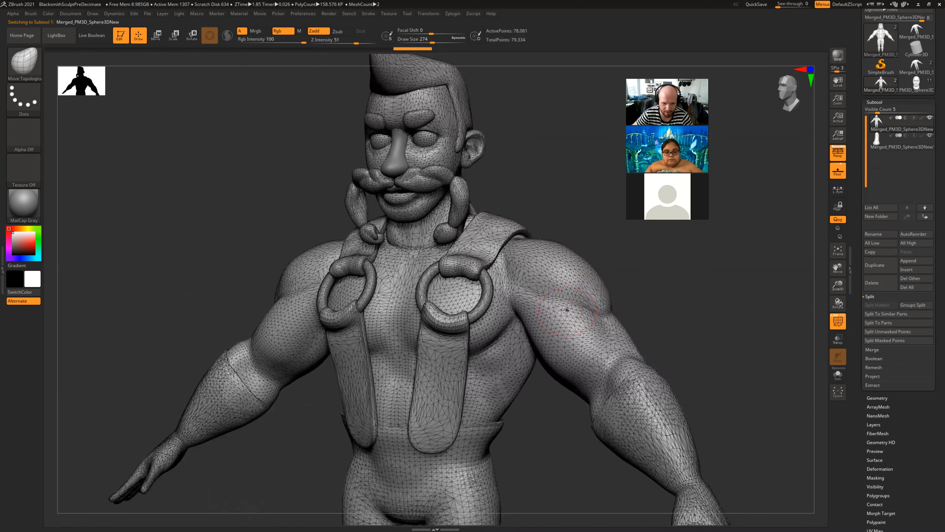
pyautogui.moveTo(554, 204); pyautogui.dragTo(563, 204)
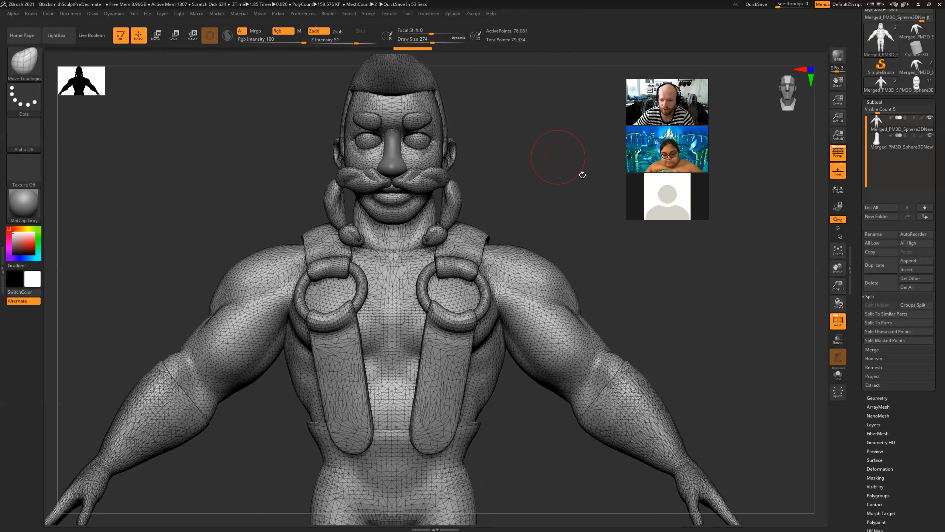
pyautogui.hotkey('shift', 'f')
# - Try to decimate all subtools again at 20% without a fresh pre-process and check the point counts
pyautogui.click(453, 15)
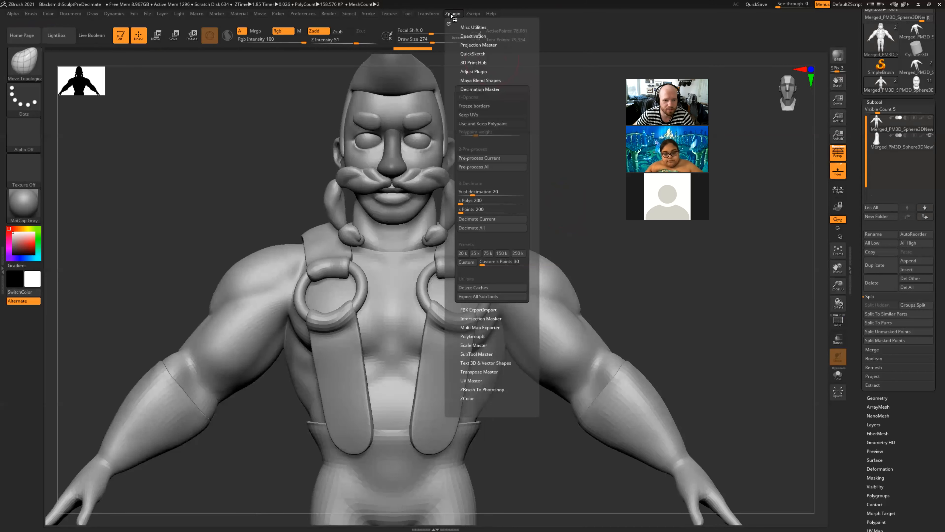
pyautogui.click(483, 227)
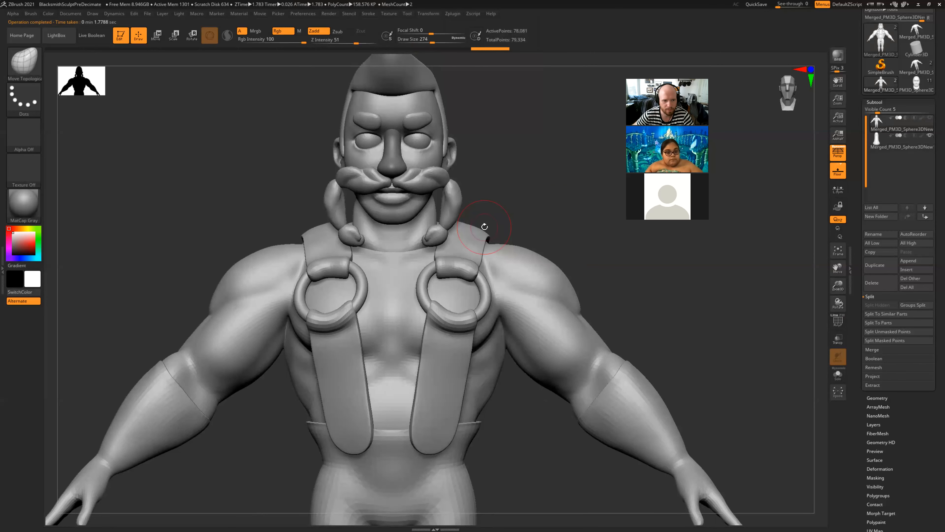
pyautogui.moveTo(556, 160)
pyautogui.mouseDown()
pyautogui.moveTo(536, 163)
pyautogui.moveTo(563, 154)
pyautogui.mouseUp()
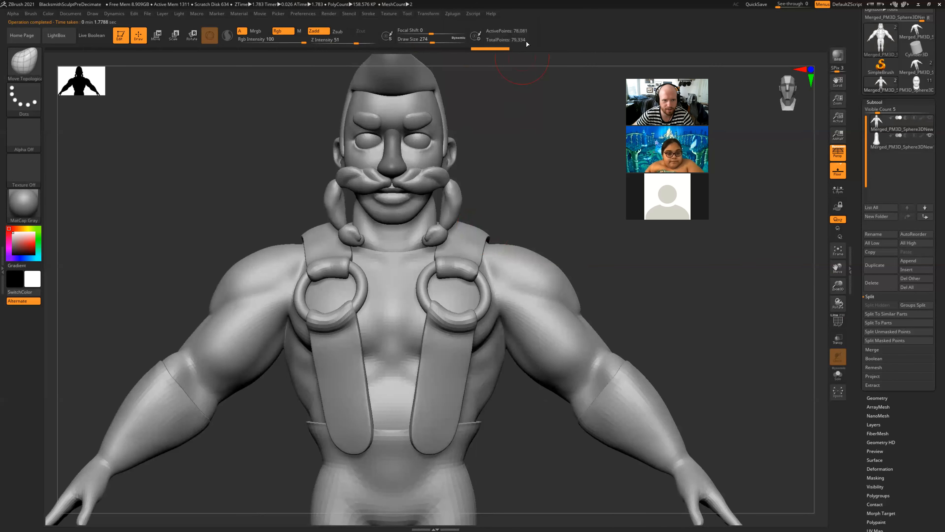
# - Pre-process all subtools once more and decimate them all a second time at 20%
pyautogui.click(458, 15)
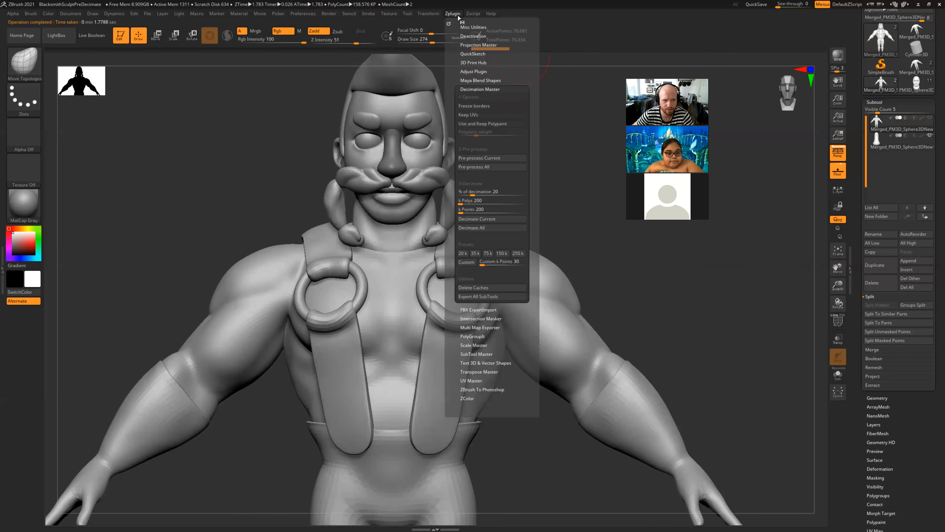
pyautogui.click(480, 167)
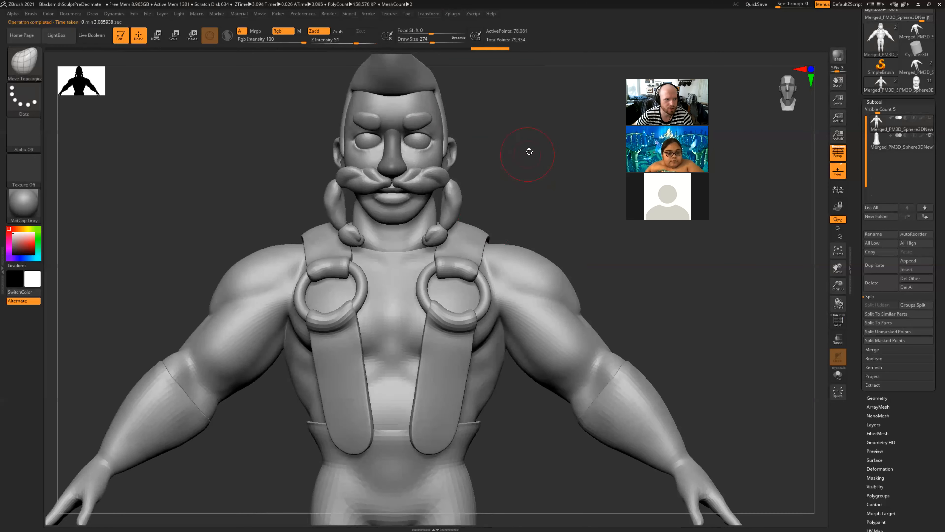
pyautogui.moveTo(519, 157); pyautogui.dragTo(490, 125)
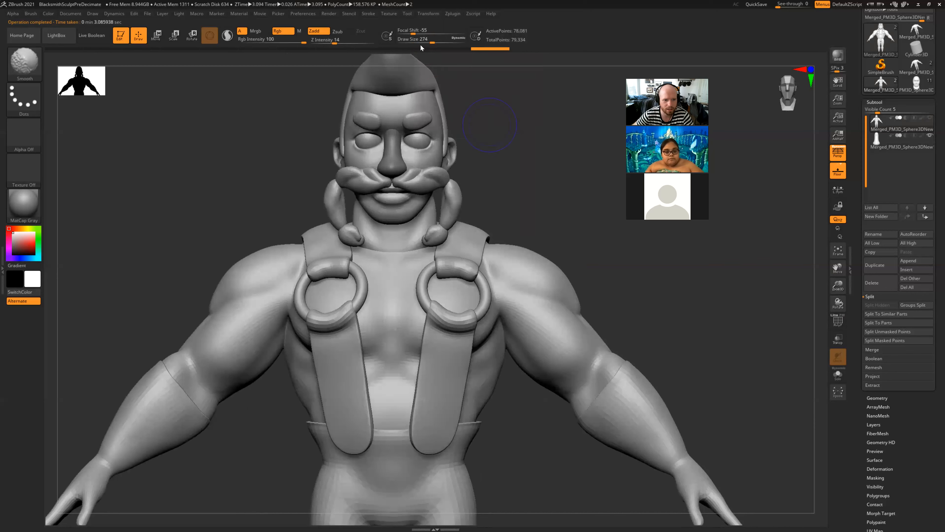
pyautogui.click(428, 14)
pyautogui.click(452, 13)
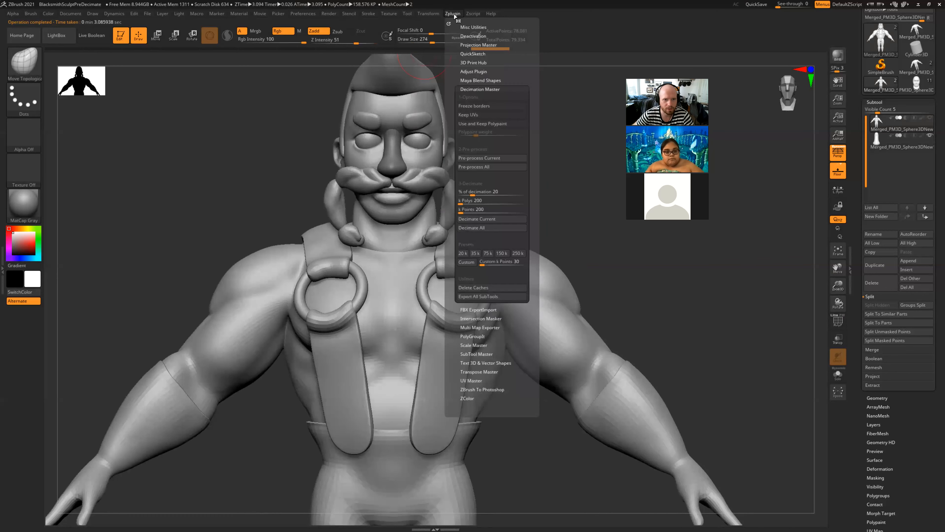
pyautogui.click(496, 232)
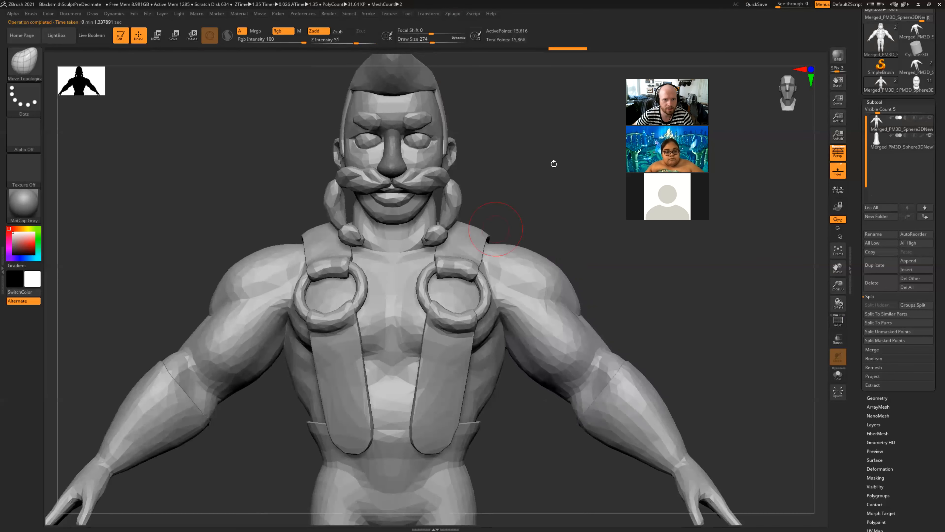
# - Examine the faceted blacksmith from the front and side, and undo the second decimation of the body
pyautogui.moveTo(547, 177); pyautogui.dragTo(534, 66)
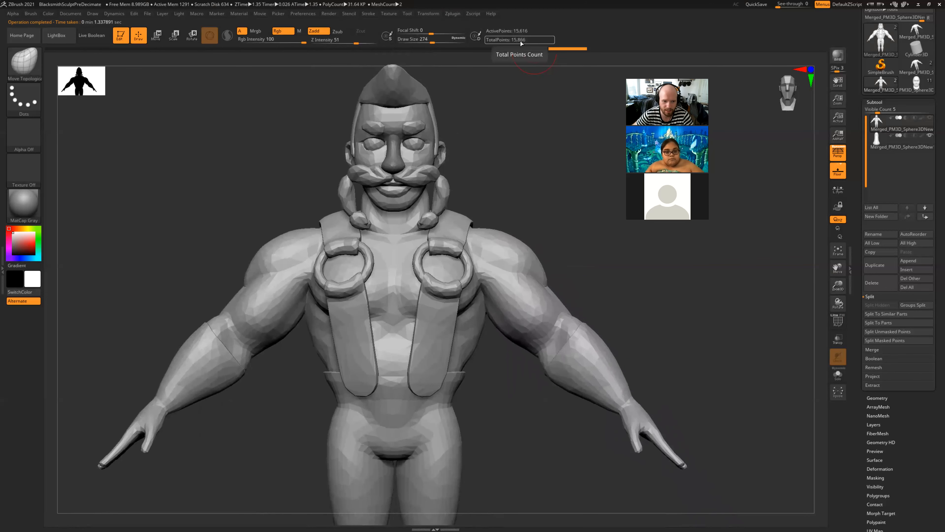
pyautogui.moveTo(529, 159)
pyautogui.mouseDown()
pyautogui.moveTo(469, 168)
pyautogui.moveTo(540, 160)
pyautogui.moveTo(528, 166)
pyautogui.moveTo(515, 152)
pyautogui.moveTo(535, 174)
pyautogui.moveTo(475, 179)
pyautogui.moveTo(533, 170)
pyautogui.moveTo(492, 173)
pyautogui.mouseUp()
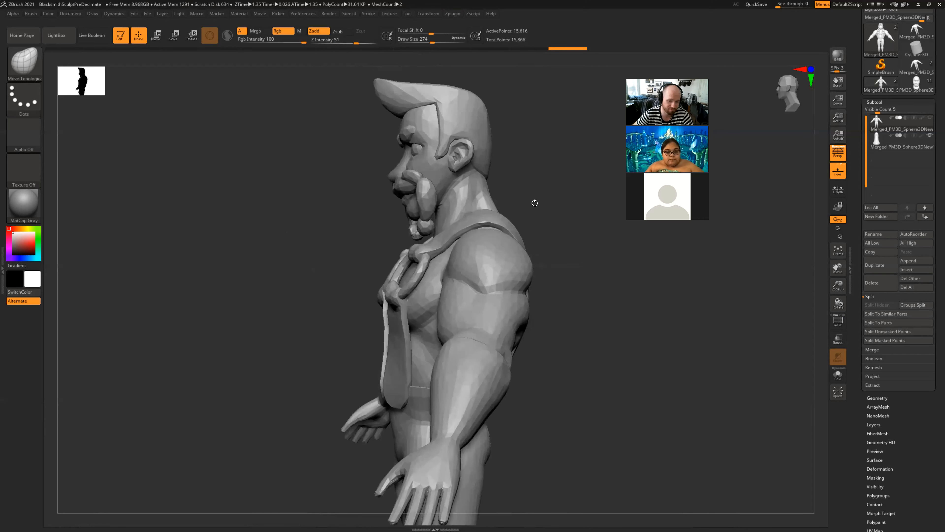
pyautogui.moveTo(535, 200)
pyautogui.mouseDown()
pyautogui.moveTo(587, 204)
pyautogui.moveTo(557, 194)
pyautogui.moveTo(584, 195)
pyautogui.moveTo(451, 201)
pyautogui.moveTo(542, 194)
pyautogui.mouseUp()
pyautogui.press('d')
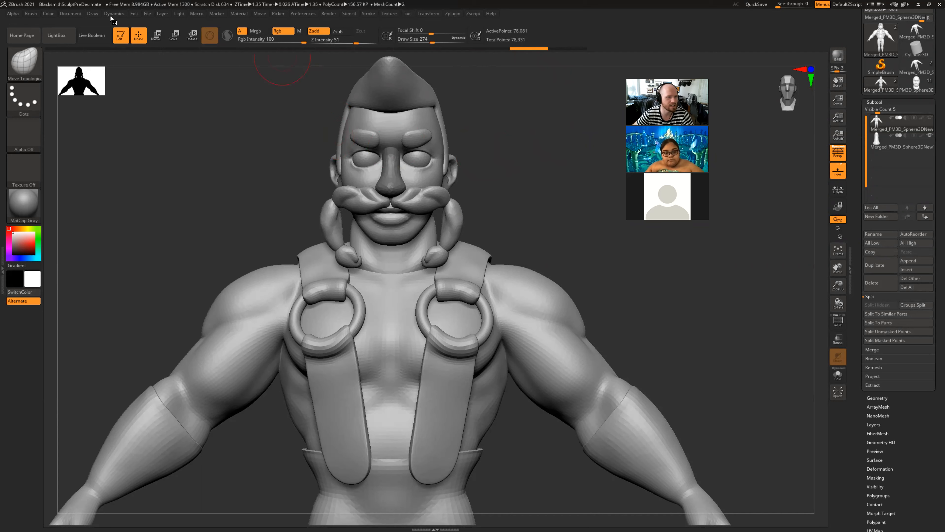
pyautogui.moveTo(534, 138)
pyautogui.keyDown('alt'); pyautogui.mouseDown()
pyautogui.moveTo(490, 134)
pyautogui.moveTo(503, 136)
pyautogui.mouseUp(); pyautogui.keyUp('alt')
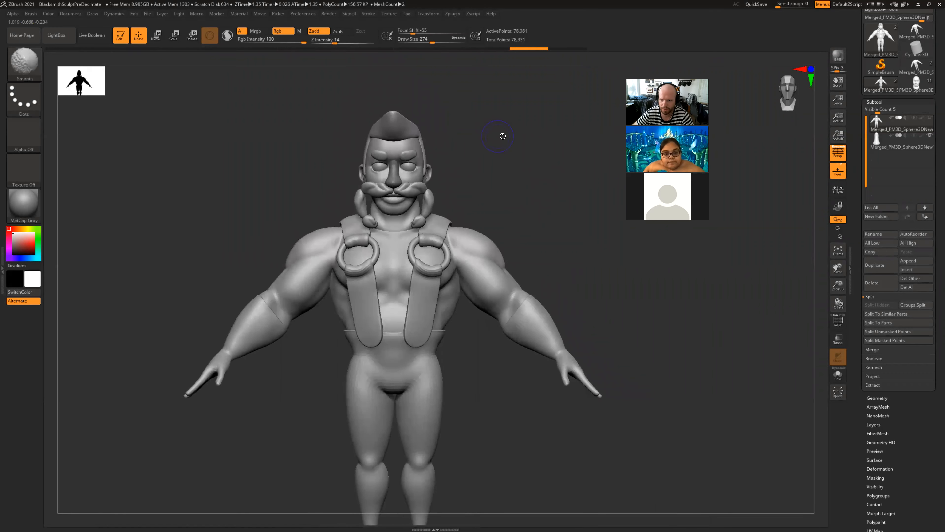
# - Merge the body subtool down with the small separate part below it, accepting that the merge cannot be undone
pyautogui.click(905, 143)
pyautogui.click(905, 126)
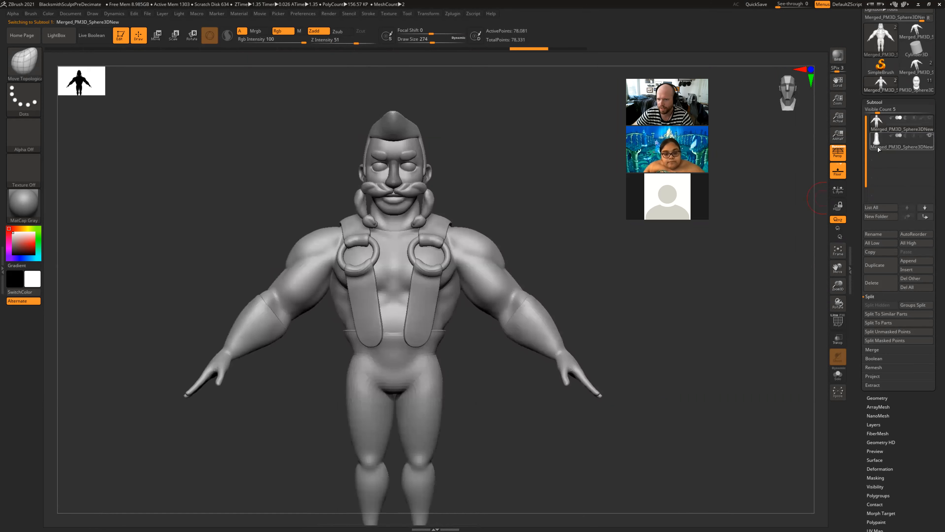
pyautogui.click(879, 350)
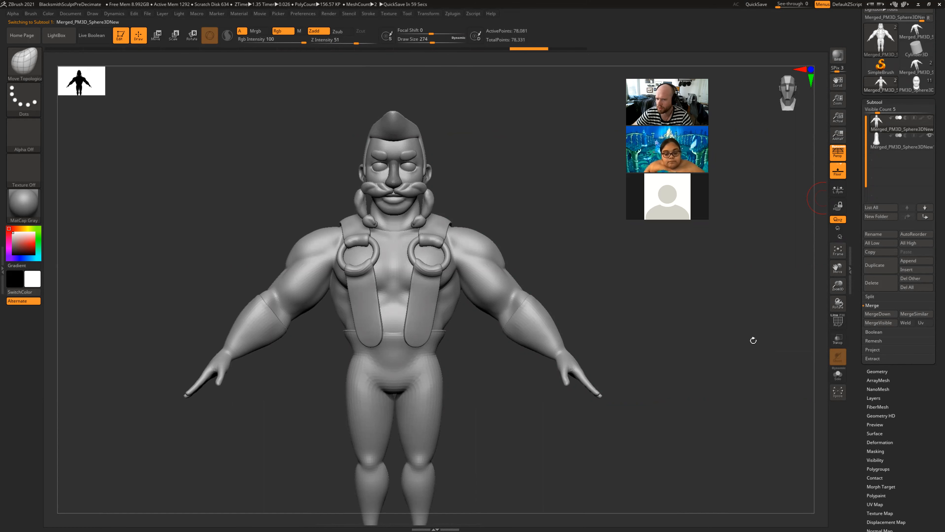
pyautogui.click(880, 315)
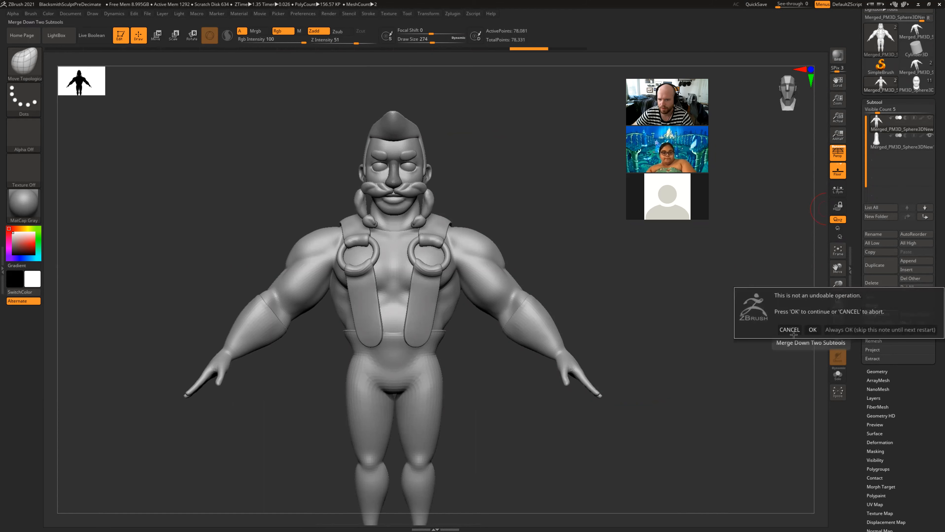
pyautogui.click(811, 329)
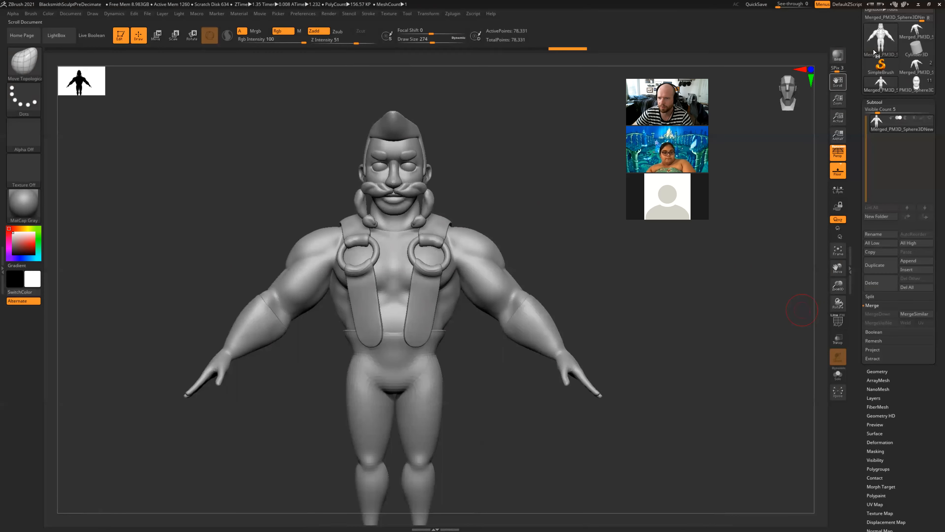
# - Start exporting the merged blacksmith mesh and browse to the scenes folder inside CourseMaterials > Fall2020FinalArt426
pyautogui.moveTo(883, 84)
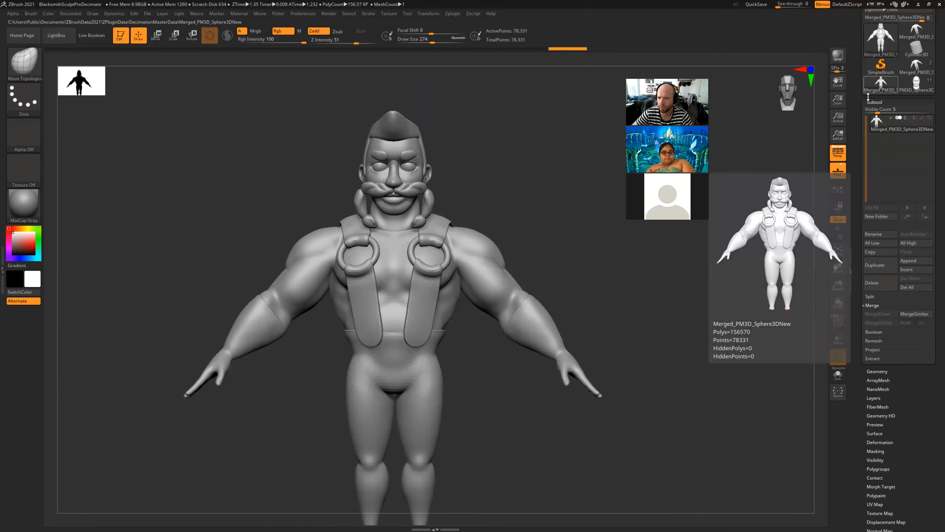
pyautogui.scroll(10, 860, 176)
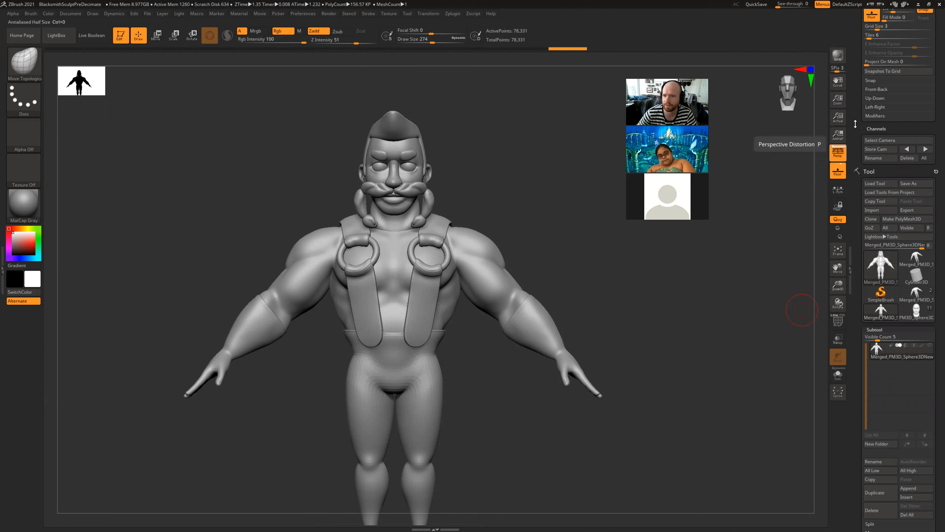
pyautogui.scroll(-1, 858, 199)
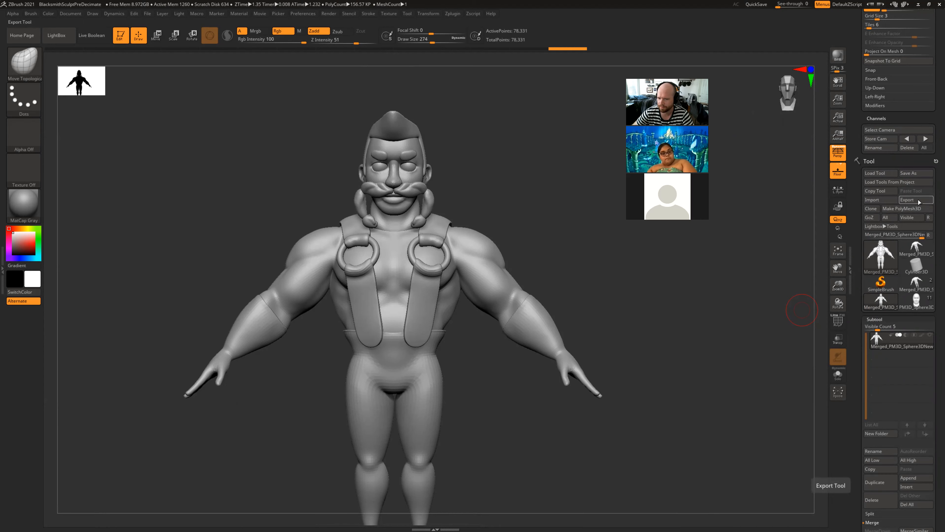
pyautogui.moveTo(881, 337)
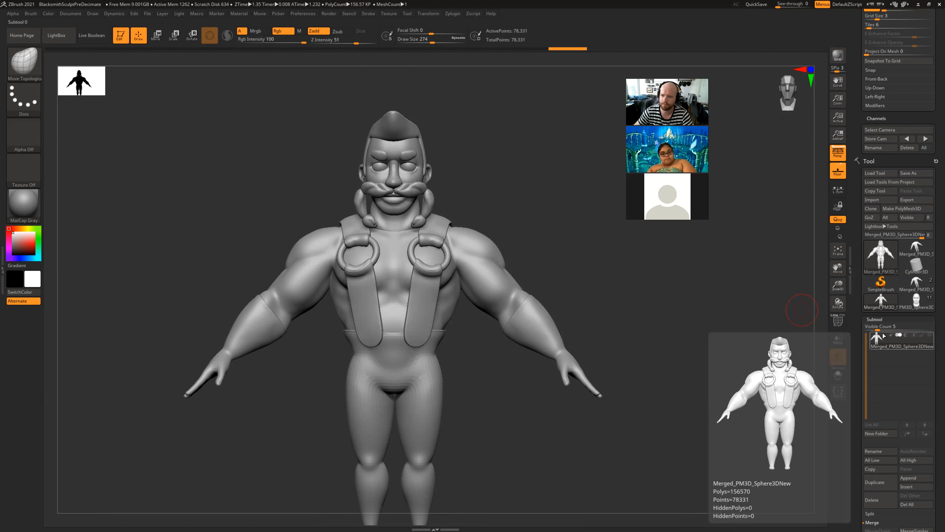
pyautogui.click(912, 200)
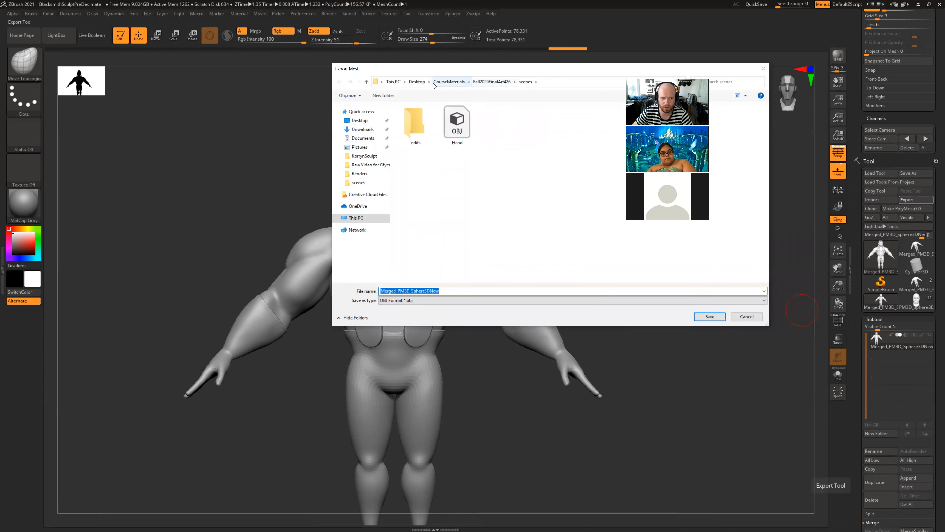
pyautogui.click(483, 83)
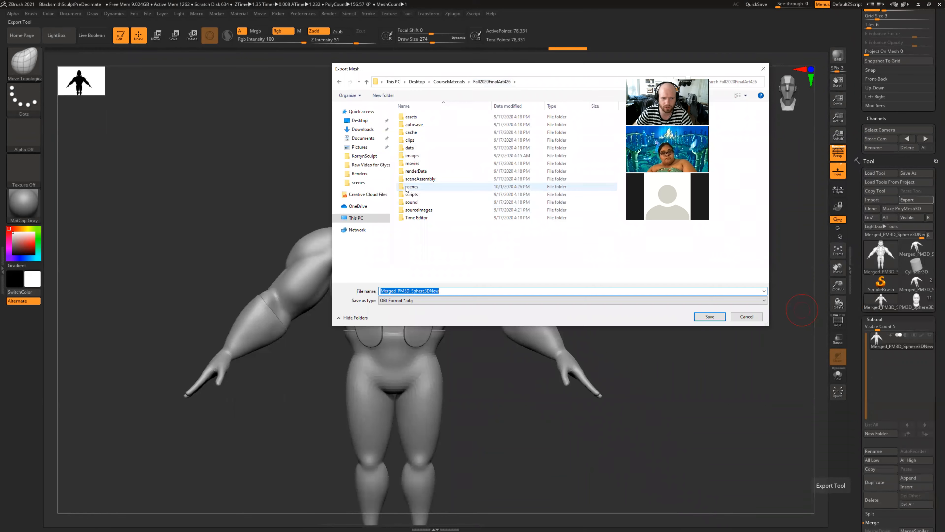
pyautogui.click(449, 81)
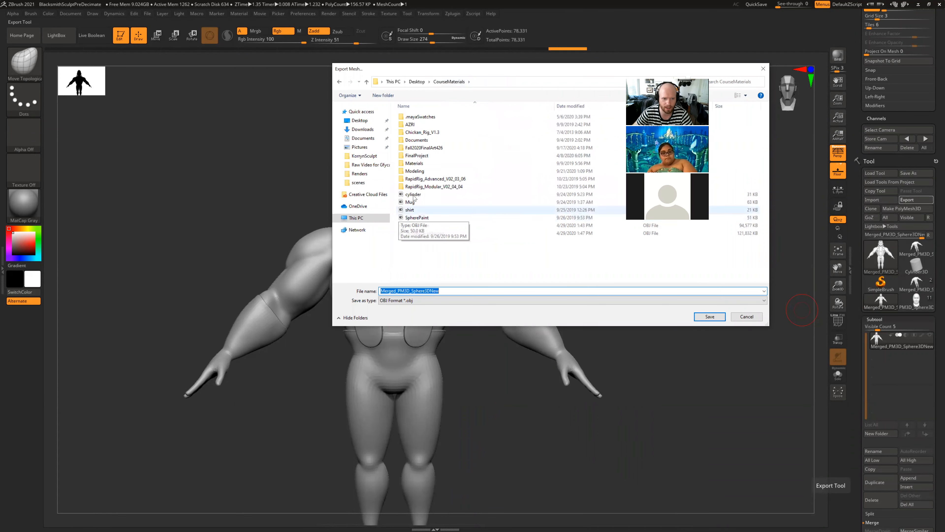
pyautogui.doubleClick(419, 148)
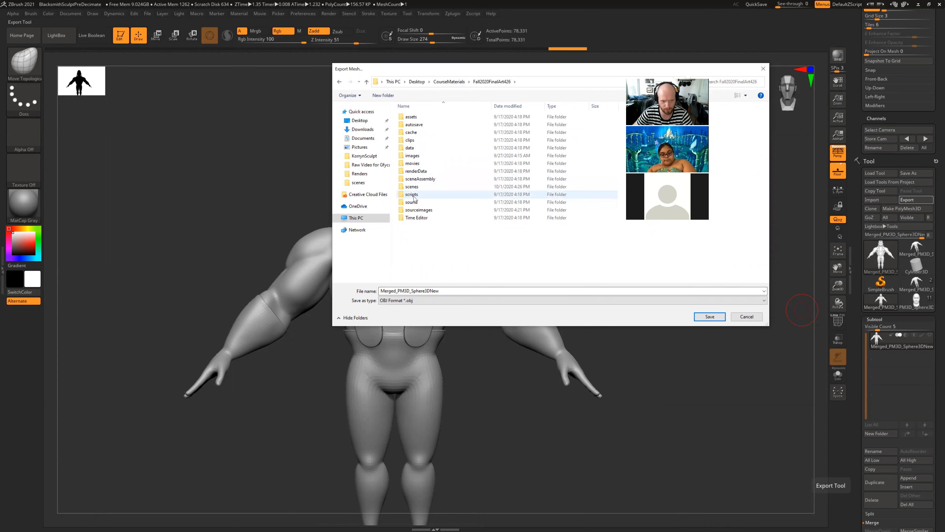
pyautogui.doubleClick(411, 186)
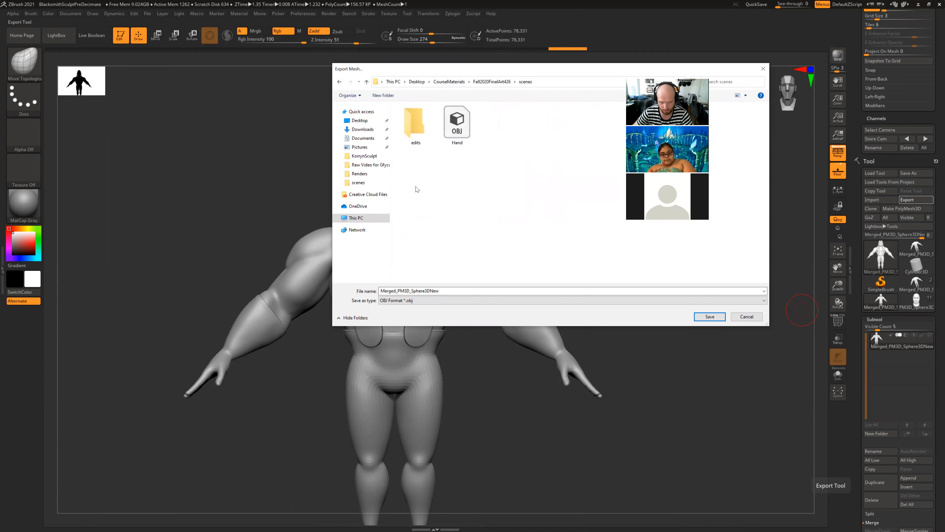
# - Name the export file CharacterSculptExport
pyautogui.doubleClick(455, 291)
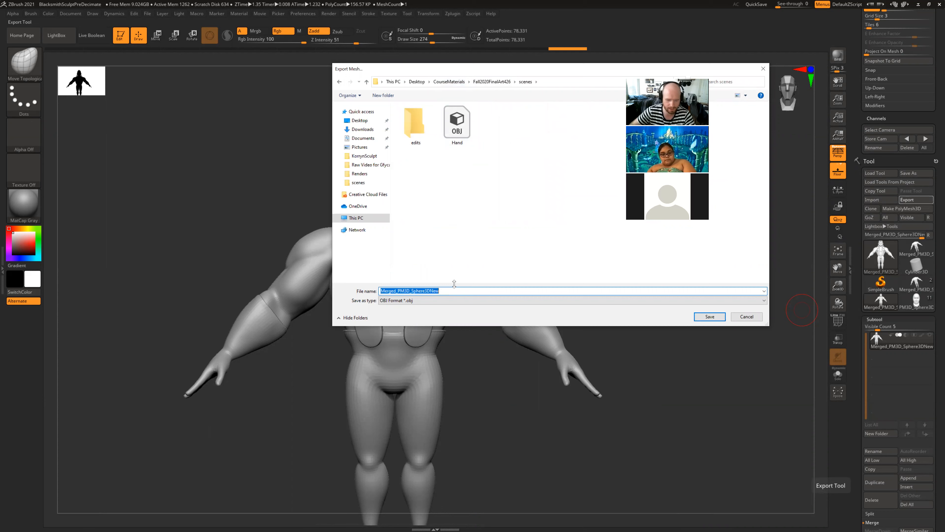
pyautogui.write('CharacterScul')
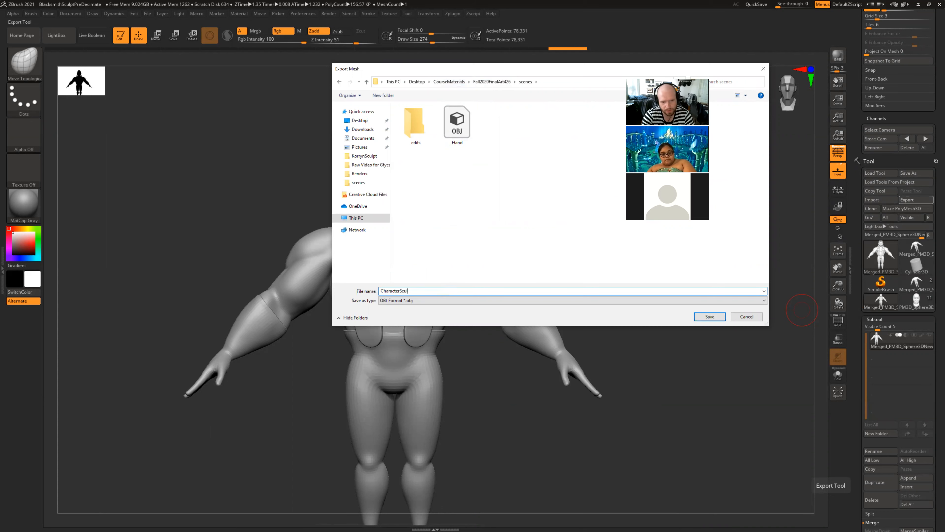
pyautogui.write('ptExport')
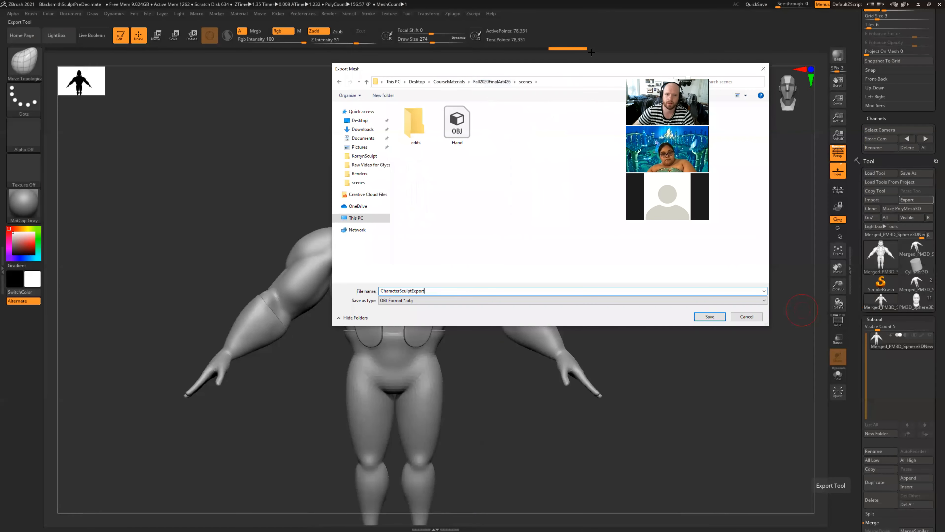
pyautogui.moveTo(595, 72); pyautogui.dragTo(398, 80)
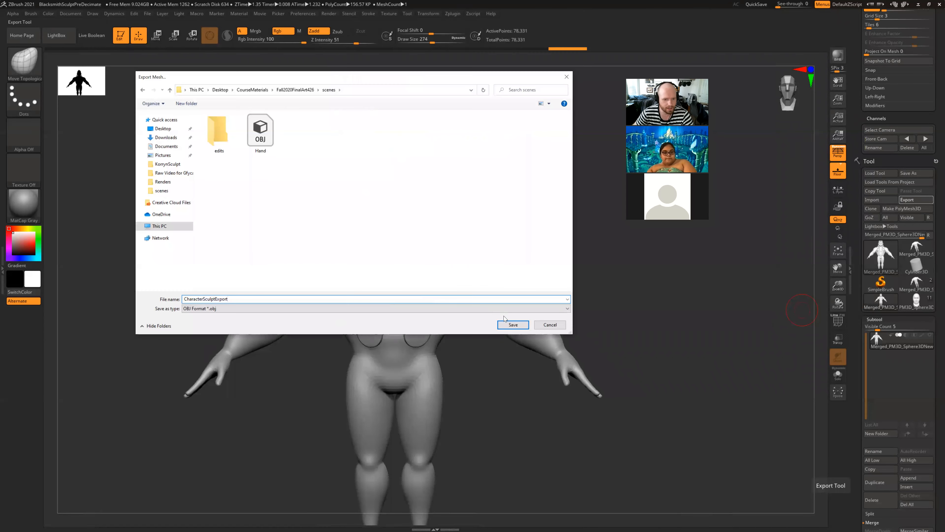
# - Save the export in FBX format, accepting the FBX 2020 options for the selected subtool with Maya Y Up
pyautogui.click(492, 309)
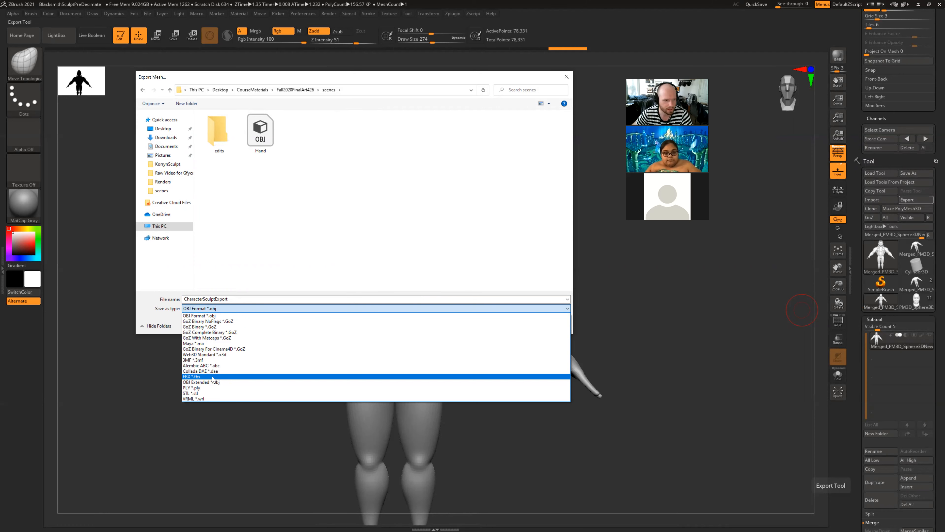
pyautogui.click(213, 377)
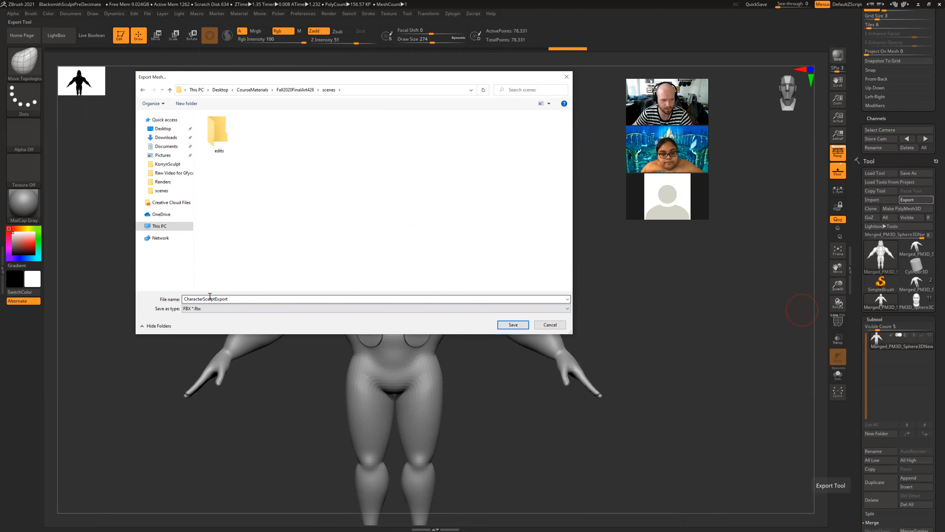
pyautogui.click(513, 325)
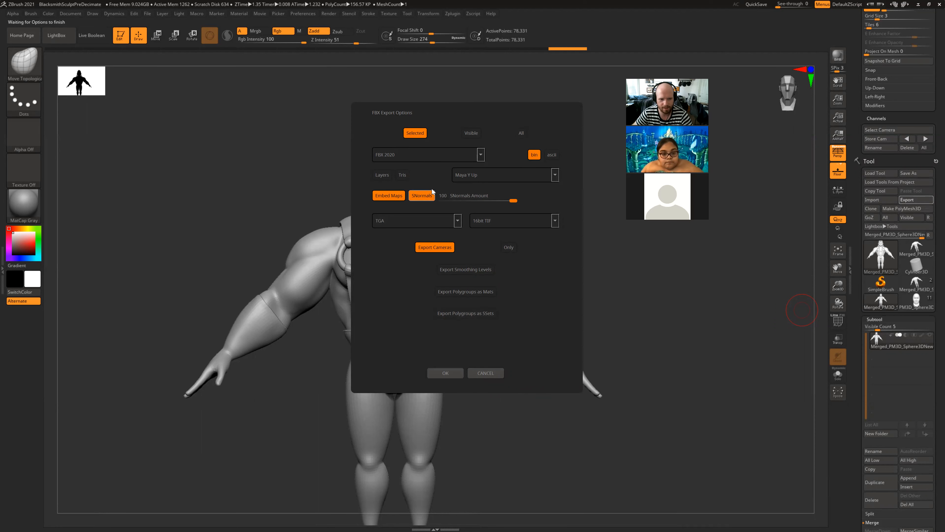
pyautogui.click(445, 372)
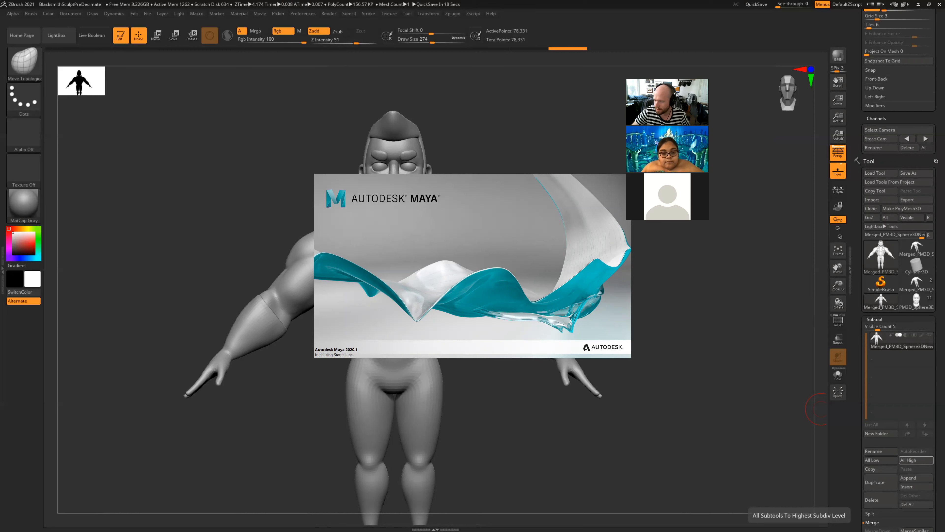
pyautogui.hotkey('alt', 'Tab')
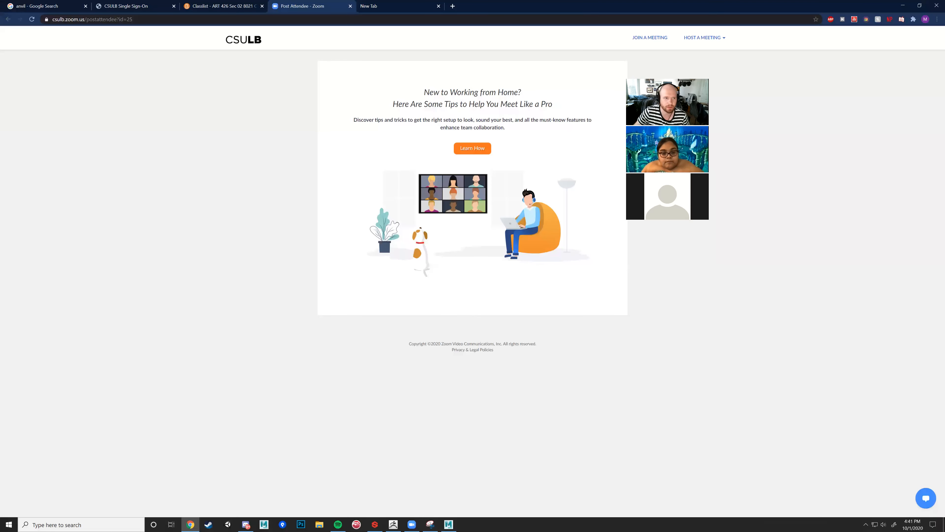
pyautogui.click(374, 19)
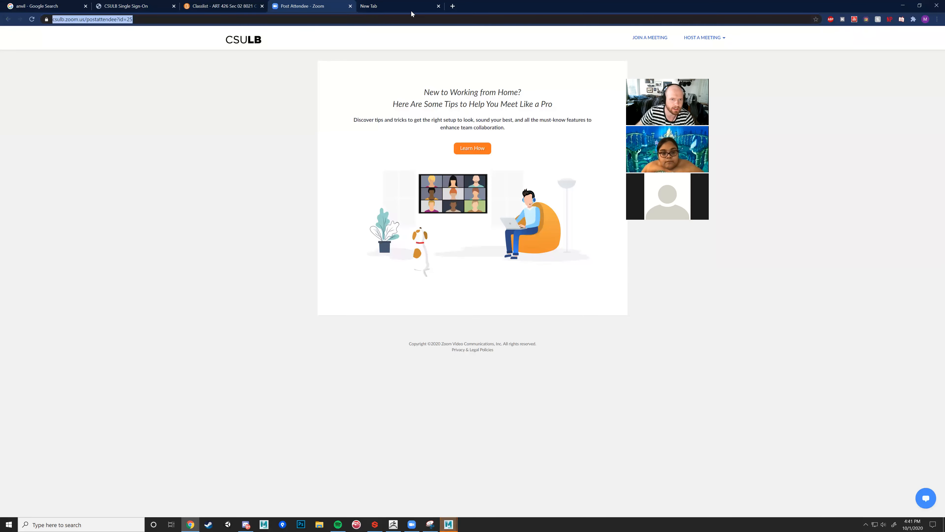
pyautogui.hotkey('alt', 'Tab')
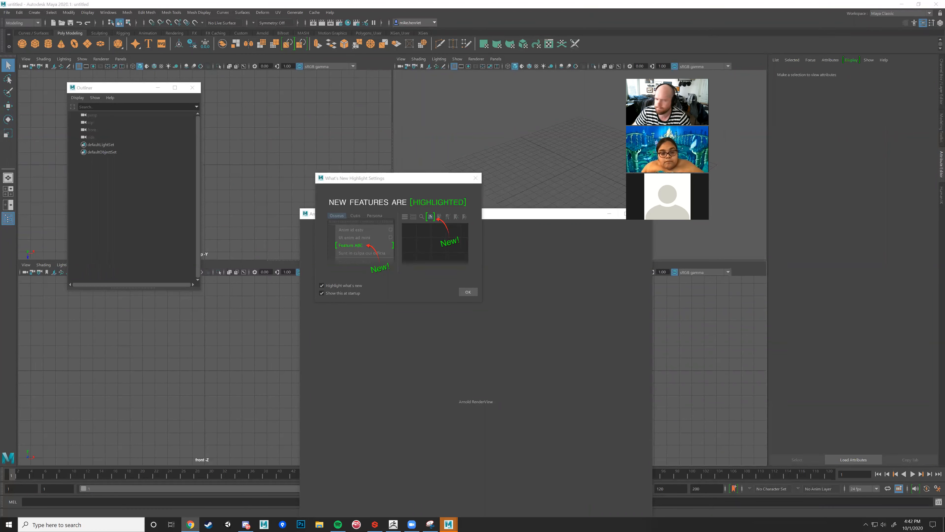
# - Switch to the browser, open the 3dEx channel in a new tab and replay the stylized mug video from near its start
pyautogui.click(190, 524)
pyautogui.moveTo(223, 273)
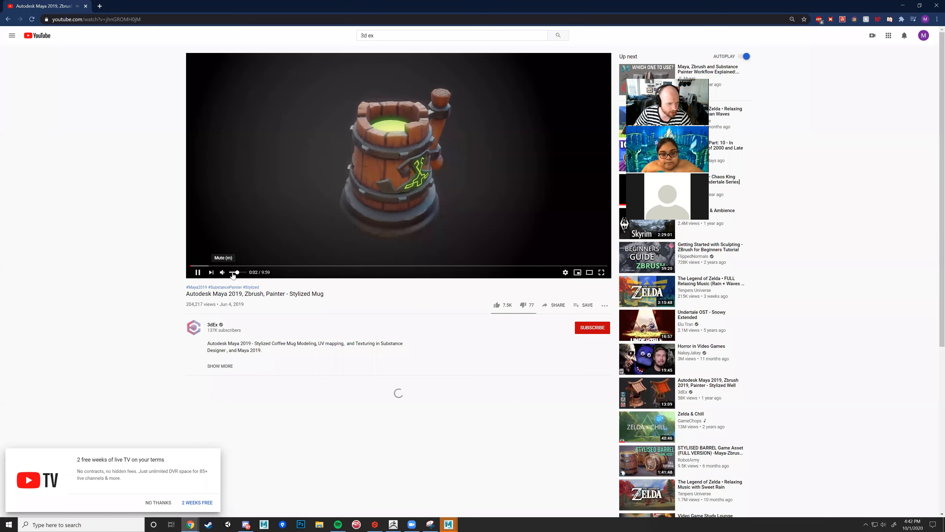
pyautogui.middleClick(213, 324)
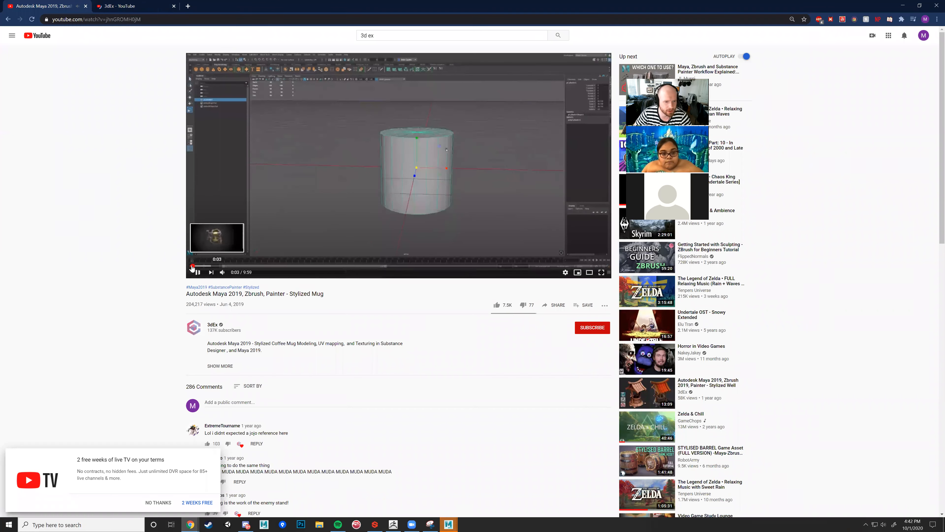
pyautogui.click(192, 266)
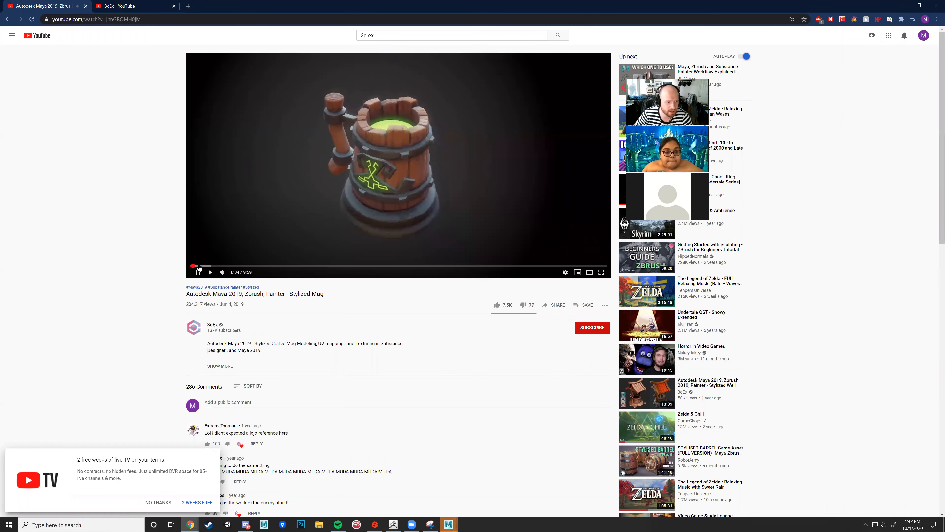
pyautogui.click(199, 266)
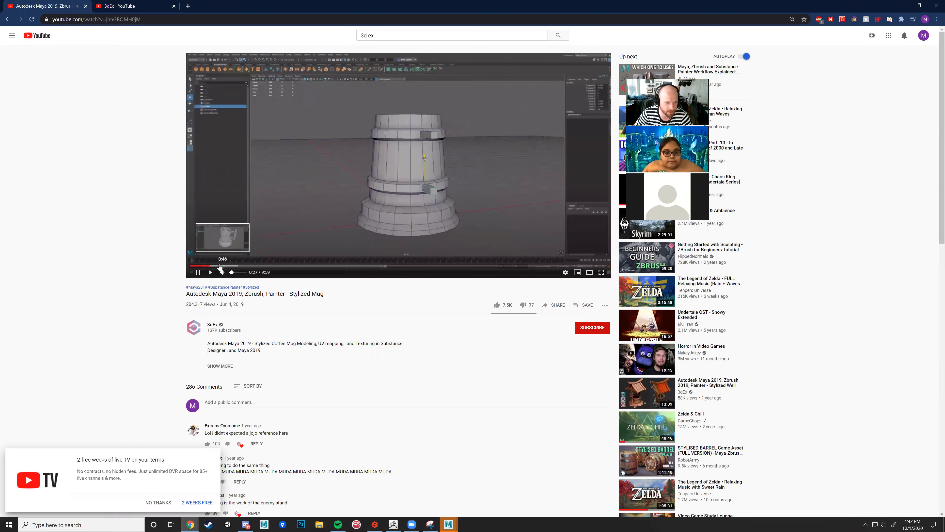
# - Slow the mug video's playback speed to 0.25, and return it to Normal
pyautogui.click(565, 272)
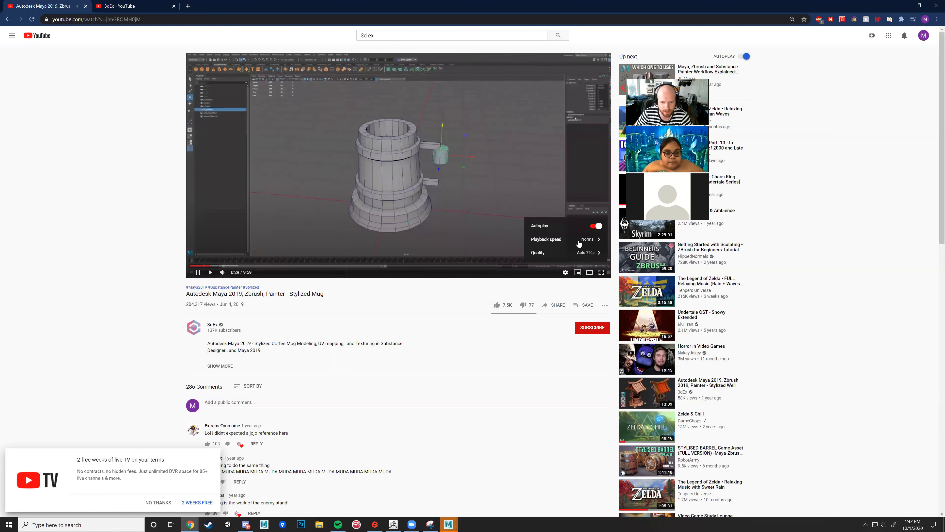
pyautogui.click(589, 241)
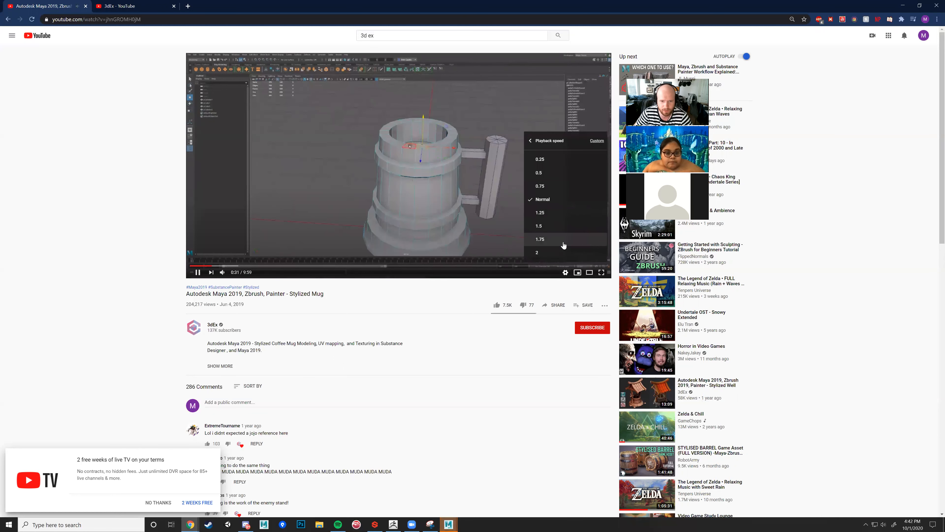
pyautogui.click(540, 159)
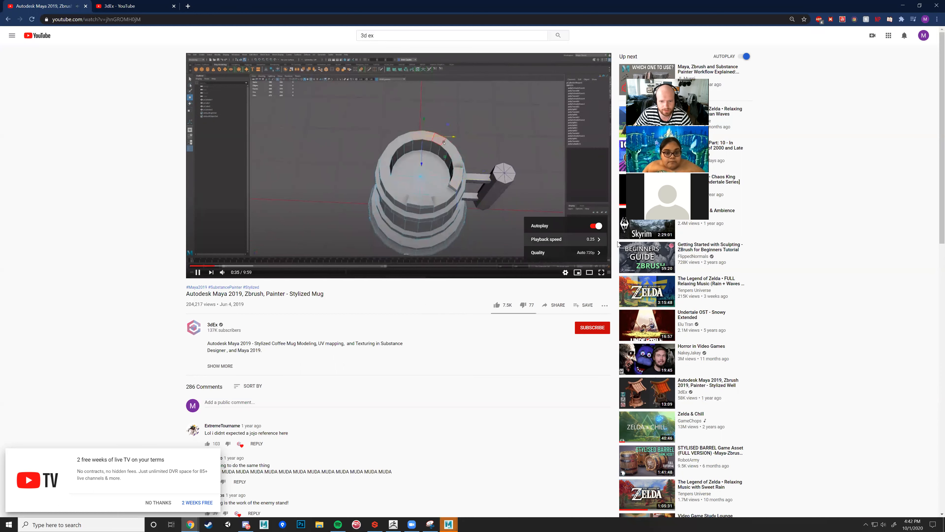
pyautogui.click(585, 241)
pyautogui.click(556, 204)
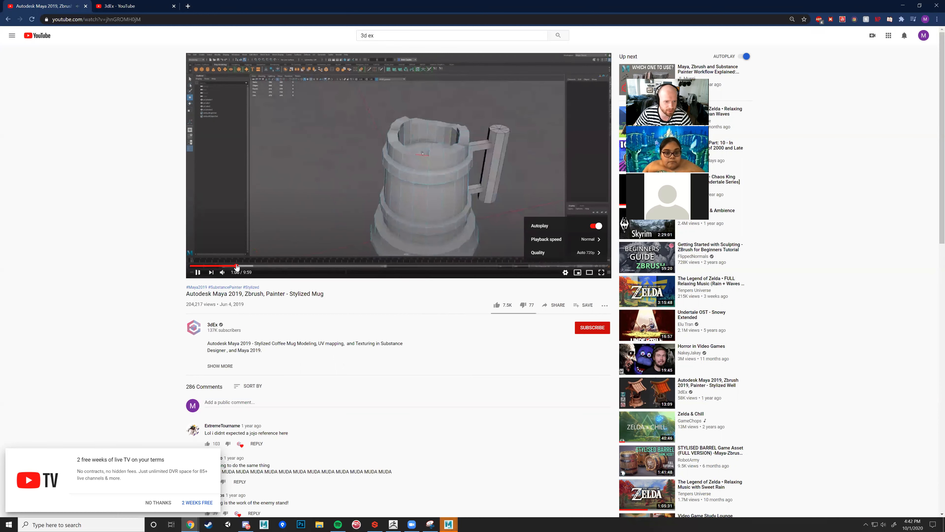
# - Skip through the mug video to examine the Maya base modelling and the ZBrush sculpting stages
pyautogui.click(237, 266)
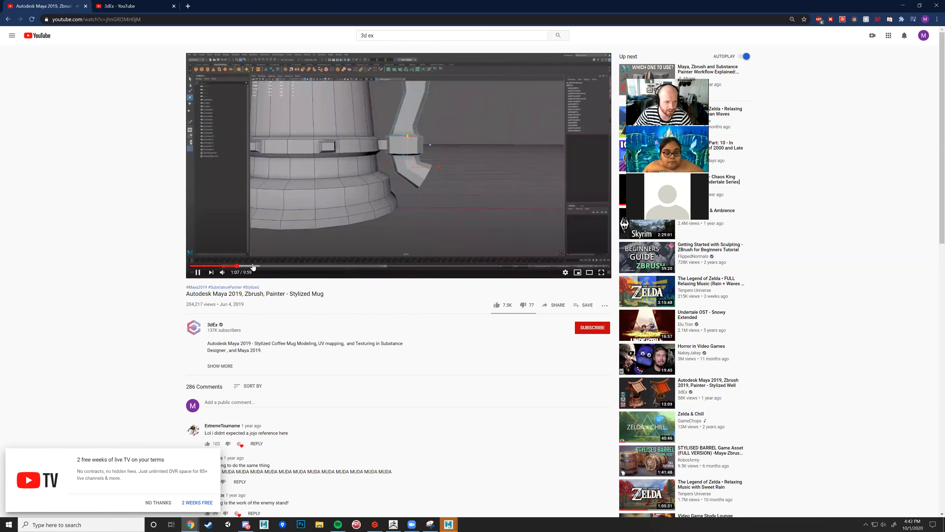
pyautogui.click(255, 266)
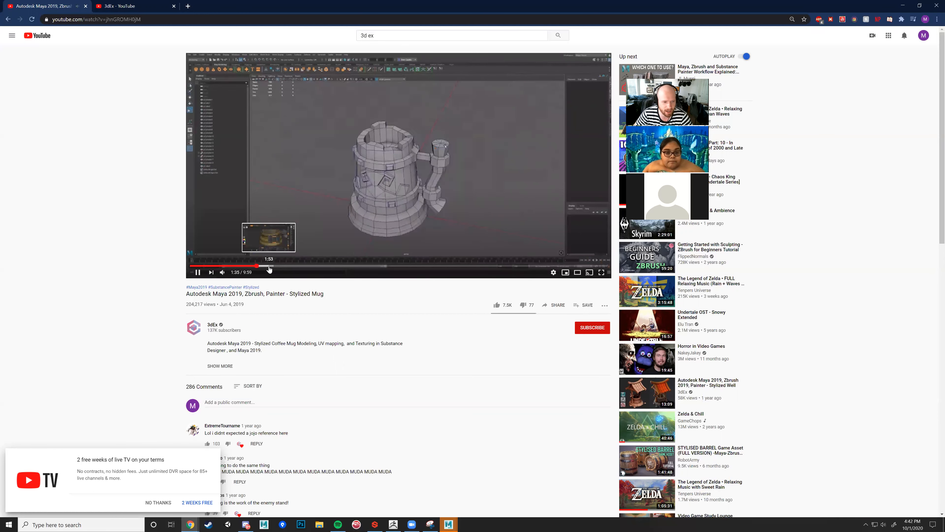
pyautogui.click(269, 266)
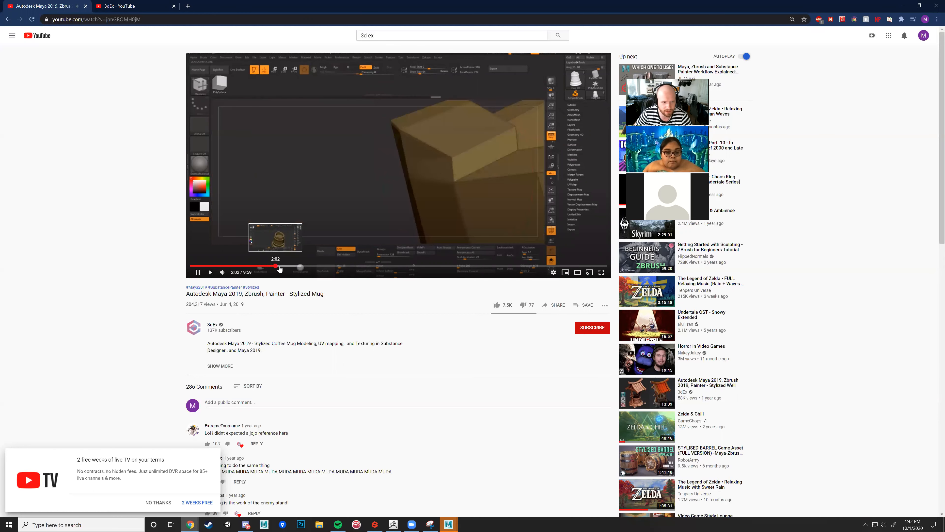
pyautogui.click(284, 266)
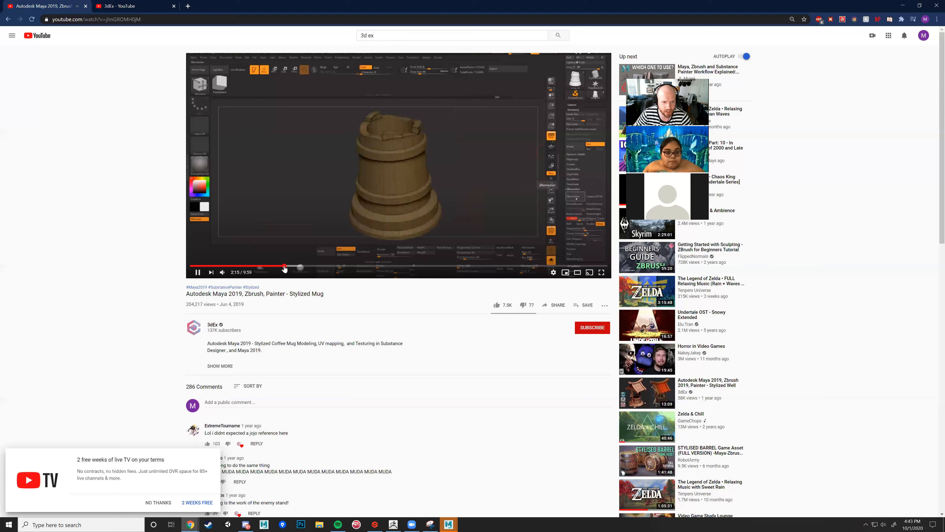
pyautogui.click(281, 265)
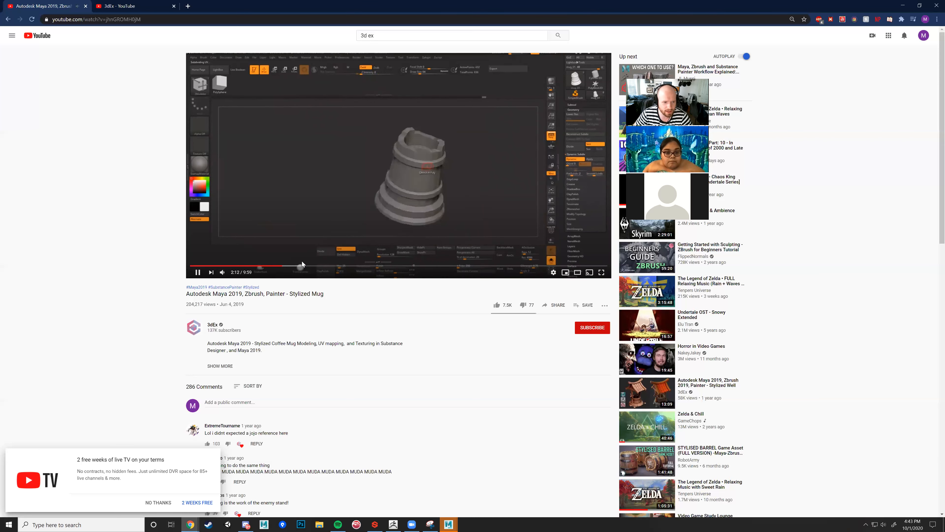
pyautogui.click(296, 266)
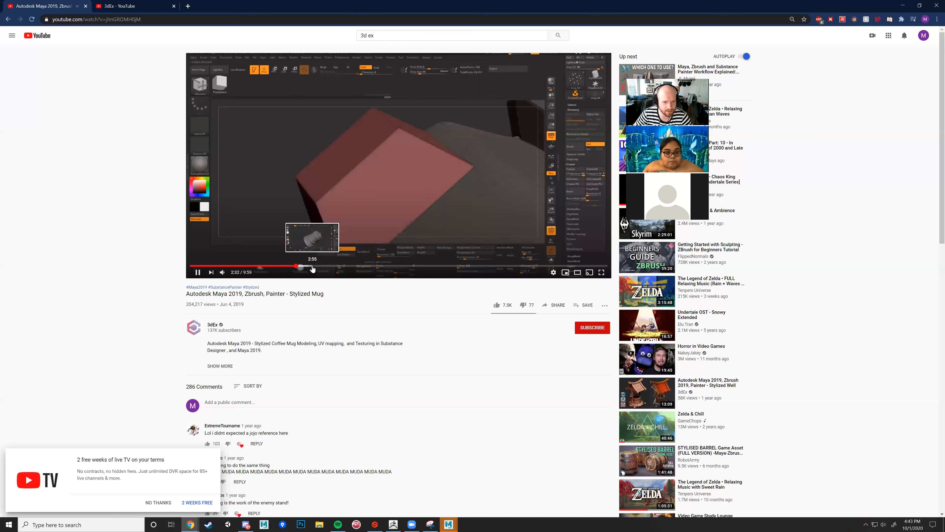
pyautogui.click(315, 266)
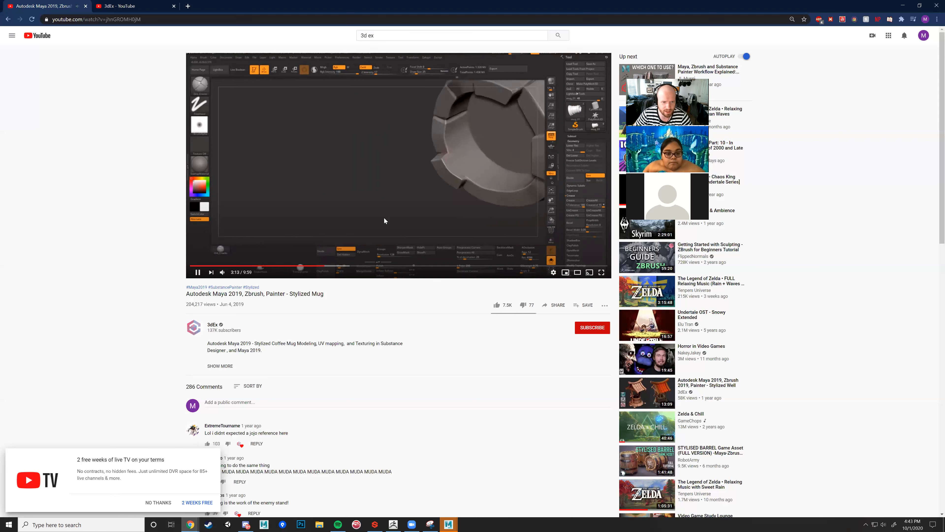
# - Skip further through the mug video to examine the remaining ZBrush sculpting stages
pyautogui.click(338, 266)
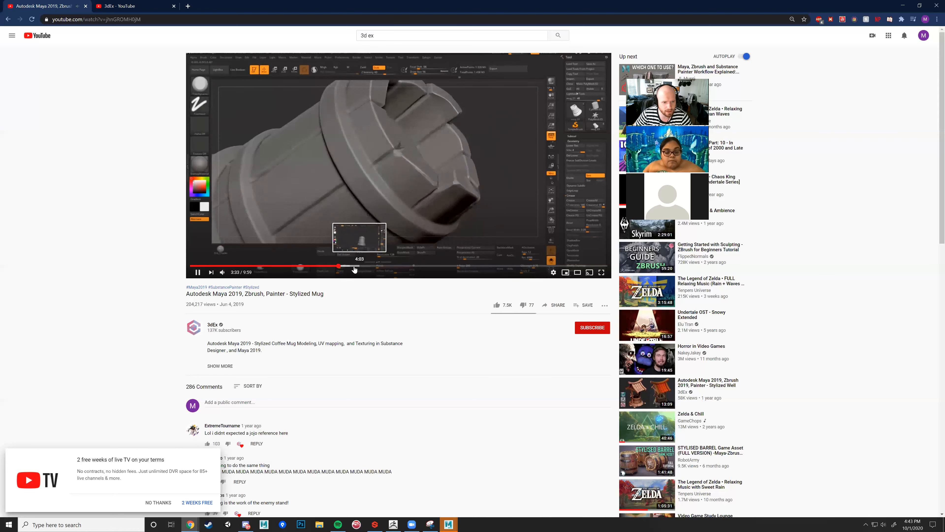
pyautogui.click(354, 265)
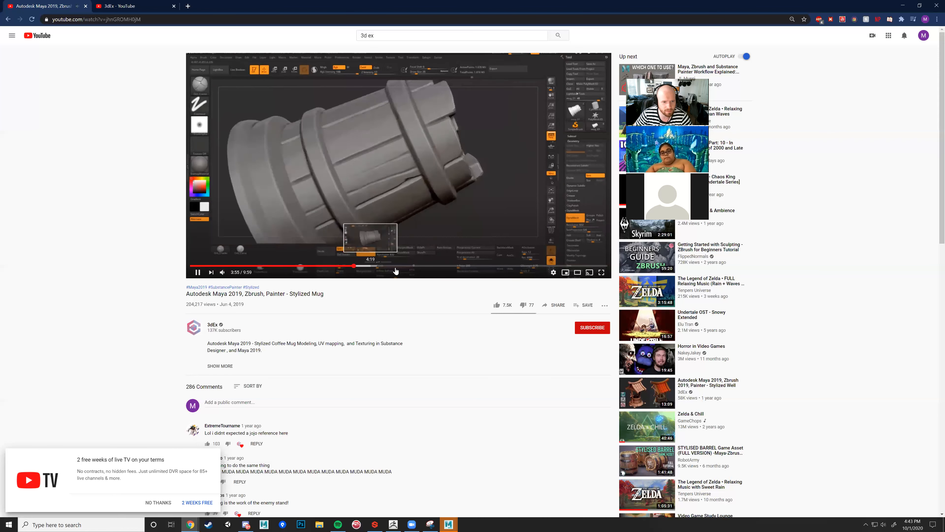
pyautogui.click(420, 265)
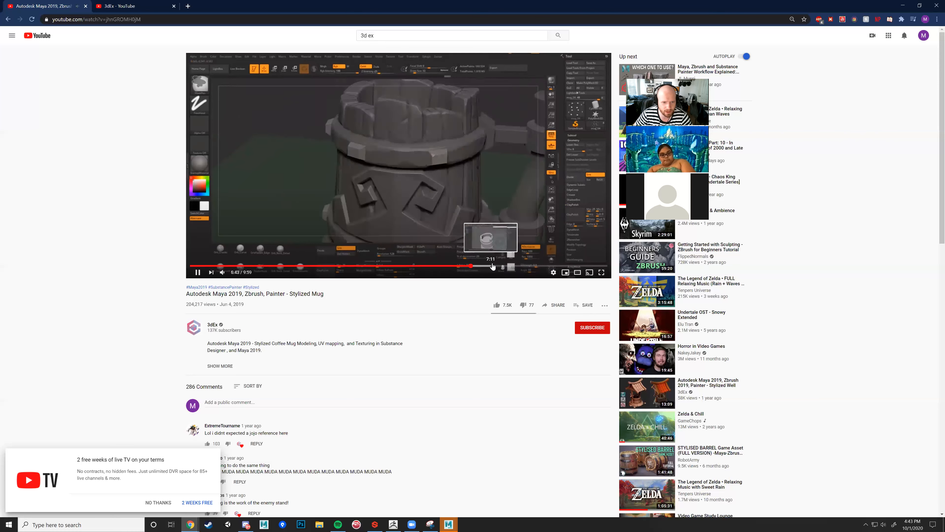
pyautogui.click(471, 266)
pyautogui.click(480, 266)
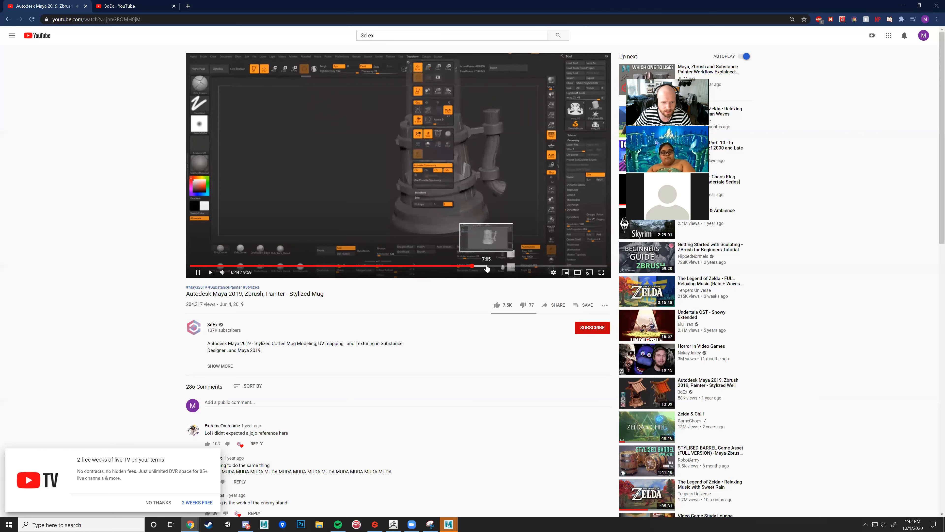
pyautogui.click(485, 266)
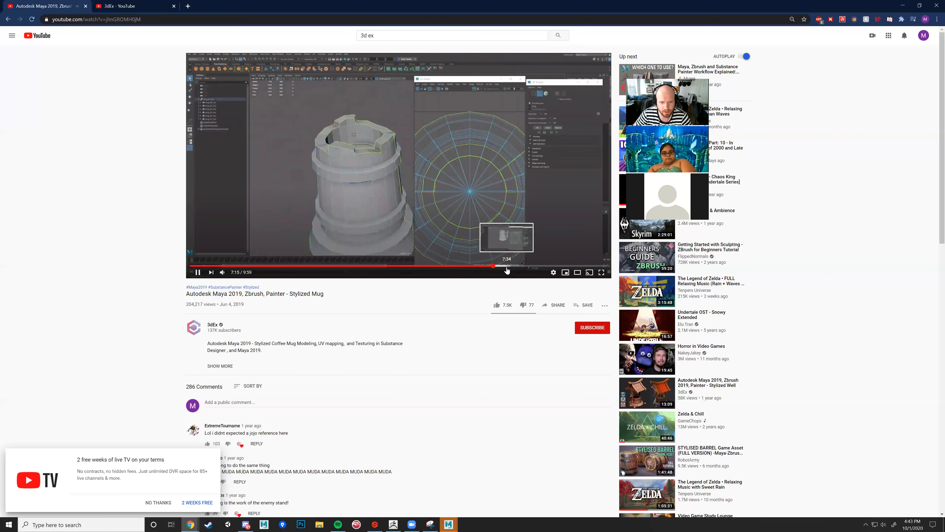
# - Move back and forth through the video's last third to examine the mug's UV mapping in Maya
pyautogui.click(507, 266)
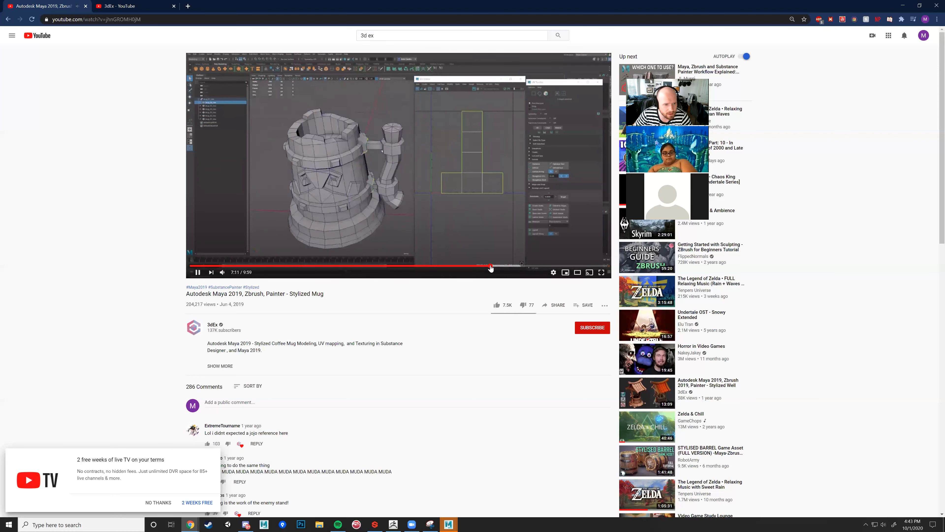
pyautogui.click(490, 266)
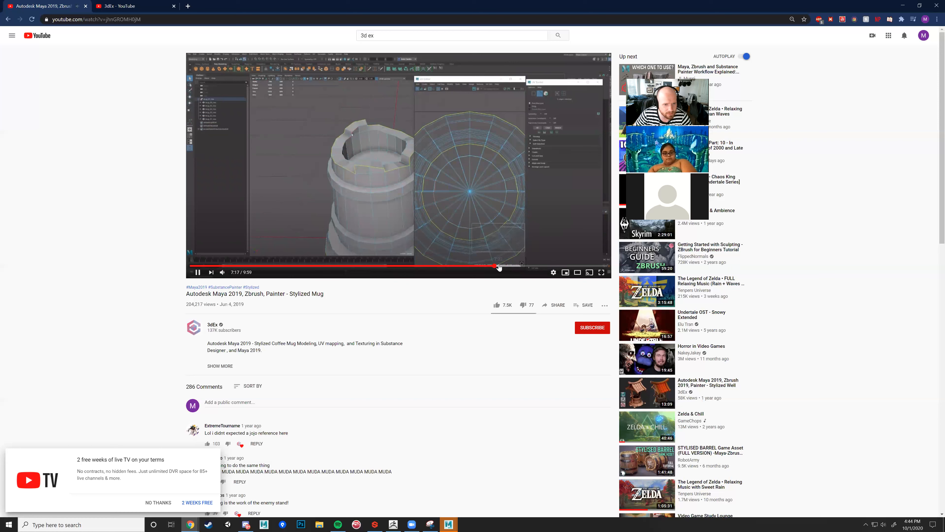
pyautogui.click(498, 266)
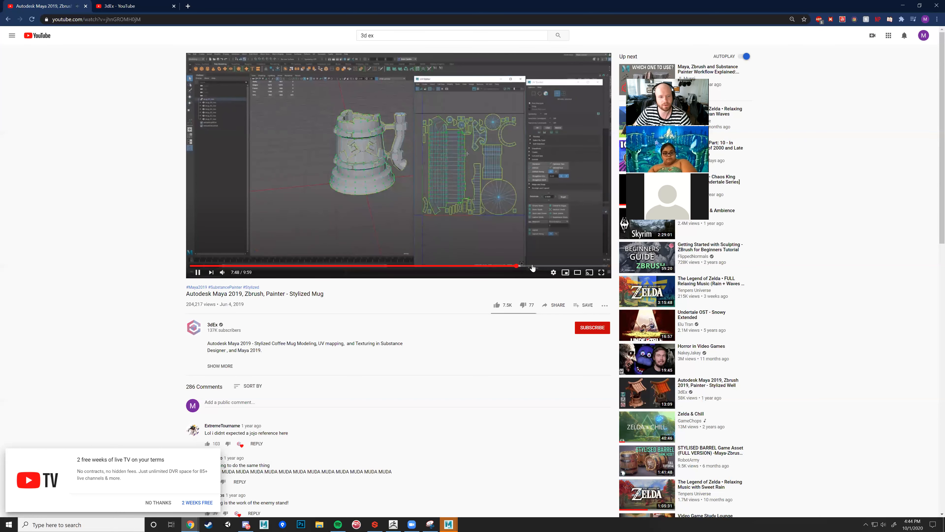
pyautogui.click(532, 266)
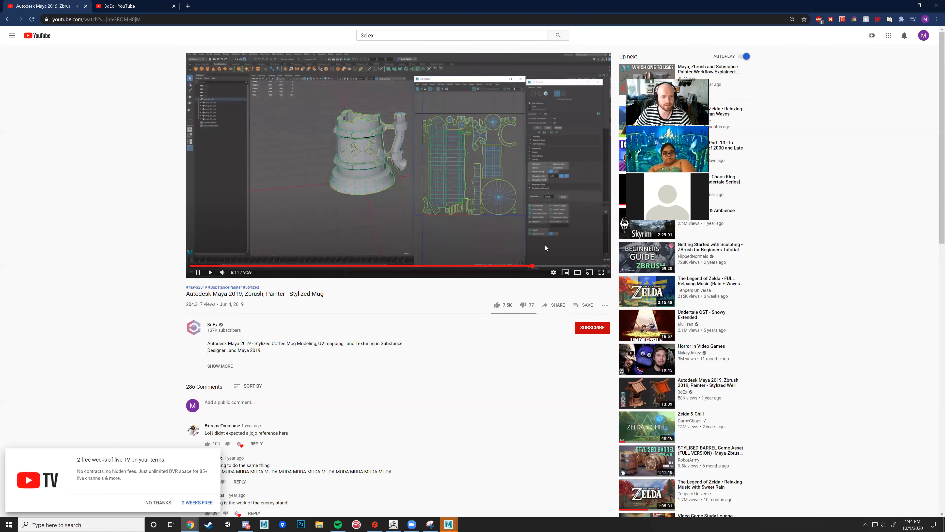
pyautogui.click(539, 266)
# - Select the 3dEx channel's web address and switch to the Discord class server's general channel to share the link
pyautogui.click(137, 6)
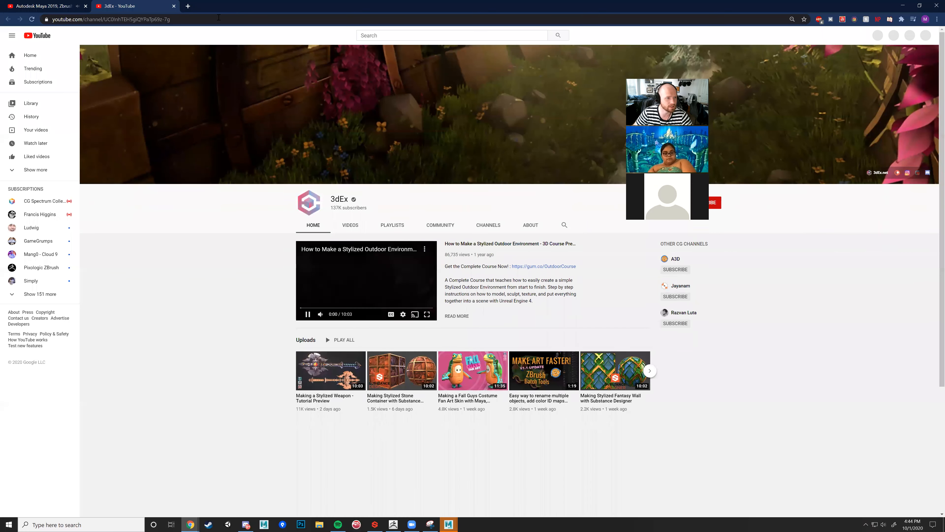
pyautogui.click(219, 18)
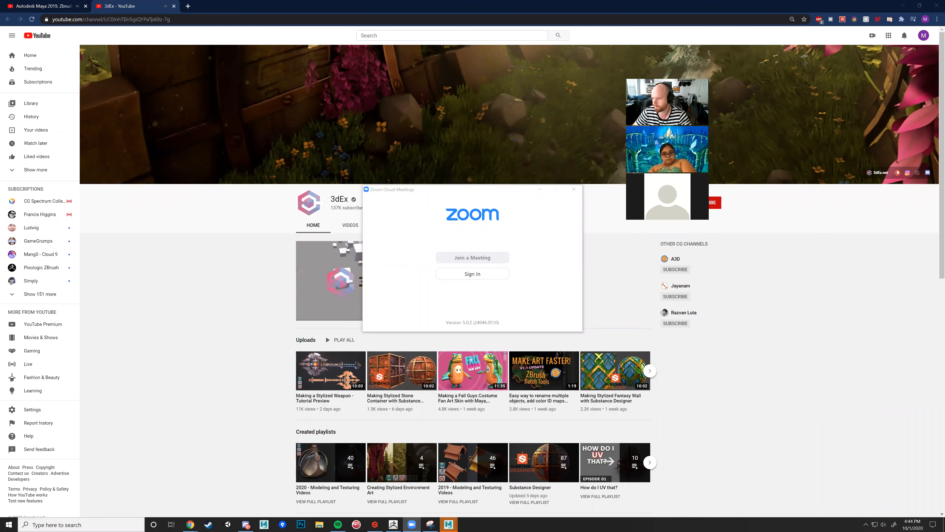
pyautogui.click(245, 524)
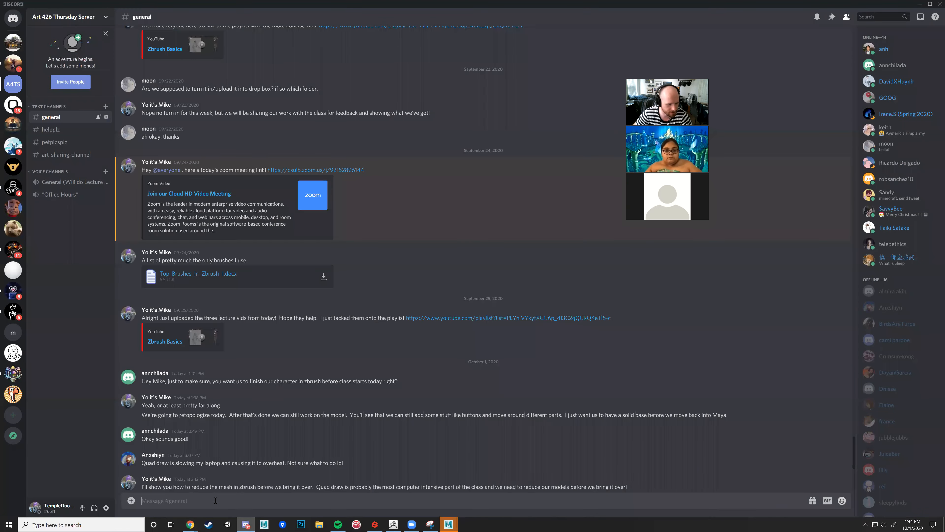
pyautogui.scroll(-8, 323, 441)
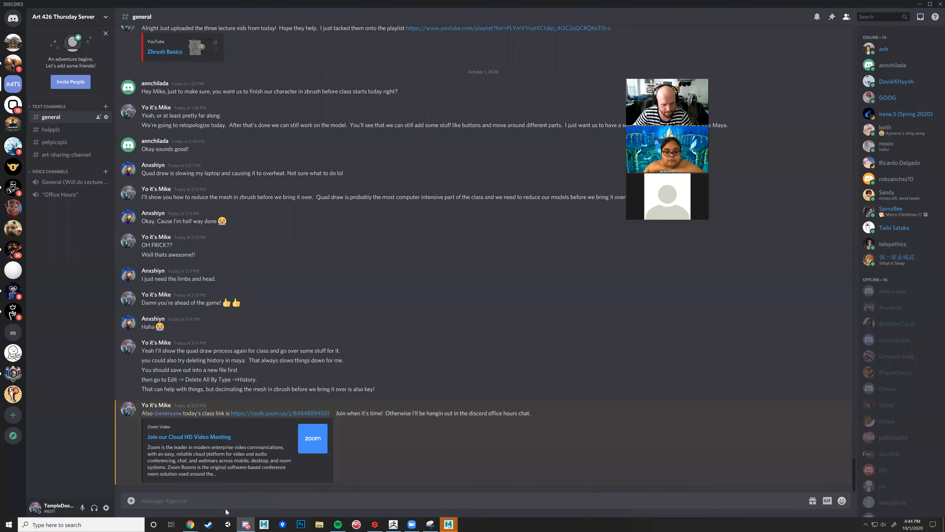
pyautogui.press('Return')
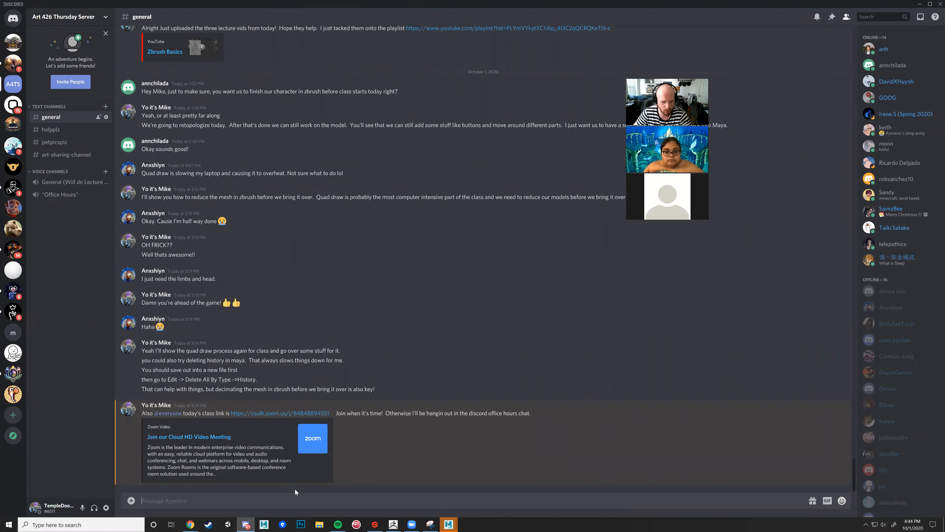
# - Switch back to the browser, search YouTube for flippednormals, and revisit the mug video before returning to the results
pyautogui.moveTo(199, 515)
pyautogui.click(209, 495)
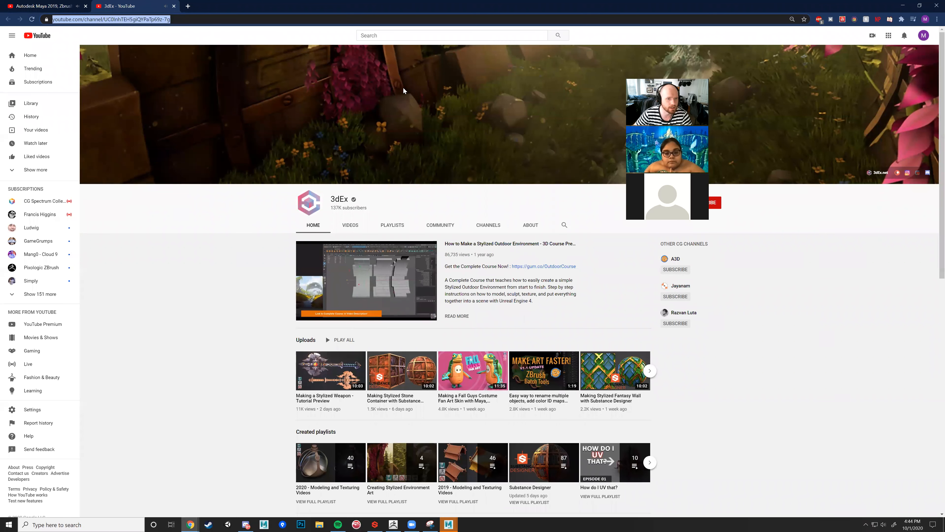
pyautogui.click(395, 36)
pyautogui.write('flippednormals')
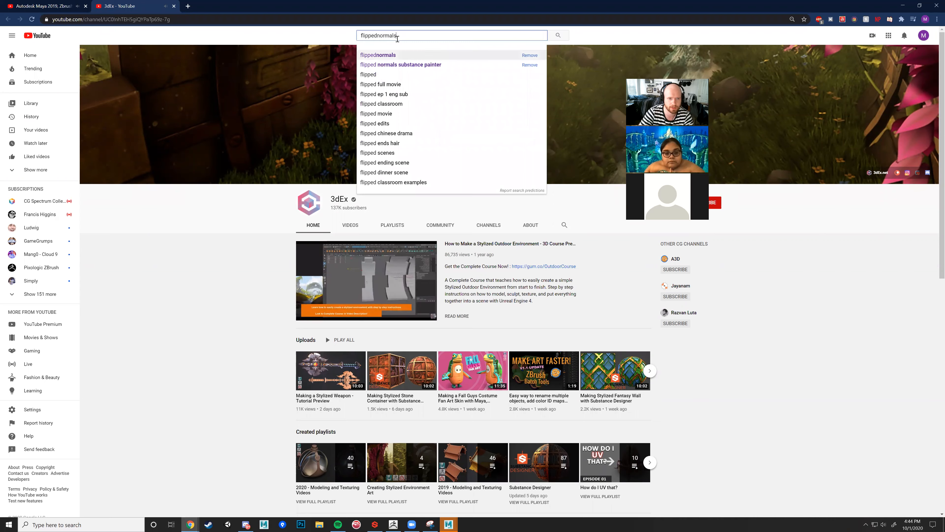
pyautogui.press('Return')
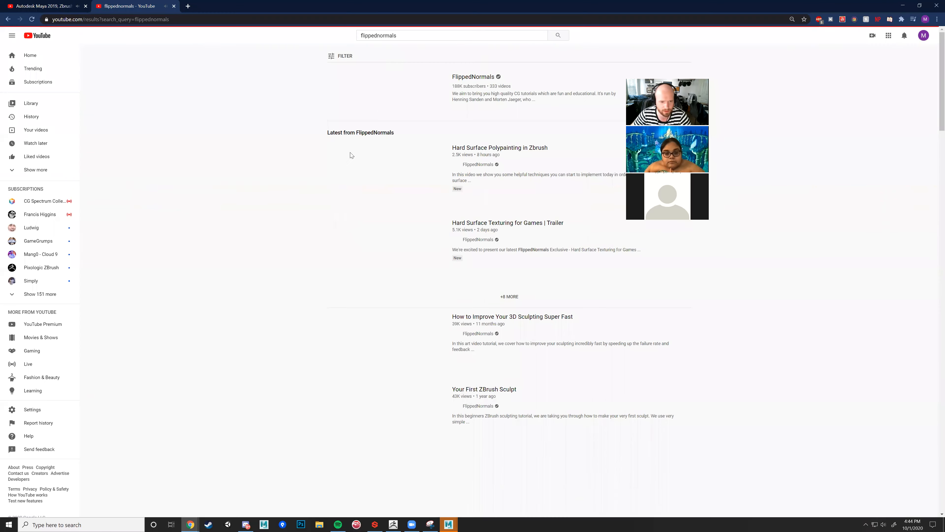
pyautogui.click(55, 7)
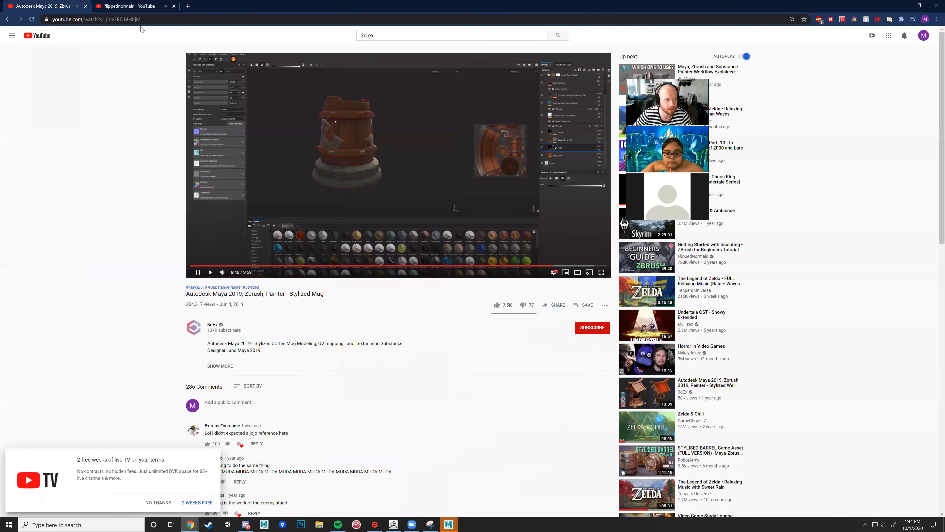
pyautogui.click(130, 6)
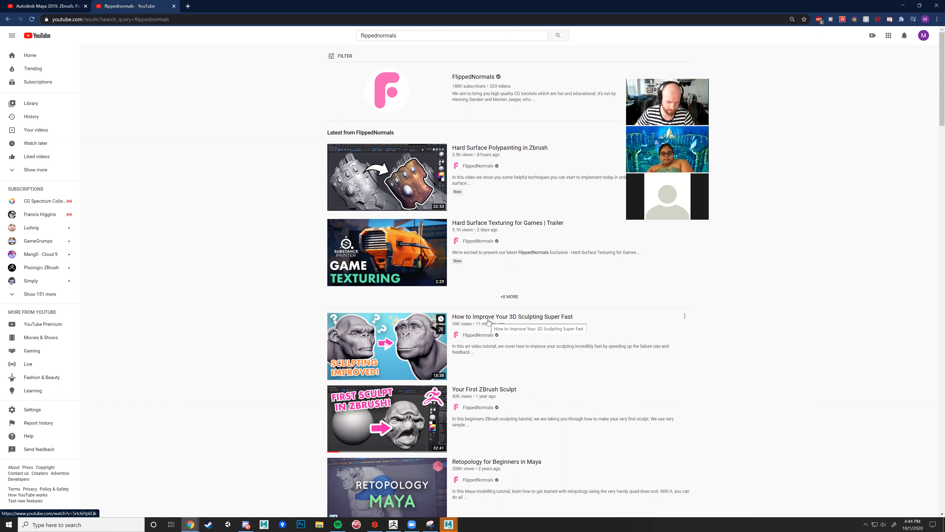
# - Switch to Maya, then to ZBrush, and check the merged blacksmith subtool's polygon and point information
pyautogui.moveTo(455, 523)
pyautogui.click(487, 491)
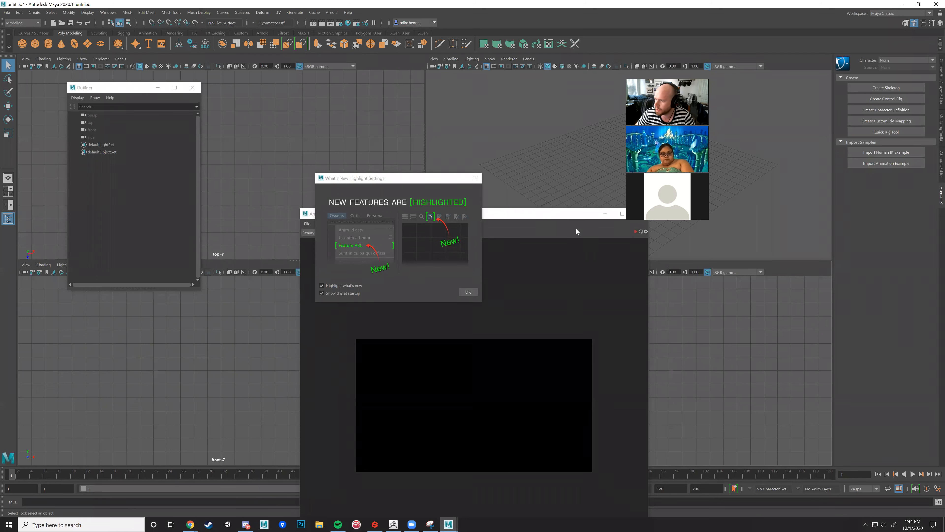
pyautogui.click(393, 524)
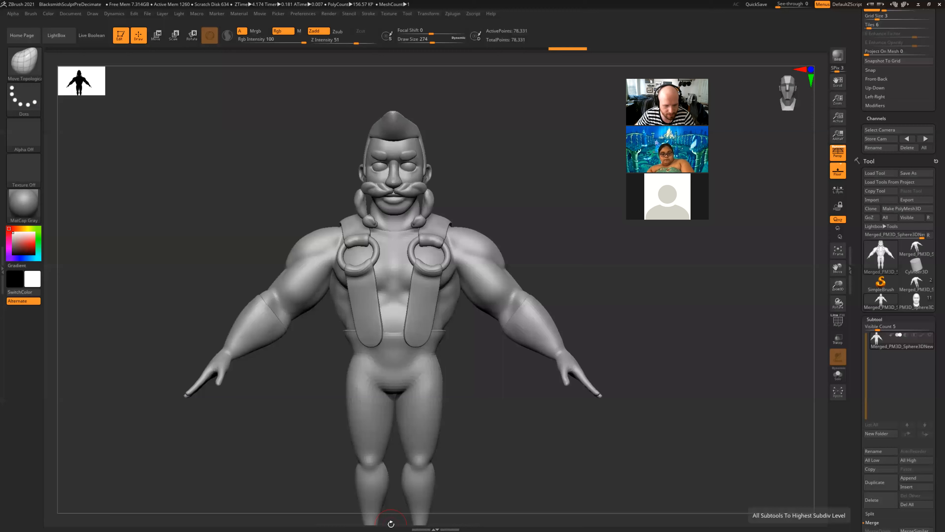
pyautogui.scroll(5, 850, 201)
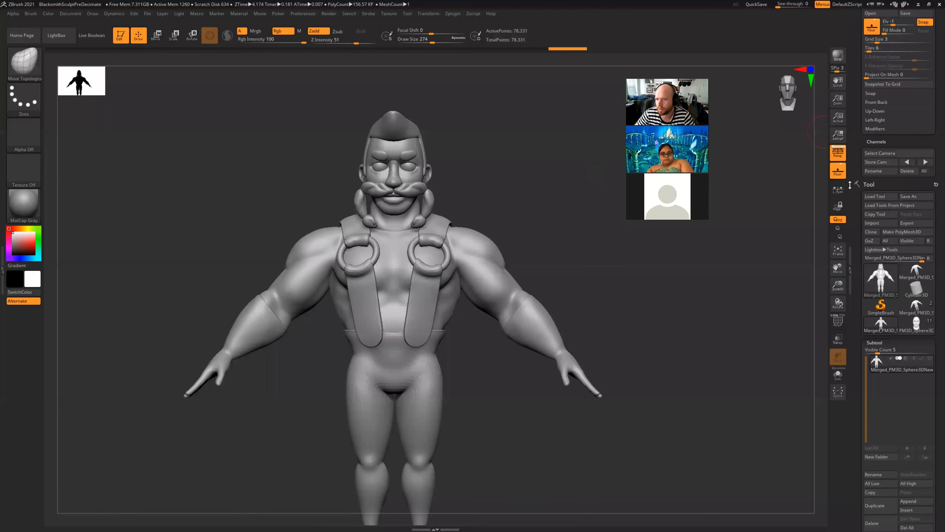
pyautogui.scroll(-5, 856, 205)
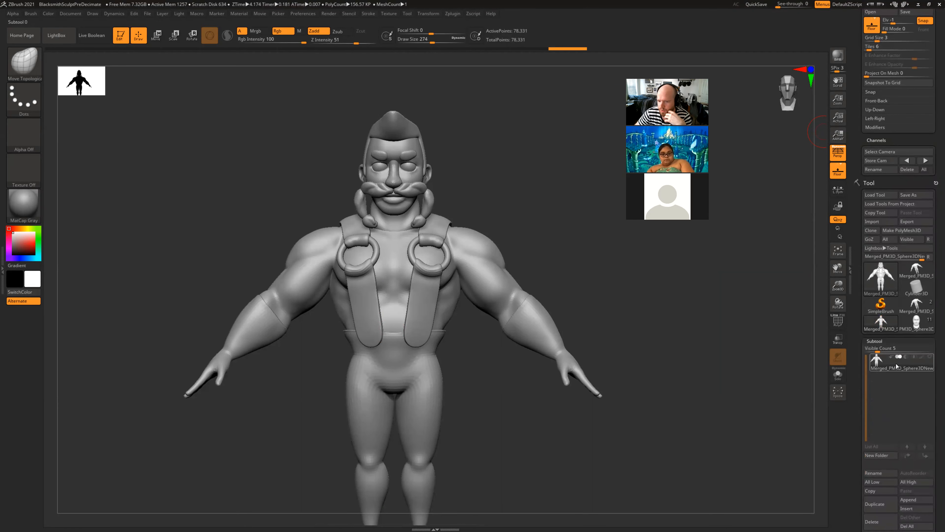
pyautogui.moveTo(897, 370)
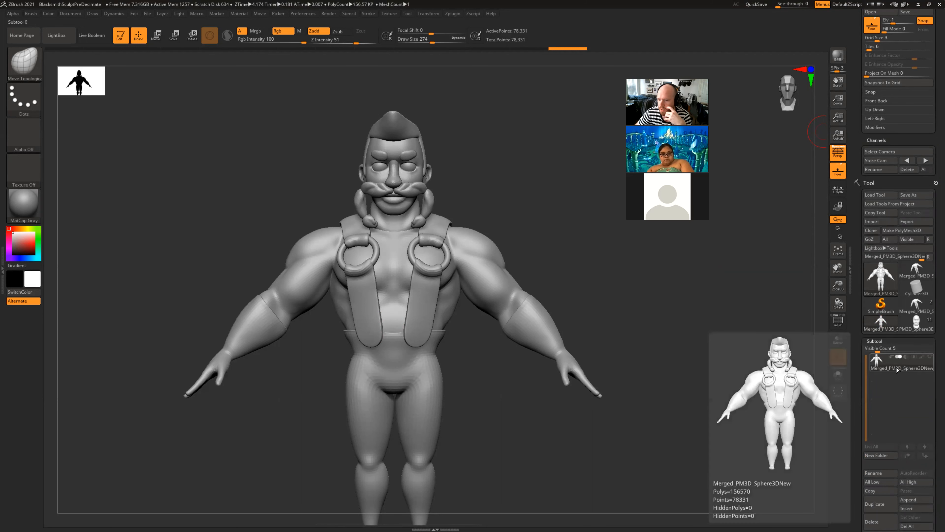
# - Open the mesh export for the merged subtool and review the available file types, keeping FBX (*.fbx)
pyautogui.click(915, 222)
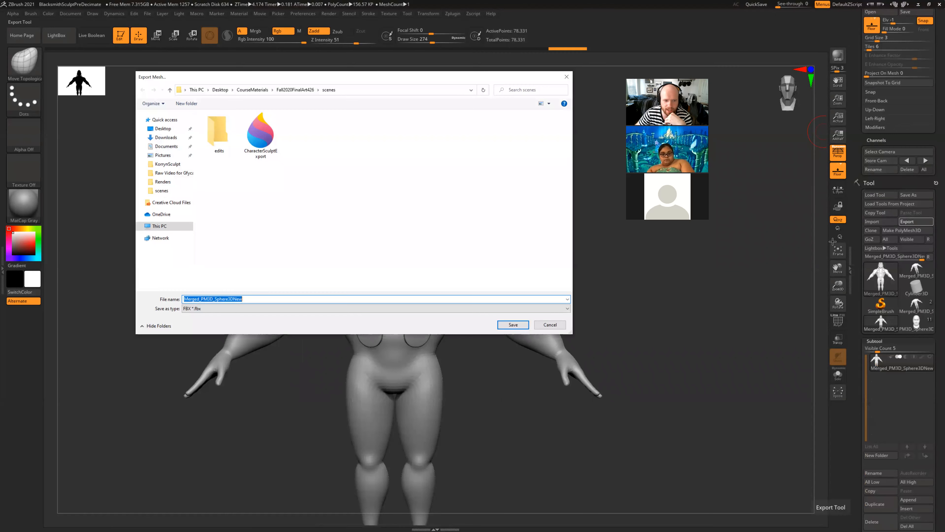
pyautogui.click(354, 308)
pyautogui.click(354, 309)
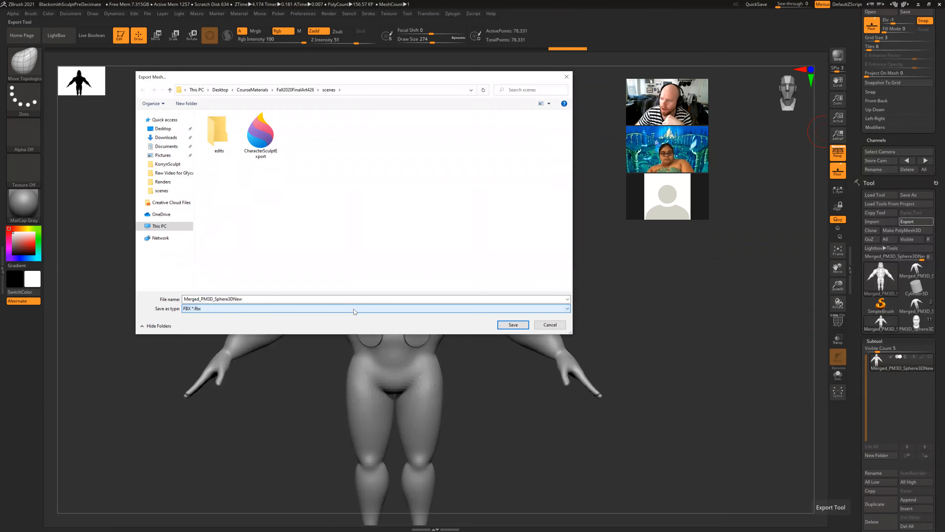
pyautogui.click(353, 308)
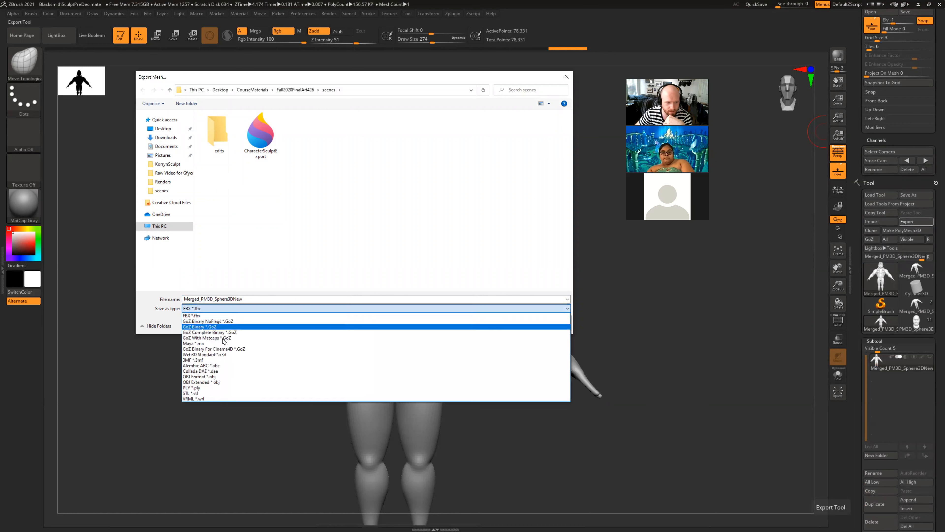
pyautogui.click(219, 315)
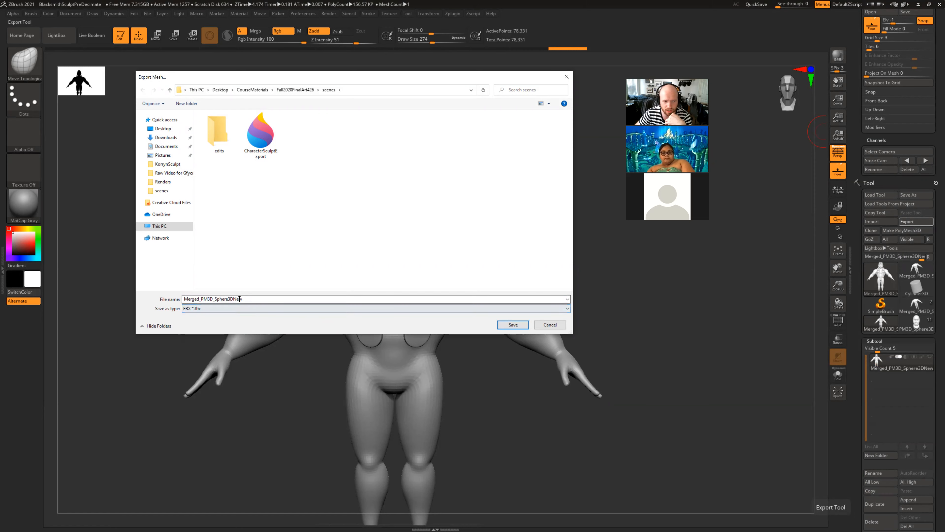
pyautogui.click(272, 309)
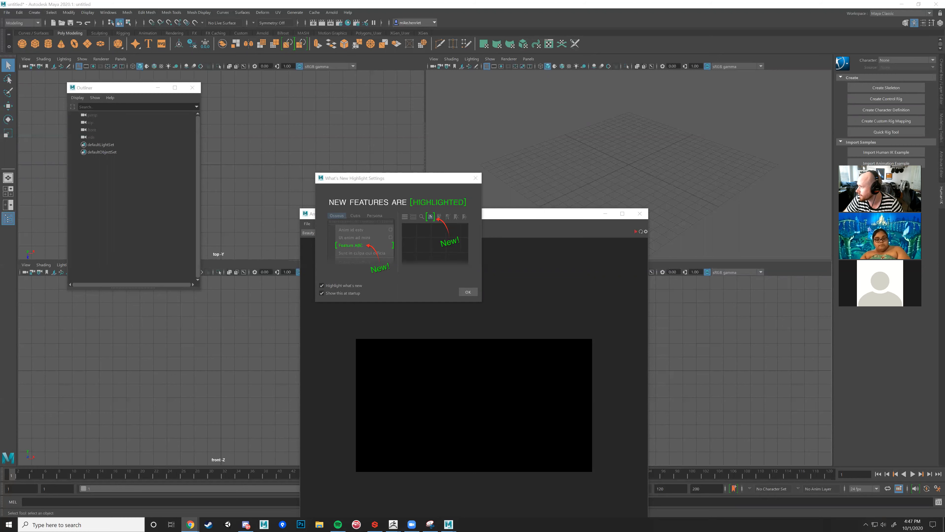
# - Examine the normal map example images in the browser and close the 9.jpg image
pyautogui.moveTo(392, 0); pyautogui.dragTo(392, 1)
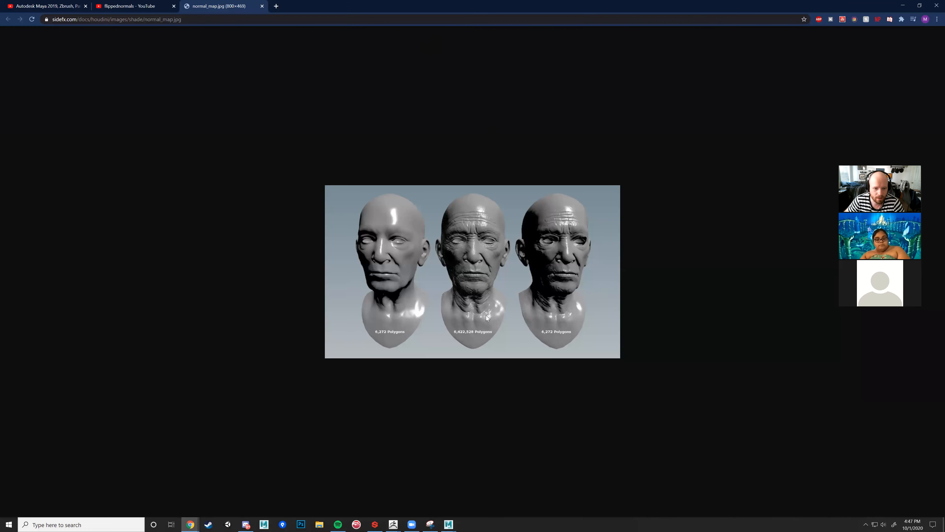
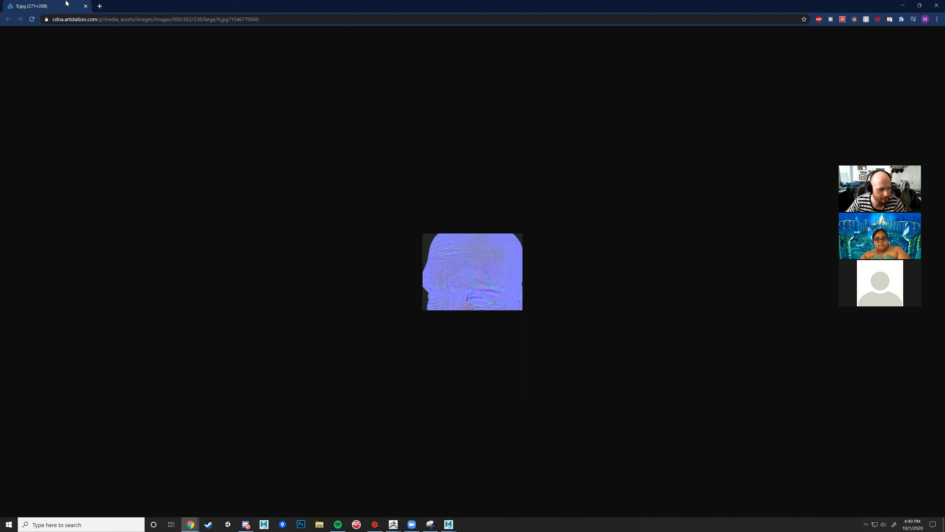
pyautogui.click(86, 6)
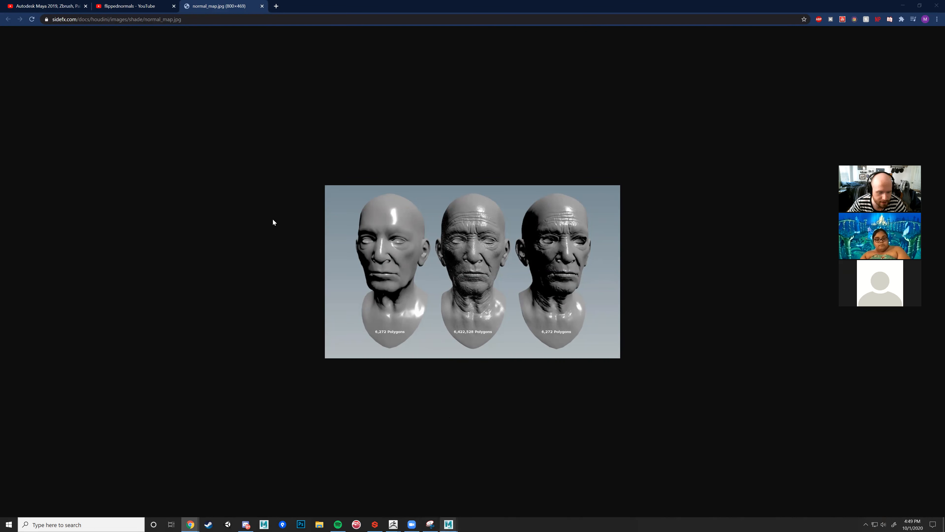
# - Switch to Maya and move the What's New Highlight Settings dialog clear of the Arnold RenderView
pyautogui.moveTo(453, 523)
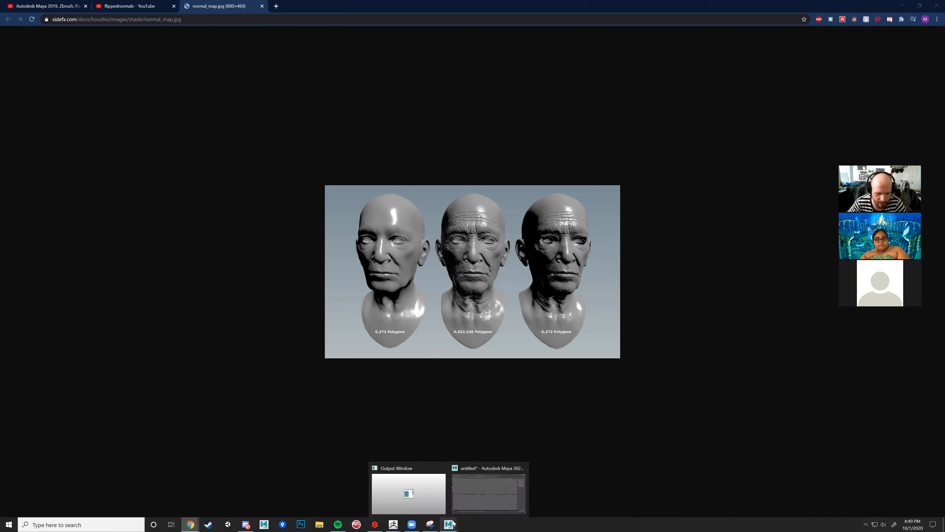
pyautogui.click(489, 503)
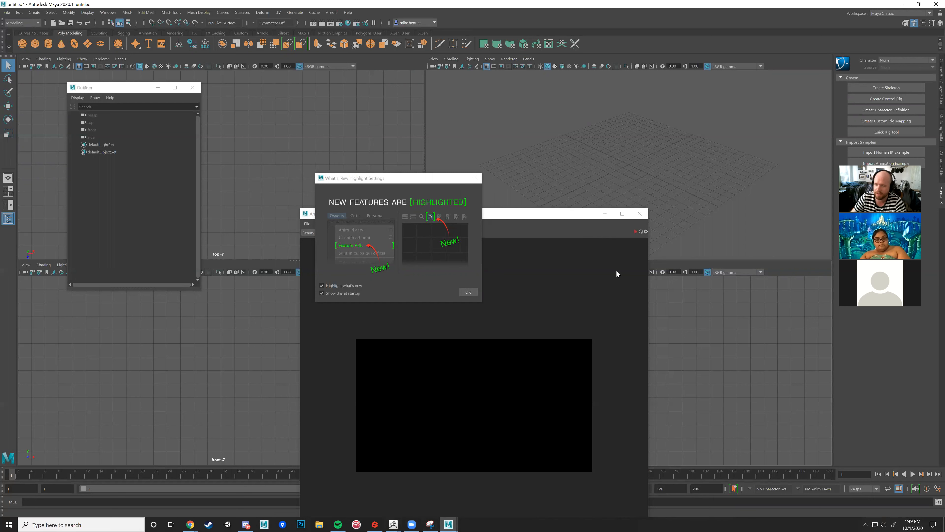
pyautogui.moveTo(378, 179); pyautogui.dragTo(339, 79)
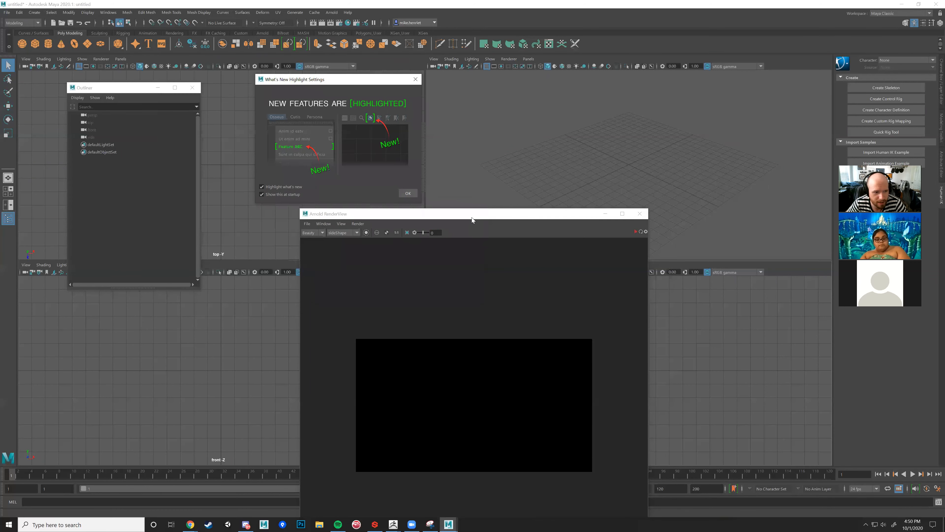
# - Close the Arnold RenderView and the What's New Highlight Settings dialog, keeping the Outliner open
pyautogui.moveTo(472, 217); pyautogui.dragTo(221, 109)
pyautogui.click(388, 105)
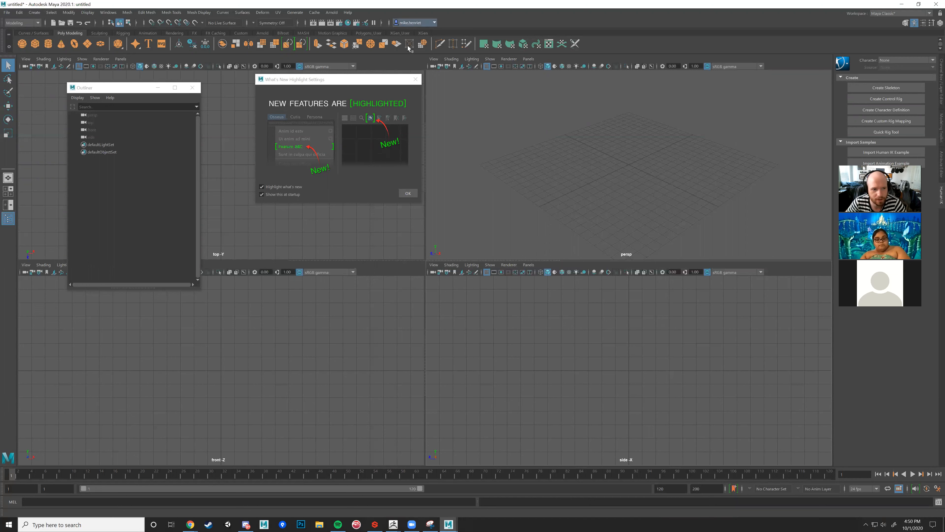
pyautogui.moveTo(384, 85); pyautogui.dragTo(386, 92)
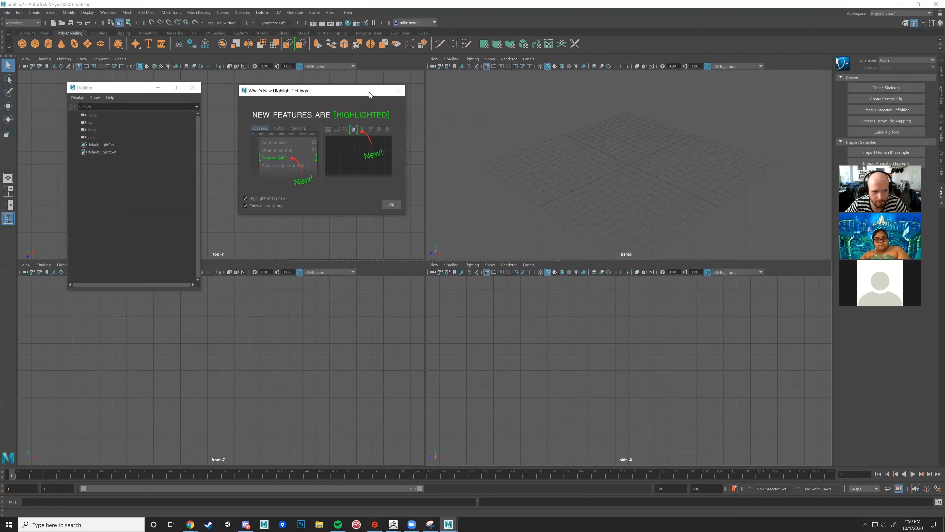
pyautogui.moveTo(369, 92); pyautogui.dragTo(356, 88)
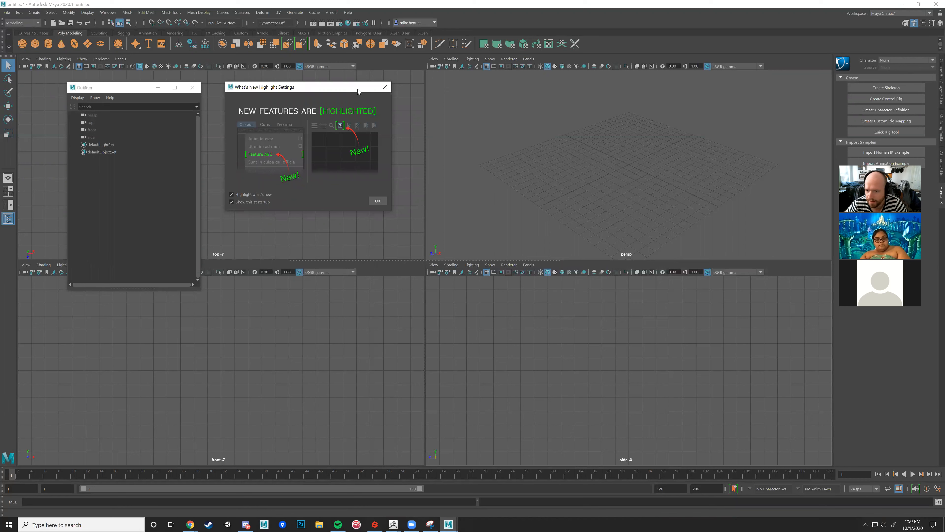
pyautogui.click(141, 89)
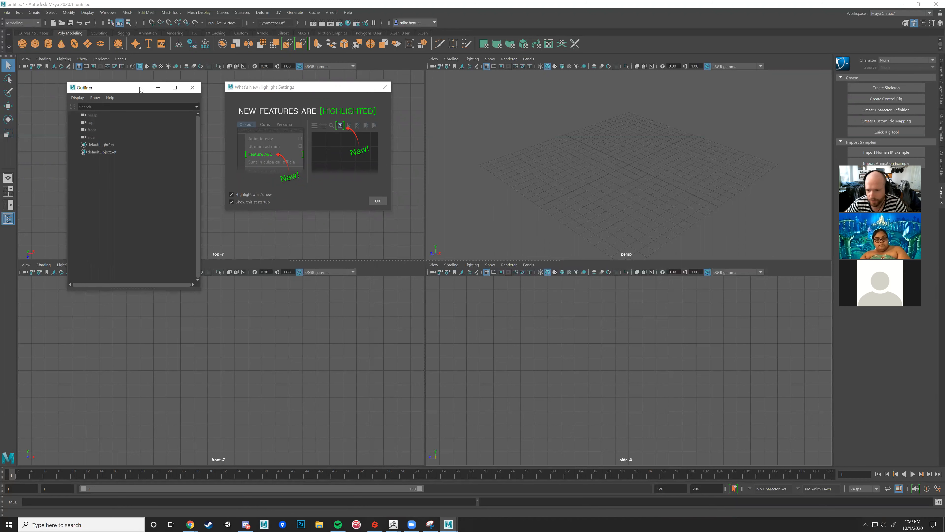
pyautogui.moveTo(140, 89); pyautogui.dragTo(145, 88)
pyautogui.click(259, 86)
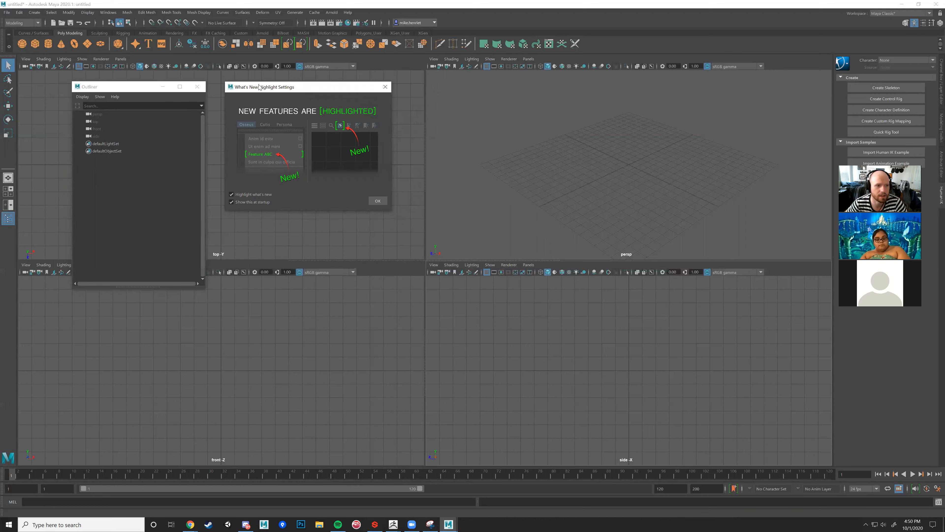
pyautogui.click(385, 87)
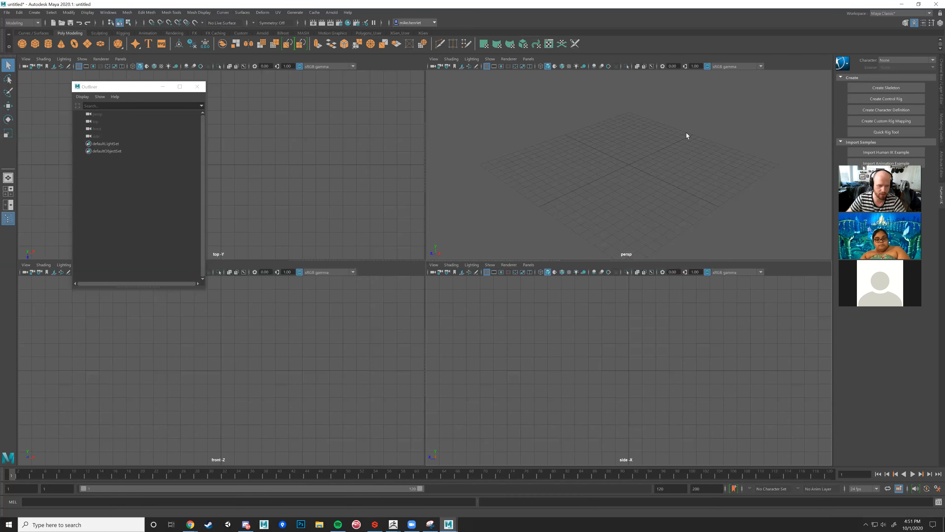
# - Maximize the perspective view and save the scene as BlacksmithRetopo in Maya Binary format in the project's scenes folder
pyautogui.press('space')
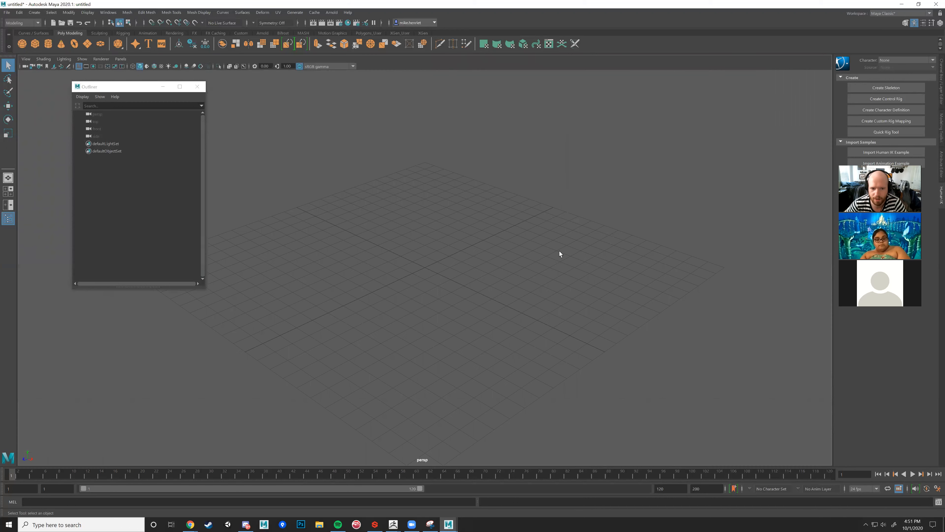
pyautogui.keyDown('alt'); pyautogui.moveTo(548, 239); pyautogui.dragTo(555, 238); pyautogui.keyUp('alt')
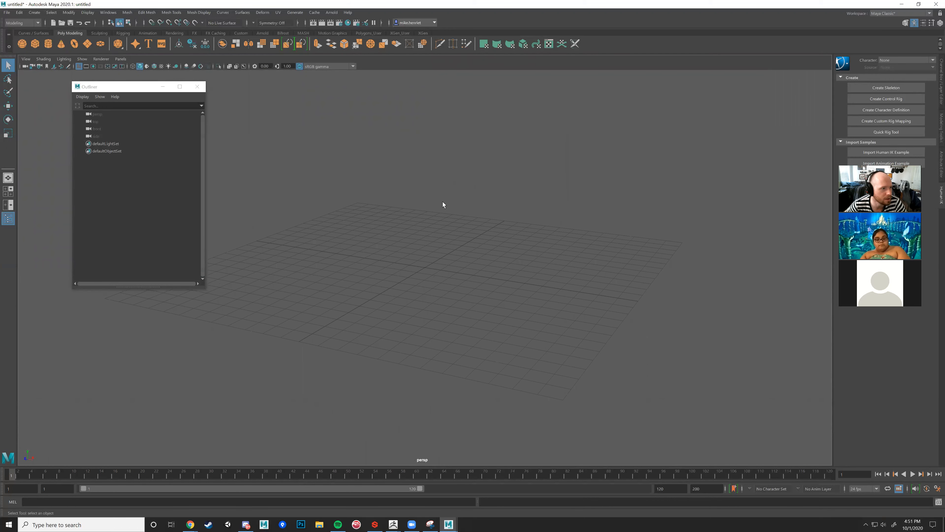
pyautogui.click(7, 12)
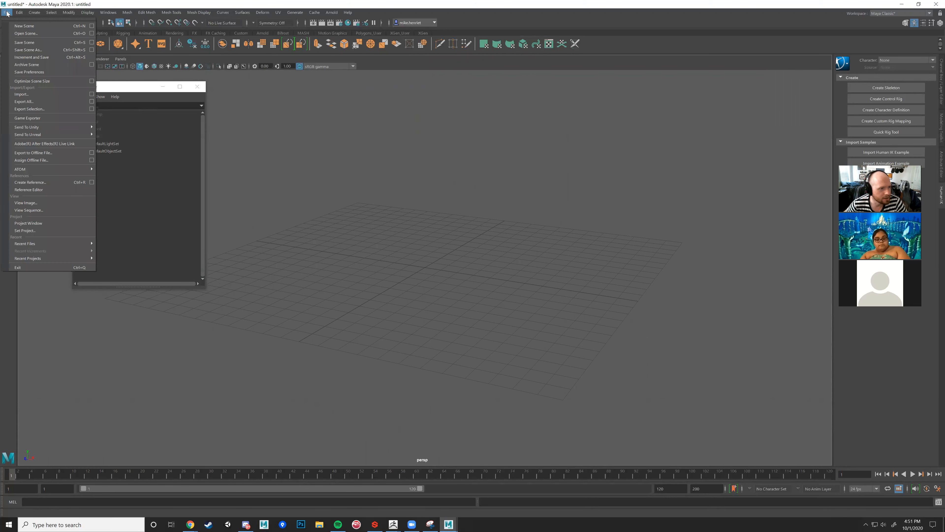
pyautogui.click(7, 13)
pyautogui.click(7, 13)
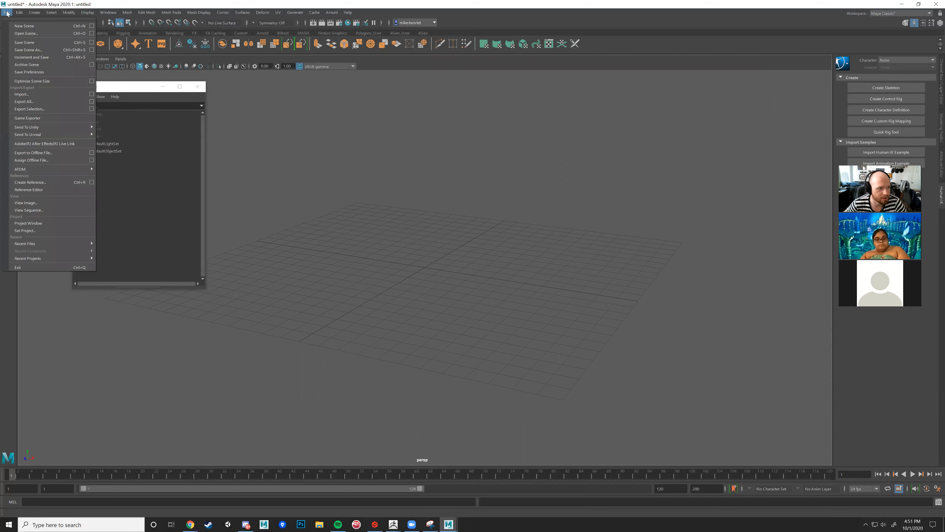
pyautogui.click(24, 42)
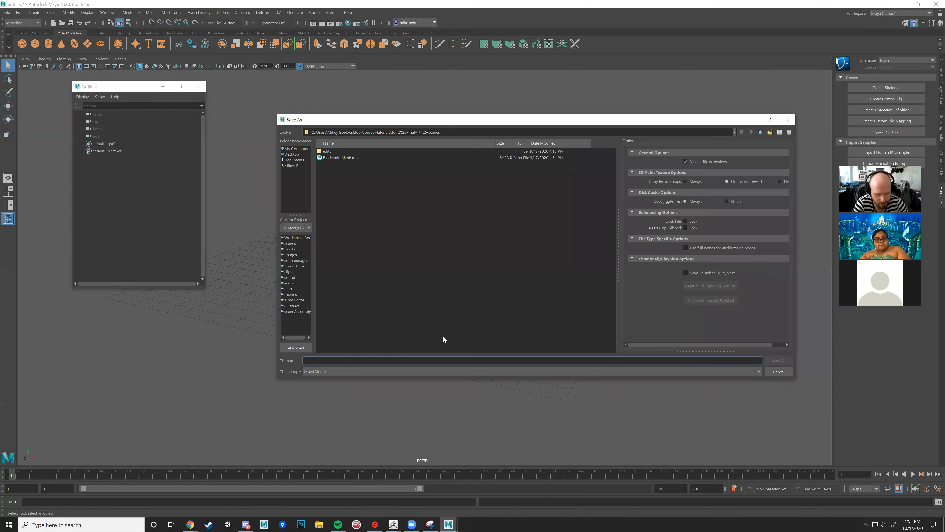
pyautogui.write('Blacksmith')
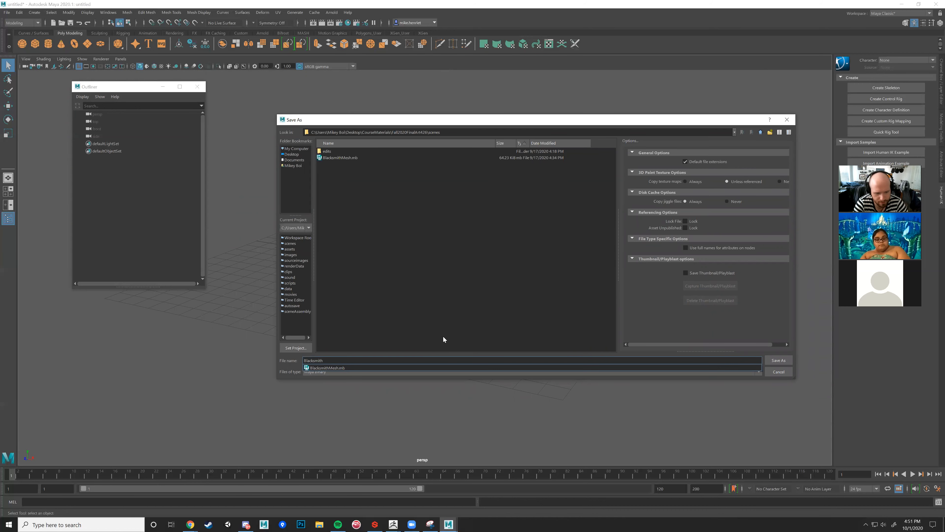
pyautogui.write('Retopo')
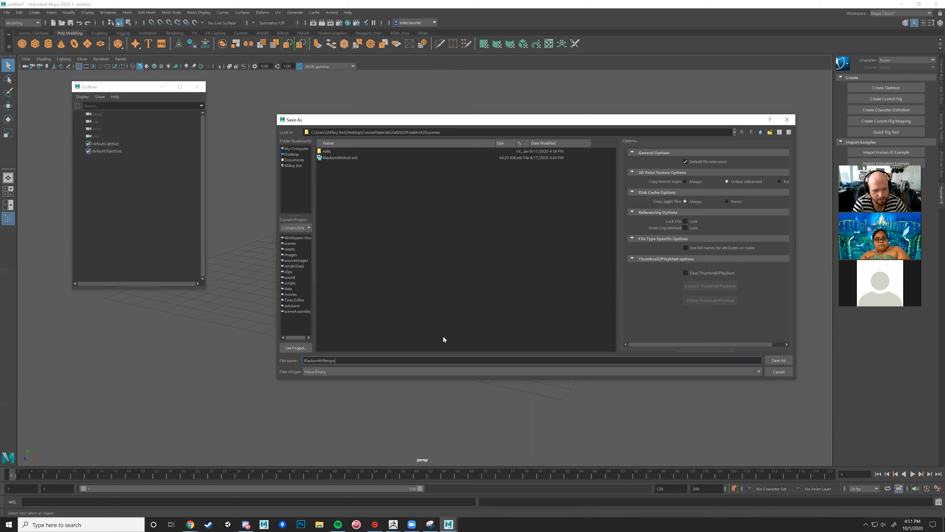
pyautogui.click(775, 360)
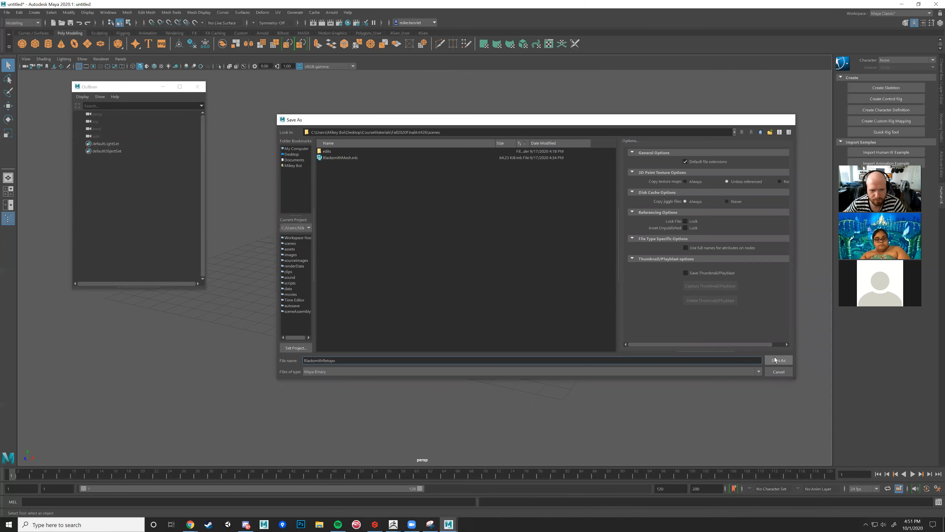
# - Import CharacterSculptExport.fbx from the scenes folder into the scene
pyautogui.click(7, 12)
pyautogui.click(22, 94)
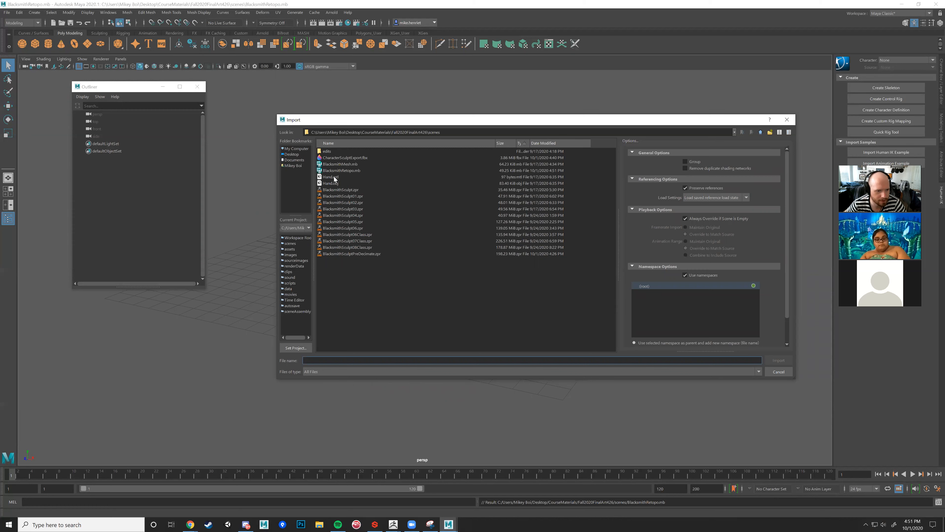
pyautogui.click(339, 159)
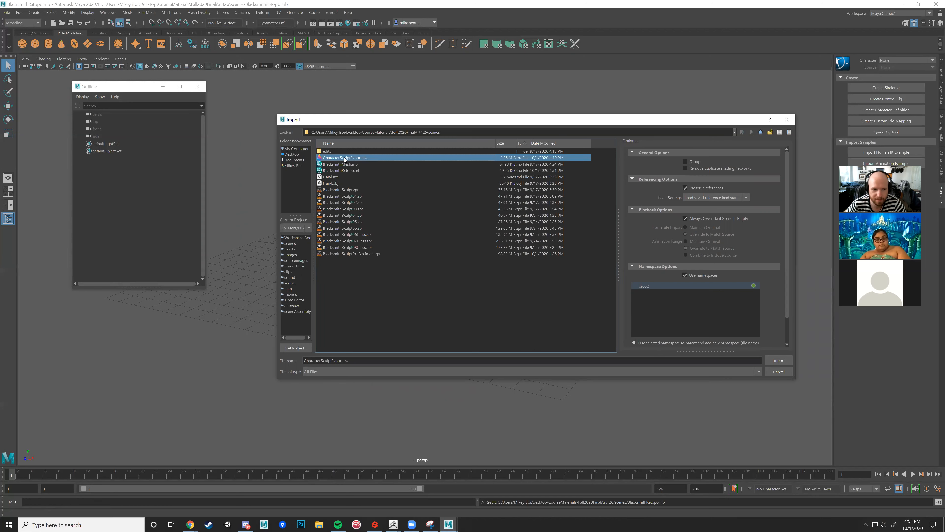
pyautogui.click(778, 360)
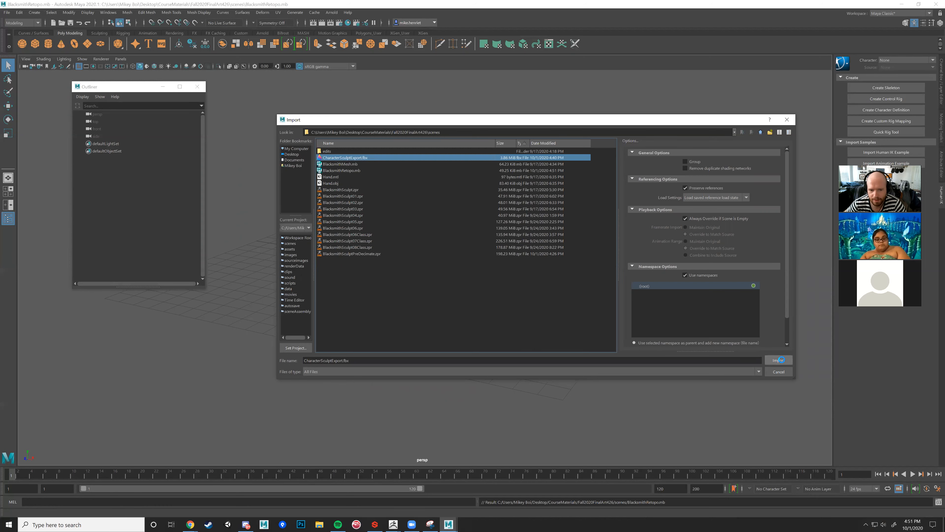
# - Select the imported blacksmith mesh and move it straight up until its feet are near the grid
pyautogui.keyDown('alt'); pyautogui.moveTo(580, 293); pyautogui.dragTo(488, 254); pyautogui.keyUp('alt')
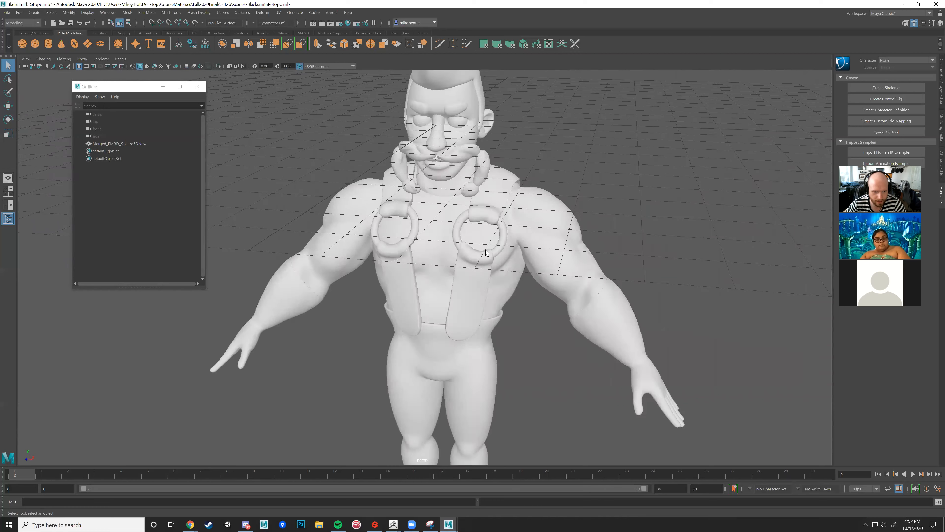
pyautogui.click(545, 263)
pyautogui.keyDown('alt'); pyautogui.moveTo(646, 248); pyautogui.dragTo(558, 227); pyautogui.keyUp('alt')
pyautogui.click(625, 240)
pyautogui.click(558, 228)
pyautogui.scroll(-5, 585, 242)
pyautogui.keyDown('alt'); pyautogui.moveTo(614, 243); pyautogui.dragTo(595, 246); pyautogui.keyUp('alt')
pyautogui.press('w')
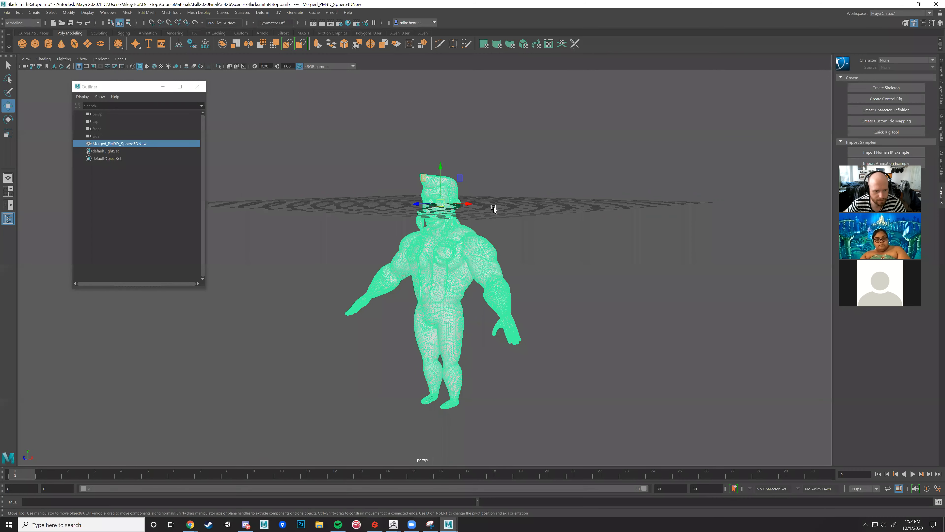
pyautogui.keyDown('alt'); pyautogui.moveTo(498, 235); pyautogui.dragTo(434, 33); pyautogui.keyUp('alt')
pyautogui.keyDown('alt'); pyautogui.moveTo(481, 209); pyautogui.dragTo(477, 264); pyautogui.keyUp('alt')
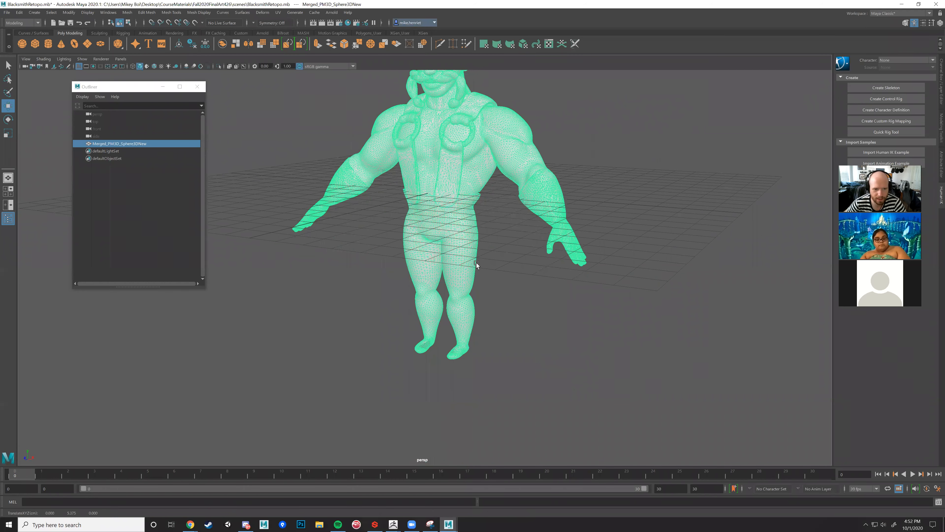
pyautogui.keyDown('alt'); pyautogui.moveTo(470, 198); pyautogui.dragTo(470, 306, button='middle'); pyautogui.keyUp('alt')
pyautogui.keyDown('alt'); pyautogui.moveTo(458, 195); pyautogui.dragTo(445, 5, button='middle'); pyautogui.keyUp('alt')
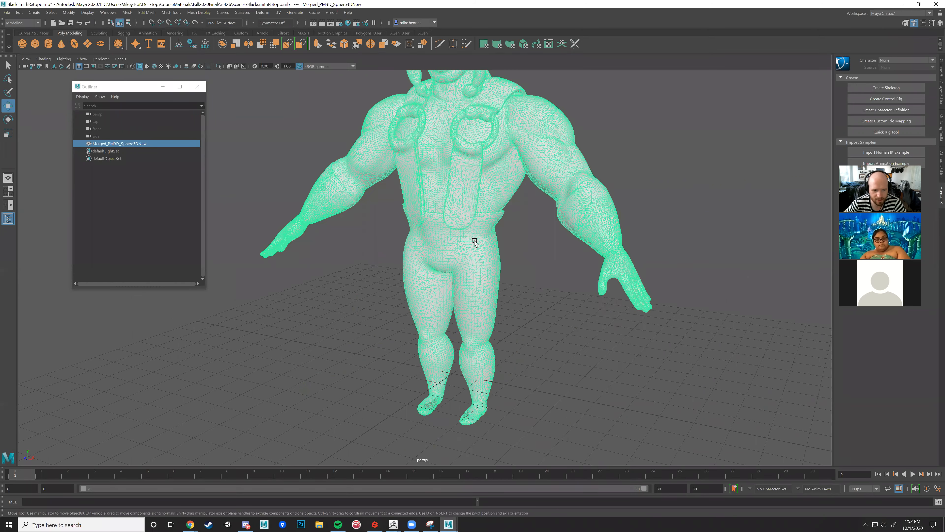
# - Fine-tune the blacksmith's vertical position so the feet rest on the grid plane, checking from several angles
pyautogui.scroll(-3, 475, 242)
pyautogui.keyDown('alt'); pyautogui.moveTo(456, 312); pyautogui.dragTo(483, 302); pyautogui.keyUp('alt')
pyautogui.keyDown('alt'); pyautogui.moveTo(483, 302); pyautogui.dragTo(467, 368, button='middle'); pyautogui.keyUp('alt')
pyautogui.keyDown('alt'); pyautogui.moveTo(465, 350); pyautogui.dragTo(461, 335); pyautogui.keyUp('alt')
pyautogui.moveTo(437, 146); pyautogui.dragTo(437, 119)
pyautogui.keyDown('alt'); pyautogui.moveTo(432, 208); pyautogui.dragTo(369, 234); pyautogui.keyUp('alt')
pyautogui.keyDown('alt'); pyautogui.moveTo(406, 335); pyautogui.dragTo(447, 238, button='middle'); pyautogui.keyUp('alt')
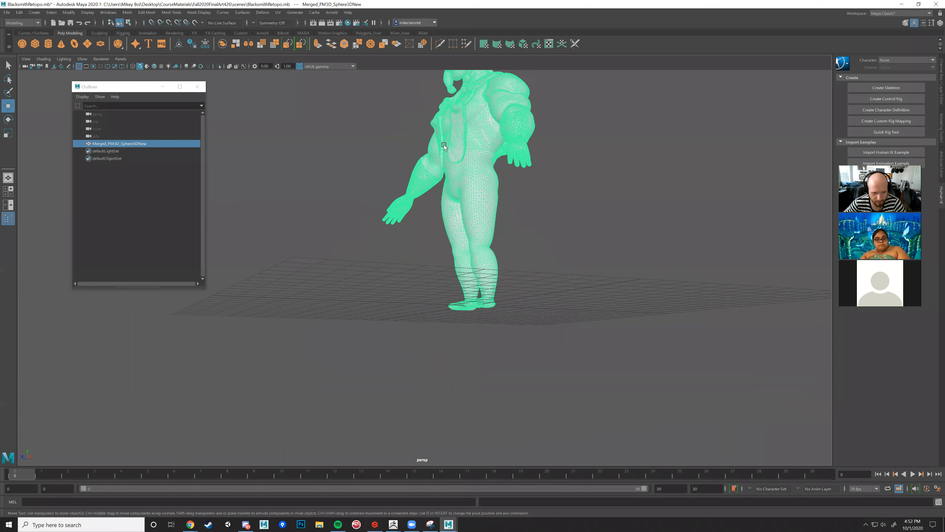
pyautogui.scroll(2, 542, 336)
pyautogui.scroll(3, 542, 336)
pyautogui.keyDown('alt'); pyautogui.moveTo(536, 354); pyautogui.dragTo(535, 333); pyautogui.keyUp('alt')
pyautogui.keyDown('alt'); pyautogui.moveTo(549, 334); pyautogui.dragTo(529, 351); pyautogui.keyUp('alt')
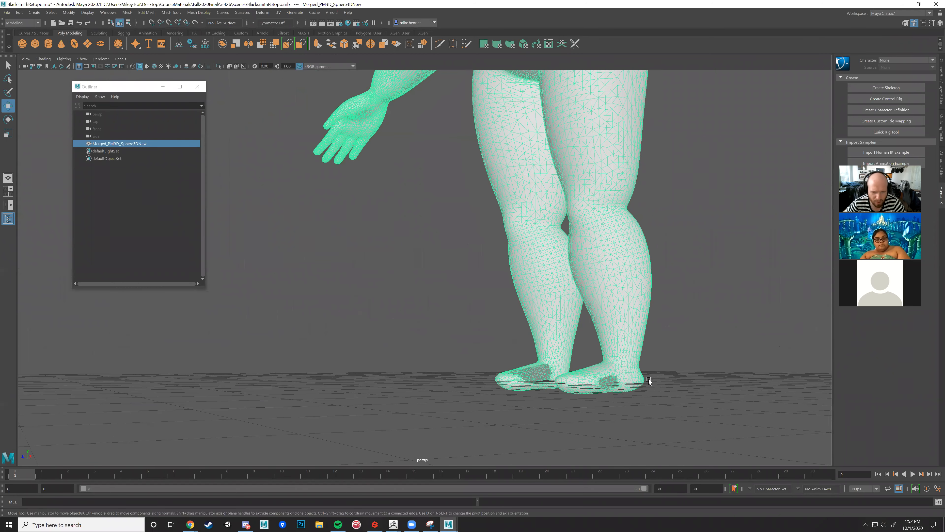
pyautogui.keyDown('alt'); pyautogui.moveTo(604, 380); pyautogui.dragTo(485, 202, button='right'); pyautogui.keyUp('alt')
pyautogui.keyDown('alt'); pyautogui.moveTo(485, 202); pyautogui.dragTo(445, 315, button='middle'); pyautogui.keyUp('alt')
pyautogui.keyDown('alt'); pyautogui.moveTo(451, 301); pyautogui.dragTo(463, 287); pyautogui.keyUp('alt')
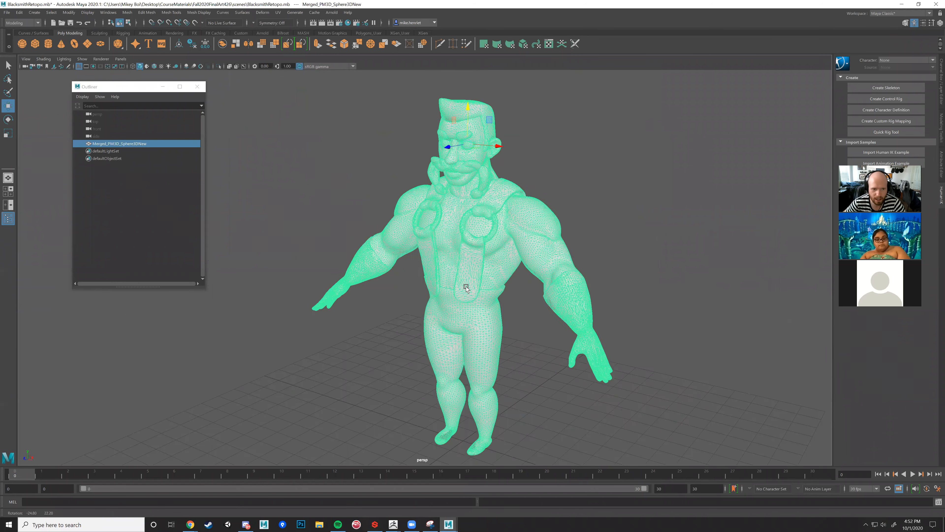
# - Deselect the blacksmith mesh, check the whole figure against the grid and save the scene
pyautogui.keyDown('alt'); pyautogui.moveTo(463, 288); pyautogui.dragTo(459, 168, button='right'); pyautogui.keyUp('alt')
pyautogui.moveTo(455, 145); pyautogui.dragTo(558, 327)
pyautogui.click(507, 329)
pyautogui.keyDown('alt'); pyautogui.moveTo(559, 328); pyautogui.dragTo(567, 359, button='middle'); pyautogui.keyUp('alt')
pyautogui.scroll(5, 546, 339)
pyautogui.scroll(-3, 546, 339)
pyautogui.keyDown('alt'); pyautogui.moveTo(556, 320); pyautogui.dragTo(657, 224); pyautogui.keyUp('alt')
pyautogui.hotkey('ctrl', 's')
pyautogui.keyDown('alt'); pyautogui.moveTo(585, 248); pyautogui.dragTo(505, 234); pyautogui.keyUp('alt')
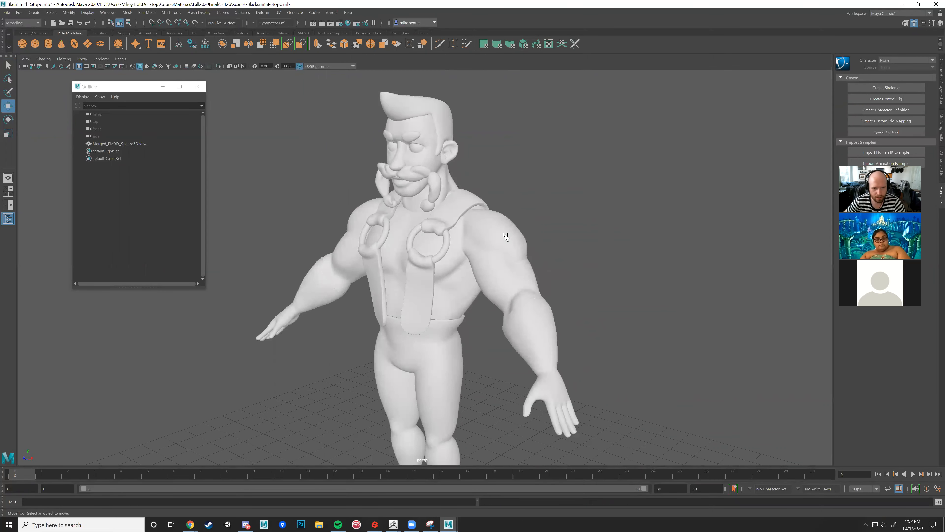
# - Select the blacksmith mesh and snip Maya's upper toolbar area, circling the live-surface magnet with the note "Make live for Quad Draw"
pyautogui.click(510, 235)
pyautogui.keyDown('alt'); pyautogui.moveTo(573, 243); pyautogui.dragTo(641, 251); pyautogui.keyUp('alt')
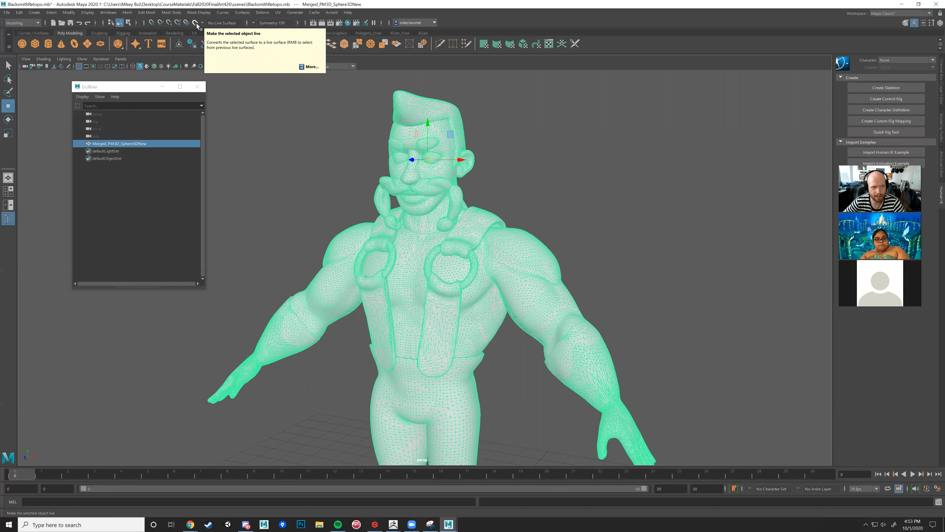
pyautogui.click(430, 524)
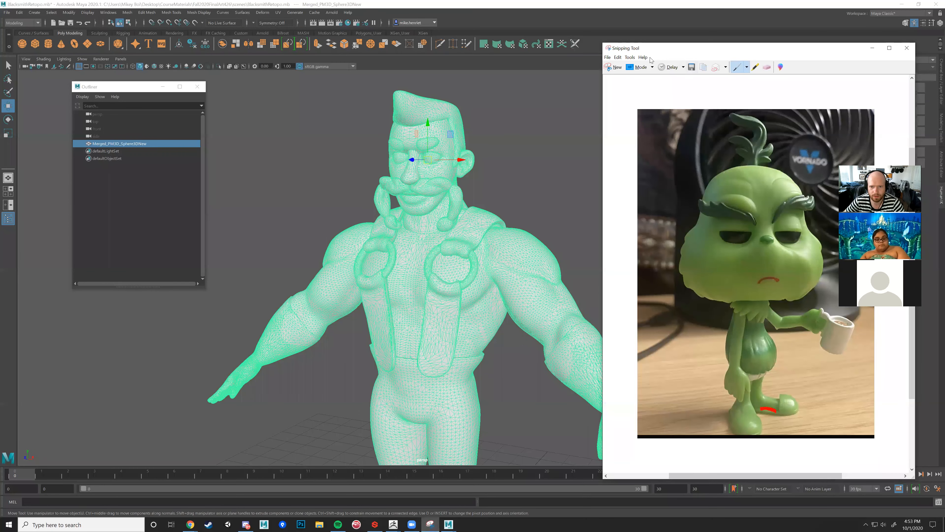
pyautogui.click(613, 68)
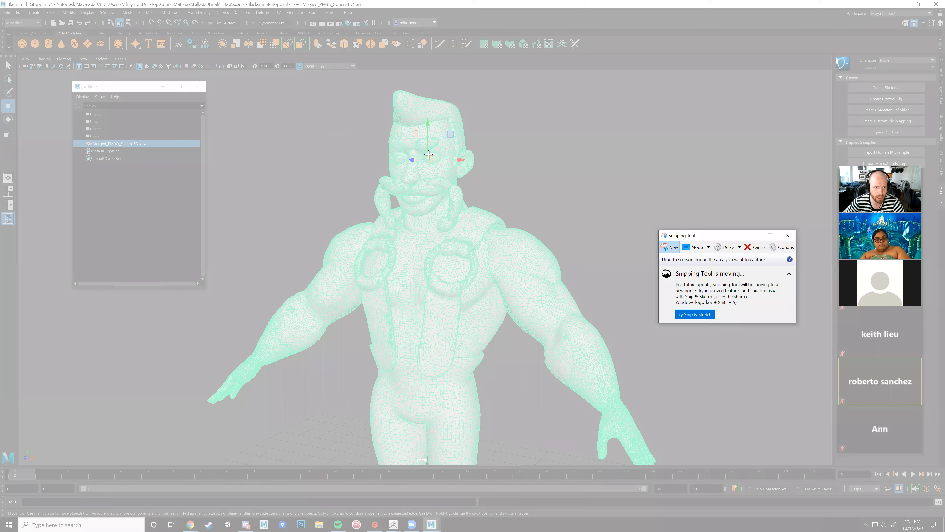
pyautogui.moveTo(429, 154); pyautogui.dragTo(136, 2)
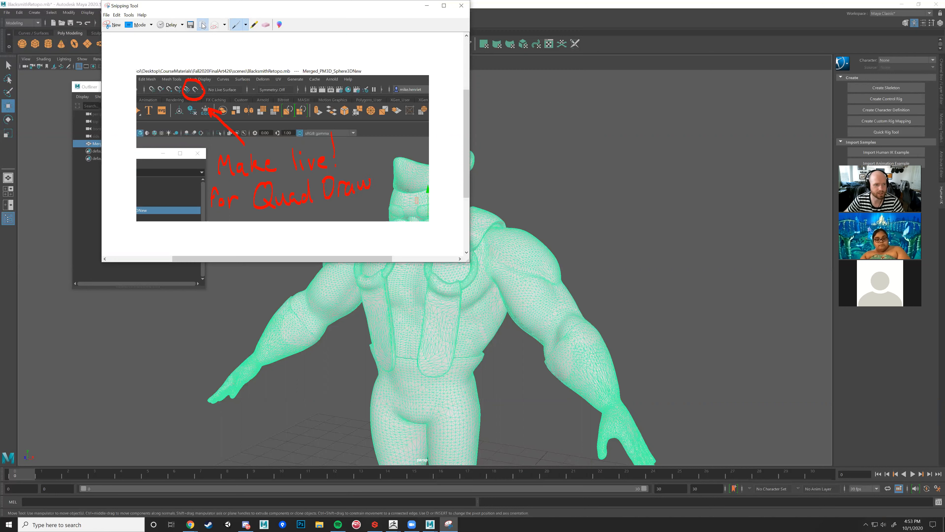
# - Switch to Discord, post the annotated snip in the helpplz channel with the comment "make live", and return to Maya
pyautogui.click(245, 524)
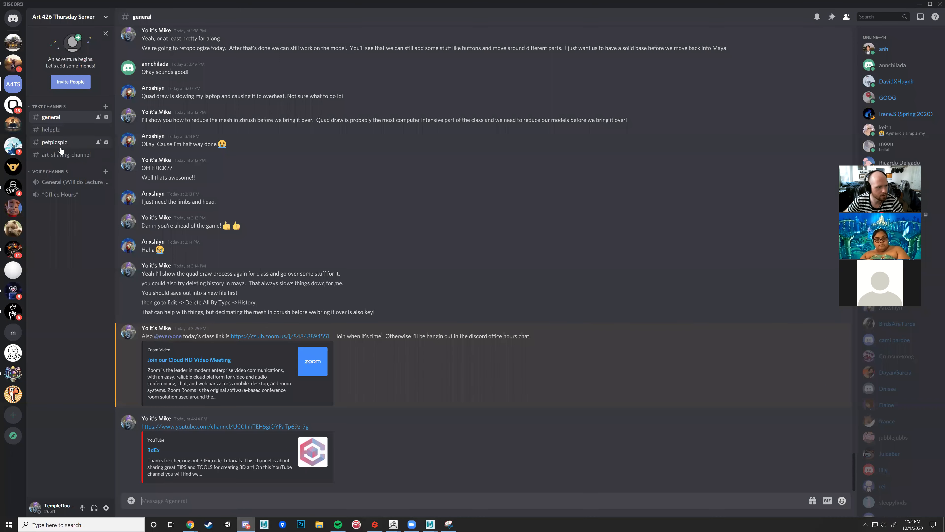
pyautogui.click(62, 129)
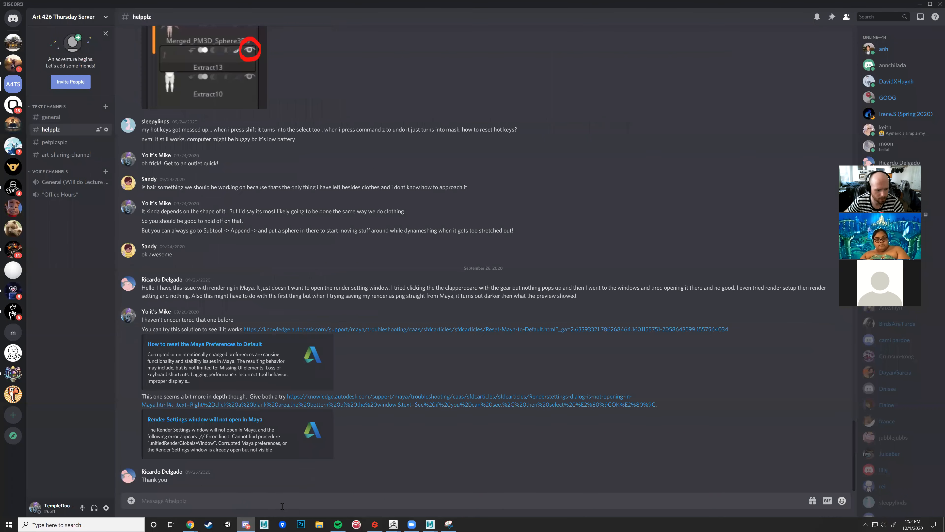
pyautogui.hotkey('ctrl', 'v')
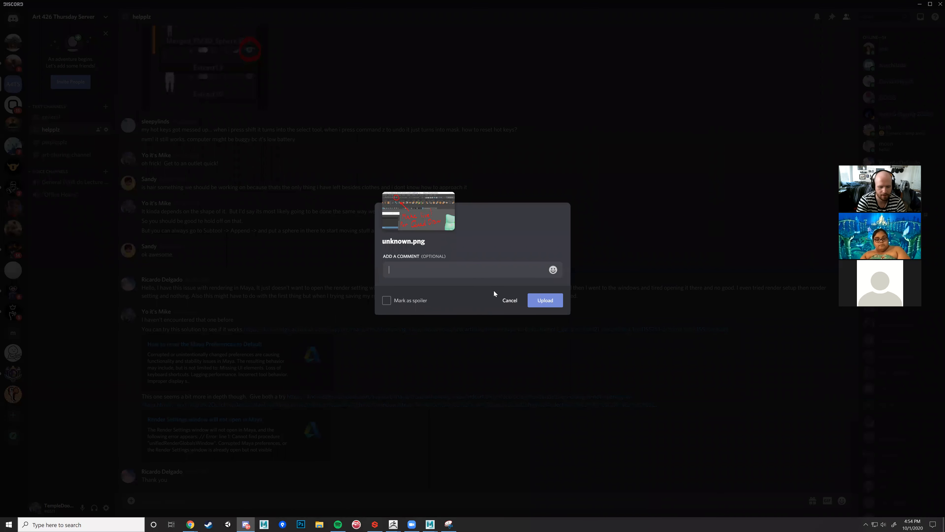
pyautogui.write('make li')
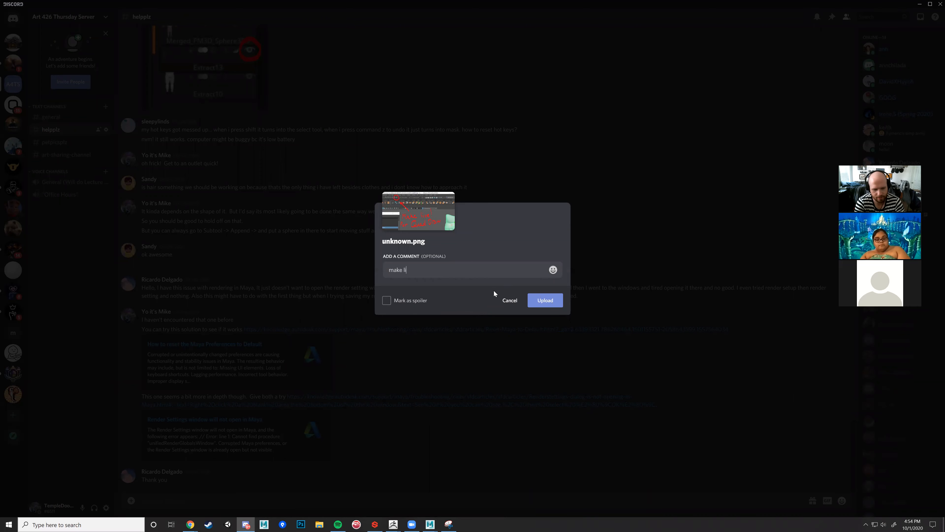
pyautogui.write('ve')
pyautogui.press('Return')
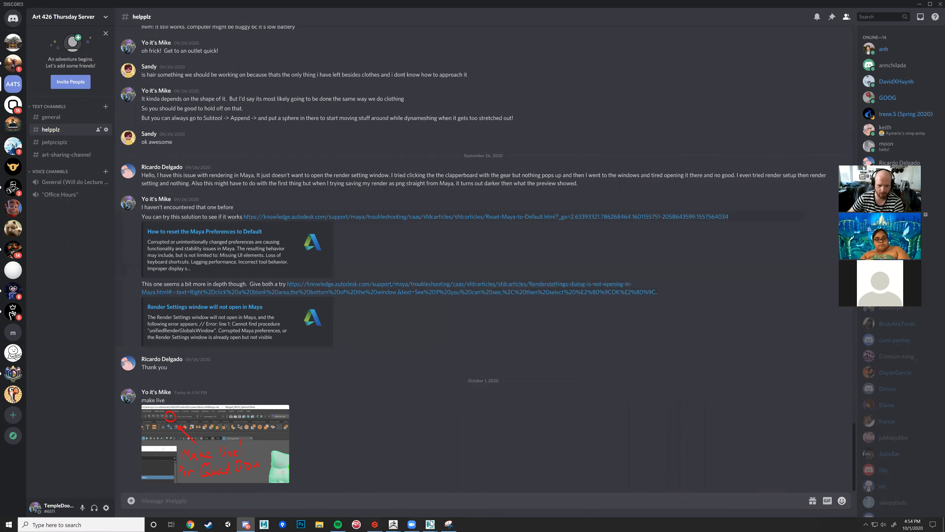
pyautogui.moveTo(430, 523)
pyautogui.click(471, 490)
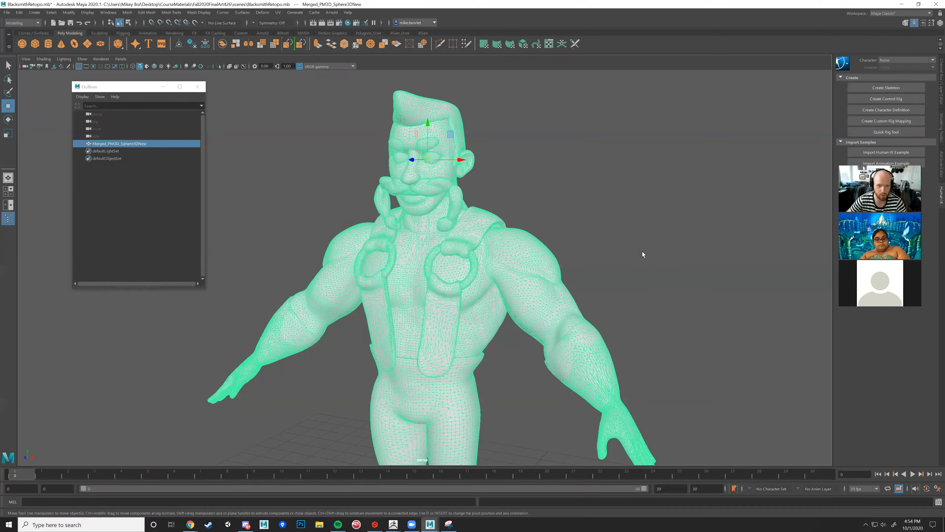
# - Make the selected blacksmith mesh the live surface
pyautogui.click(194, 24)
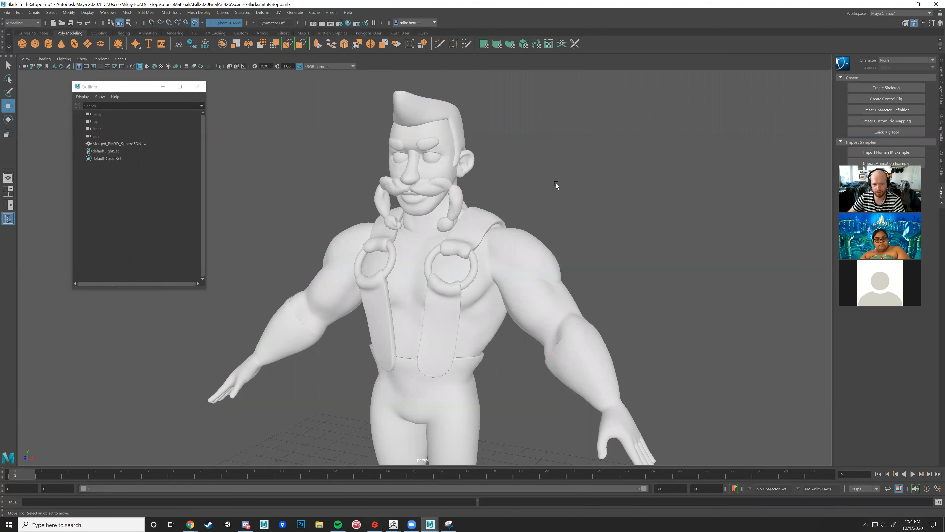
pyautogui.keyDown('alt'); pyautogui.moveTo(544, 254); pyautogui.dragTo(390, 209); pyautogui.keyUp('alt')
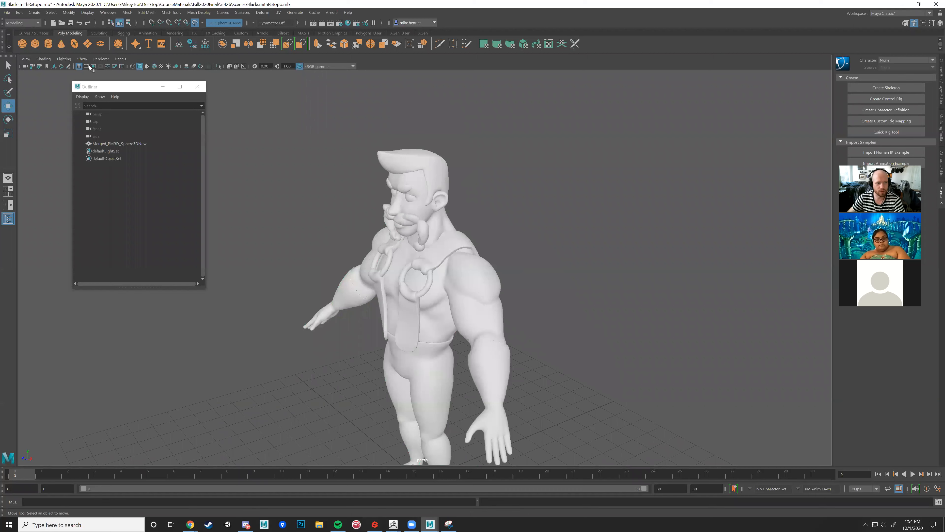
# - Create a test polygon cube, slide it over the live surface up to the shoulder, and delete it
pyautogui.click(38, 47)
pyautogui.scroll(-3, 526, 338)
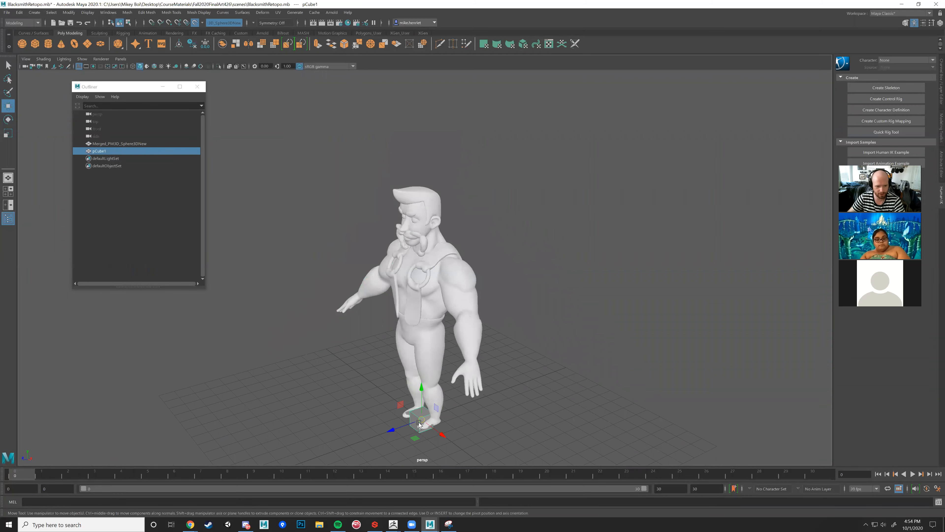
pyautogui.moveTo(420, 419); pyautogui.dragTo(466, 279)
pyautogui.keyDown('alt'); pyautogui.moveTo(531, 300); pyautogui.dragTo(446, 301); pyautogui.keyUp('alt')
pyautogui.keyDown('alt'); pyautogui.moveTo(447, 300); pyautogui.dragTo(542, 307, button='middle'); pyautogui.keyUp('alt')
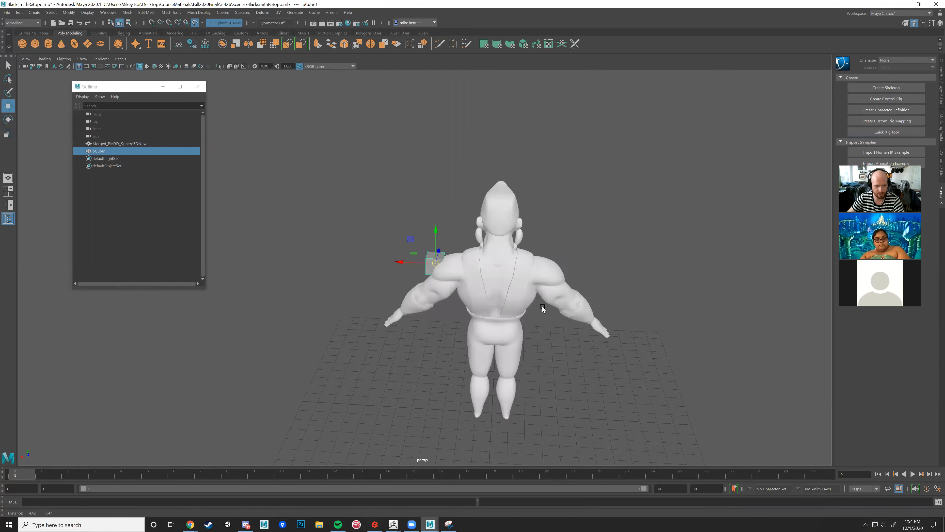
pyautogui.scroll(3, 472, 268)
pyautogui.keyDown('alt'); pyautogui.moveTo(471, 266); pyautogui.dragTo(513, 292); pyautogui.keyUp('alt')
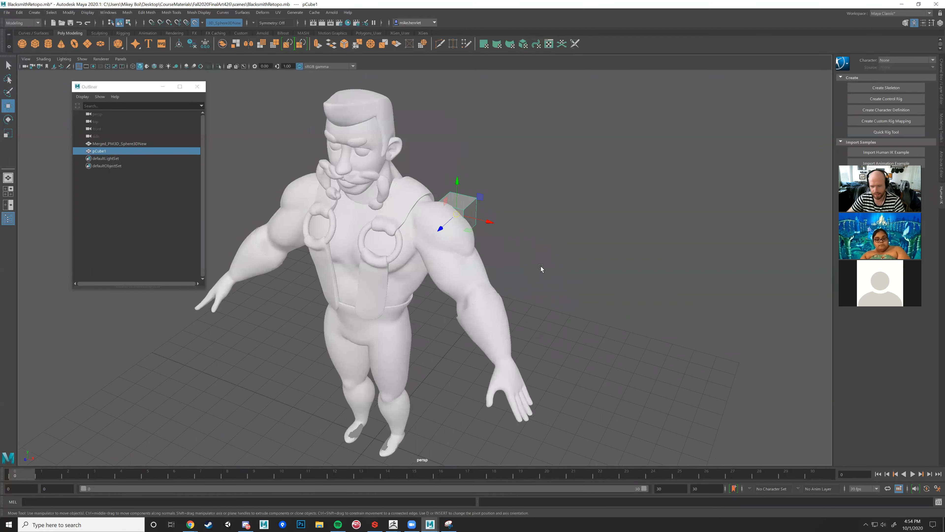
pyautogui.press('Delete')
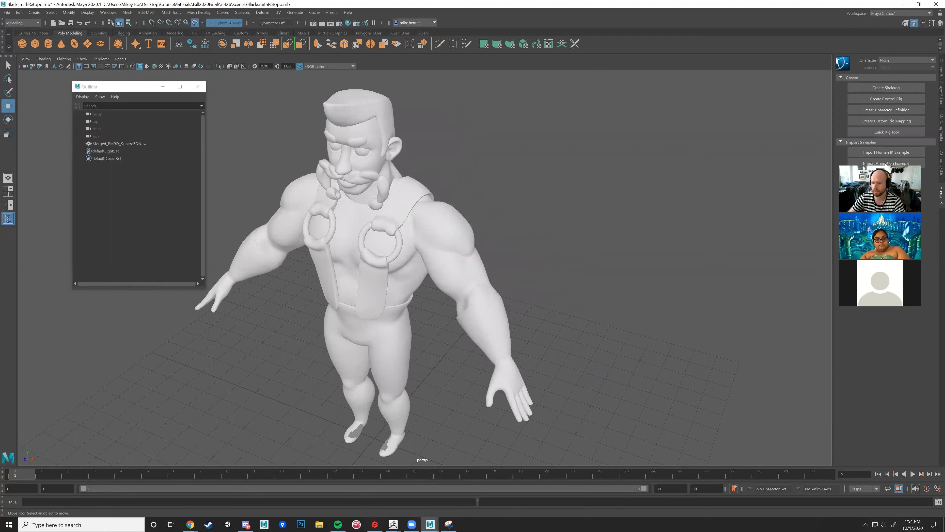
# - Activate the Quad Draw tool from the modeling tools and set its symmetry to Object X
pyautogui.click(938, 136)
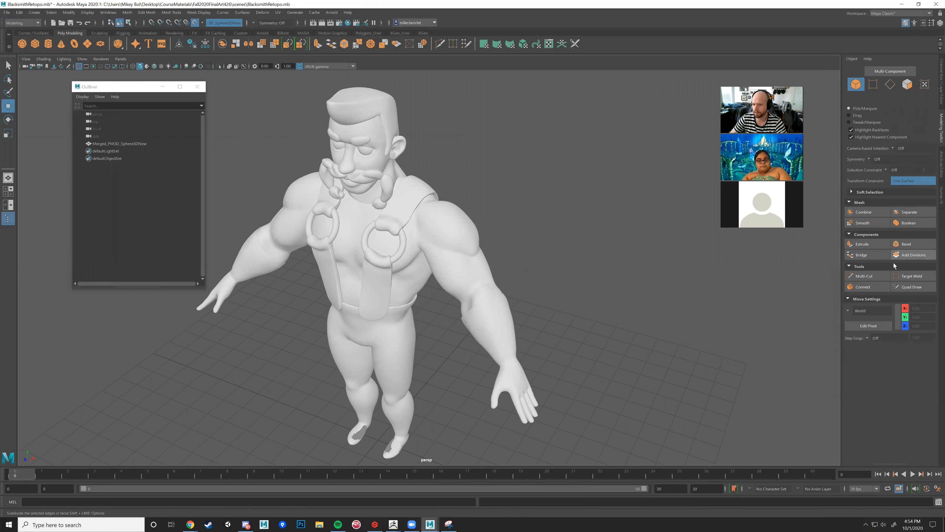
pyautogui.click(898, 288)
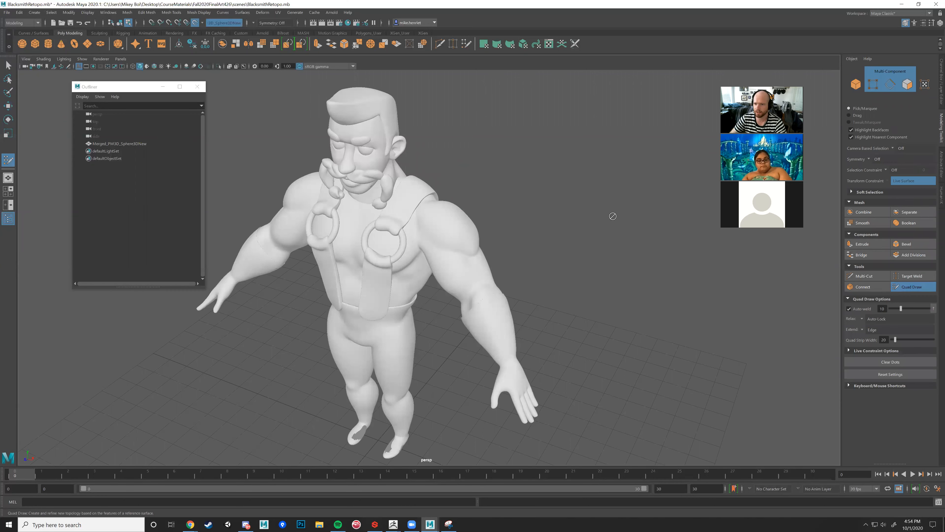
pyautogui.click(870, 159)
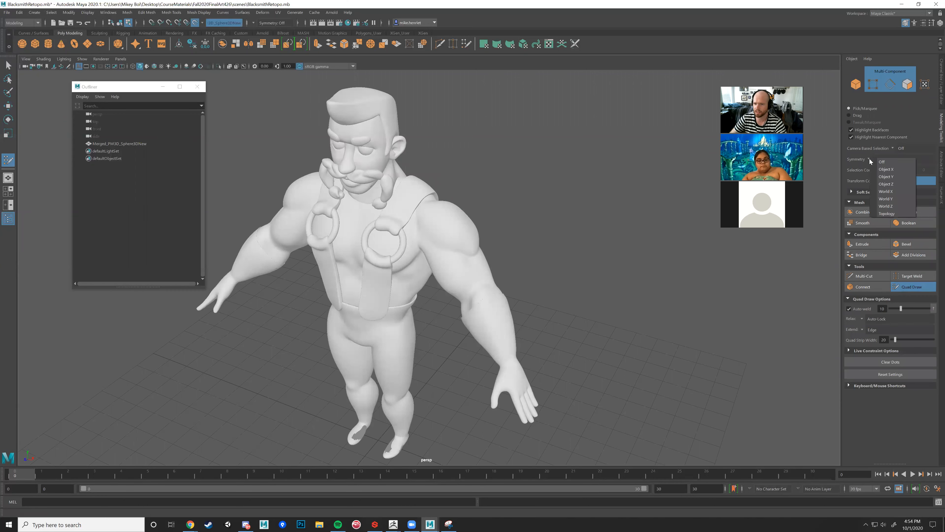
pyautogui.click(882, 170)
pyautogui.scroll(5, 628, 211)
pyautogui.keyDown('alt'); pyautogui.moveTo(629, 210); pyautogui.dragTo(508, 226); pyautogui.keyUp('alt')
pyautogui.keyDown('alt'); pyautogui.moveTo(508, 226); pyautogui.dragTo(490, 227, button='middle'); pyautogui.keyUp('alt')
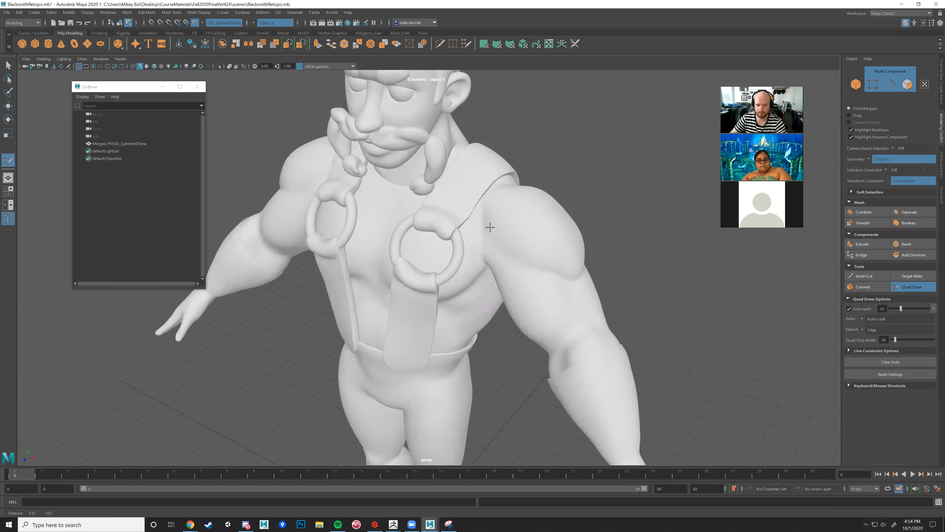
pyautogui.scroll(3, 498, 223)
pyautogui.click(495, 218)
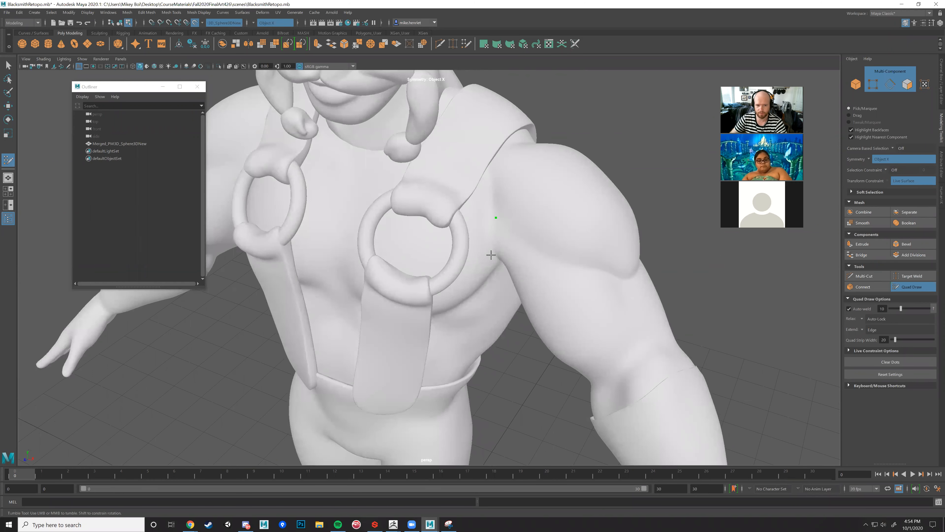
pyautogui.keyDown('alt'); pyautogui.moveTo(527, 260); pyautogui.dragTo(618, 255); pyautogui.keyUp('alt')
pyautogui.keyDown('alt'); pyautogui.moveTo(550, 188); pyautogui.dragTo(605, 183); pyautogui.keyUp('alt')
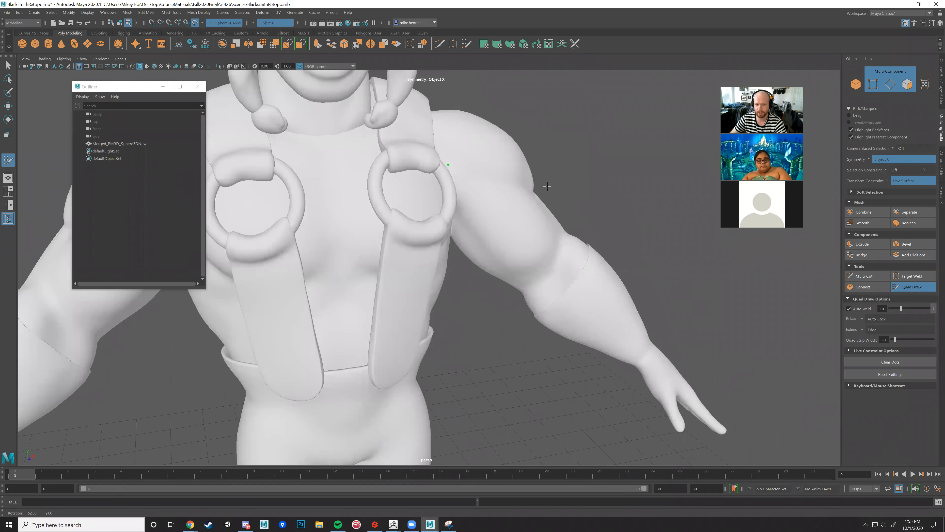
pyautogui.keyDown('alt'); pyautogui.moveTo(565, 208); pyautogui.dragTo(520, 207); pyautogui.keyUp('alt')
pyautogui.hotkey('ctrl', 'z')
pyautogui.hotkey('ctrl', 'z')
# - Try placing a row of Quad Draw dots around the upper arm beneath the deltoid, plus dots for a second row
pyautogui.keyDown('alt'); pyautogui.moveTo(559, 244); pyautogui.dragTo(428, 240); pyautogui.keyUp('alt')
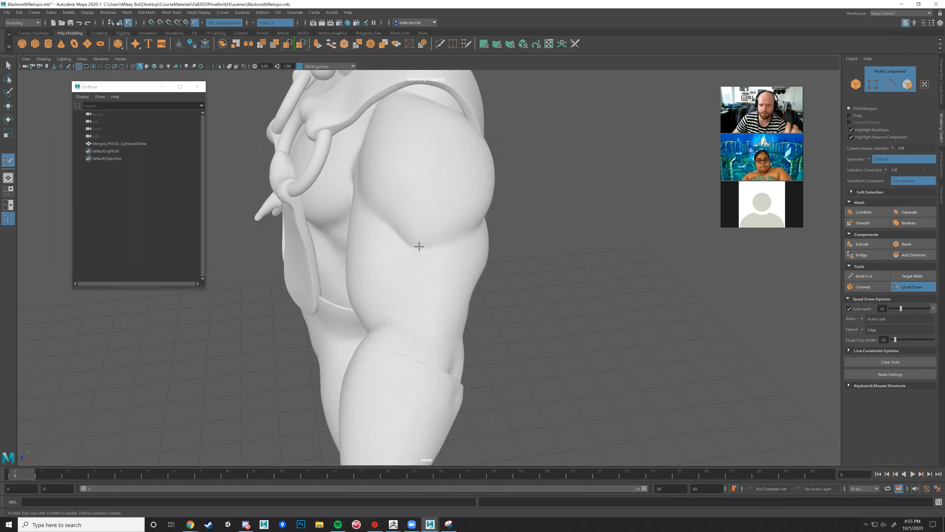
pyautogui.keyDown('alt'); pyautogui.moveTo(415, 241); pyautogui.dragTo(428, 270); pyautogui.keyUp('alt')
pyautogui.click(463, 272)
pyautogui.click(417, 273)
pyautogui.click(381, 271)
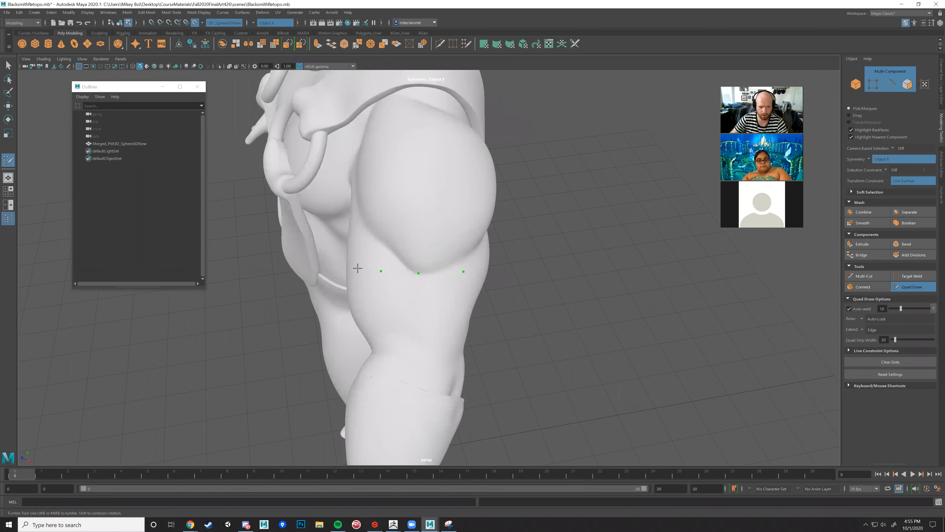
pyautogui.moveTo(352, 242)
pyautogui.keyDown('alt'); pyautogui.mouseDown()
pyautogui.moveTo(375, 239)
pyautogui.moveTo(370, 248)
pyautogui.mouseUp(); pyautogui.keyUp('alt')
pyautogui.click(366, 257)
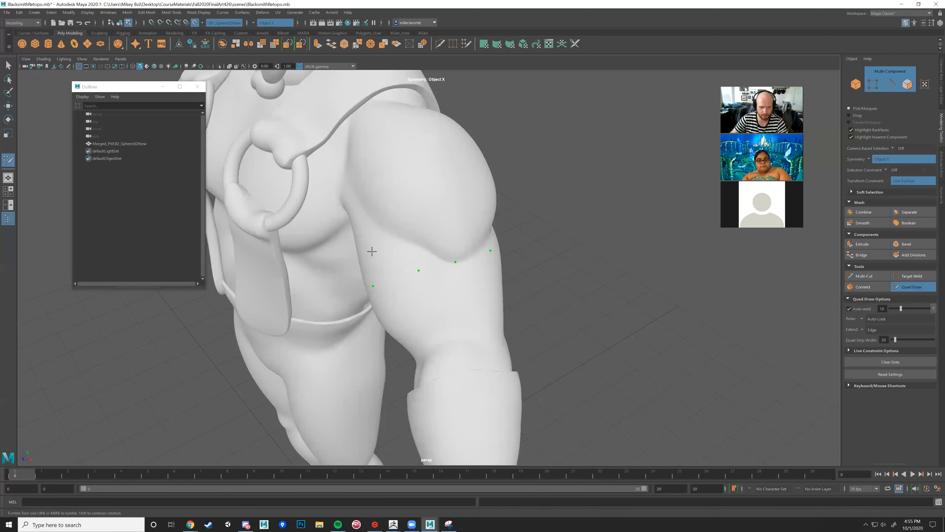
pyautogui.click(407, 237)
# - Try filling the dots beneath the deltoid with a strip of quads around the upper arm
pyautogui.moveTo(447, 221)
pyautogui.keyDown('alt'); pyautogui.mouseDown()
pyautogui.moveTo(463, 244)
pyautogui.moveTo(469, 239)
pyautogui.moveTo(364, 232)
pyautogui.moveTo(398, 179)
pyautogui.mouseUp(); pyautogui.keyUp('alt')
pyautogui.keyDown('shift'); pyautogui.click(434, 243); pyautogui.keyUp('shift')
pyautogui.keyDown('shift'); pyautogui.click(471, 236); pyautogui.keyUp('shift')
pyautogui.keyDown('shift'); pyautogui.click(423, 245); pyautogui.keyUp('shift')
pyautogui.keyDown('shift'); pyautogui.click(390, 257); pyautogui.keyUp('shift')
pyautogui.keyDown('alt'); pyautogui.moveTo(390, 265); pyautogui.dragTo(389, 274, button='middle'); pyautogui.keyUp('alt')
pyautogui.keyDown('alt'); pyautogui.moveTo(390, 273); pyautogui.dragTo(402, 216); pyautogui.keyUp('alt')
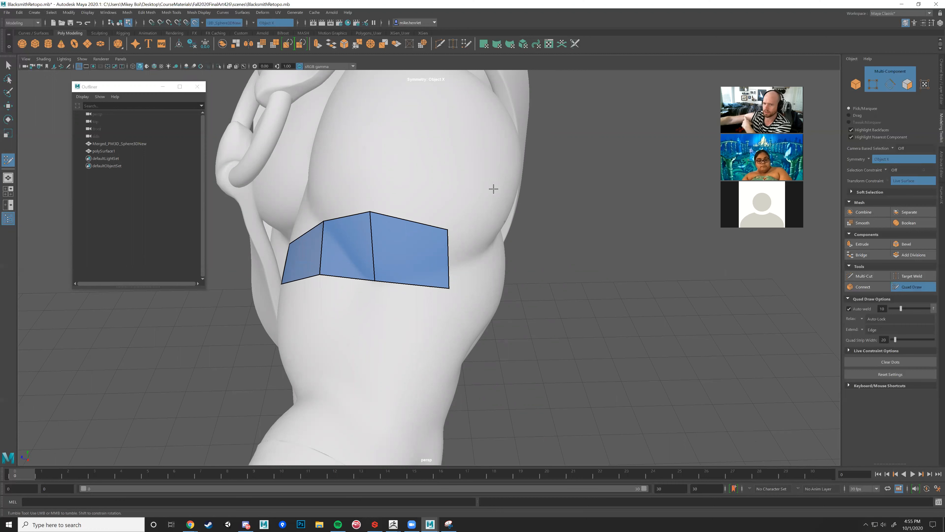
# - Undo the quad strip and the Quad Draw dots on the upper arm
pyautogui.keyDown('alt'); pyautogui.moveTo(491, 243); pyautogui.dragTo(339, 225); pyautogui.keyUp('alt')
pyautogui.keyDown('alt'); pyautogui.moveTo(512, 312); pyautogui.dragTo(535, 238); pyautogui.keyUp('alt')
pyautogui.hotkey('ctrl', 'z')
pyautogui.hotkey('ctrl', 'z')
pyautogui.hotkey('ctrl', 'z')
pyautogui.hotkey('ctrl', 'z')
pyautogui.hotkey('ctrl', 'z')
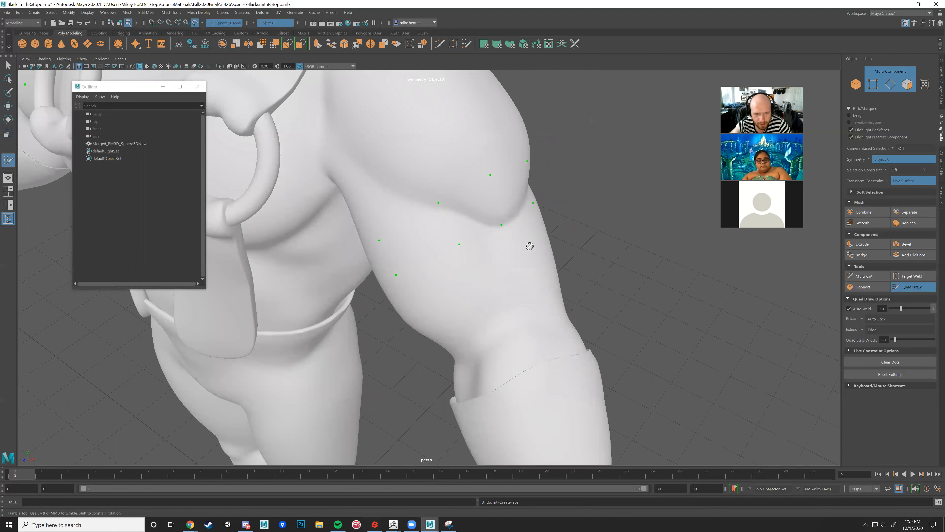
pyautogui.hotkey('ctrl', 'z')
pyautogui.hotkey('ctrl', 'z')
pyautogui.hotkey('ctrl', 'z')
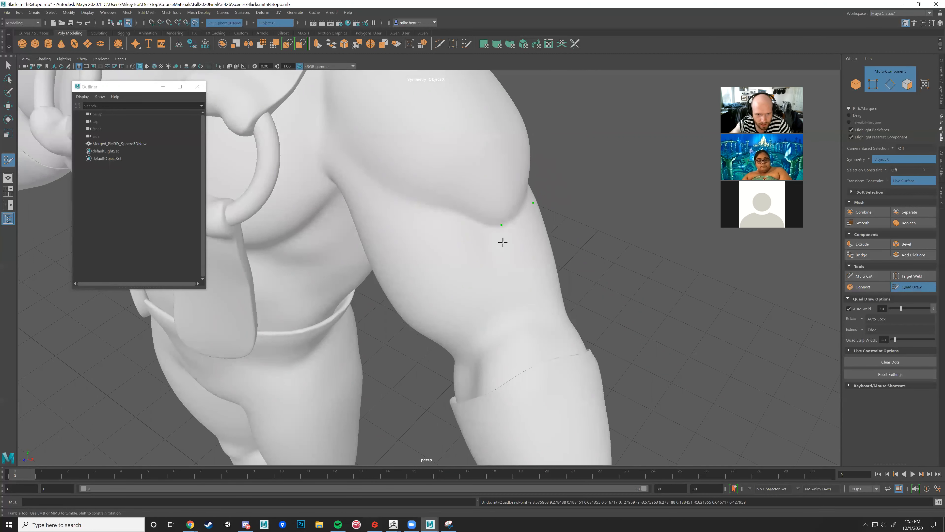
# - Place new Quad Draw dots following the deltoid's lower edge and fill quads along its front side down to the tip
pyautogui.keyDown('alt'); pyautogui.moveTo(498, 250); pyautogui.dragTo(449, 279); pyautogui.keyUp('alt')
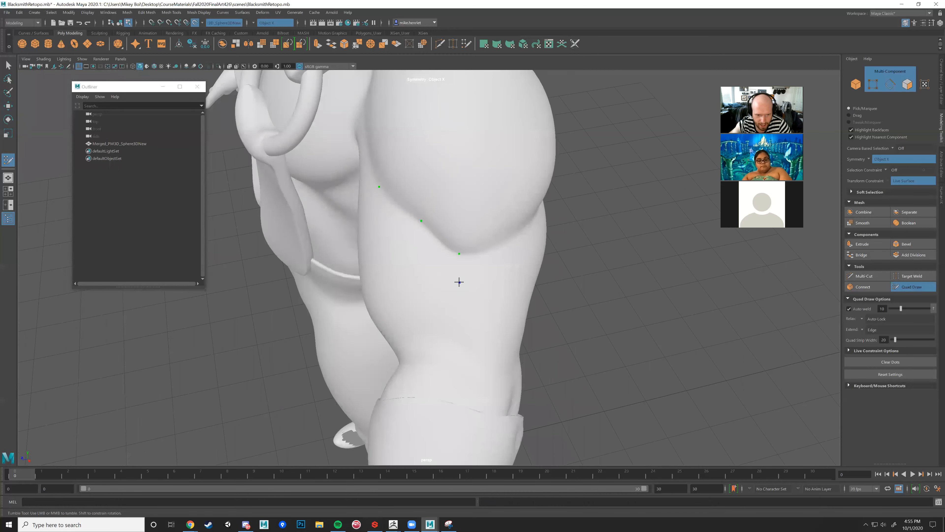
pyautogui.moveTo(462, 283)
pyautogui.keyDown('alt'); pyautogui.mouseDown()
pyautogui.moveTo(459, 244)
pyautogui.moveTo(420, 241)
pyautogui.moveTo(459, 243)
pyautogui.mouseUp(); pyautogui.keyUp('alt')
pyautogui.keyDown('shift'); pyautogui.click(460, 243); pyautogui.keyUp('shift')
pyautogui.keyDown('shift'); pyautogui.click(414, 220); pyautogui.keyUp('shift')
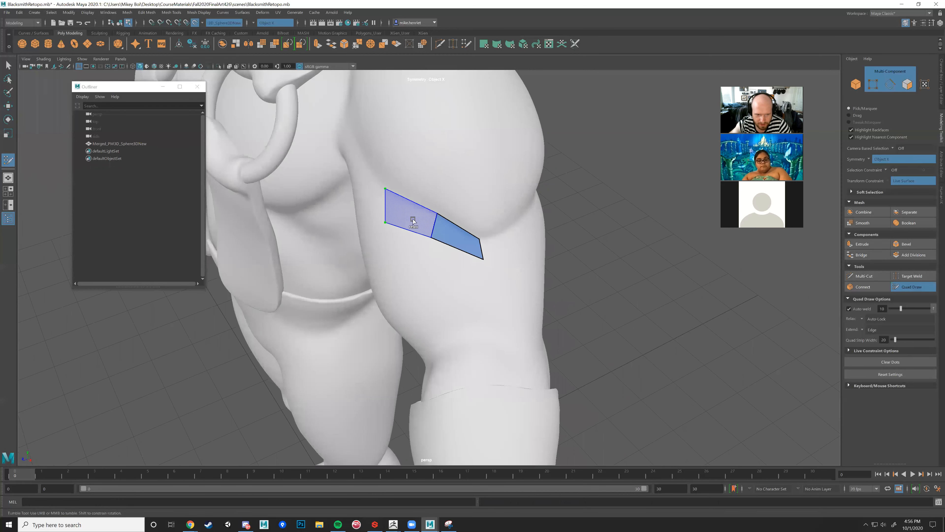
# - Continue the quad strip from the deltoid's tip along its lower edge around the back of the upper arm
pyautogui.keyDown('alt'); pyautogui.moveTo(528, 257); pyautogui.dragTo(452, 217); pyautogui.keyUp('alt')
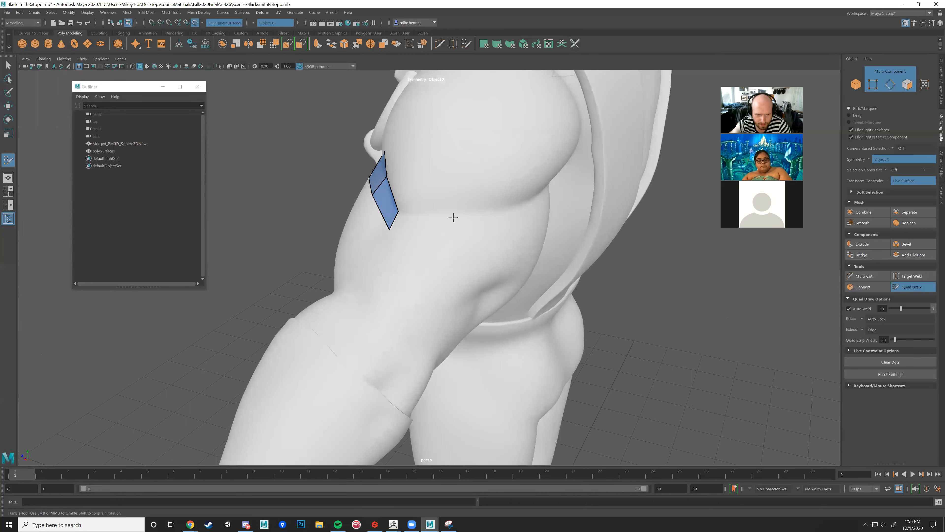
pyautogui.moveTo(510, 234)
pyautogui.keyDown('alt'); pyautogui.mouseDown()
pyautogui.moveTo(471, 230)
pyautogui.moveTo(458, 218)
pyautogui.moveTo(483, 216)
pyautogui.mouseUp(); pyautogui.keyUp('alt')
pyautogui.keyDown('shift'); pyautogui.click(483, 216); pyautogui.keyUp('shift')
pyautogui.keyDown('shift'); pyautogui.click(429, 216); pyautogui.keyUp('shift')
pyautogui.moveTo(401, 228)
pyautogui.keyDown('alt'); pyautogui.mouseDown()
pyautogui.moveTo(449, 241)
pyautogui.moveTo(456, 232)
pyautogui.mouseUp(); pyautogui.keyUp('alt')
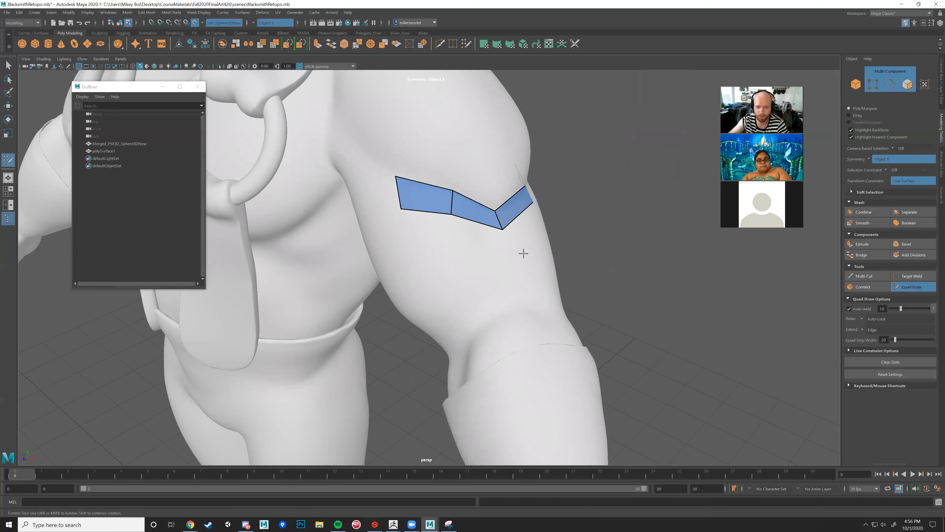
# - Place Quad Draw dots across the front of the arm just above the elbow, undoing a misplaced one
pyautogui.moveTo(500, 283)
pyautogui.keyDown('alt'); pyautogui.mouseDown()
pyautogui.moveTo(524, 249)
pyautogui.moveTo(495, 261)
pyautogui.moveTo(494, 289)
pyautogui.mouseUp(); pyautogui.keyUp('alt')
pyautogui.keyDown('alt'); pyautogui.moveTo(495, 289); pyautogui.dragTo(504, 207, button='middle'); pyautogui.keyUp('alt')
pyautogui.moveTo(504, 206)
pyautogui.keyDown('alt'); pyautogui.mouseDown()
pyautogui.moveTo(493, 241)
pyautogui.moveTo(505, 272)
pyautogui.moveTo(460, 279)
pyautogui.moveTo(504, 264)
pyautogui.moveTo(487, 214)
pyautogui.moveTo(449, 249)
pyautogui.moveTo(517, 226)
pyautogui.moveTo(519, 234)
pyautogui.moveTo(477, 255)
pyautogui.moveTo(466, 247)
pyautogui.moveTo(482, 260)
pyautogui.moveTo(473, 256)
pyautogui.moveTo(487, 234)
pyautogui.mouseUp(); pyautogui.keyUp('alt')
pyautogui.click(505, 271)
pyautogui.keyDown('alt'); pyautogui.moveTo(469, 239); pyautogui.dragTo(466, 276, button='right'); pyautogui.keyUp('alt')
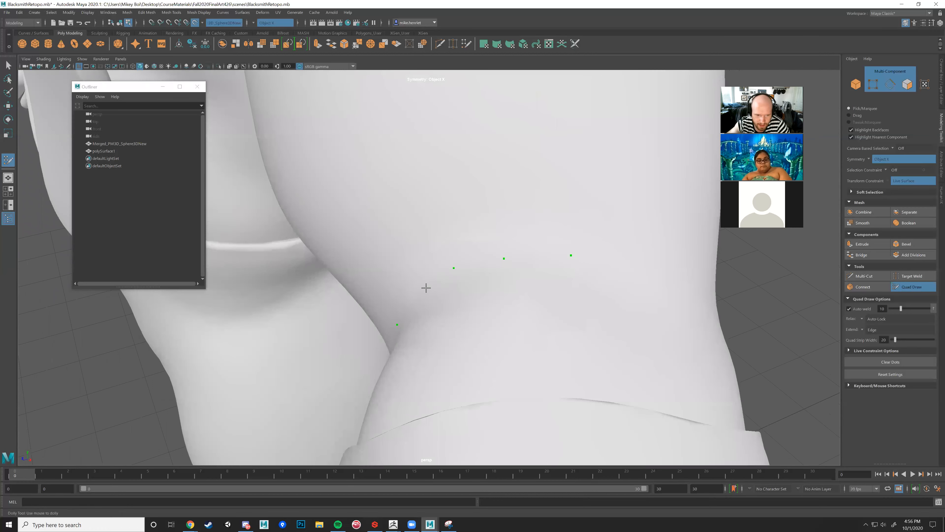
pyautogui.keyDown('alt'); pyautogui.moveTo(515, 290); pyautogui.dragTo(586, 280); pyautogui.keyUp('alt')
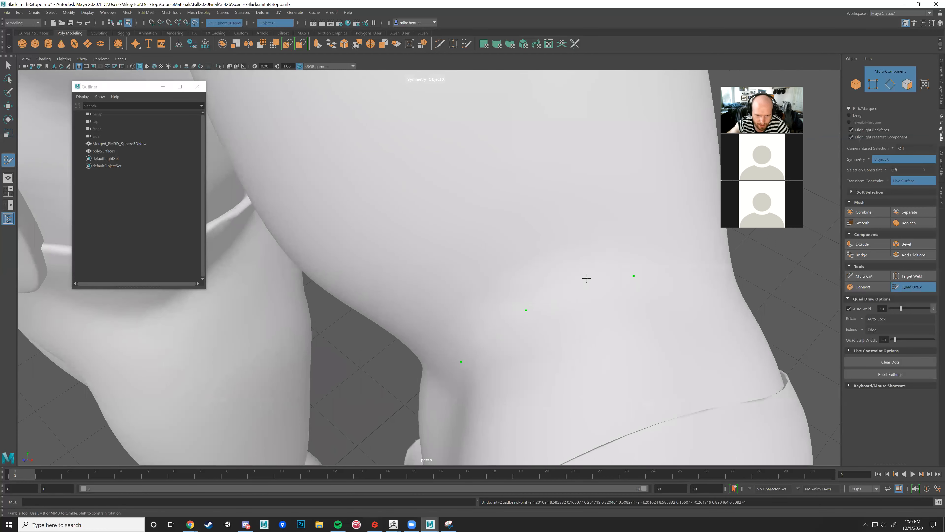
pyautogui.keyDown('alt'); pyautogui.moveTo(586, 278); pyautogui.dragTo(493, 255, button='right'); pyautogui.keyUp('alt')
pyautogui.keyDown('alt'); pyautogui.moveTo(469, 249); pyautogui.dragTo(472, 247); pyautogui.keyUp('alt')
pyautogui.keyDown('alt'); pyautogui.moveTo(472, 247); pyautogui.dragTo(482, 249, button='right'); pyautogui.keyUp('alt')
pyautogui.keyDown('alt'); pyautogui.moveTo(481, 249); pyautogui.dragTo(456, 247); pyautogui.keyUp('alt')
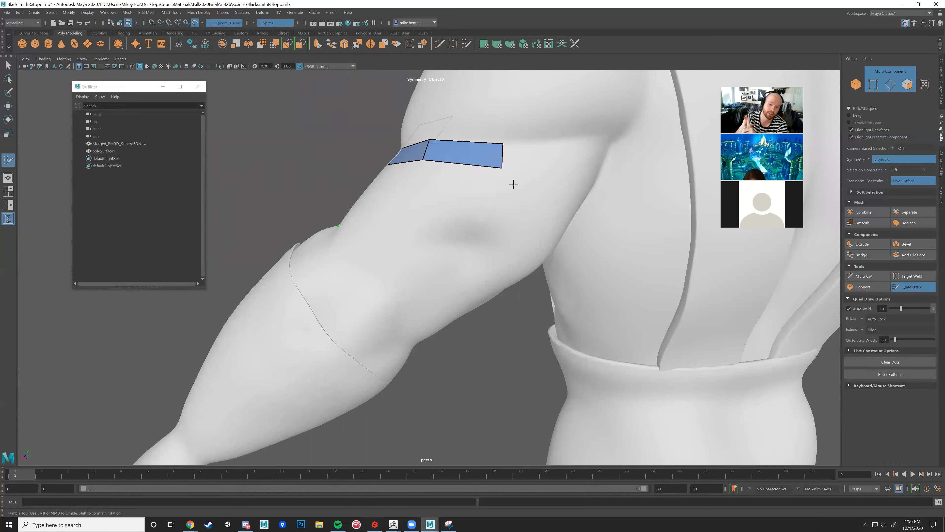
# - Arrange two rows of Quad Draw dots across the elbow, one arching above it and one near the glove's edge
pyautogui.scroll(-5, 494, 213)
pyautogui.keyDown('alt'); pyautogui.moveTo(421, 217); pyautogui.dragTo(485, 205); pyautogui.keyUp('alt')
pyautogui.scroll(3, 498, 230)
pyautogui.keyDown('alt'); pyautogui.moveTo(482, 242); pyautogui.dragTo(455, 242); pyautogui.keyUp('alt')
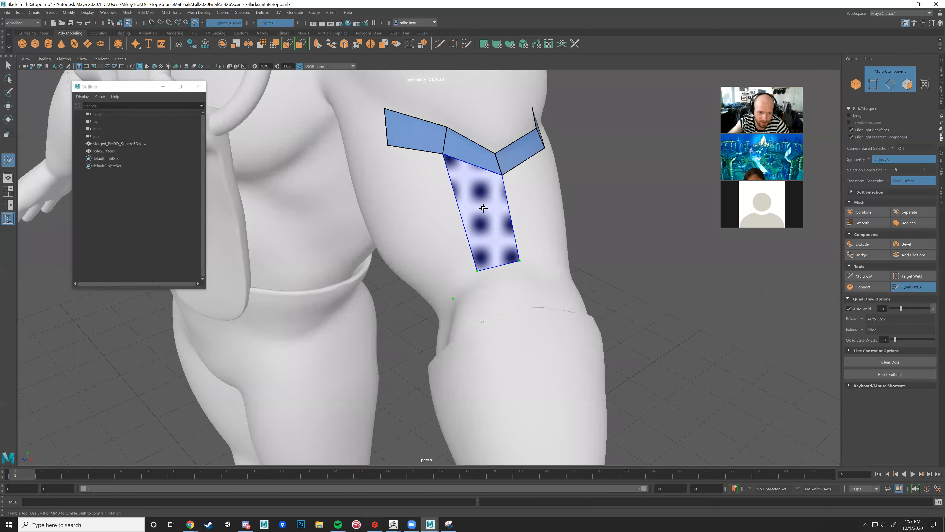
pyautogui.moveTo(530, 230)
pyautogui.keyDown('alt'); pyautogui.mouseDown()
pyautogui.moveTo(572, 213)
pyautogui.moveTo(538, 243)
pyautogui.moveTo(542, 313)
pyautogui.mouseUp(); pyautogui.keyUp('alt')
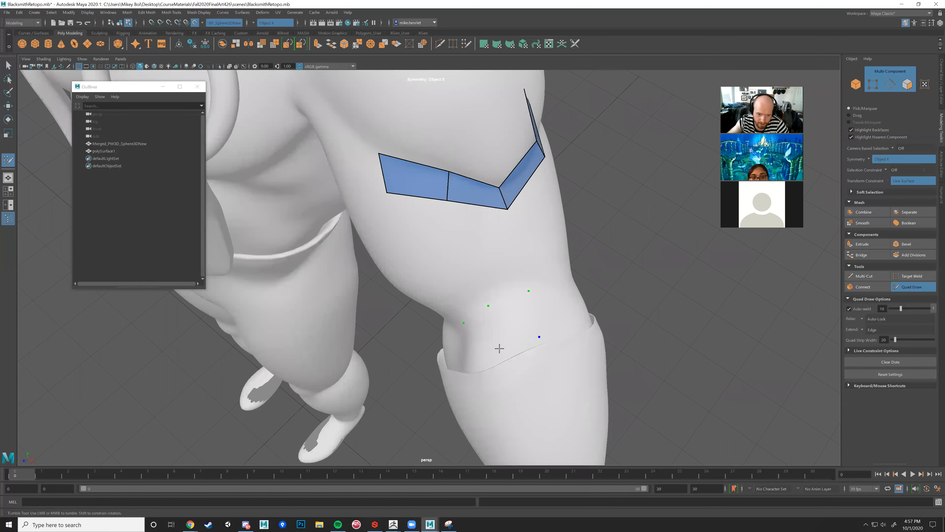
pyautogui.keyDown('alt'); pyautogui.moveTo(493, 347); pyautogui.dragTo(518, 314); pyautogui.keyUp('alt')
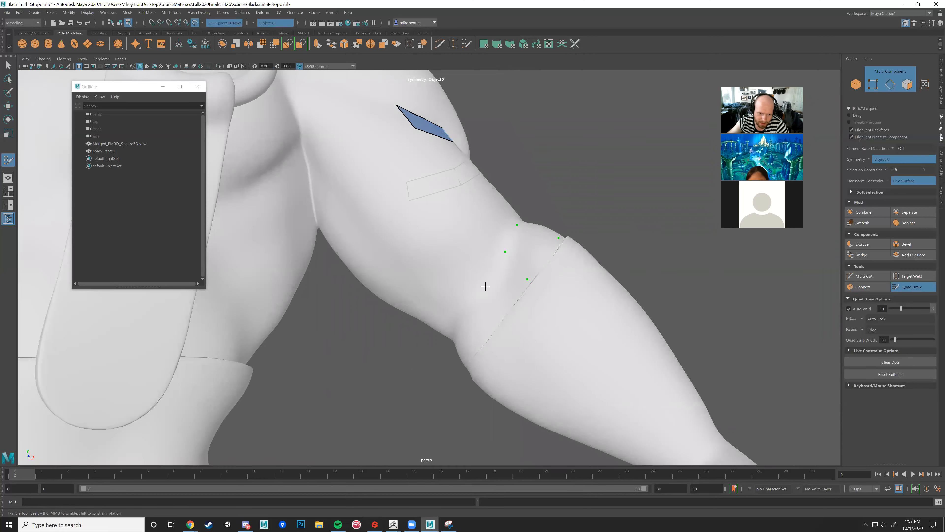
pyautogui.keyDown('alt'); pyautogui.moveTo(489, 282); pyautogui.dragTo(495, 257); pyautogui.keyUp('alt')
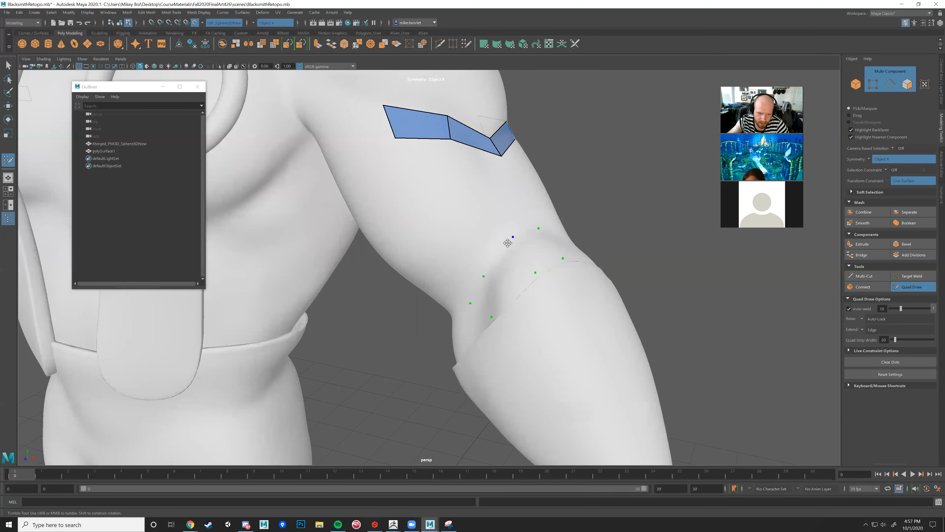
pyautogui.keyDown('alt'); pyautogui.moveTo(503, 256); pyautogui.dragTo(526, 263); pyautogui.keyUp('alt')
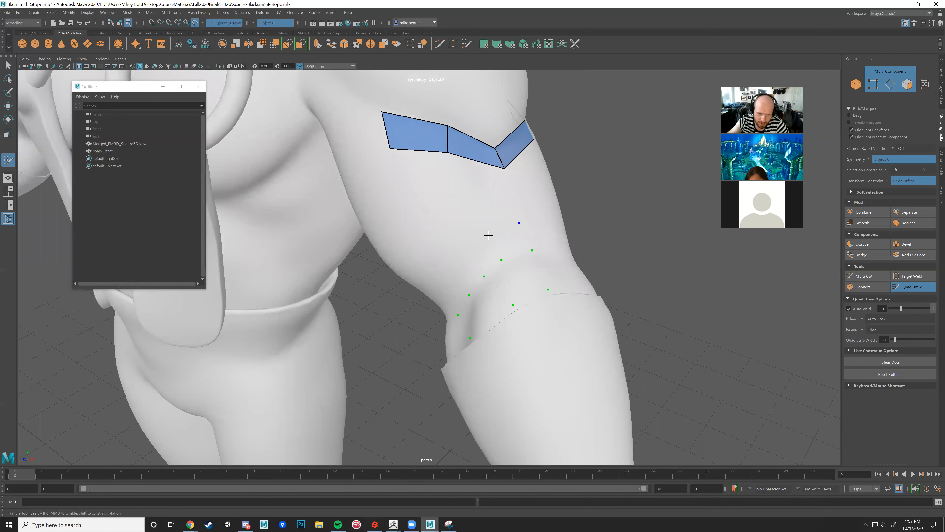
# - Fill the arch of dots above the elbow with a curved strip of four quads
pyautogui.keyDown('alt'); pyautogui.moveTo(468, 260); pyautogui.dragTo(452, 283); pyautogui.keyUp('alt')
pyautogui.keyDown('shift'); pyautogui.click(464, 264); pyautogui.keyUp('shift')
pyautogui.keyDown('shift'); pyautogui.click(457, 269); pyautogui.keyUp('shift')
pyautogui.keyDown('shift'); pyautogui.click(436, 282); pyautogui.keyUp('shift')
pyautogui.keyDown('shift'); pyautogui.click(426, 298); pyautogui.keyUp('shift')
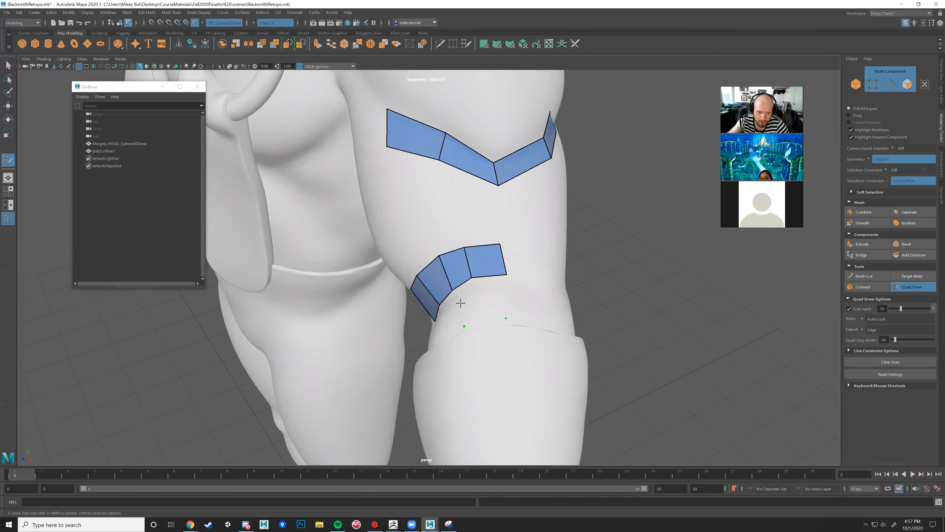
# - Extend the quad strip above the elbow around the inner arm with Quad Draw dots and filled quads
pyautogui.keyDown('alt'); pyautogui.moveTo(460, 303); pyautogui.dragTo(492, 290); pyautogui.keyUp('alt')
pyautogui.keyDown('alt'); pyautogui.moveTo(491, 289); pyautogui.dragTo(505, 268, button='right'); pyautogui.keyUp('alt')
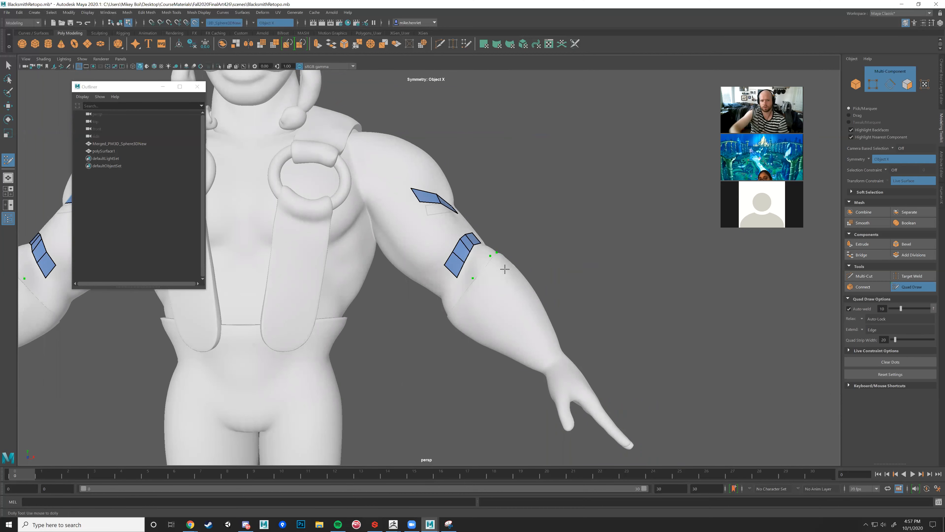
pyautogui.scroll(3, 484, 257)
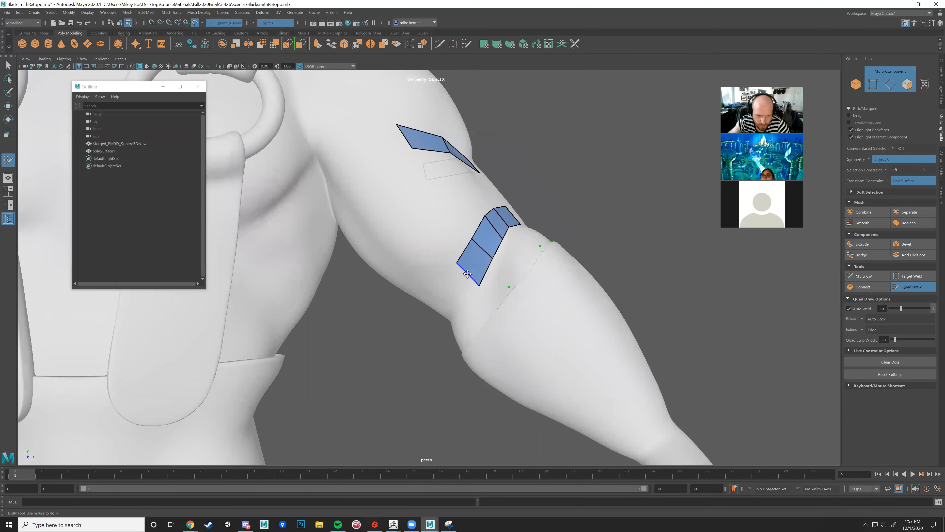
pyautogui.moveTo(470, 266)
pyautogui.mouseDown()
pyautogui.moveTo(483, 241)
pyautogui.moveTo(438, 302)
pyautogui.mouseUp()
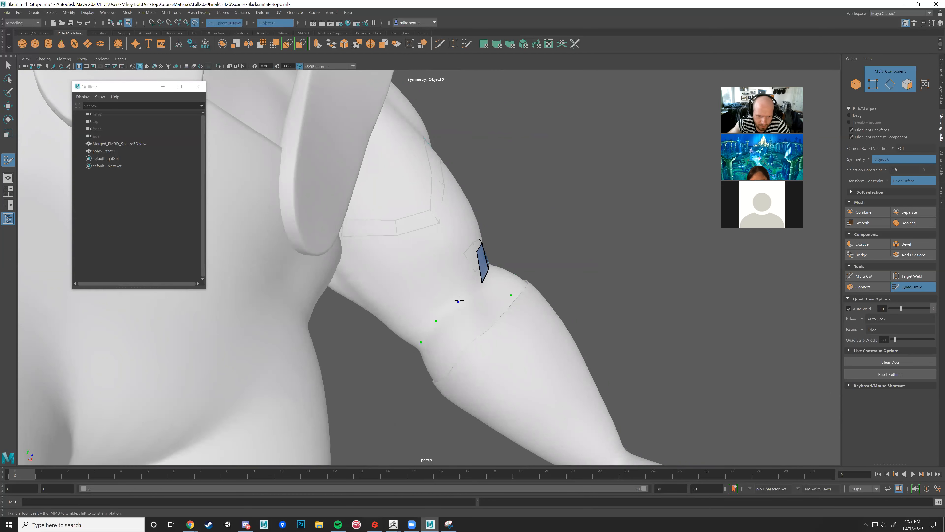
pyautogui.keyDown('alt'); pyautogui.moveTo(469, 295); pyautogui.dragTo(400, 299); pyautogui.keyUp('alt')
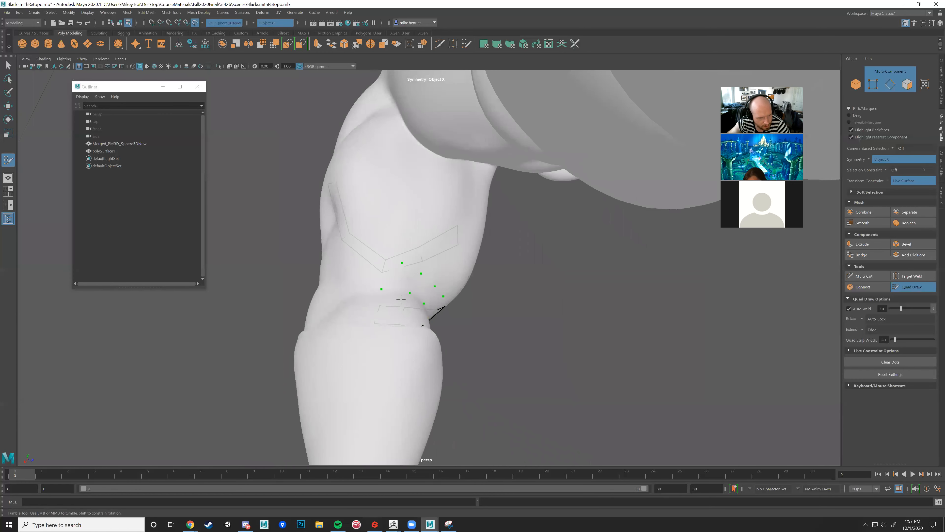
pyautogui.keyDown('shift'); pyautogui.click(396, 276); pyautogui.keyUp('shift')
pyautogui.keyDown('shift'); pyautogui.click(422, 288); pyautogui.keyUp('shift')
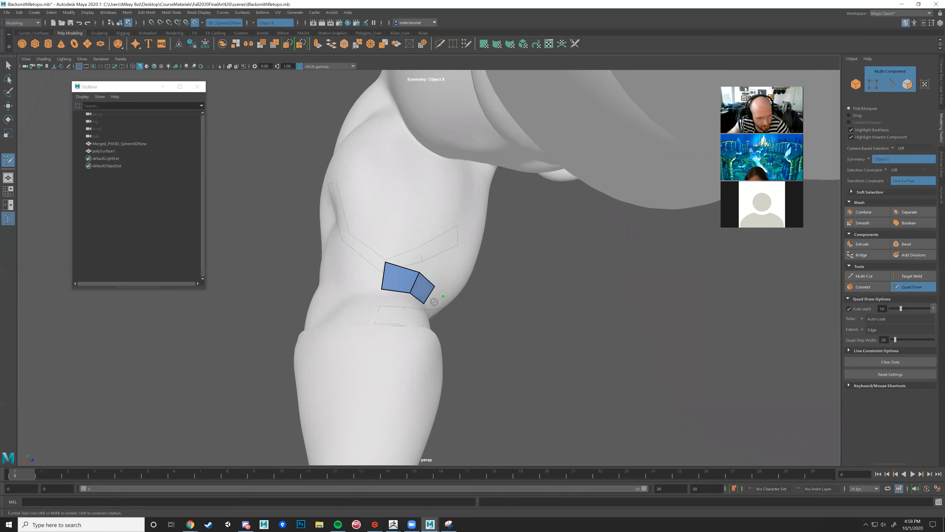
pyautogui.keyDown('alt'); pyautogui.moveTo(434, 290); pyautogui.dragTo(410, 294); pyautogui.keyUp('alt')
pyautogui.keyDown('shift'); pyautogui.click(461, 274); pyautogui.keyUp('shift')
pyautogui.keyDown('shift'); pyautogui.click(449, 289); pyautogui.keyUp('shift')
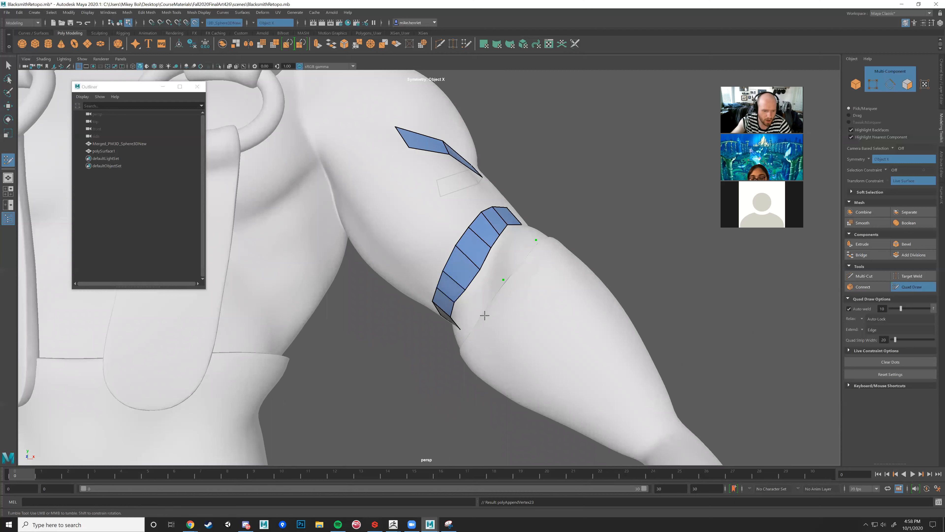
# - Close the other open programs, ZBrush, the Substance launcher and Chrome, and return to the arm in Maya
pyautogui.moveTo(394, 524)
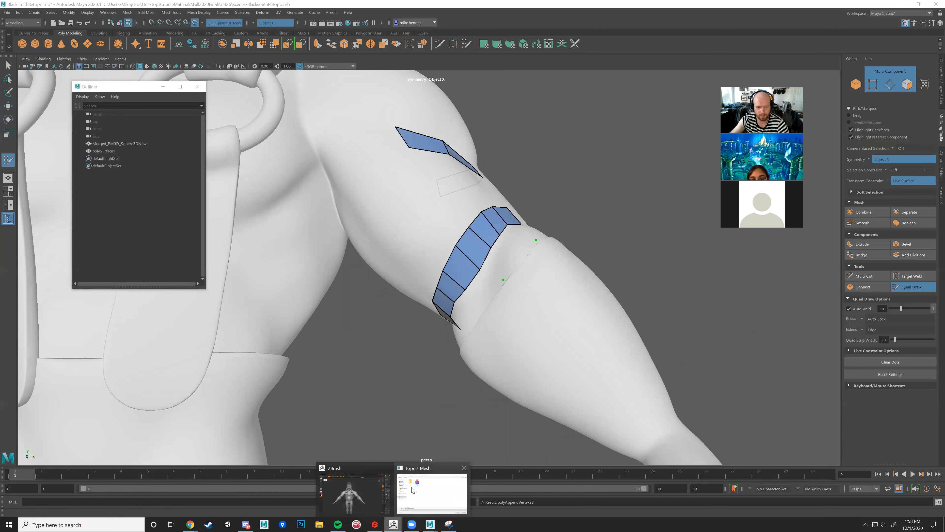
pyautogui.click(391, 523)
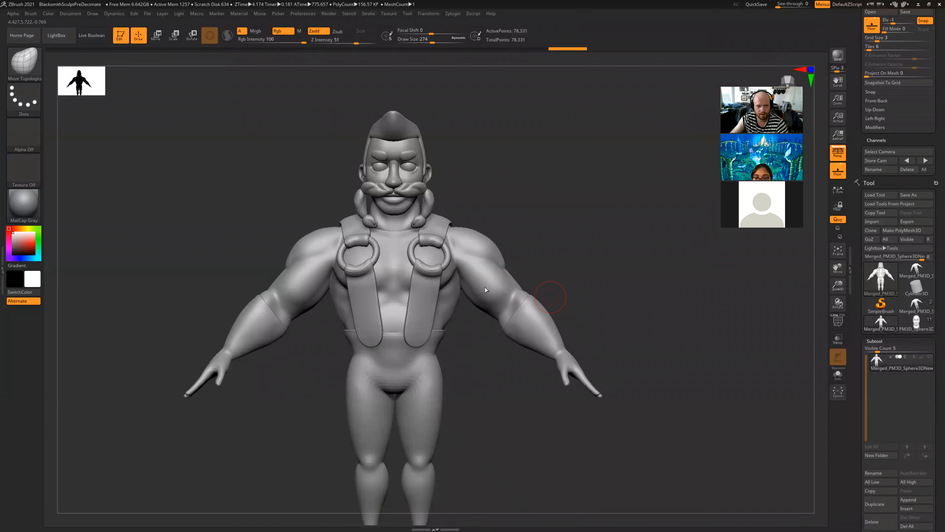
pyautogui.hotkey('alt', 'Tab')
pyautogui.keyDown('alt'); pyautogui.moveTo(525, 249); pyautogui.dragTo(402, 294); pyautogui.keyUp('alt')
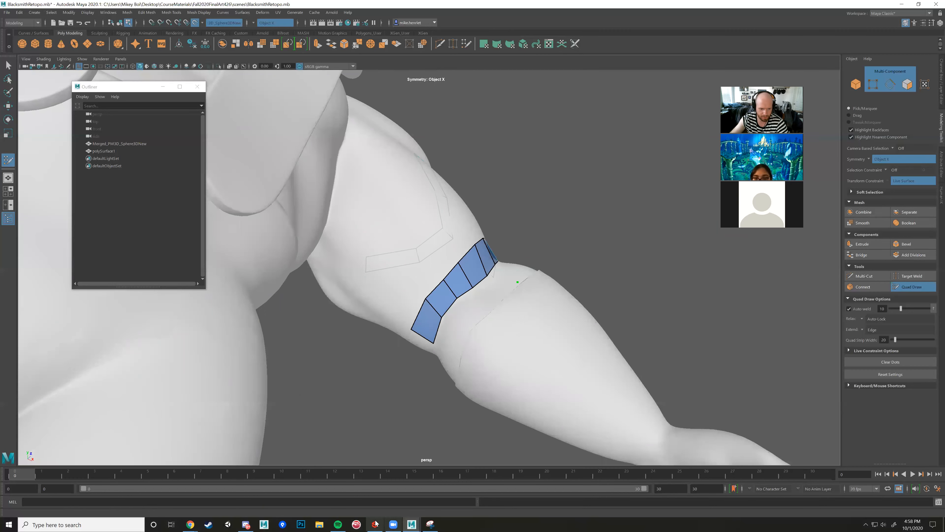
pyautogui.moveTo(374, 524)
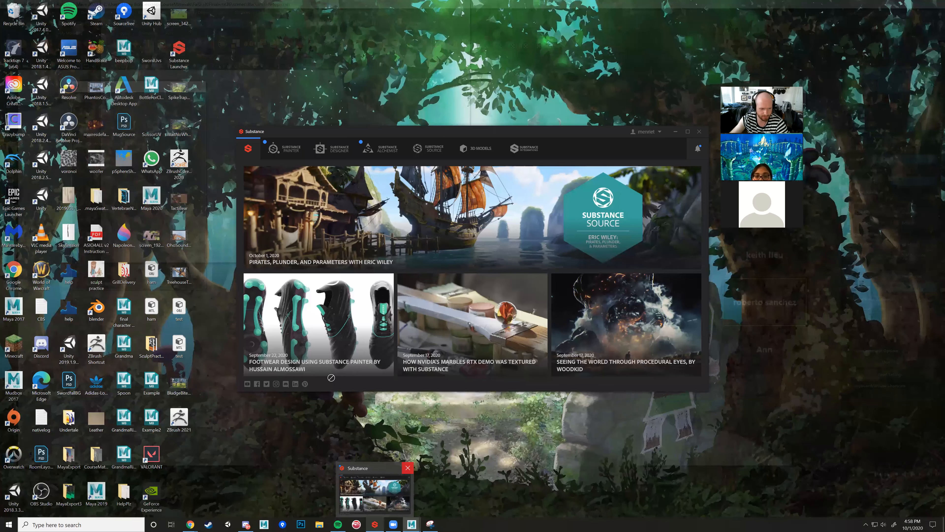
pyautogui.click(408, 468)
pyautogui.keyDown('alt'); pyautogui.moveTo(369, 382); pyautogui.dragTo(369, 402); pyautogui.keyUp('alt')
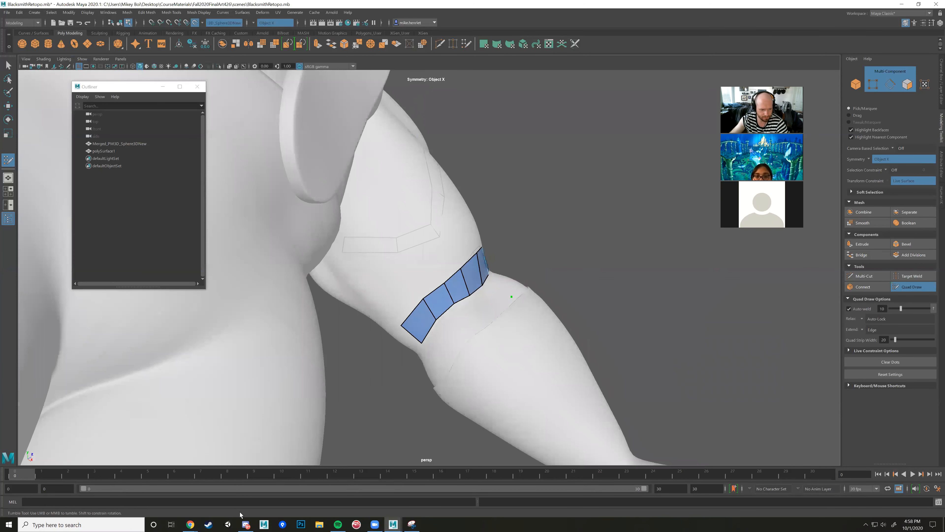
pyautogui.click(190, 523)
pyautogui.rightClick(190, 524)
pyautogui.click(182, 507)
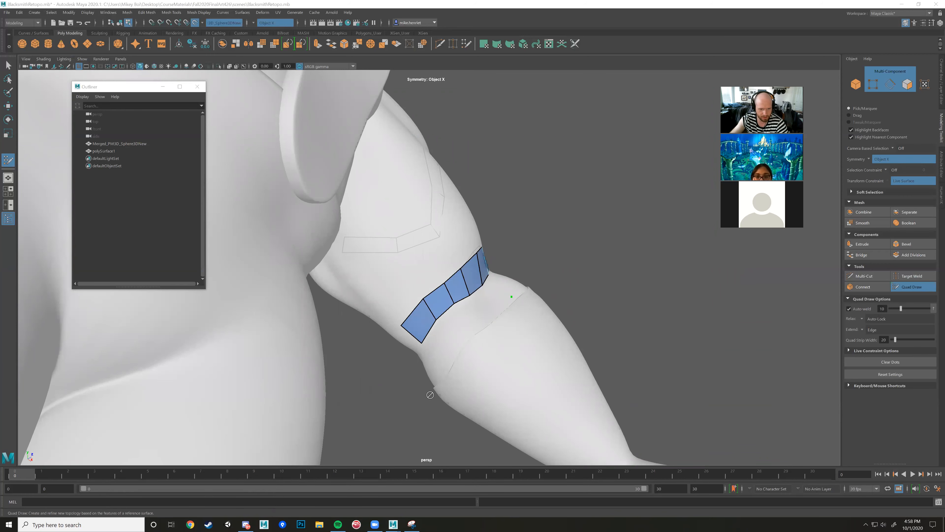
# - Place dots across the back of the arm above the elbow and fill three quads to continue the strip into a ring
pyautogui.keyDown('alt'); pyautogui.moveTo(397, 406); pyautogui.dragTo(466, 283); pyautogui.keyUp('alt')
pyautogui.click(430, 270)
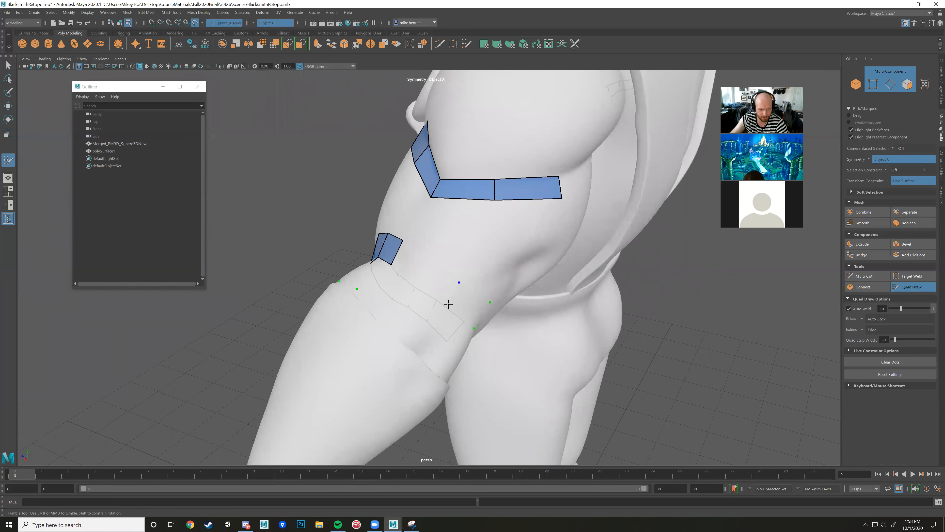
pyautogui.keyDown('shift'); pyautogui.click(409, 261); pyautogui.keyUp('shift')
pyautogui.keyDown('shift'); pyautogui.click(437, 281); pyautogui.keyUp('shift')
pyautogui.keyDown('shift'); pyautogui.click(467, 303); pyautogui.keyUp('shift')
pyautogui.keyDown('alt'); pyautogui.moveTo(512, 323); pyautogui.dragTo(402, 278); pyautogui.keyUp('alt')
pyautogui.keyDown('alt'); pyautogui.moveTo(403, 277); pyautogui.dragTo(440, 301, button='middle'); pyautogui.keyUp('alt')
pyautogui.keyDown('alt'); pyautogui.moveTo(440, 301); pyautogui.dragTo(391, 280); pyautogui.keyUp('alt')
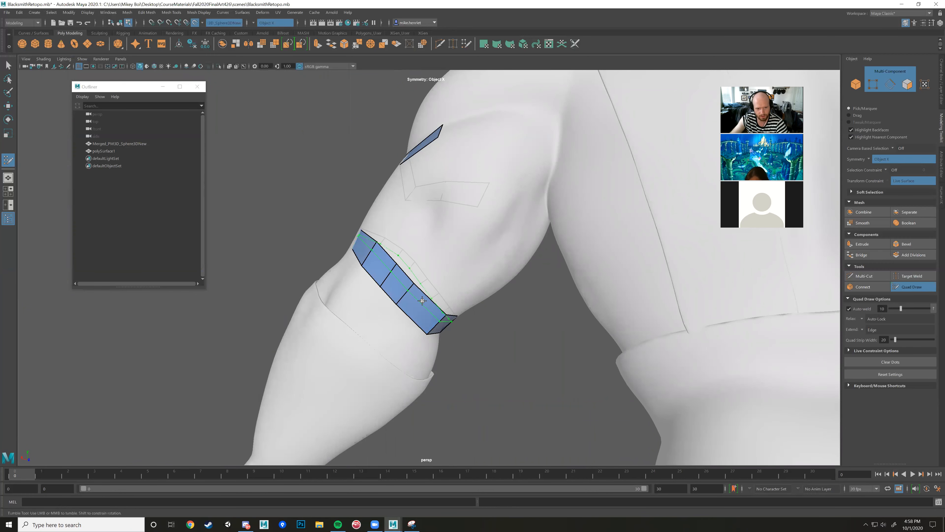
# - Relax the quads of the ring above the elbow to even out their spacing around the arm
pyautogui.keyDown('alt'); pyautogui.moveTo(453, 315); pyautogui.dragTo(547, 324); pyautogui.keyUp('alt')
pyautogui.keyDown('alt'); pyautogui.moveTo(472, 231); pyautogui.dragTo(434, 285); pyautogui.keyUp('alt')
pyautogui.keyDown('alt'); pyautogui.moveTo(395, 309); pyautogui.dragTo(454, 275); pyautogui.keyUp('alt')
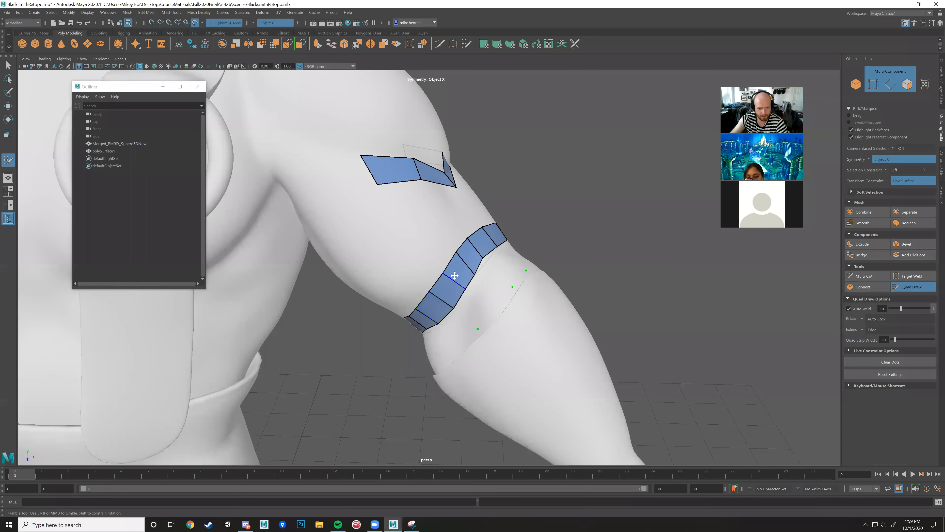
pyautogui.keyDown('alt'); pyautogui.moveTo(437, 308); pyautogui.dragTo(435, 307); pyautogui.keyUp('alt')
pyautogui.moveTo(447, 311)
pyautogui.keyDown('alt'); pyautogui.mouseDown()
pyautogui.moveTo(466, 313)
pyautogui.moveTo(443, 326)
pyautogui.mouseUp(); pyautogui.keyUp('alt')
pyautogui.keyDown('shift'); pyautogui.click(423, 307); pyautogui.keyUp('shift')
pyautogui.moveTo(414, 258)
pyautogui.keyDown('alt'); pyautogui.mouseDown()
pyautogui.moveTo(456, 285)
pyautogui.moveTo(443, 277)
pyautogui.mouseUp(); pyautogui.keyUp('alt')
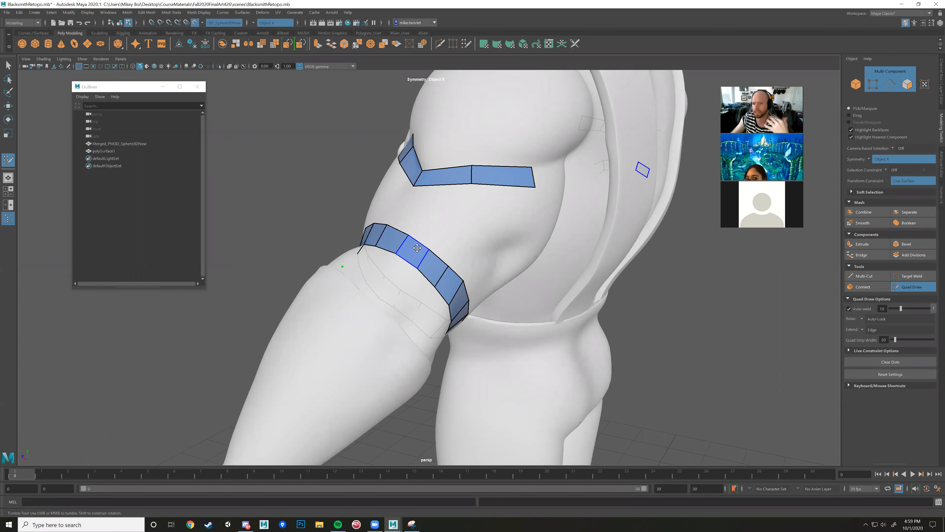
# - Insert edge loops in the front half of the deltoid strip, splitting its two quads into four
pyautogui.keyDown('alt'); pyautogui.moveTo(446, 301); pyautogui.dragTo(412, 283); pyautogui.keyUp('alt')
pyautogui.keyDown('ctrl'); pyautogui.click(418, 282); pyautogui.keyUp('ctrl')
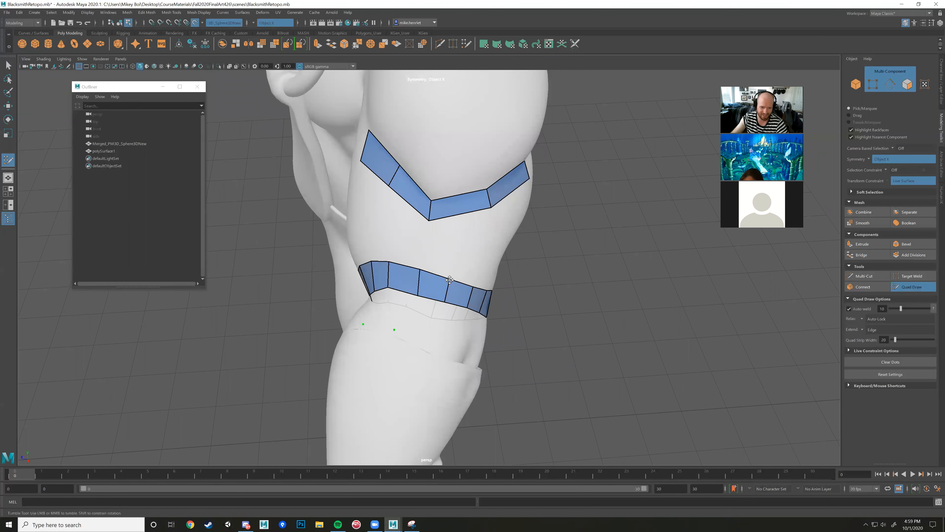
pyautogui.keyDown('alt'); pyautogui.moveTo(468, 295); pyautogui.dragTo(414, 277); pyautogui.keyUp('alt')
pyautogui.keyDown('alt'); pyautogui.moveTo(413, 278); pyautogui.dragTo(413, 309, button='middle'); pyautogui.keyUp('alt')
pyautogui.keyDown('alt'); pyautogui.moveTo(414, 309); pyautogui.dragTo(428, 309, button='right'); pyautogui.keyUp('alt')
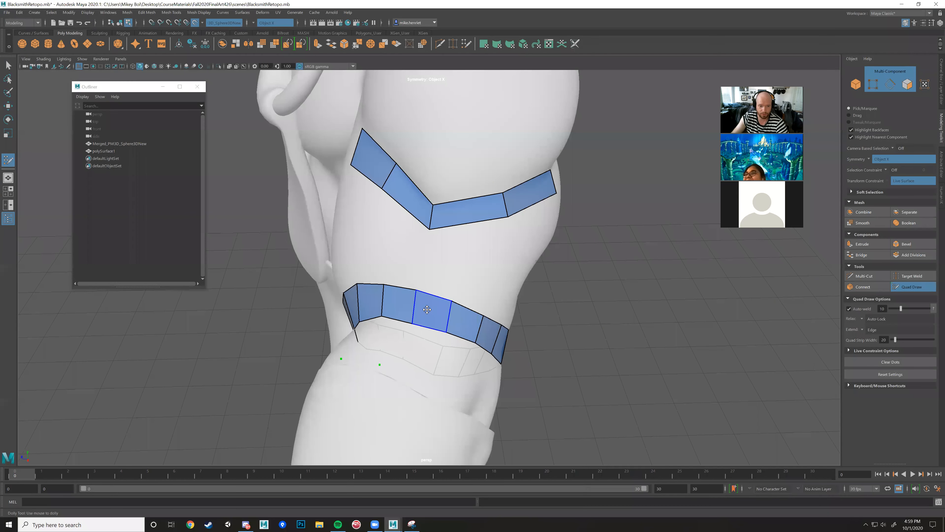
pyautogui.moveTo(432, 277)
pyautogui.keyDown('alt'); pyautogui.mouseDown()
pyautogui.moveTo(537, 268)
pyautogui.moveTo(511, 279)
pyautogui.moveTo(548, 264)
pyautogui.moveTo(512, 272)
pyautogui.mouseUp(); pyautogui.keyUp('alt')
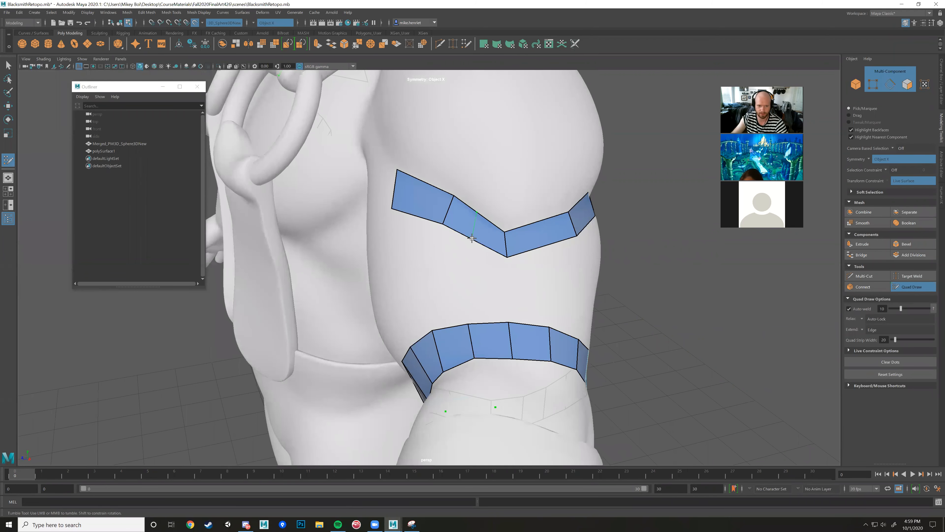
pyautogui.moveTo(465, 237)
pyautogui.keyDown('alt'); pyautogui.mouseDown()
pyautogui.moveTo(487, 231)
pyautogui.moveTo(466, 226)
pyautogui.moveTo(445, 302)
pyautogui.moveTo(493, 284)
pyautogui.moveTo(426, 204)
pyautogui.moveTo(380, 195)
pyautogui.moveTo(435, 200)
pyautogui.mouseUp(); pyautogui.keyUp('alt')
pyautogui.keyDown('alt'); pyautogui.moveTo(495, 211); pyautogui.dragTo(456, 217); pyautogui.keyUp('alt')
pyautogui.keyDown('alt'); pyautogui.moveTo(520, 257); pyautogui.dragTo(514, 310); pyautogui.keyUp('alt')
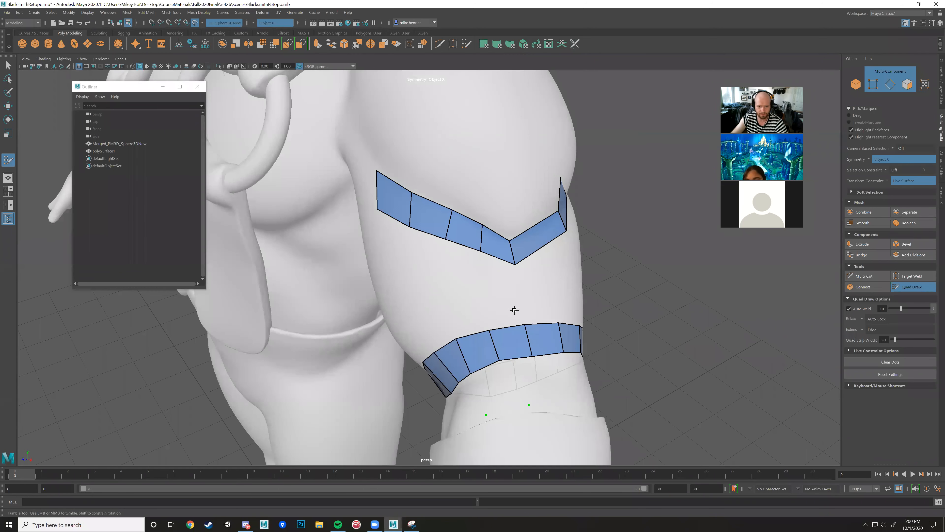
# - Bridge the deltoid strip and the elbow ring with three columns of quads down the front of the upper arm
pyautogui.keyDown('shift'); pyautogui.click(503, 290); pyautogui.keyUp('shift')
pyautogui.keyDown('shift'); pyautogui.click(467, 288); pyautogui.keyUp('shift')
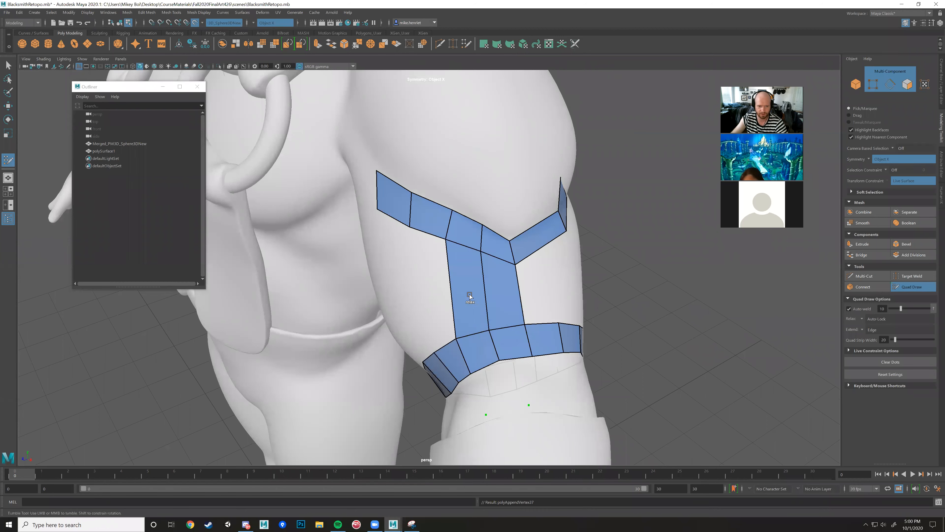
pyautogui.keyDown('shift'); pyautogui.click(432, 290); pyautogui.keyUp('shift')
pyautogui.keyDown('alt'); pyautogui.moveTo(470, 271); pyautogui.dragTo(470, 278); pyautogui.keyUp('alt')
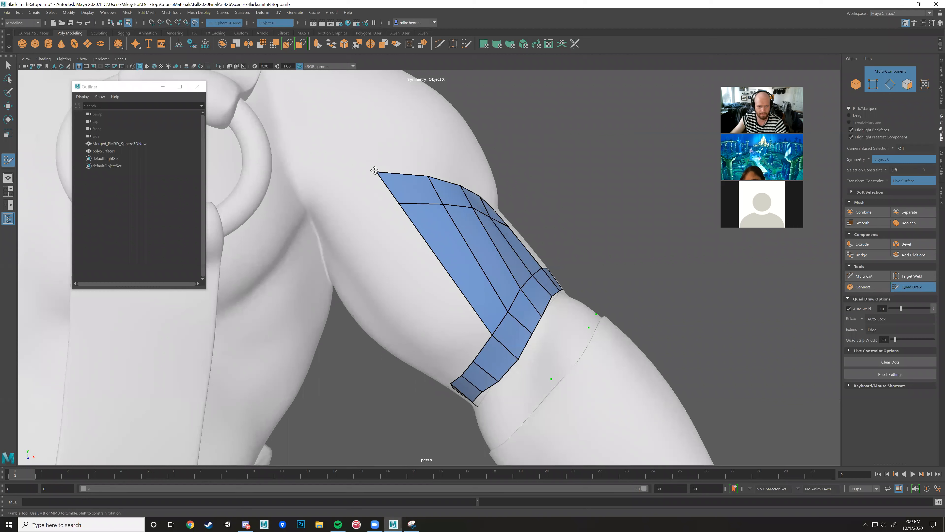
# - Reposition the front end of the deltoid strip so it bends down toward the armpit
pyautogui.moveTo(455, 314)
pyautogui.keyDown('alt'); pyautogui.mouseDown()
pyautogui.moveTo(435, 317)
pyautogui.moveTo(464, 312)
pyautogui.moveTo(442, 315)
pyautogui.mouseUp(); pyautogui.keyUp('alt')
pyautogui.keyDown('alt'); pyautogui.moveTo(327, 180); pyautogui.dragTo(419, 228); pyautogui.keyUp('alt')
pyautogui.moveTo(378, 203); pyautogui.dragTo(484, 211)
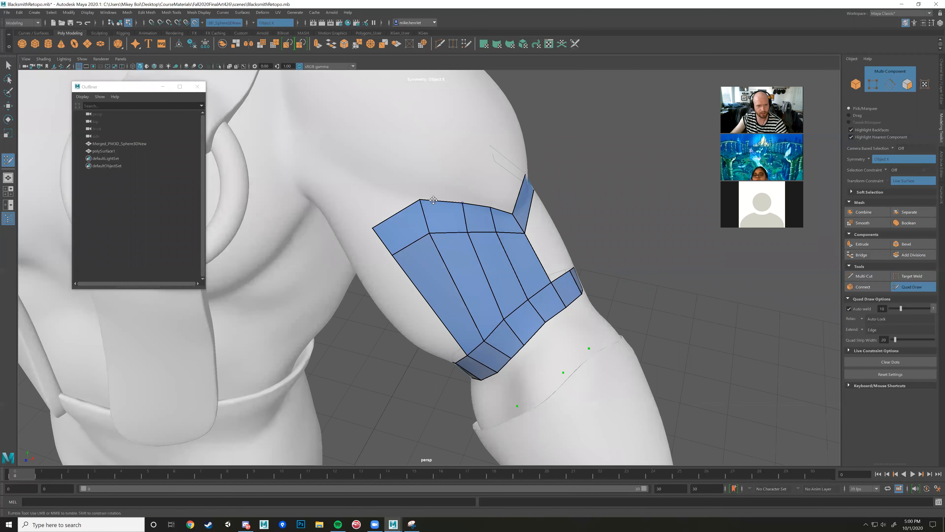
pyautogui.keyDown('alt'); pyautogui.moveTo(288, 130); pyautogui.dragTo(399, 211); pyautogui.keyUp('alt')
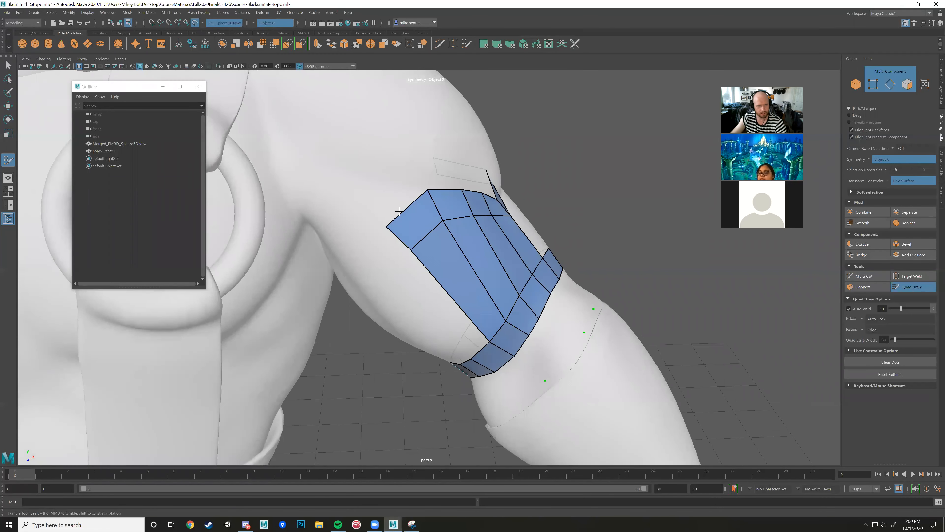
# - Insert edge loops in the rear half of the deltoid strip, splitting its two quads into four
pyautogui.keyDown('alt'); pyautogui.moveTo(388, 273); pyautogui.dragTo(330, 257); pyautogui.keyUp('alt')
pyautogui.keyDown('alt'); pyautogui.moveTo(512, 304); pyautogui.dragTo(426, 270); pyautogui.keyUp('alt')
pyautogui.moveTo(455, 314)
pyautogui.keyDown('alt'); pyautogui.mouseDown()
pyautogui.moveTo(538, 266)
pyautogui.moveTo(479, 236)
pyautogui.moveTo(423, 224)
pyautogui.moveTo(462, 257)
pyautogui.moveTo(481, 233)
pyautogui.moveTo(446, 286)
pyautogui.moveTo(456, 219)
pyautogui.moveTo(460, 239)
pyautogui.moveTo(427, 247)
pyautogui.moveTo(480, 267)
pyautogui.mouseUp(); pyautogui.keyUp('alt')
pyautogui.scroll(-12, 461, 234)
pyautogui.scroll(3, 428, 248)
pyautogui.scroll(2, 427, 247)
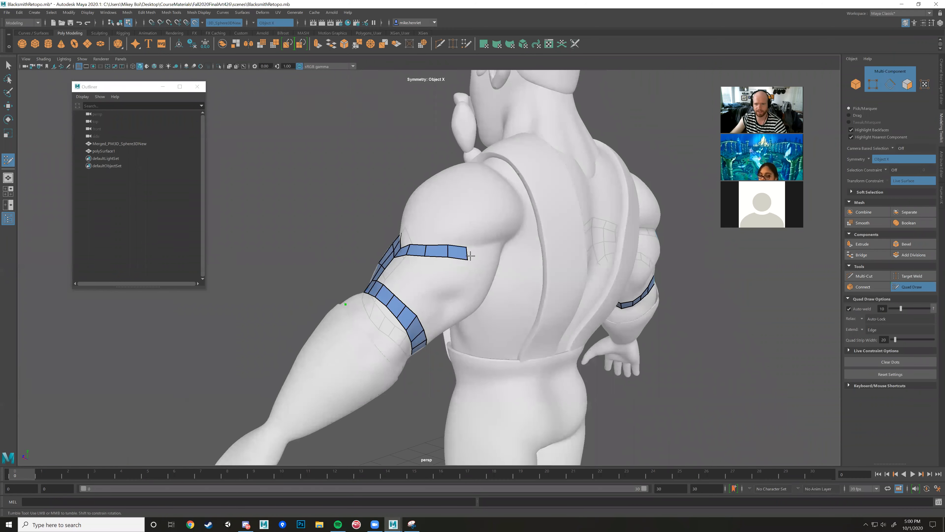
# - Place four Quad Draw dots along the crease behind the armpit and two on the back of the upper arm
pyautogui.keyDown('alt'); pyautogui.moveTo(432, 240); pyautogui.dragTo(468, 243); pyautogui.keyUp('alt')
pyautogui.keyDown('alt'); pyautogui.moveTo(468, 242); pyautogui.dragTo(496, 230, button='right'); pyautogui.keyUp('alt')
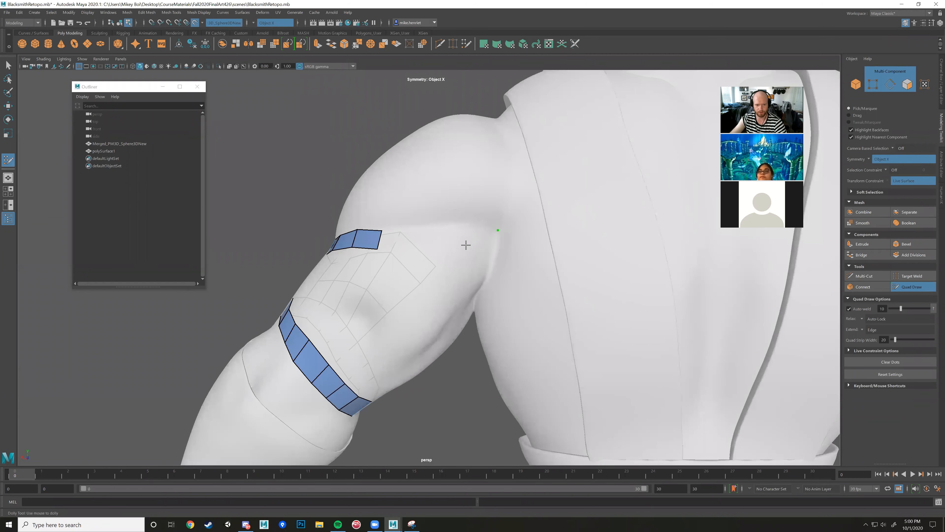
pyautogui.keyDown('alt'); pyautogui.moveTo(469, 252); pyautogui.dragTo(490, 232); pyautogui.keyUp('alt')
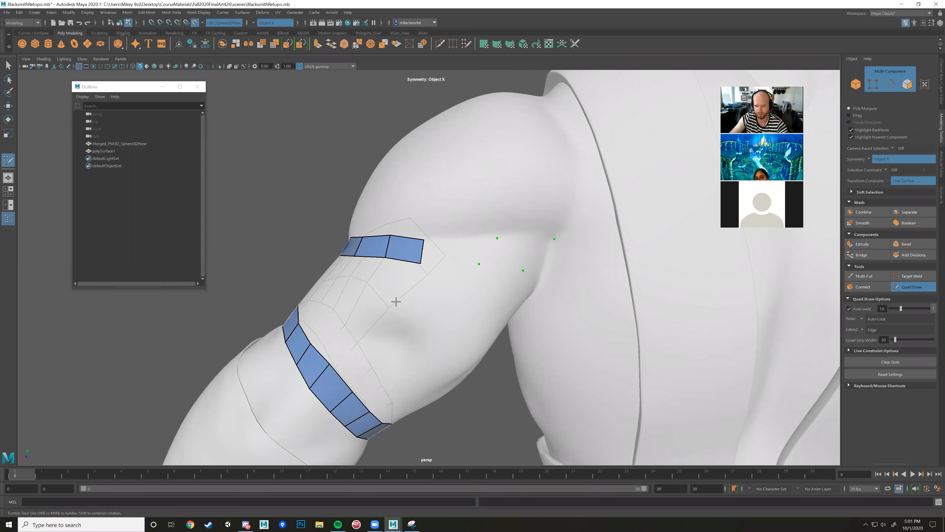
pyautogui.moveTo(410, 313)
pyautogui.keyDown('alt'); pyautogui.mouseDown()
pyautogui.moveTo(481, 236)
pyautogui.moveTo(492, 251)
pyautogui.moveTo(442, 259)
pyautogui.moveTo(468, 268)
pyautogui.moveTo(453, 279)
pyautogui.moveTo(481, 281)
pyautogui.moveTo(466, 270)
pyautogui.mouseUp(); pyautogui.keyUp('alt')
pyautogui.click(477, 264)
pyautogui.moveTo(519, 297)
pyautogui.keyDown('alt'); pyautogui.mouseDown()
pyautogui.moveTo(491, 290)
pyautogui.moveTo(470, 309)
pyautogui.moveTo(502, 331)
pyautogui.moveTo(563, 304)
pyautogui.moveTo(512, 334)
pyautogui.mouseUp(); pyautogui.keyUp('alt')
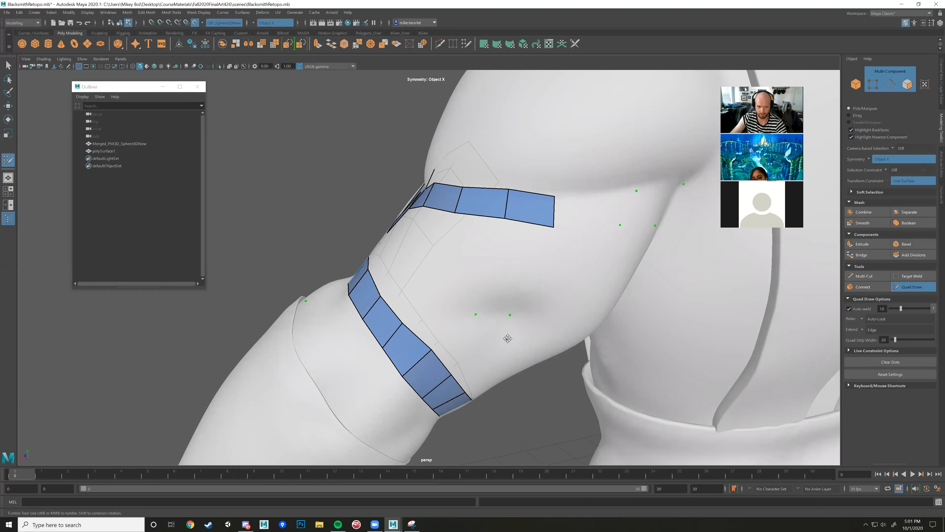
pyautogui.moveTo(517, 336)
pyautogui.keyDown('alt'); pyautogui.mouseDown()
pyautogui.moveTo(499, 344)
pyautogui.moveTo(523, 330)
pyautogui.moveTo(483, 333)
pyautogui.moveTo(561, 323)
pyautogui.moveTo(501, 328)
pyautogui.moveTo(512, 302)
pyautogui.moveTo(530, 310)
pyautogui.moveTo(544, 302)
pyautogui.moveTo(536, 310)
pyautogui.moveTo(552, 291)
pyautogui.moveTo(593, 287)
pyautogui.mouseUp(); pyautogui.keyUp('alt')
pyautogui.hotkey('alt', 'x')
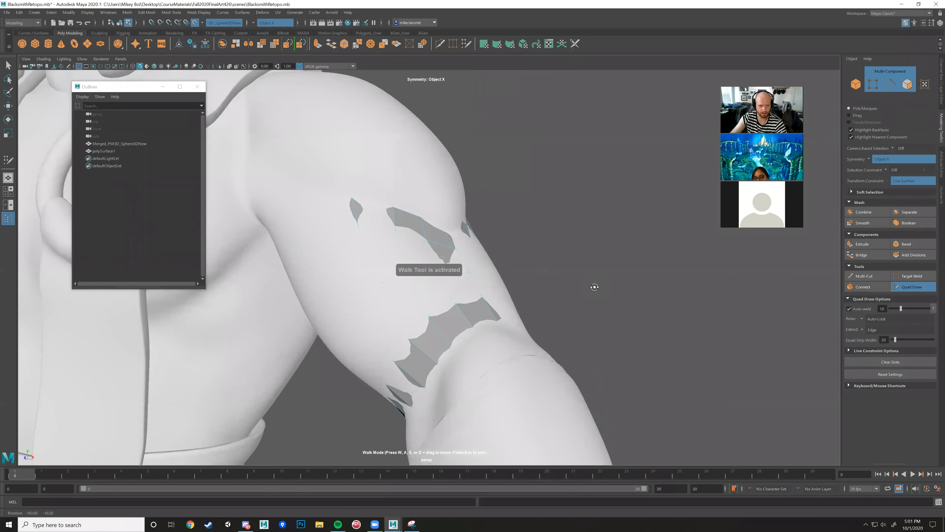
pyautogui.keyDown('alt'); pyautogui.moveTo(586, 253); pyautogui.dragTo(609, 269); pyautogui.keyUp('alt')
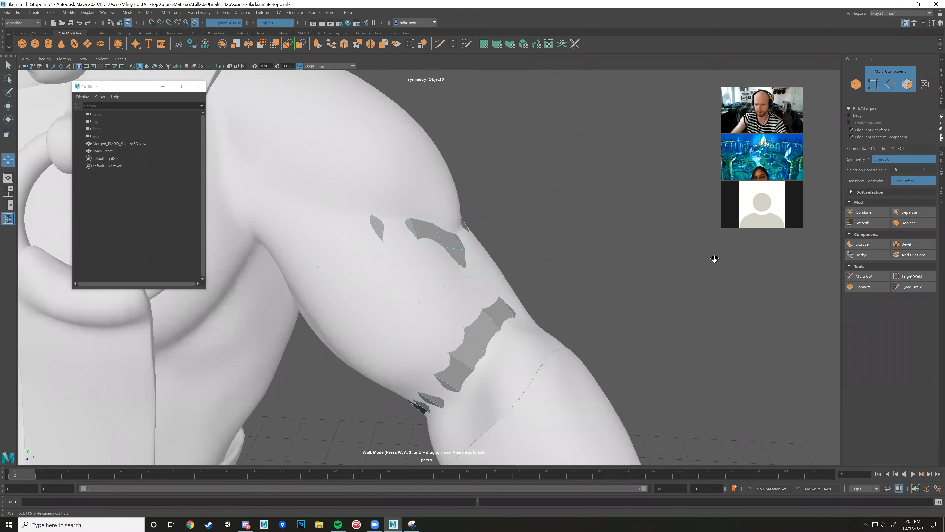
pyautogui.press('Escape')
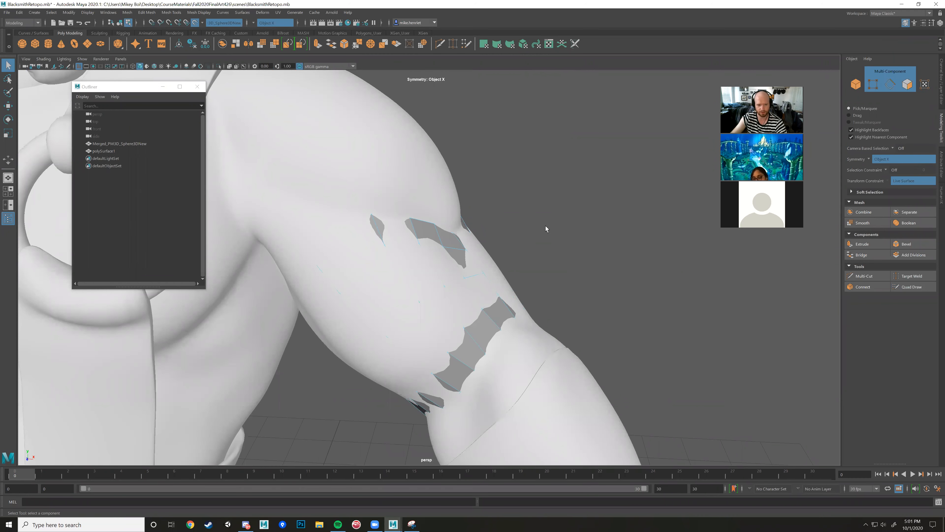
pyautogui.keyDown('alt'); pyautogui.moveTo(609, 249); pyautogui.dragTo(651, 254); pyautogui.keyUp('alt')
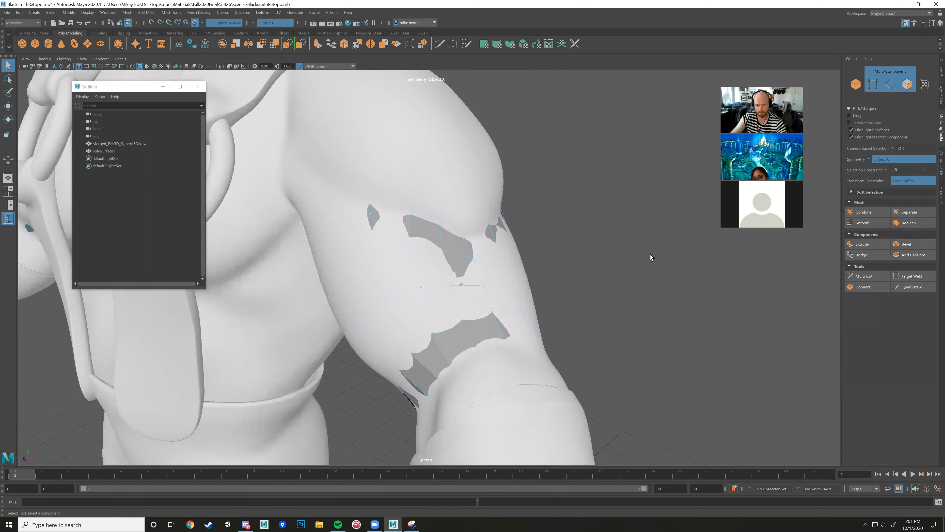
pyautogui.press('w')
pyautogui.moveTo(460, 239)
pyautogui.mouseDown(button='right')
pyautogui.moveTo(490, 238)
pyautogui.moveTo(448, 244)
pyautogui.moveTo(466, 254)
pyautogui.mouseUp(button='right')
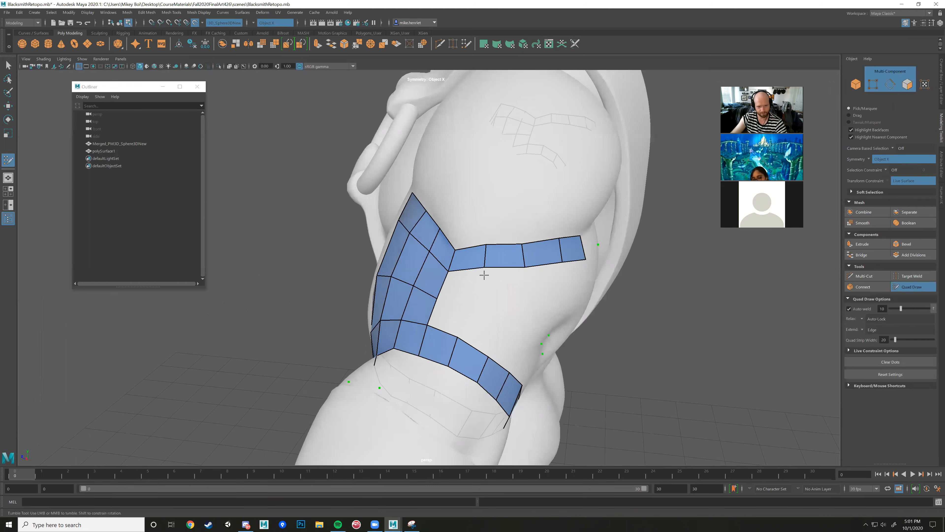
# - Fill a column of two quads on the outer upper arm beside the front quads, joining the deltoid strip and elbow ring
pyautogui.moveTo(482, 274)
pyautogui.keyDown('alt'); pyautogui.mouseDown()
pyautogui.moveTo(478, 251)
pyautogui.moveTo(488, 293)
pyautogui.mouseUp(); pyautogui.keyUp('alt')
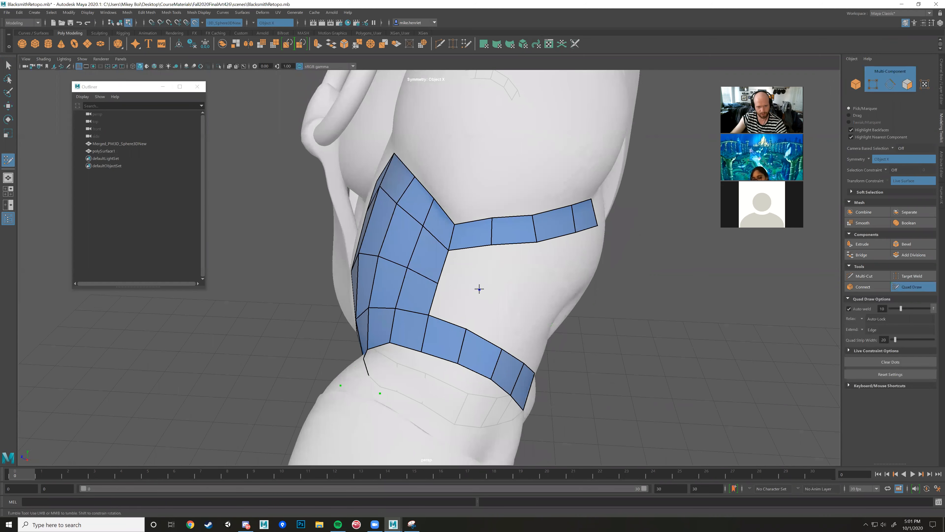
pyautogui.keyDown('shift'); pyautogui.click(466, 266); pyautogui.keyUp('shift')
pyautogui.keyDown('shift'); pyautogui.click(518, 311); pyautogui.keyUp('shift')
pyautogui.moveTo(518, 311)
pyautogui.keyDown('alt'); pyautogui.mouseDown()
pyautogui.moveTo(542, 308)
pyautogui.moveTo(474, 314)
pyautogui.moveTo(454, 294)
pyautogui.mouseUp(); pyautogui.keyUp('alt')
pyautogui.keyDown('shift'); pyautogui.click(452, 284); pyautogui.keyUp('shift')
pyautogui.keyDown('shift'); pyautogui.click(419, 326); pyautogui.keyUp('shift')
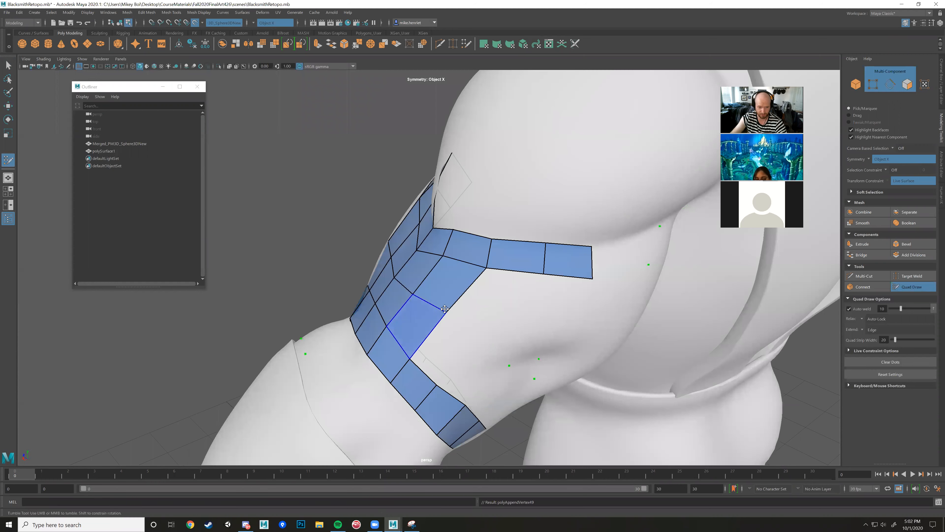
pyautogui.keyDown('alt'); pyautogui.moveTo(483, 323); pyautogui.dragTo(435, 293); pyautogui.keyUp('alt')
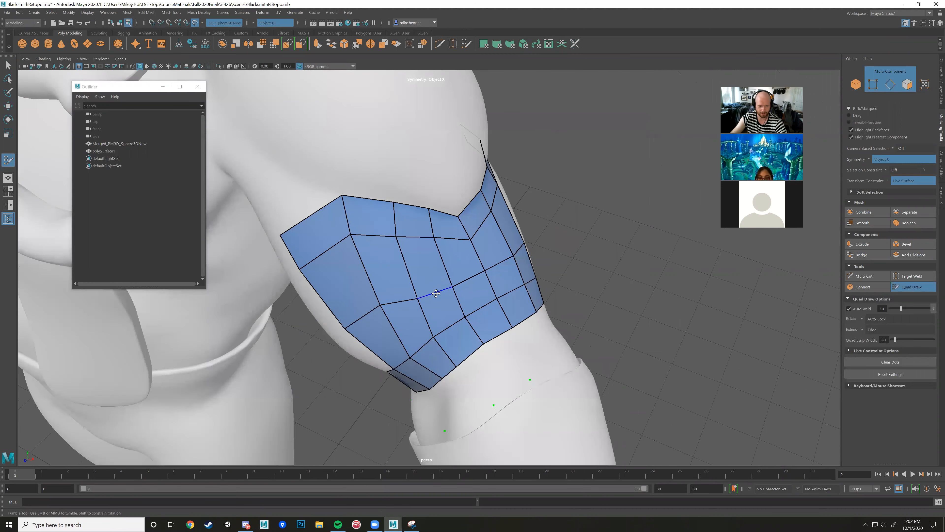
pyautogui.moveTo(375, 308)
pyautogui.keyDown('alt'); pyautogui.mouseDown()
pyautogui.moveTo(405, 275)
pyautogui.moveTo(505, 271)
pyautogui.moveTo(504, 257)
pyautogui.moveTo(546, 290)
pyautogui.moveTo(499, 296)
pyautogui.moveTo(517, 302)
pyautogui.mouseUp(); pyautogui.keyUp('alt')
pyautogui.hotkey('alt', 'x')
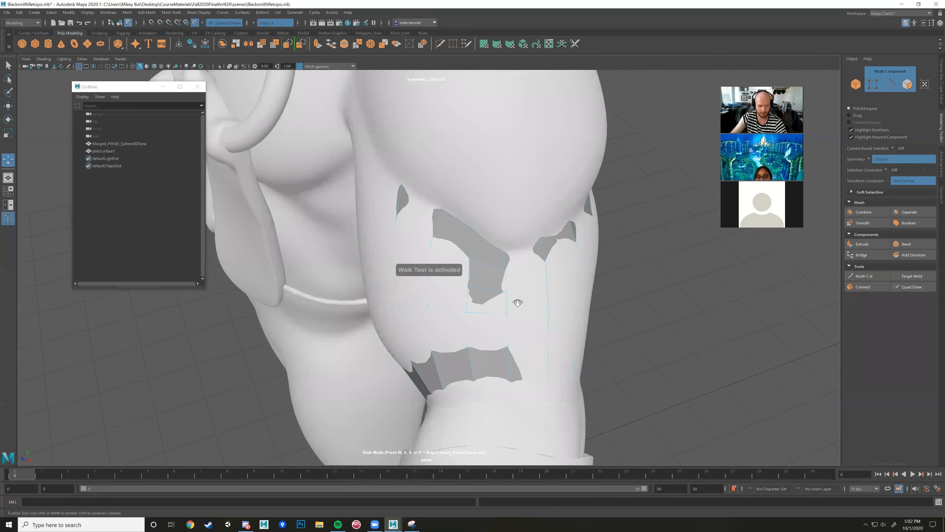
pyautogui.press('Escape')
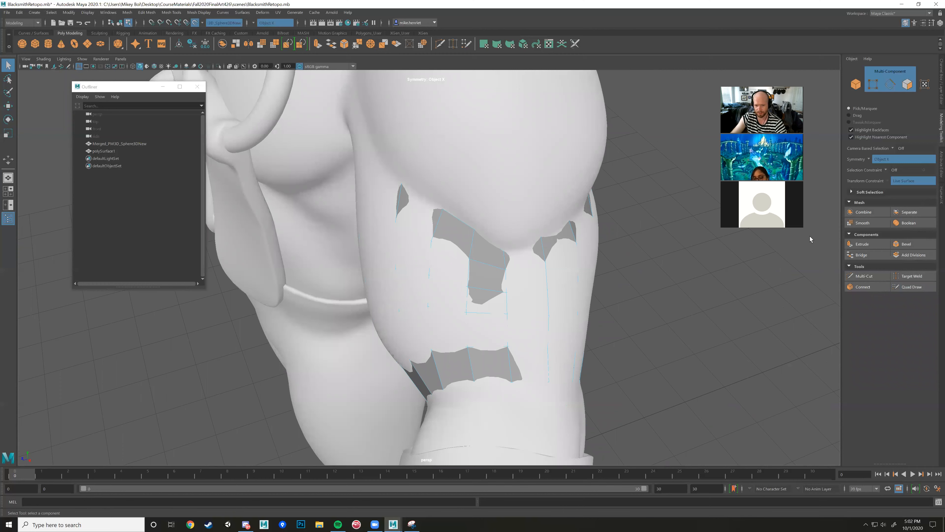
pyautogui.click(911, 286)
# - Fill a quad from the four dots on the inner biceps and stretch its lower edge to the elbow ring
pyautogui.moveTo(542, 259)
pyautogui.keyDown('alt'); pyautogui.mouseDown()
pyautogui.moveTo(534, 268)
pyautogui.moveTo(537, 261)
pyautogui.mouseUp(); pyautogui.keyUp('alt')
pyautogui.keyDown('alt'); pyautogui.moveTo(381, 289); pyautogui.dragTo(410, 246); pyautogui.keyUp('alt')
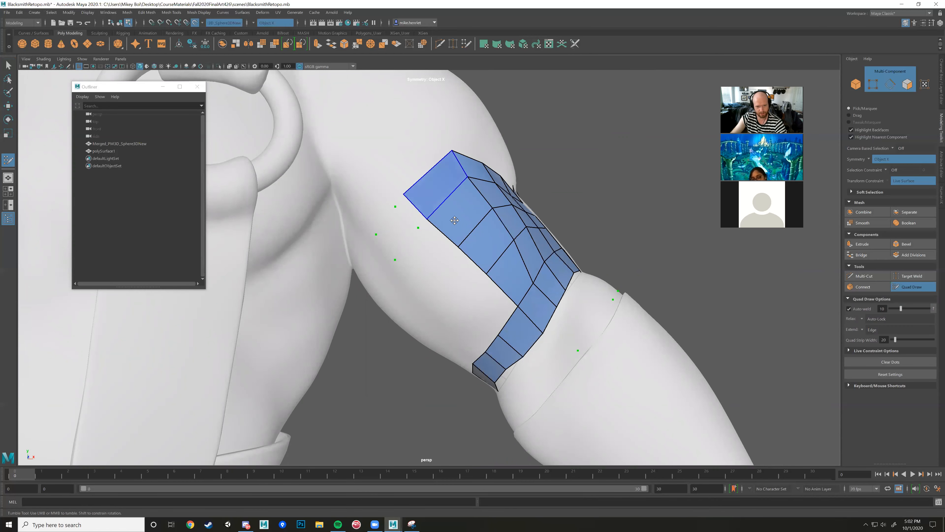
pyautogui.keyDown('shift'); pyautogui.click(398, 227); pyautogui.keyUp('shift')
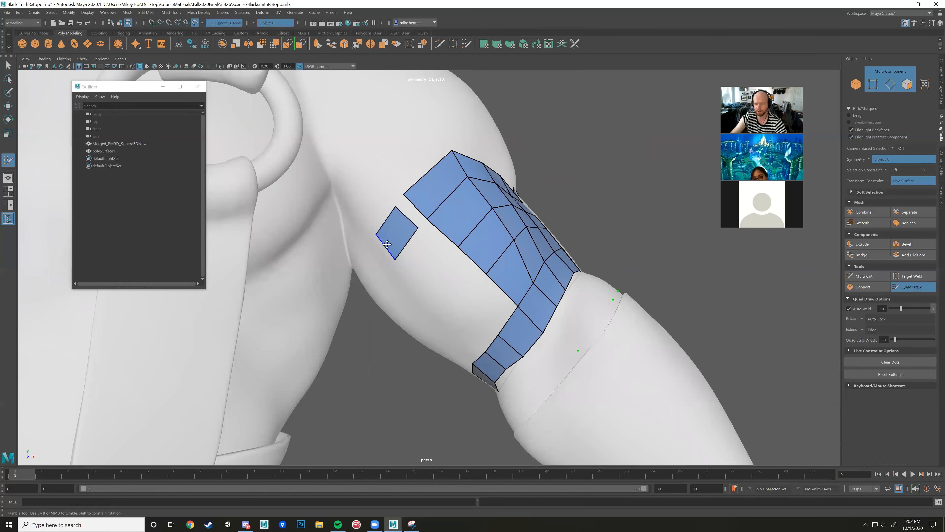
pyautogui.moveTo(406, 245)
pyautogui.mouseDown()
pyautogui.moveTo(478, 324)
pyautogui.moveTo(507, 321)
pyautogui.mouseUp()
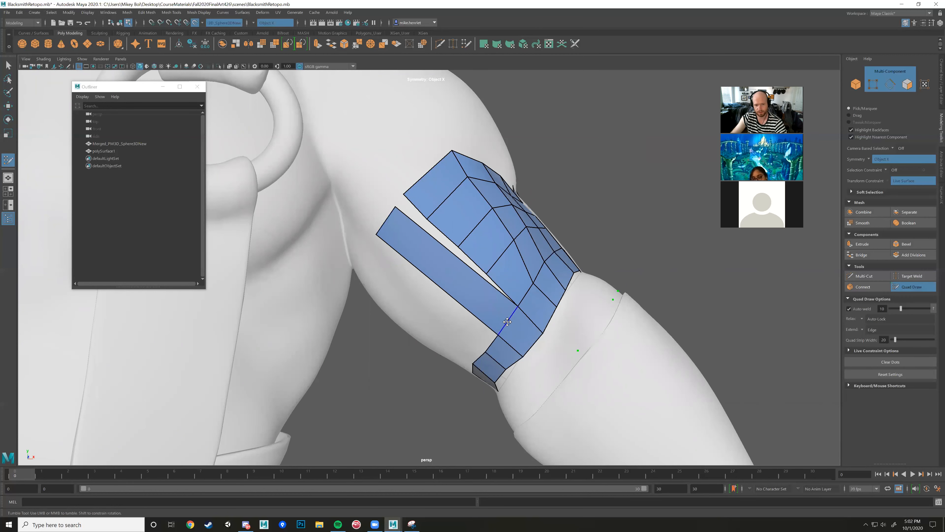
# - Insert three edge loops across the long inner-biceps quad
pyautogui.keyDown('ctrl'); pyautogui.click(428, 245); pyautogui.keyUp('ctrl')
pyautogui.keyDown('ctrl'); pyautogui.click(448, 265); pyautogui.keyUp('ctrl')
pyautogui.keyDown('ctrl'); pyautogui.click(478, 285); pyautogui.keyUp('ctrl')
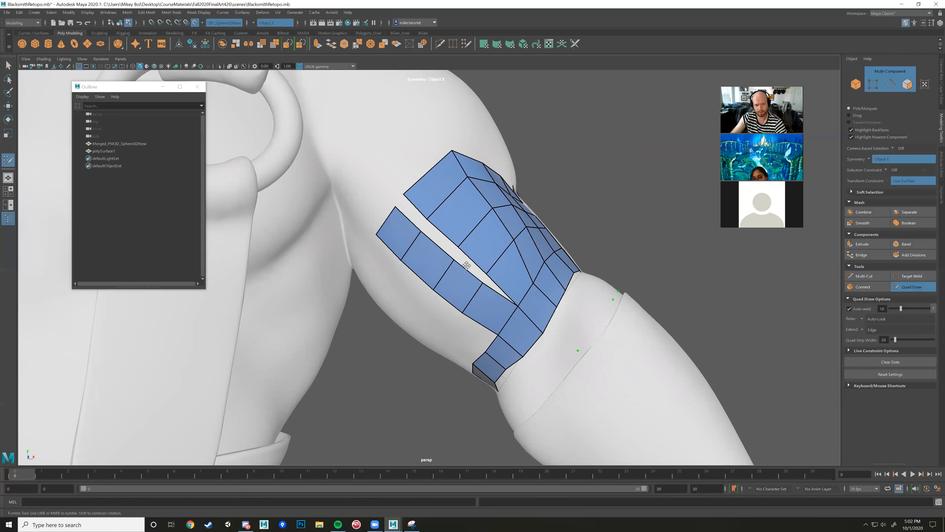
# - Close the gap between the inner-biceps strip and the front quads by moving vertices and filling the remaining space
pyautogui.moveTo(468, 271); pyautogui.dragTo(470, 259)
pyautogui.moveTo(410, 220); pyautogui.dragTo(416, 207)
pyautogui.keyDown('alt'); pyautogui.moveTo(450, 234); pyautogui.dragTo(415, 241); pyautogui.keyUp('alt')
pyautogui.keyDown('alt'); pyautogui.moveTo(416, 241); pyautogui.dragTo(382, 207, button='right'); pyautogui.keyUp('alt')
pyautogui.keyDown('alt'); pyautogui.moveTo(382, 207); pyautogui.dragTo(416, 253); pyautogui.keyUp('alt')
pyautogui.keyDown('shift'); pyautogui.click(434, 264); pyautogui.keyUp('shift')
# - Add a quad at the front of the armpit, extending the deltoid strip toward the chest
pyautogui.keyDown('alt'); pyautogui.moveTo(354, 228); pyautogui.dragTo(336, 223); pyautogui.keyUp('alt')
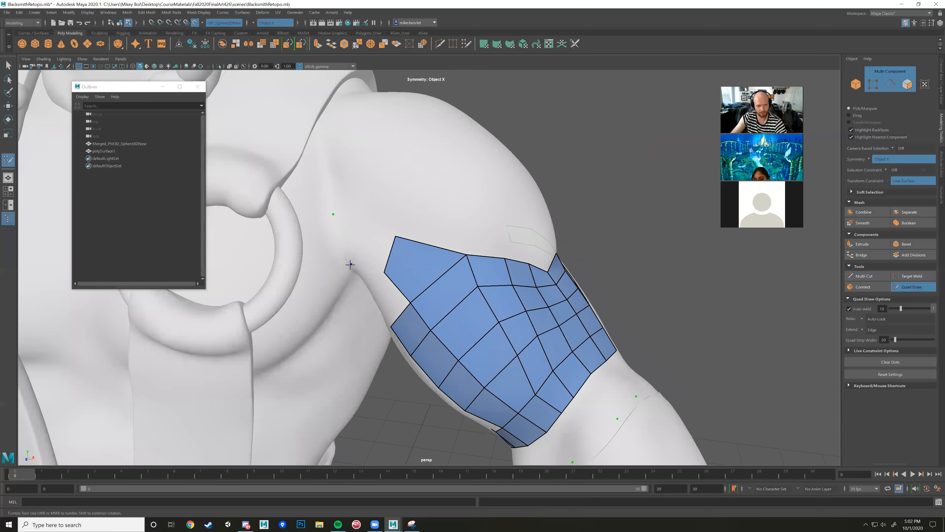
pyautogui.keyDown('shift'); pyautogui.click(377, 248); pyautogui.keyUp('shift')
pyautogui.keyDown('alt'); pyautogui.moveTo(383, 249); pyautogui.dragTo(430, 243); pyautogui.keyUp('alt')
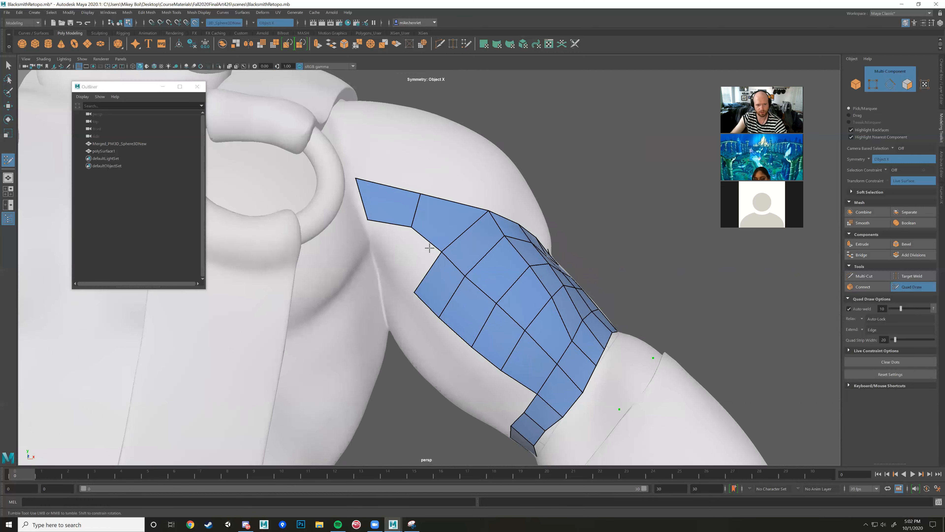
# - Fill a quad in the armpit joining the corner of the inner-biceps strip to the body crease
pyautogui.keyDown('alt'); pyautogui.moveTo(431, 243); pyautogui.dragTo(453, 242, button='right'); pyautogui.keyUp('alt')
pyautogui.keyDown('alt'); pyautogui.moveTo(453, 242); pyautogui.dragTo(464, 277); pyautogui.keyUp('alt')
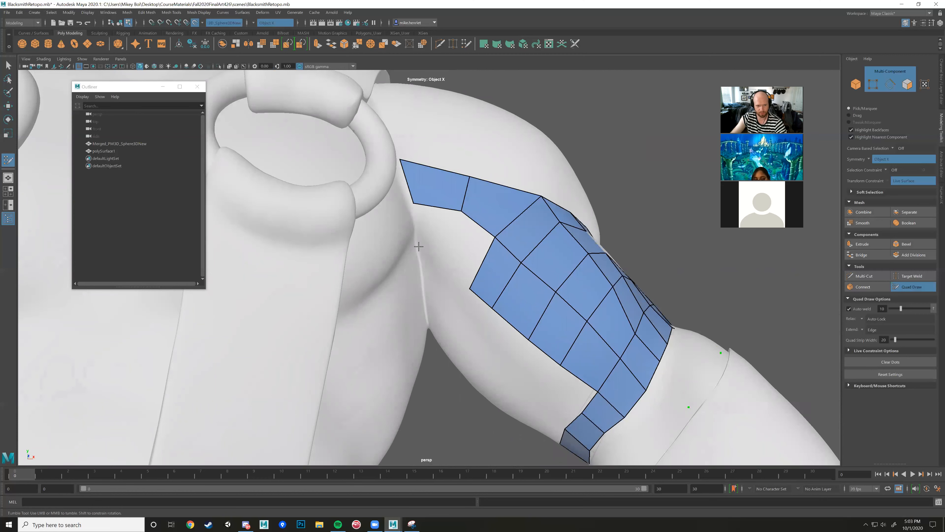
pyautogui.keyDown('alt'); pyautogui.moveTo(449, 294); pyautogui.dragTo(455, 250); pyautogui.keyUp('alt')
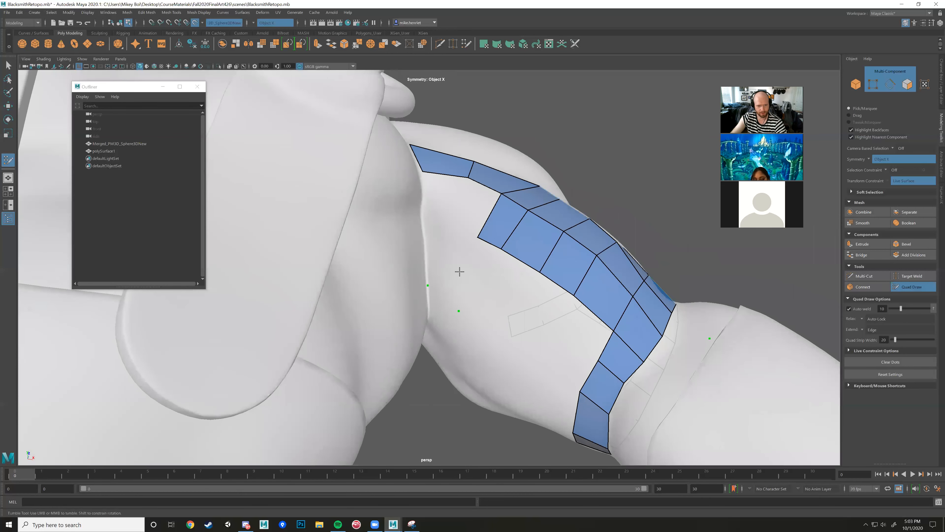
pyautogui.keyDown('shift'); pyautogui.click(424, 227); pyautogui.keyUp('shift')
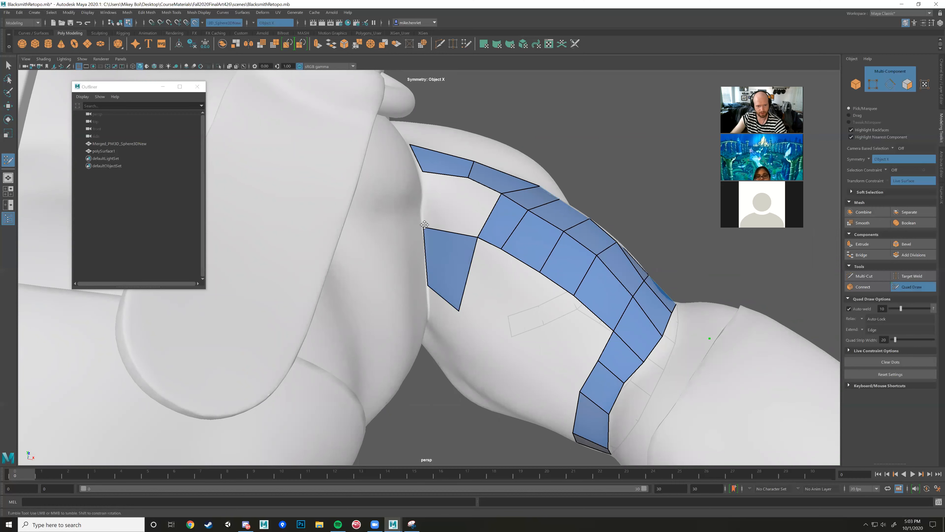
# - Split the armpit quad with an edge loop and fill the two quads between it and the deltoid strip
pyautogui.keyDown('alt'); pyautogui.moveTo(424, 225); pyautogui.dragTo(462, 211); pyautogui.keyUp('alt')
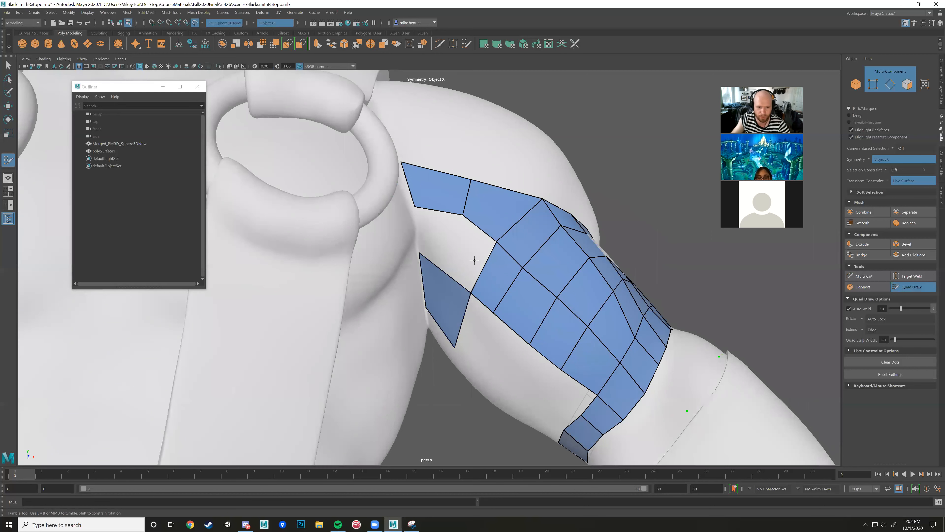
pyautogui.keyDown('ctrl'); pyautogui.click(446, 278); pyautogui.keyUp('ctrl')
pyautogui.keyDown('alt'); pyautogui.moveTo(477, 261); pyautogui.dragTo(413, 213); pyautogui.keyUp('alt')
pyautogui.keyDown('shift'); pyautogui.click(460, 254); pyautogui.keyUp('shift')
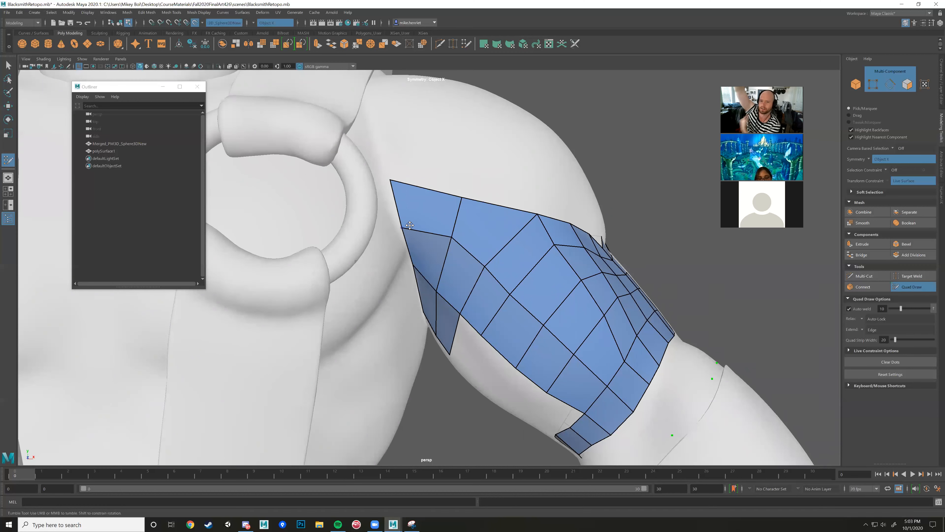
# - Extend the armpit mesh by a row of two quads along the underarm crease
pyautogui.keyDown('alt'); pyautogui.moveTo(406, 268); pyautogui.dragTo(514, 266); pyautogui.keyUp('alt')
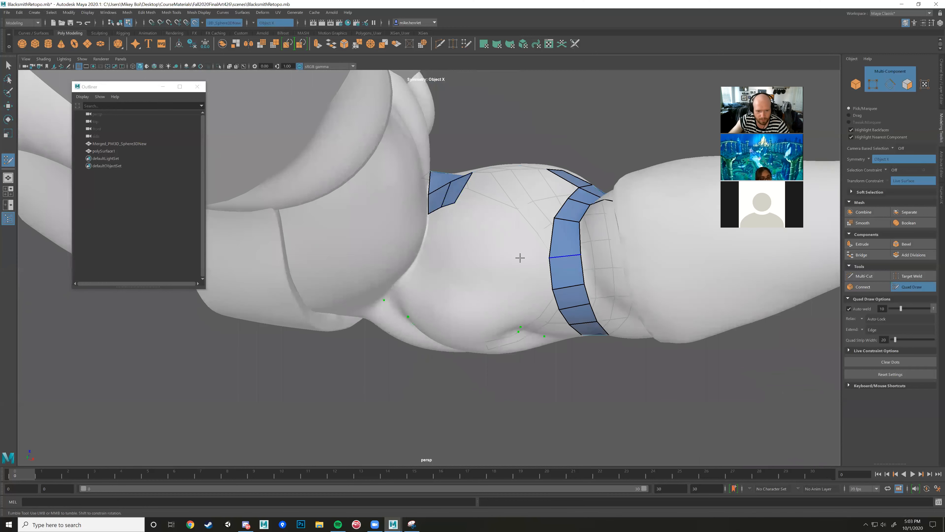
pyautogui.moveTo(427, 245)
pyautogui.keyDown('alt'); pyautogui.mouseDown()
pyautogui.moveTo(429, 255)
pyautogui.moveTo(431, 233)
pyautogui.mouseUp(); pyautogui.keyUp('alt')
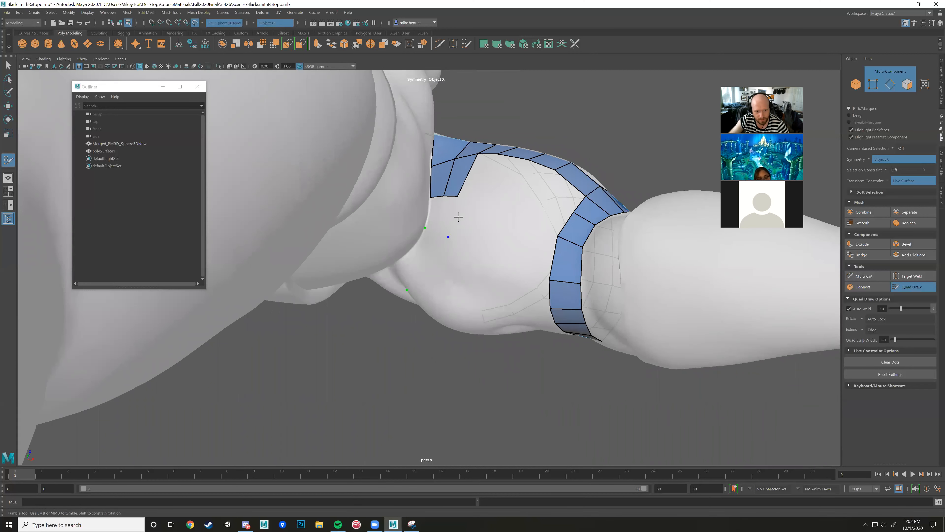
pyautogui.keyDown('shift'); pyautogui.click(446, 219); pyautogui.keyUp('shift')
pyautogui.keyDown('shift'); pyautogui.click(434, 215); pyautogui.keyUp('shift')
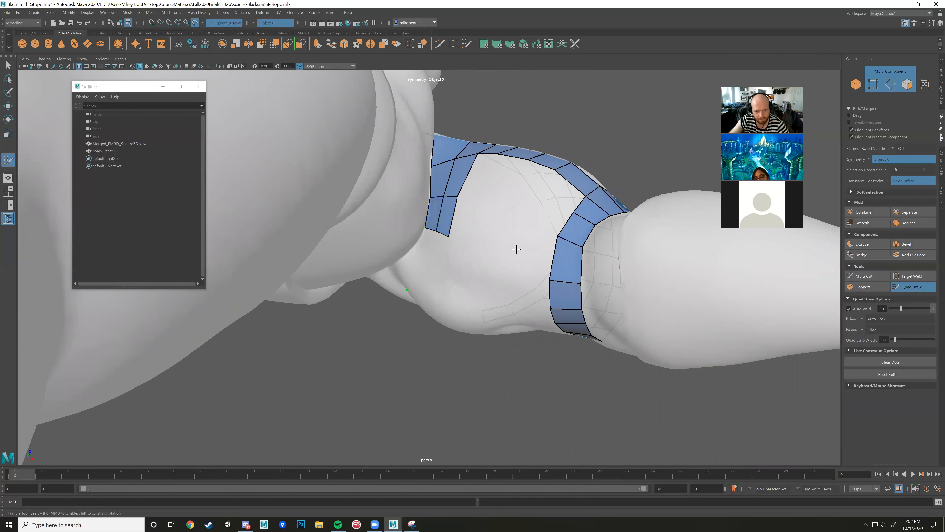
# - Bridge the armpit quads to the elbow ring with a long underarm quad and divide it with edge loops
pyautogui.keyDown('shift'); pyautogui.click(499, 242); pyautogui.keyUp('shift')
pyautogui.keyDown('alt'); pyautogui.moveTo(503, 196); pyautogui.dragTo(443, 164); pyautogui.keyUp('alt')
pyautogui.keyDown('ctrl'); pyautogui.click(450, 166); pyautogui.keyUp('ctrl')
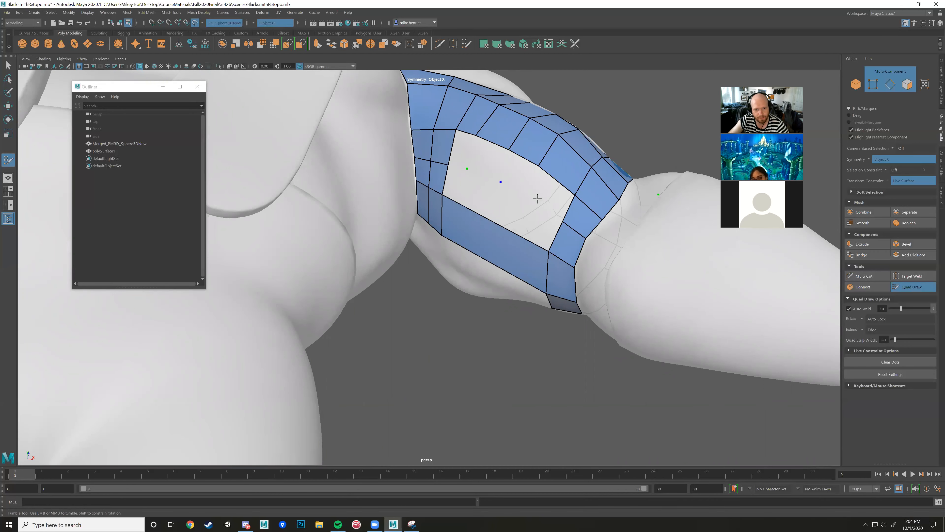
pyautogui.keyDown('ctrl'); pyautogui.click(520, 241); pyautogui.keyUp('ctrl')
pyautogui.keyDown('ctrl'); pyautogui.click(486, 224); pyautogui.keyUp('ctrl')
pyautogui.keyDown('ctrl'); pyautogui.click(461, 208); pyautogui.keyUp('ctrl')
# - Fill the enclosed hole on the inner upper arm with two rows of quads
pyautogui.keyDown('shift'); pyautogui.click(448, 180); pyautogui.keyUp('shift')
pyautogui.keyDown('shift'); pyautogui.click(480, 196); pyautogui.keyUp('shift')
pyautogui.keyDown('shift'); pyautogui.click(508, 212); pyautogui.keyUp('shift')
pyautogui.keyDown('shift'); pyautogui.click(542, 224); pyautogui.keyUp('shift')
pyautogui.keyDown('shift'); pyautogui.click(552, 196); pyautogui.keyUp('shift')
pyautogui.keyDown('shift'); pyautogui.click(517, 175); pyautogui.keyUp('shift')
pyautogui.keyDown('shift'); pyautogui.click(475, 156); pyautogui.keyUp('shift')
pyautogui.keyDown('shift'); pyautogui.click(463, 152); pyautogui.keyUp('shift')
# - Delete two quads where the front of the deltoid strip meets the biceps mesh
pyautogui.keyDown('alt'); pyautogui.moveTo(490, 203); pyautogui.dragTo(423, 191); pyautogui.keyUp('alt')
pyautogui.scroll(-6, 457, 273)
pyautogui.keyDown('alt'); pyautogui.moveTo(489, 267); pyautogui.dragTo(458, 287); pyautogui.keyUp('alt')
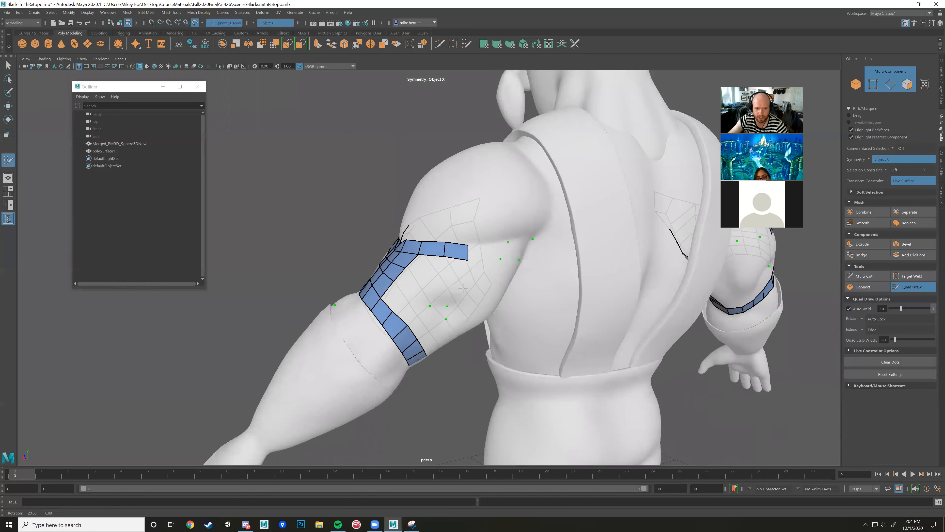
pyautogui.keyDown('alt'); pyautogui.moveTo(457, 287); pyautogui.dragTo(473, 285, button='middle'); pyautogui.keyUp('alt')
pyautogui.keyDown('alt'); pyautogui.moveTo(516, 282); pyautogui.dragTo(491, 270); pyautogui.keyUp('alt')
pyautogui.keyDown('alt'); pyautogui.moveTo(492, 270); pyautogui.dragTo(503, 331, button='right'); pyautogui.keyUp('alt')
pyautogui.keyDown('alt'); pyautogui.moveTo(541, 315); pyautogui.dragTo(576, 313); pyautogui.keyUp('alt')
pyautogui.keyDown('alt'); pyautogui.moveTo(521, 298); pyautogui.dragTo(554, 292, button='right'); pyautogui.keyUp('alt')
pyautogui.keyDown('alt'); pyautogui.moveTo(547, 298); pyautogui.dragTo(517, 285); pyautogui.keyUp('alt')
pyautogui.keyDown('alt'); pyautogui.moveTo(517, 285); pyautogui.dragTo(542, 264, button='right'); pyautogui.keyUp('alt')
pyautogui.keyDown('ctrl'); pyautogui.keyDown('shift'); pyautogui.click(530, 245); pyautogui.keyUp('shift'); pyautogui.keyUp('ctrl')
pyautogui.keyDown('ctrl'); pyautogui.keyDown('shift'); pyautogui.click(558, 266); pyautogui.keyUp('shift'); pyautogui.keyUp('ctrl')
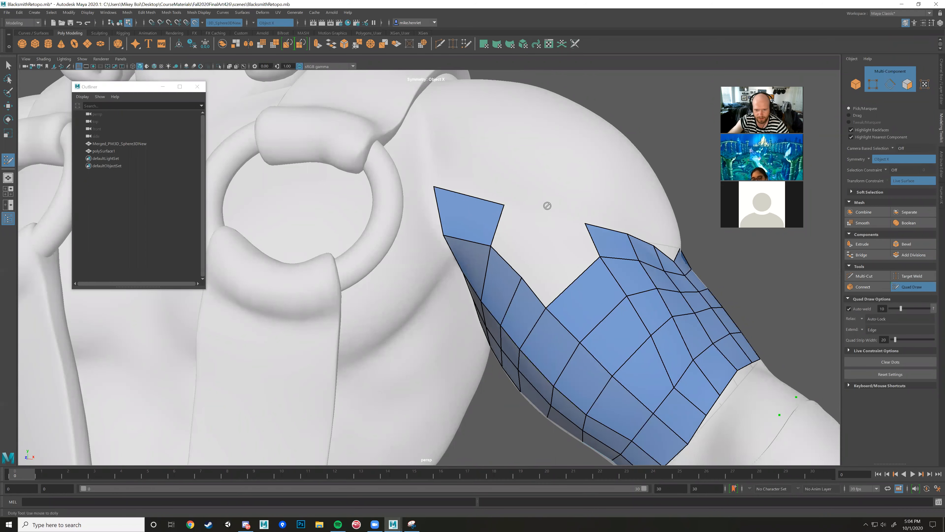
# - Close the gap at the front of the deltoid strip, bridging the strip with one quad and filling beneath it
pyautogui.keyDown('alt'); pyautogui.moveTo(561, 214); pyautogui.dragTo(487, 267); pyautogui.keyUp('alt')
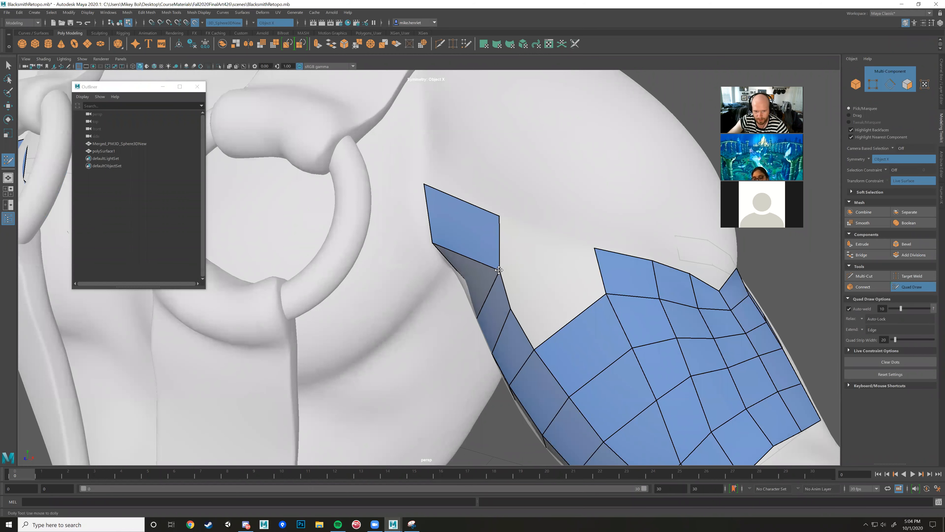
pyautogui.keyDown('shift'); pyautogui.click(556, 253); pyautogui.keyUp('shift')
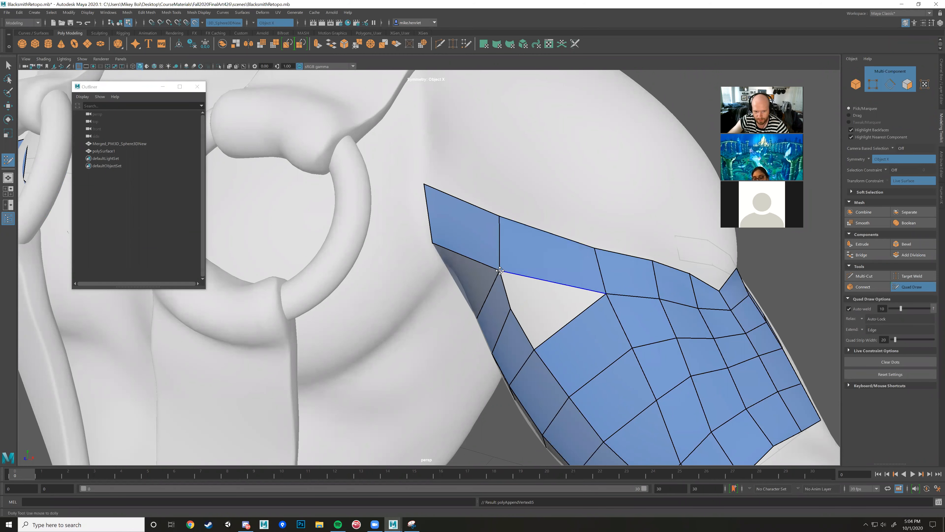
pyautogui.keyDown('alt'); pyautogui.moveTo(498, 270); pyautogui.dragTo(514, 221); pyautogui.keyUp('alt')
pyautogui.keyDown('alt'); pyautogui.moveTo(597, 249); pyautogui.dragTo(525, 268); pyautogui.keyUp('alt')
pyautogui.keyDown('alt'); pyautogui.moveTo(514, 285); pyautogui.dragTo(553, 225, button='middle'); pyautogui.keyUp('alt')
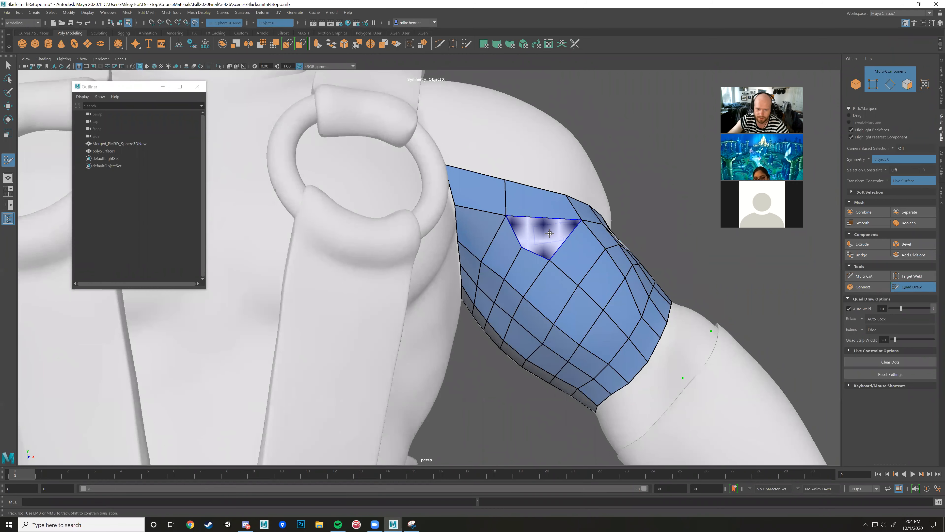
# - Place two dots behind the armpit and fill a column of quads along the crease down to the underarm mesh
pyautogui.keyDown('alt'); pyautogui.moveTo(579, 245); pyautogui.dragTo(392, 298); pyautogui.keyUp('alt')
pyautogui.keyDown('alt'); pyautogui.moveTo(504, 276); pyautogui.dragTo(519, 262); pyautogui.keyUp('alt')
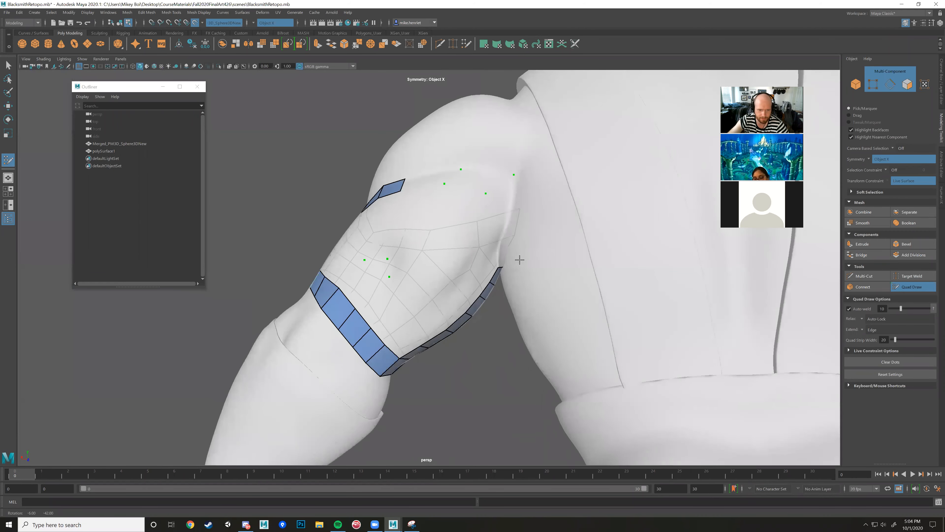
pyautogui.keyDown('alt'); pyautogui.moveTo(519, 261); pyautogui.dragTo(534, 281, button='middle'); pyautogui.keyUp('alt')
pyautogui.keyDown('alt'); pyautogui.moveTo(534, 281); pyautogui.dragTo(457, 172); pyautogui.keyUp('alt')
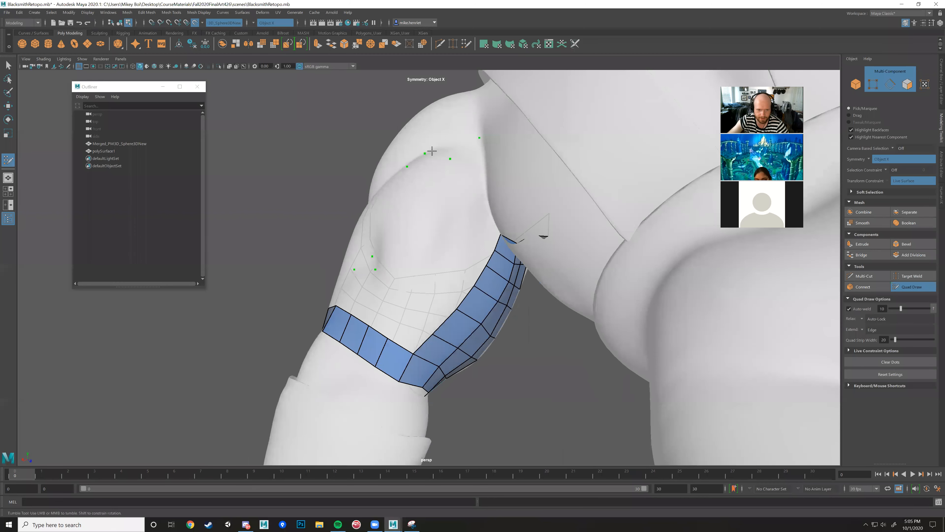
pyautogui.click(484, 191)
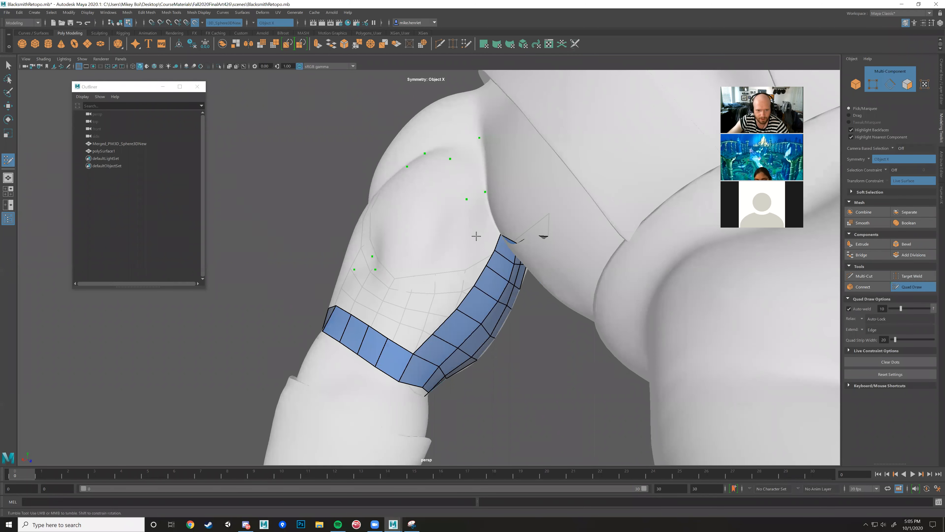
pyautogui.keyDown('shift'); pyautogui.click(487, 215); pyautogui.keyUp('shift')
pyautogui.keyDown('shift'); pyautogui.click(473, 169); pyautogui.keyUp('shift')
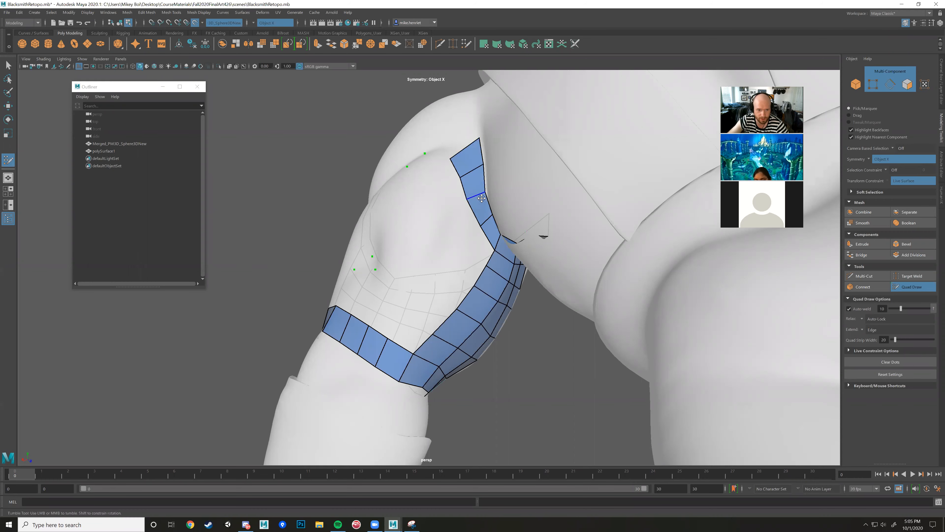
# - Fill two quads beside the rear armpit column and stretch their outer edges down the triceps to the elbow ring
pyautogui.keyDown('alt'); pyautogui.moveTo(469, 164); pyautogui.dragTo(488, 197); pyautogui.keyUp('alt')
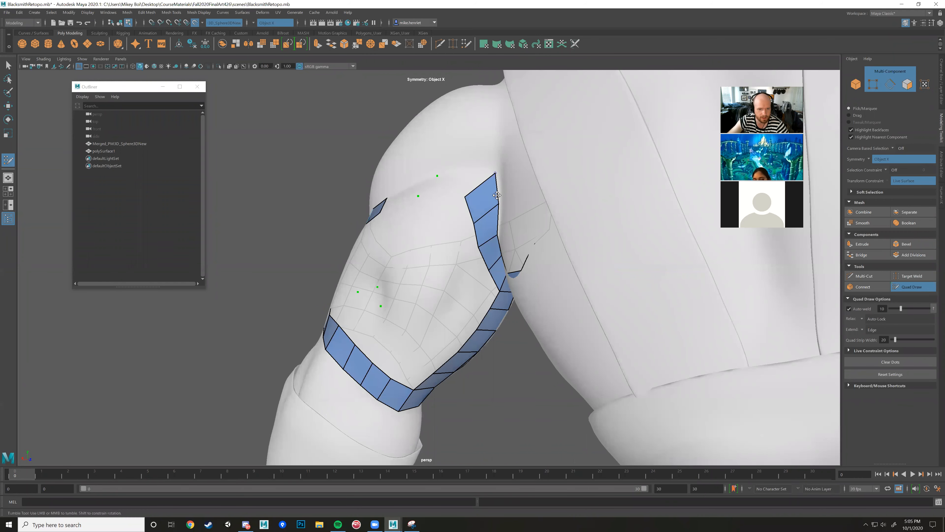
pyautogui.keyDown('alt'); pyautogui.moveTo(498, 201); pyautogui.dragTo(484, 230); pyautogui.keyUp('alt')
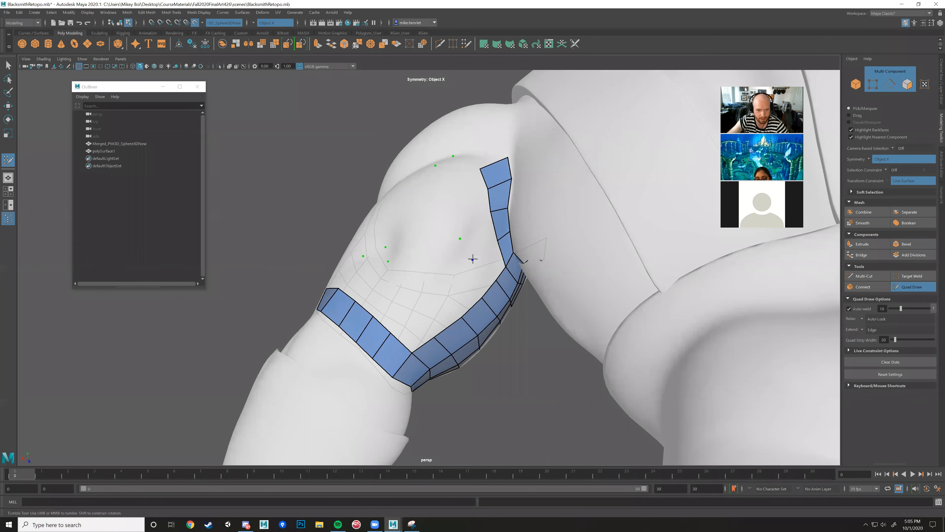
pyautogui.keyDown('shift'); pyautogui.click(473, 235); pyautogui.keyUp('shift')
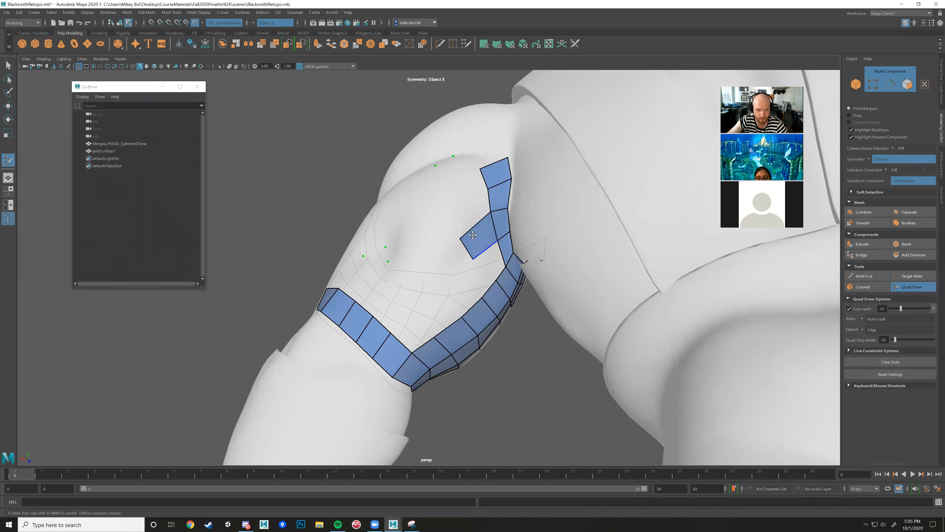
pyautogui.keyDown('shift'); pyautogui.click(457, 225); pyautogui.keyUp('shift')
pyautogui.moveTo(454, 231); pyautogui.dragTo(380, 323)
pyautogui.keyDown('alt'); pyautogui.moveTo(434, 276); pyautogui.dragTo(359, 317); pyautogui.keyUp('alt')
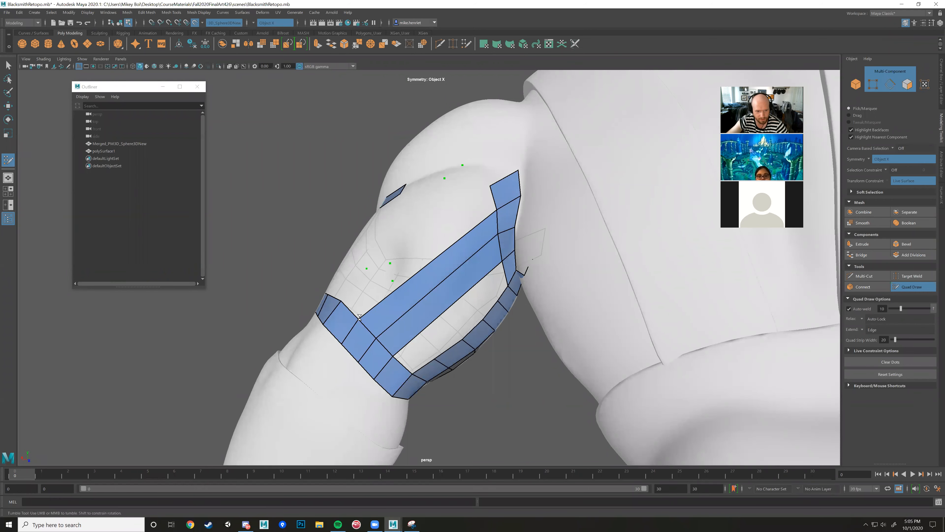
# - Insert three edge loops across the two long triceps strips
pyautogui.moveTo(425, 283)
pyautogui.keyDown('alt'); pyautogui.mouseDown()
pyautogui.moveTo(432, 297)
pyautogui.moveTo(416, 289)
pyautogui.mouseUp(); pyautogui.keyUp('alt')
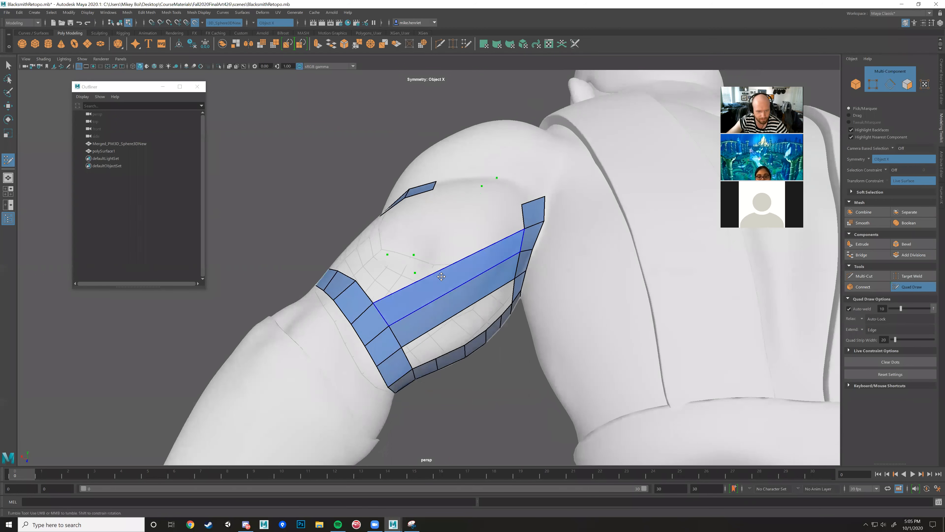
pyautogui.keyDown('alt'); pyautogui.moveTo(415, 289); pyautogui.dragTo(469, 274, button='middle'); pyautogui.keyUp('alt')
pyautogui.keyDown('alt'); pyautogui.moveTo(468, 275); pyautogui.dragTo(475, 279, button='right'); pyautogui.keyUp('alt')
pyautogui.moveTo(475, 278)
pyautogui.keyDown('alt'); pyautogui.mouseDown()
pyautogui.moveTo(462, 302)
pyautogui.moveTo(485, 328)
pyautogui.moveTo(499, 300)
pyautogui.moveTo(475, 280)
pyautogui.moveTo(496, 270)
pyautogui.moveTo(501, 287)
pyautogui.moveTo(467, 262)
pyautogui.mouseUp(); pyautogui.keyUp('alt')
pyautogui.keyDown('ctrl'); pyautogui.click(476, 278); pyautogui.keyUp('ctrl')
pyautogui.keyDown('alt'); pyautogui.moveTo(467, 262); pyautogui.dragTo(454, 247, button='right'); pyautogui.keyUp('alt')
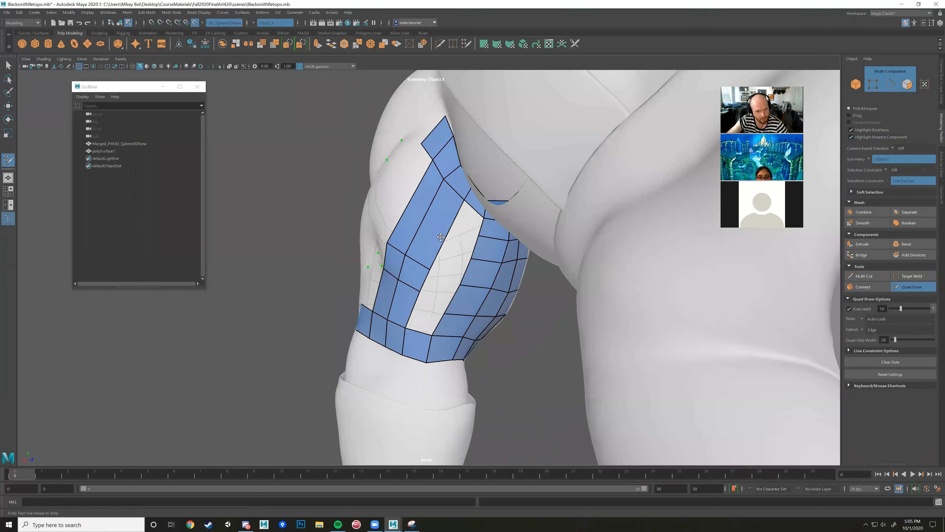
pyautogui.keyDown('ctrl'); pyautogui.click(454, 219); pyautogui.keyUp('ctrl')
pyautogui.keyDown('ctrl'); pyautogui.click(443, 243); pyautogui.keyUp('ctrl')
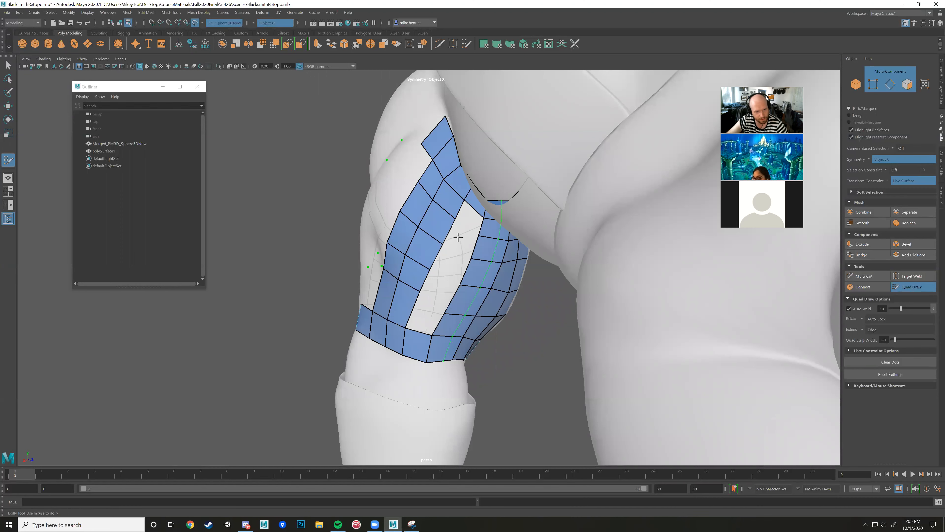
# - Fill the open gap between the two columns on the back of the upper arm with quads down to the elbow ring
pyautogui.keyDown('alt'); pyautogui.moveTo(458, 237); pyautogui.dragTo(472, 220); pyautogui.keyUp('alt')
pyautogui.keyDown('shift'); pyautogui.click(471, 218); pyautogui.keyUp('shift')
pyautogui.keyDown('shift'); pyautogui.click(471, 218); pyautogui.keyUp('shift')
pyautogui.keyDown('shift'); pyautogui.click(456, 236); pyautogui.keyUp('shift')
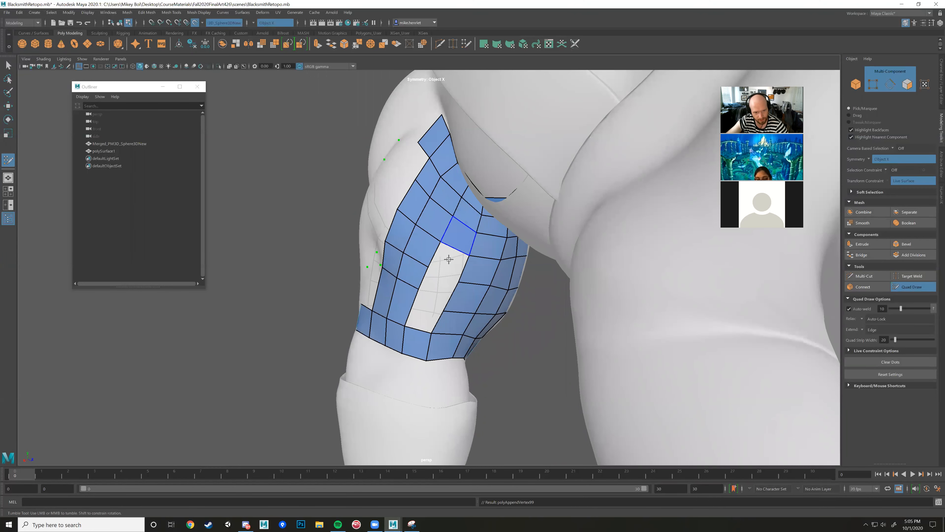
pyautogui.keyDown('shift'); pyautogui.click(448, 261); pyautogui.keyUp('shift')
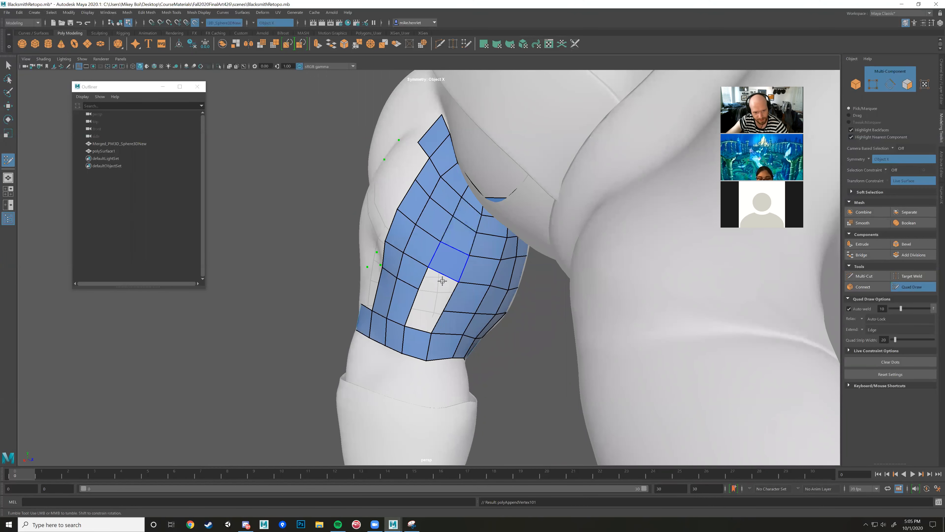
pyautogui.keyDown('shift'); pyautogui.click(424, 310); pyautogui.keyUp('shift')
# - Place dots on the outer upper arm above the triceps columns and fill two adjoining quads between them
pyautogui.moveTo(424, 310)
pyautogui.keyDown('alt'); pyautogui.mouseDown()
pyautogui.moveTo(452, 321)
pyautogui.moveTo(435, 311)
pyautogui.moveTo(513, 311)
pyautogui.mouseUp(); pyautogui.keyUp('alt')
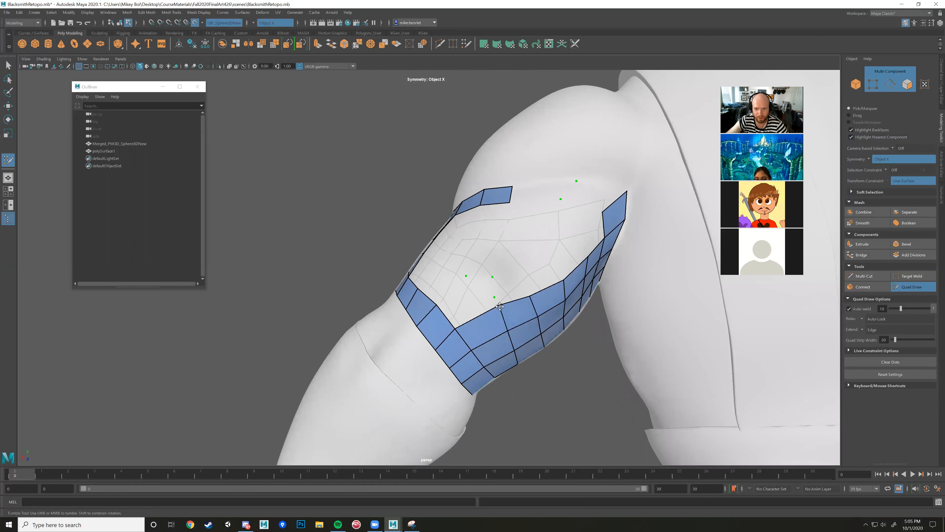
pyautogui.moveTo(513, 302)
pyautogui.mouseDown()
pyautogui.moveTo(482, 302)
pyautogui.moveTo(471, 291)
pyautogui.moveTo(494, 316)
pyautogui.mouseUp()
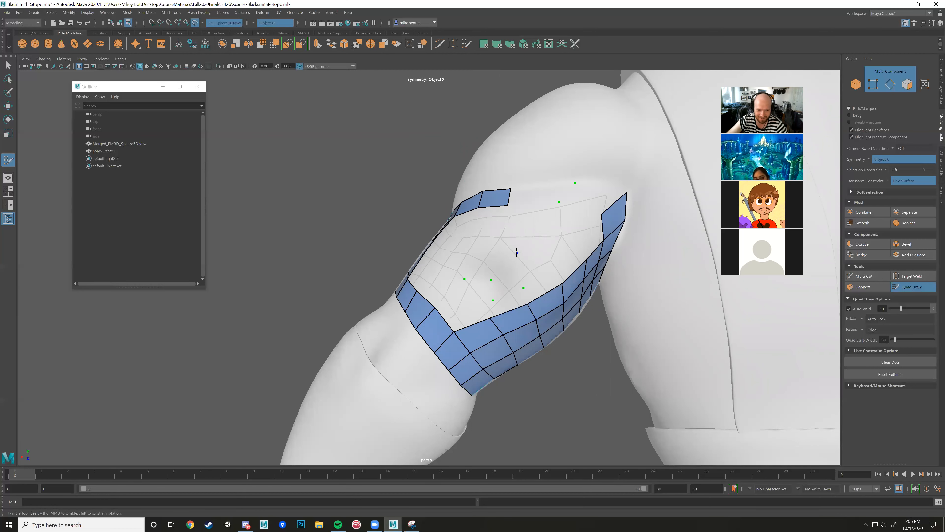
pyautogui.keyDown('alt'); pyautogui.moveTo(481, 261); pyautogui.dragTo(507, 281); pyautogui.keyUp('alt')
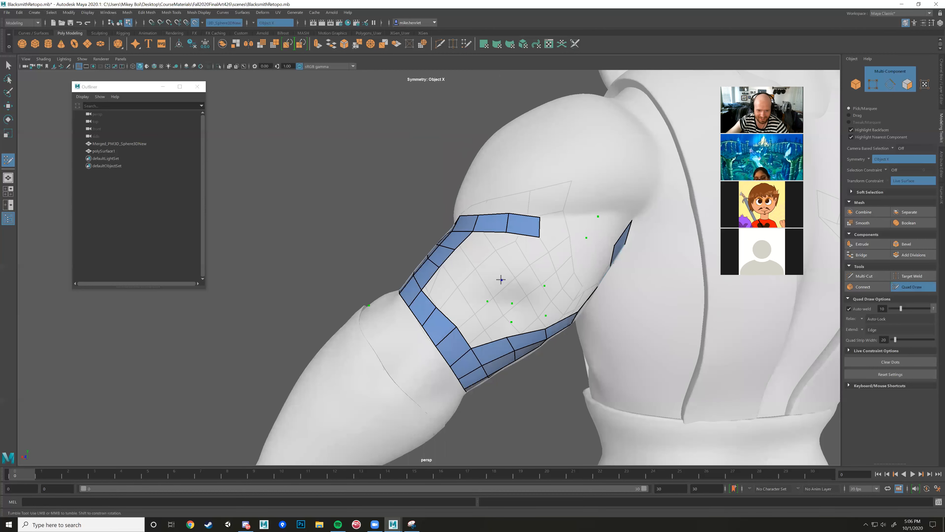
pyautogui.keyDown('shift'); pyautogui.click(506, 292); pyautogui.keyUp('shift')
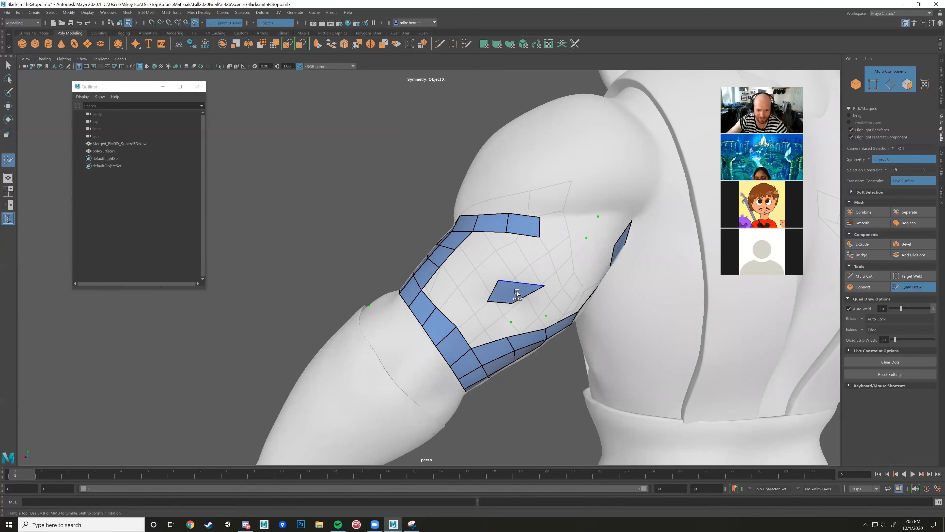
pyautogui.keyDown('shift'); pyautogui.click(524, 308); pyautogui.keyUp('shift')
pyautogui.keyDown('alt'); pyautogui.moveTo(524, 309); pyautogui.dragTo(466, 284); pyautogui.keyUp('alt')
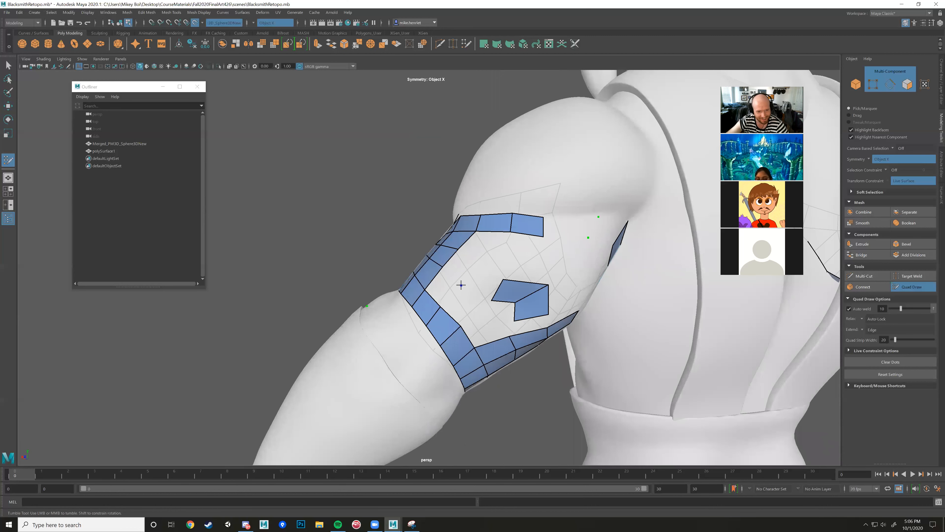
# - Fill the quads connecting the small outer-arm patch to the columns above the elbow ring
pyautogui.keyDown('shift'); pyautogui.click(461, 266); pyautogui.keyUp('shift')
pyautogui.keyDown('shift'); pyautogui.click(482, 281); pyautogui.keyUp('shift')
pyautogui.keyDown('shift'); pyautogui.click(463, 303); pyautogui.keyUp('shift')
pyautogui.keyDown('shift'); pyautogui.click(441, 284); pyautogui.keyUp('shift')
# - Fill the quad joining the outer-arm columns to the underside of the deltoid strip
pyautogui.keyDown('alt'); pyautogui.moveTo(441, 285); pyautogui.dragTo(487, 304); pyautogui.keyUp('alt')
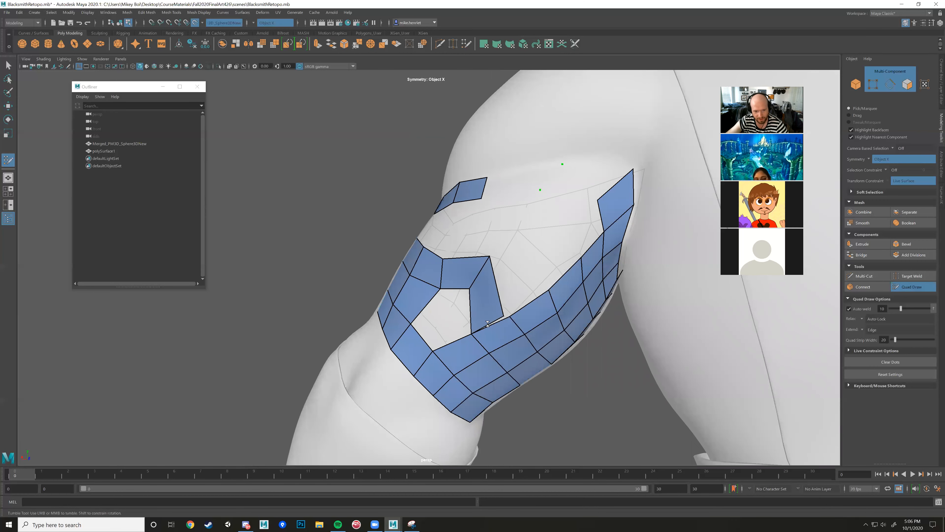
pyautogui.keyDown('alt'); pyautogui.moveTo(493, 279); pyautogui.dragTo(495, 297); pyautogui.keyUp('alt')
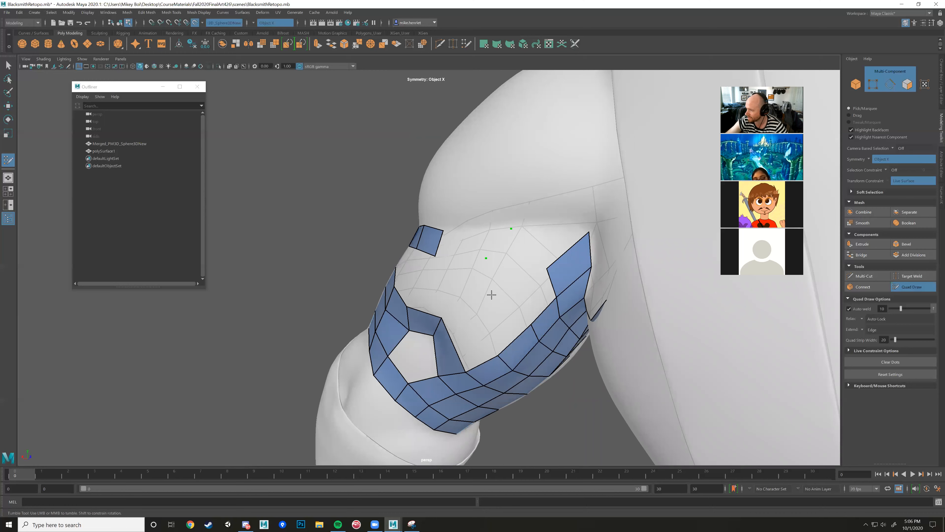
pyautogui.keyDown('alt'); pyautogui.moveTo(486, 294); pyautogui.dragTo(469, 262); pyautogui.keyUp('alt')
pyautogui.keyDown('shift'); pyautogui.click(475, 268); pyautogui.keyUp('shift')
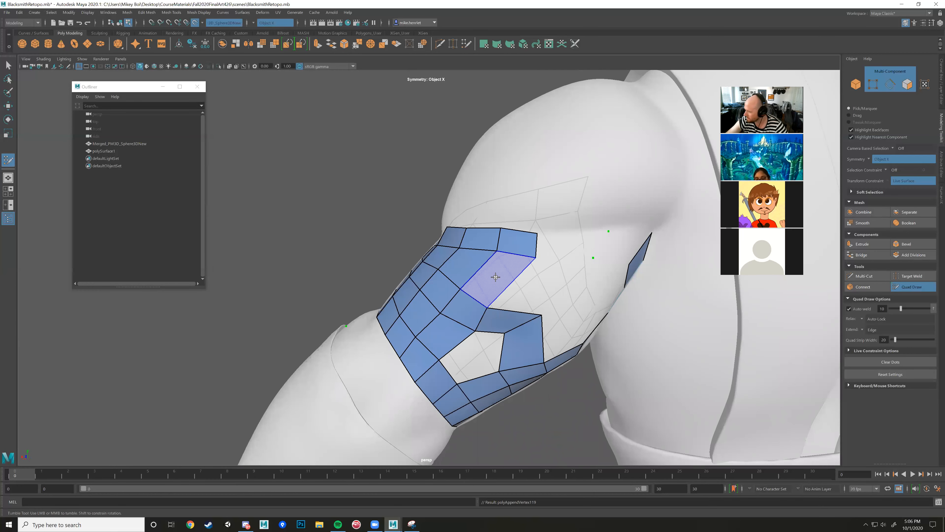
pyautogui.keyDown('alt'); pyautogui.moveTo(555, 285); pyautogui.dragTo(492, 266); pyautogui.keyUp('alt')
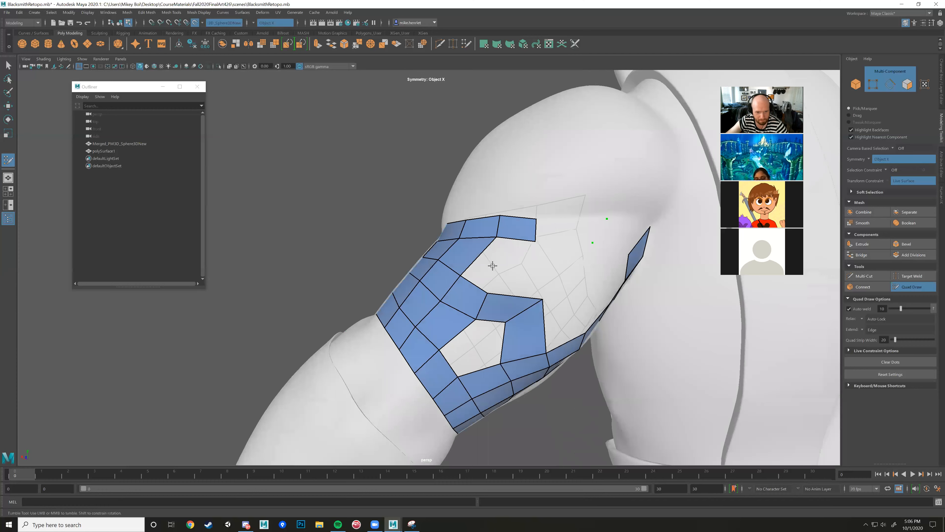
pyautogui.keyDown('shift'); pyautogui.click(500, 266); pyautogui.keyUp('shift')
pyautogui.moveTo(541, 285)
pyautogui.keyDown('alt'); pyautogui.mouseDown()
pyautogui.moveTo(633, 291)
pyautogui.moveTo(538, 280)
pyautogui.moveTo(544, 266)
pyautogui.moveTo(536, 273)
pyautogui.mouseUp(); pyautogui.keyUp('alt')
pyautogui.hotkey('ctrl', 'z')
# - Extend the end of the deltoid strip around the arm and bridge it to the top of the armpit column with one quad
pyautogui.keyDown('shift'); pyautogui.click(503, 242); pyautogui.keyUp('shift')
pyautogui.moveTo(551, 231); pyautogui.dragTo(539, 228)
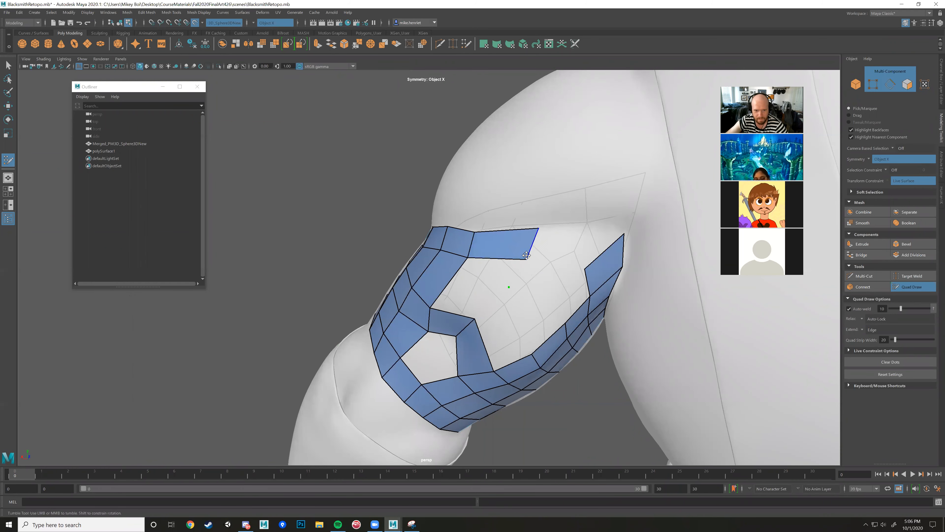
pyautogui.keyDown('shift'); pyautogui.click(566, 247); pyautogui.keyUp('shift')
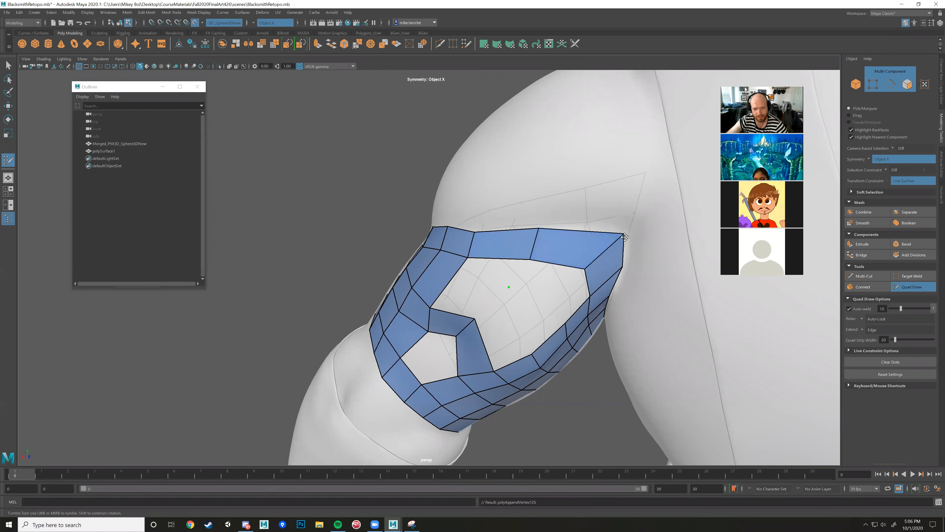
pyautogui.moveTo(625, 237); pyautogui.dragTo(621, 235)
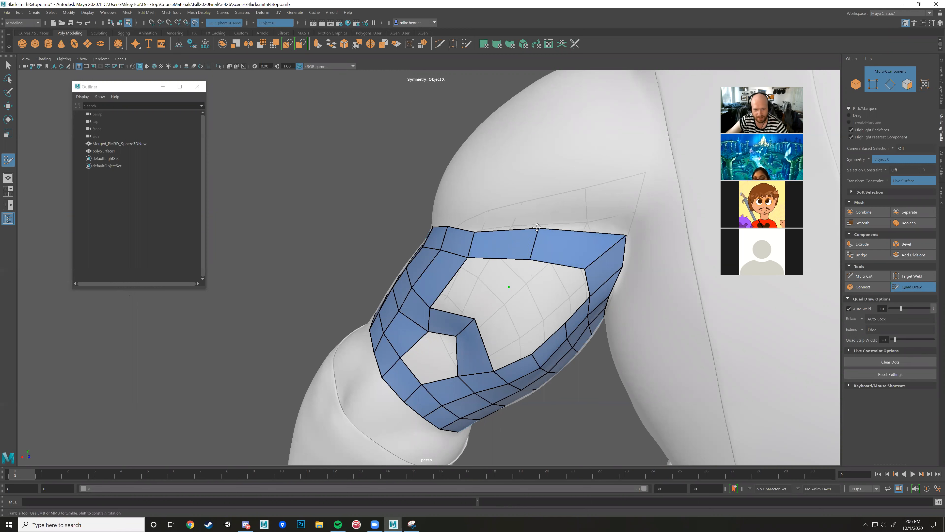
# - Fill two quads along the upper edge of the triceps mesh, between the outer-arm patch and the armpit column
pyautogui.keyDown('alt'); pyautogui.moveTo(538, 228); pyautogui.dragTo(553, 242); pyautogui.keyUp('alt')
pyautogui.keyDown('alt'); pyautogui.moveTo(580, 272); pyautogui.dragTo(498, 276); pyautogui.keyUp('alt')
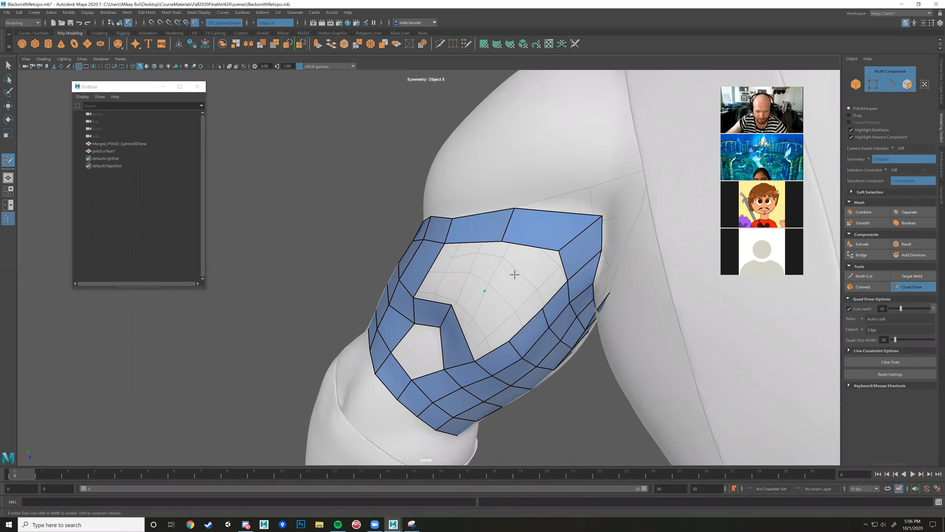
pyautogui.keyDown('alt'); pyautogui.moveTo(532, 284); pyautogui.dragTo(501, 294); pyautogui.keyUp('alt')
pyautogui.keyDown('shift'); pyautogui.click(497, 223); pyautogui.keyUp('shift')
pyautogui.keyDown('shift'); pyautogui.click(467, 249); pyautogui.keyUp('shift')
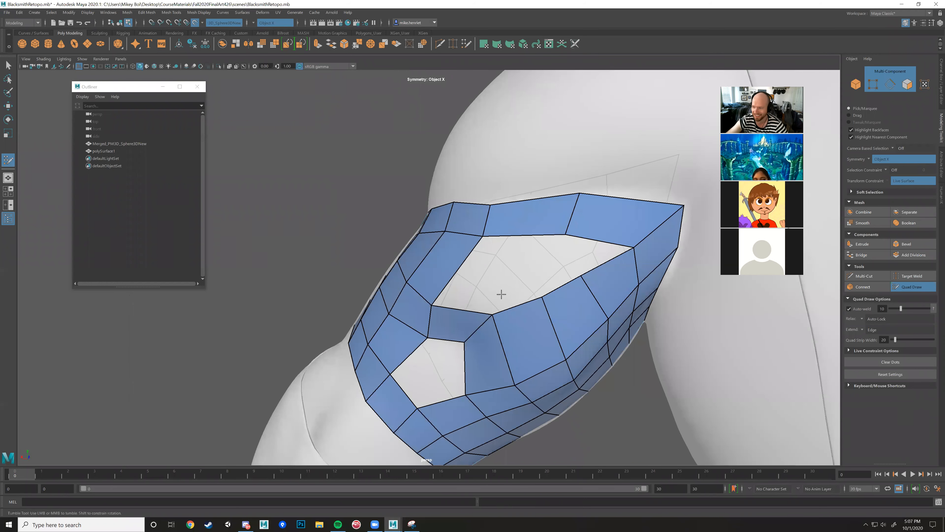
# - Fill the large gap beneath the deltoid strip with quads, leaving only a small triangular hole near the armpit
pyautogui.keyDown('alt'); pyautogui.moveTo(556, 233); pyautogui.dragTo(600, 270); pyautogui.keyUp('alt')
pyautogui.keyDown('alt'); pyautogui.moveTo(600, 270); pyautogui.dragTo(542, 260, button='right'); pyautogui.keyUp('alt')
pyautogui.keyDown('alt'); pyautogui.moveTo(543, 260); pyautogui.dragTo(502, 271); pyautogui.keyUp('alt')
pyautogui.keyDown('shift'); pyautogui.click(536, 289); pyautogui.keyUp('shift')
pyautogui.keyDown('alt'); pyautogui.moveTo(502, 271); pyautogui.dragTo(523, 271, button='right'); pyautogui.keyUp('alt')
pyautogui.keyDown('alt'); pyautogui.moveTo(572, 294); pyautogui.dragTo(385, 284); pyautogui.keyUp('alt')
pyautogui.keyDown('alt'); pyautogui.moveTo(489, 275); pyautogui.dragTo(462, 251); pyautogui.keyUp('alt')
pyautogui.keyDown('alt'); pyautogui.moveTo(461, 251); pyautogui.dragTo(470, 276, button='middle'); pyautogui.keyUp('alt')
pyautogui.moveTo(470, 276)
pyautogui.keyDown('alt'); pyautogui.mouseDown()
pyautogui.moveTo(446, 266)
pyautogui.moveTo(498, 275)
pyautogui.moveTo(485, 300)
pyautogui.mouseUp(); pyautogui.keyUp('alt')
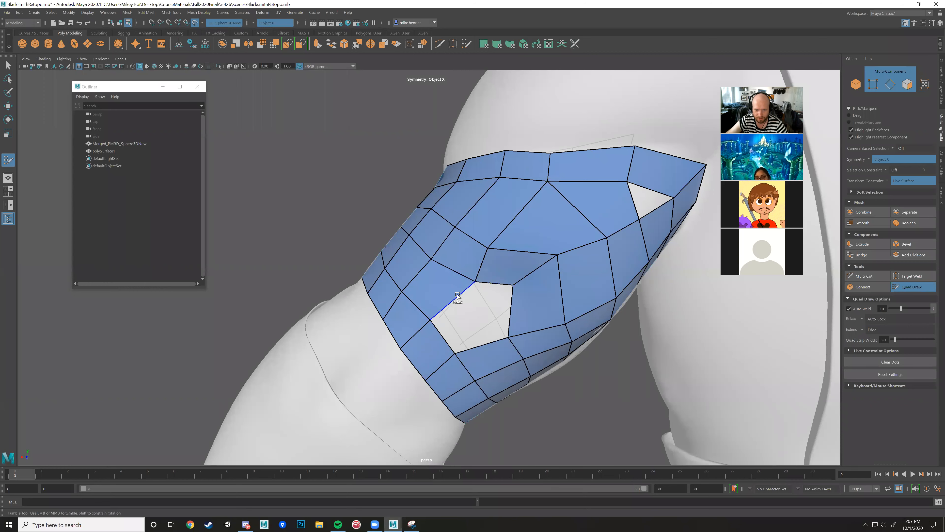
# - Shift the vertices along the deltoid strip toward the armpit to even out the quad spacing
pyautogui.moveTo(476, 297)
pyautogui.keyDown('alt'); pyautogui.mouseDown()
pyautogui.moveTo(465, 292)
pyautogui.moveTo(470, 306)
pyautogui.mouseUp(); pyautogui.keyUp('alt')
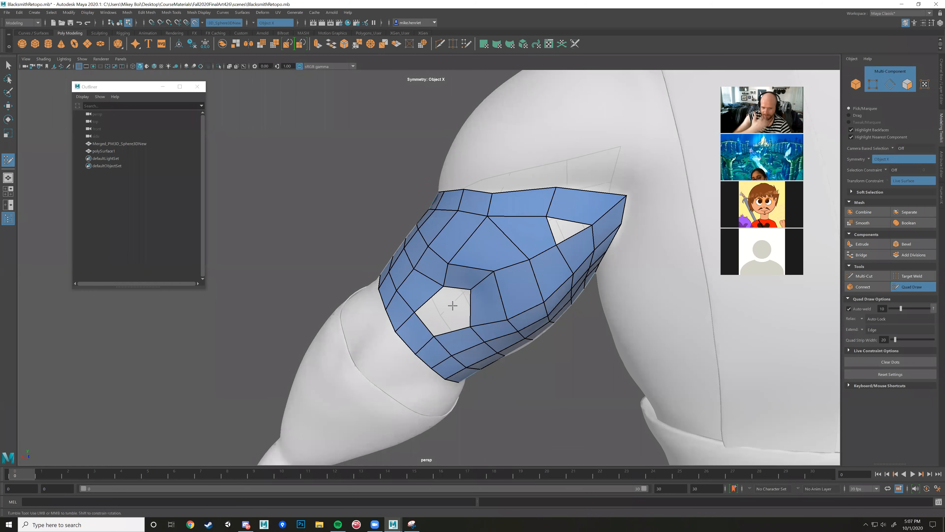
pyautogui.keyDown('alt'); pyautogui.moveTo(459, 305); pyautogui.dragTo(483, 294); pyautogui.keyUp('alt')
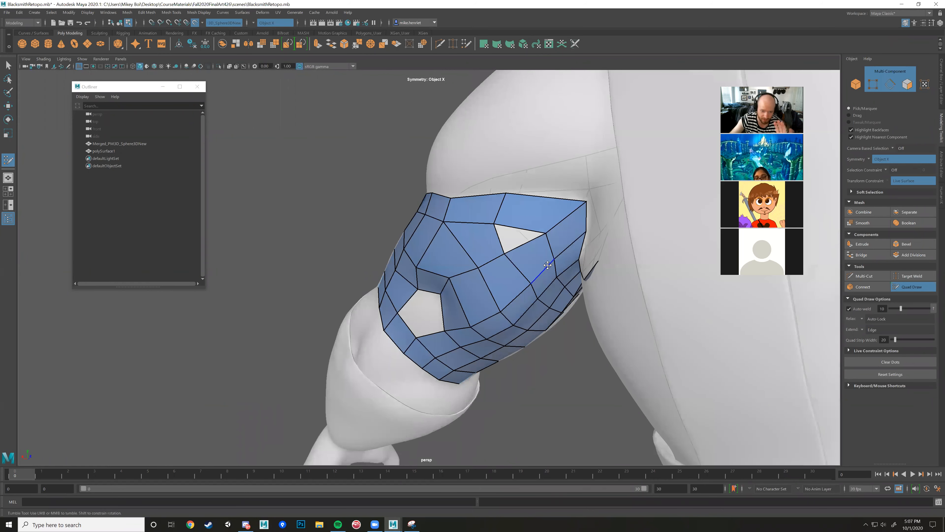
pyautogui.keyDown('alt'); pyautogui.moveTo(538, 267); pyautogui.dragTo(444, 264); pyautogui.keyUp('alt')
pyautogui.keyDown('alt'); pyautogui.moveTo(444, 264); pyautogui.dragTo(473, 287, button='middle'); pyautogui.keyUp('alt')
pyautogui.scroll(4, 473, 287)
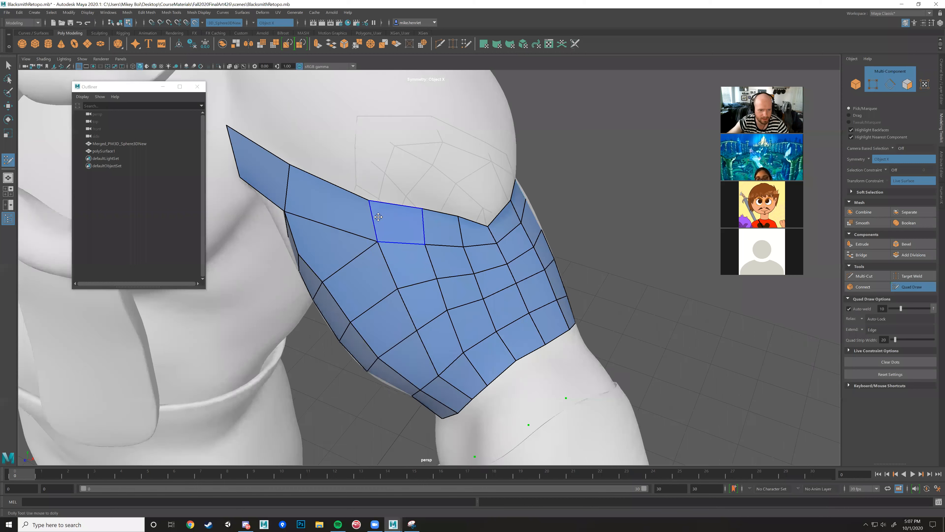
pyautogui.moveTo(365, 214); pyautogui.dragTo(350, 211)
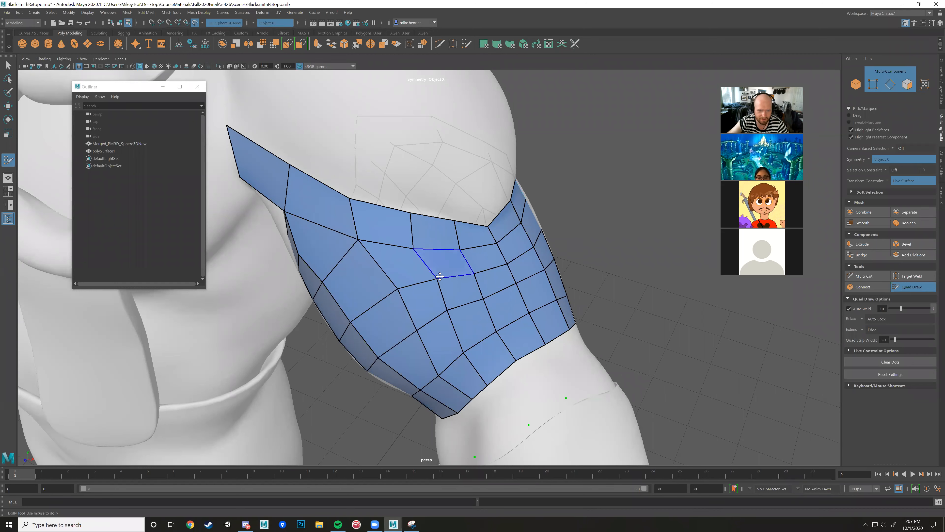
# - Insert an edge loop from the small armpit hole to the five-sided hole and fill the armpit hole with a quad
pyautogui.scroll(-2, 433, 280)
pyautogui.keyDown('alt'); pyautogui.moveTo(433, 280); pyautogui.dragTo(276, 258); pyautogui.keyUp('alt')
pyautogui.scroll(-2, 489, 259)
pyautogui.scroll(3, 489, 259)
pyautogui.keyDown('alt'); pyautogui.moveTo(489, 258); pyautogui.dragTo(467, 250); pyautogui.keyUp('alt')
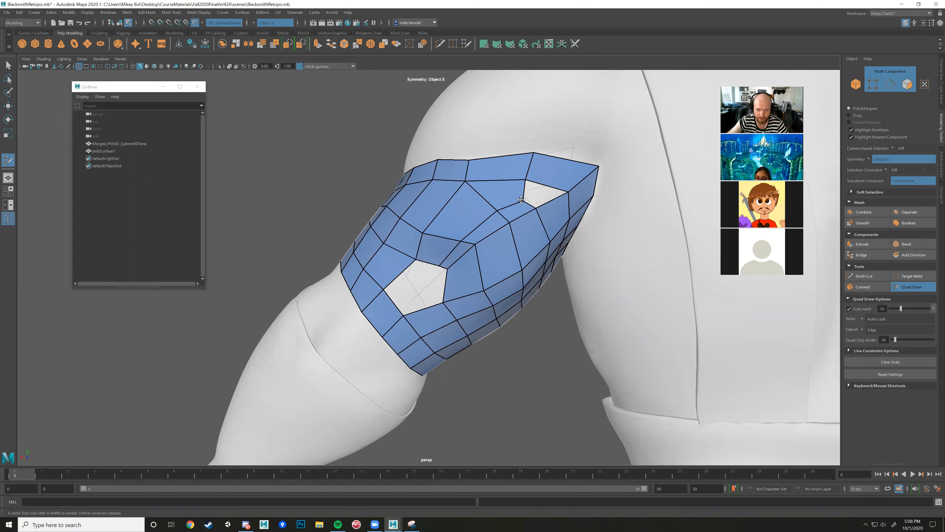
pyautogui.keyDown('shift'); pyautogui.click(530, 197); pyautogui.keyUp('shift')
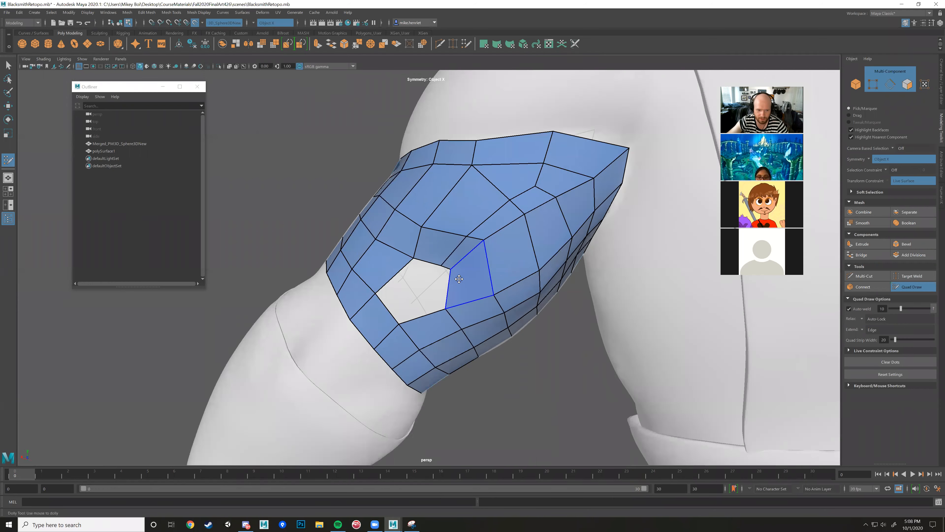
# - Adjust the corner of the five-sided hole, place dots inside it and fill it with quads around a small corner quad
pyautogui.scroll(3, 516, 250)
pyautogui.moveTo(444, 263); pyautogui.dragTo(443, 256)
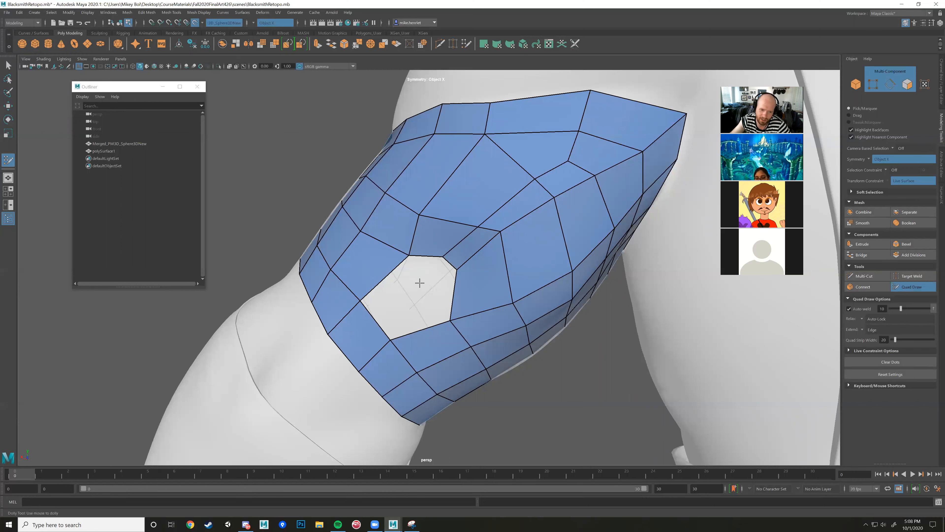
pyautogui.click(431, 269)
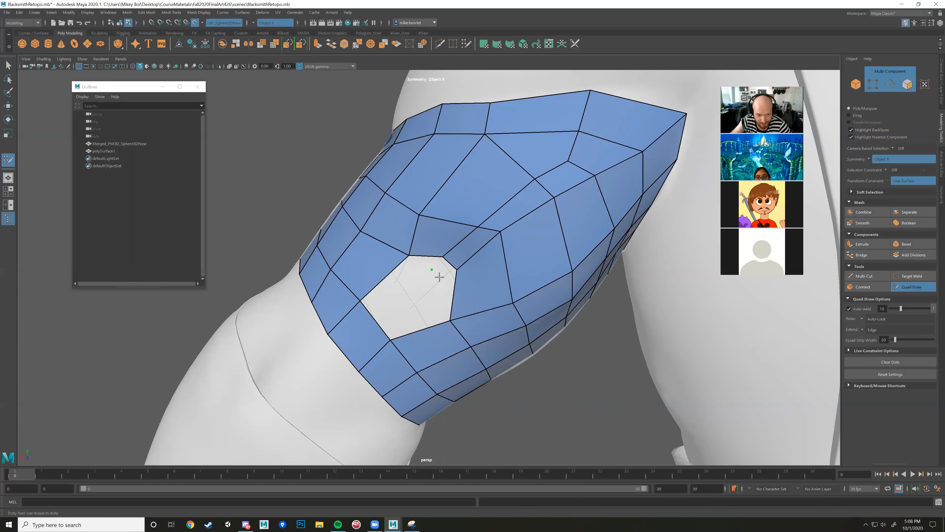
pyautogui.scroll(2, 442, 275)
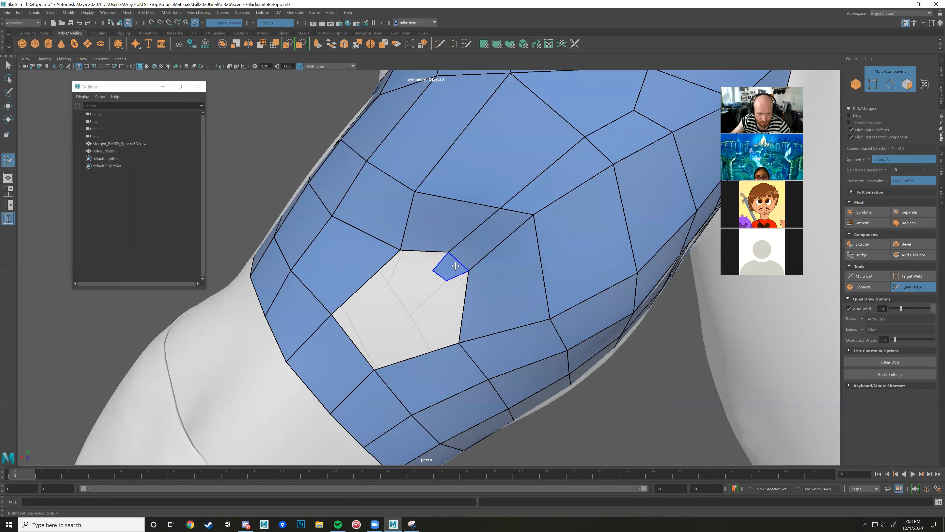
pyautogui.keyDown('shift'); pyautogui.click(401, 257); pyautogui.keyUp('shift')
pyautogui.keyDown('shift'); pyautogui.click(394, 298); pyautogui.keyUp('shift')
pyautogui.keyDown('shift'); pyautogui.click(441, 294); pyautogui.keyUp('shift')
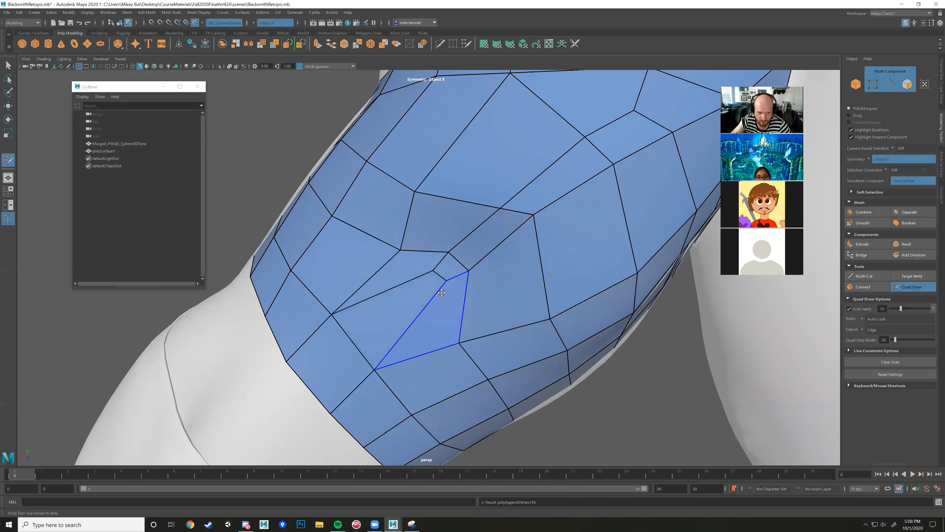
# - Relax the small quad in the filled hole and even out the surrounding vertices on the outer arm
pyautogui.moveTo(442, 281)
pyautogui.keyDown('shift'); pyautogui.mouseDown()
pyautogui.moveTo(427, 284)
pyautogui.moveTo(433, 310)
pyautogui.mouseUp(); pyautogui.keyUp('shift')
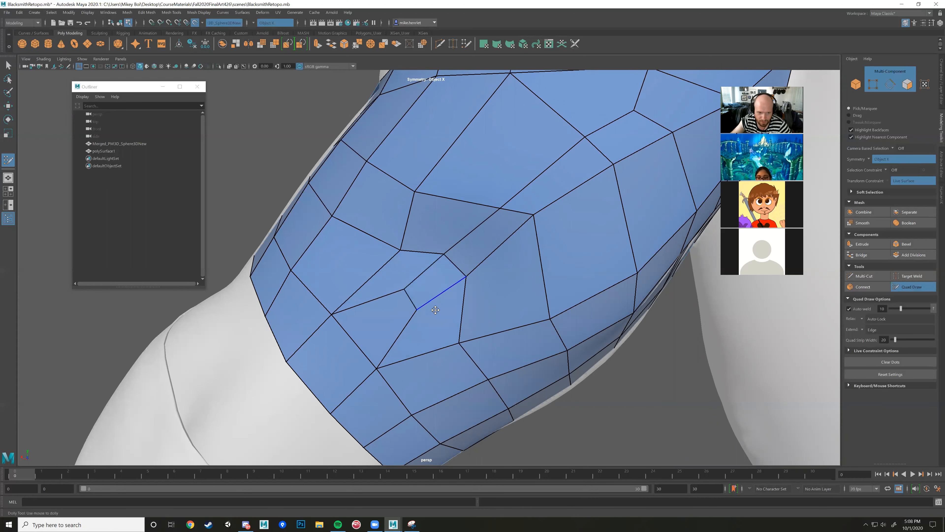
pyautogui.scroll(-5, 448, 309)
pyautogui.scroll(2, 476, 256)
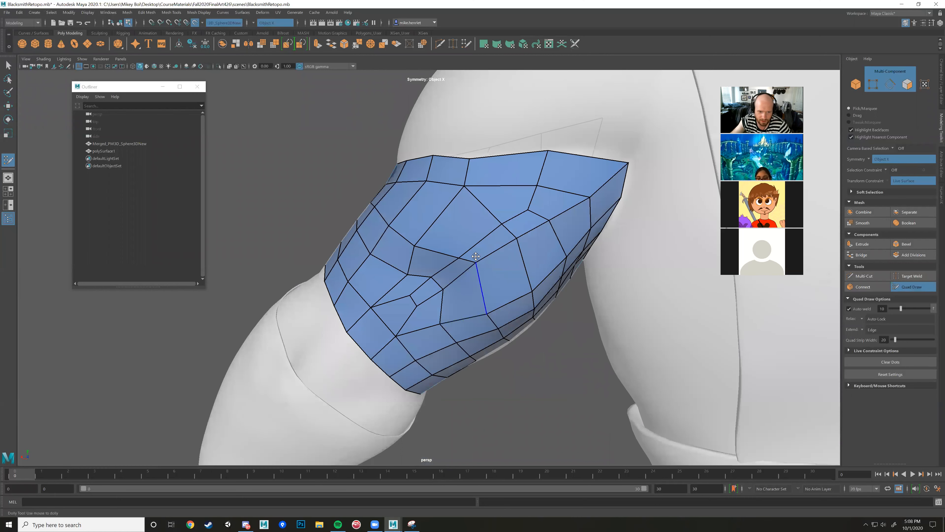
pyautogui.moveTo(457, 257); pyautogui.dragTo(444, 249)
pyautogui.moveTo(501, 223)
pyautogui.mouseDown()
pyautogui.moveTo(491, 213)
pyautogui.moveTo(477, 250)
pyautogui.moveTo(430, 269)
pyautogui.moveTo(411, 252)
pyautogui.mouseUp()
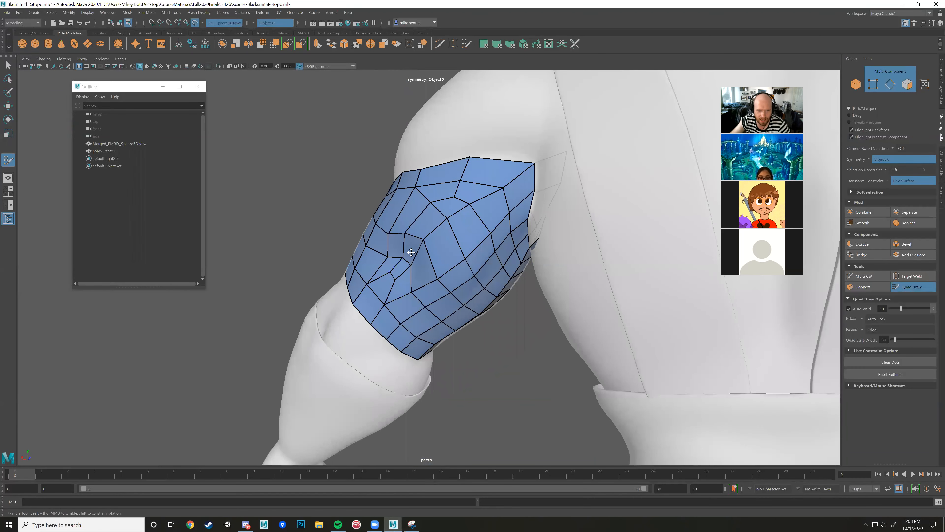
# - Delete the column of quads running down the arm beside the armpit edge, below the deltoid strip
pyautogui.keyDown('alt'); pyautogui.moveTo(505, 319); pyautogui.dragTo(372, 294); pyautogui.keyUp('alt')
pyautogui.keyDown('alt'); pyautogui.moveTo(462, 201); pyautogui.dragTo(521, 212); pyautogui.keyUp('alt')
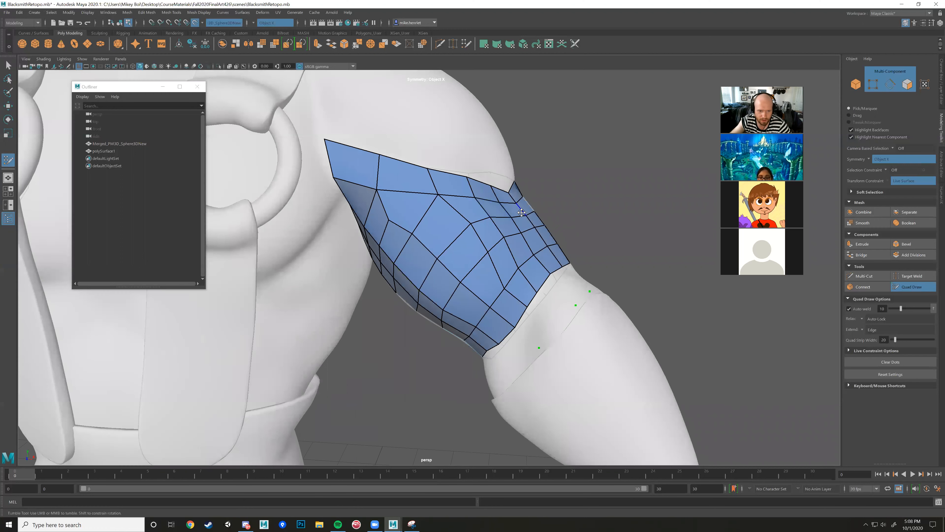
pyautogui.keyDown('alt'); pyautogui.moveTo(402, 343); pyautogui.dragTo(422, 317); pyautogui.keyUp('alt')
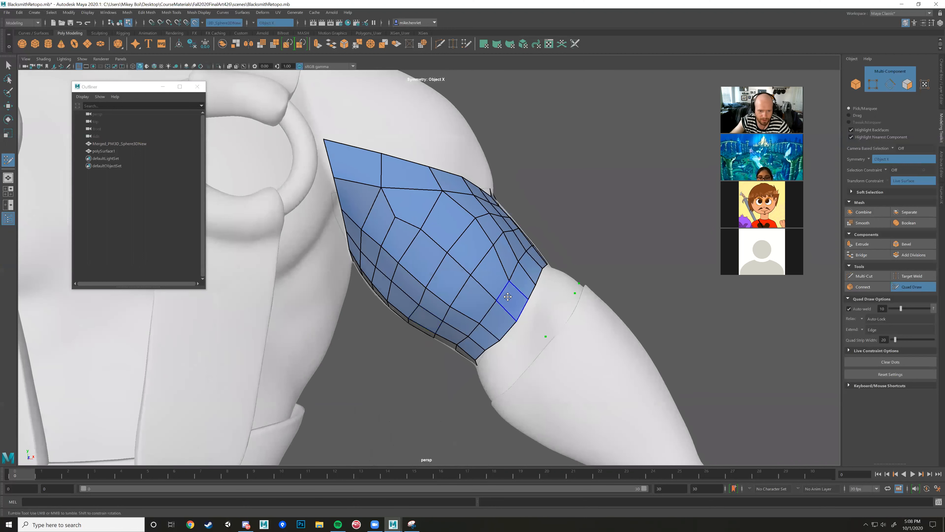
pyautogui.keyDown('alt'); pyautogui.moveTo(369, 292); pyautogui.dragTo(534, 323); pyautogui.keyUp('alt')
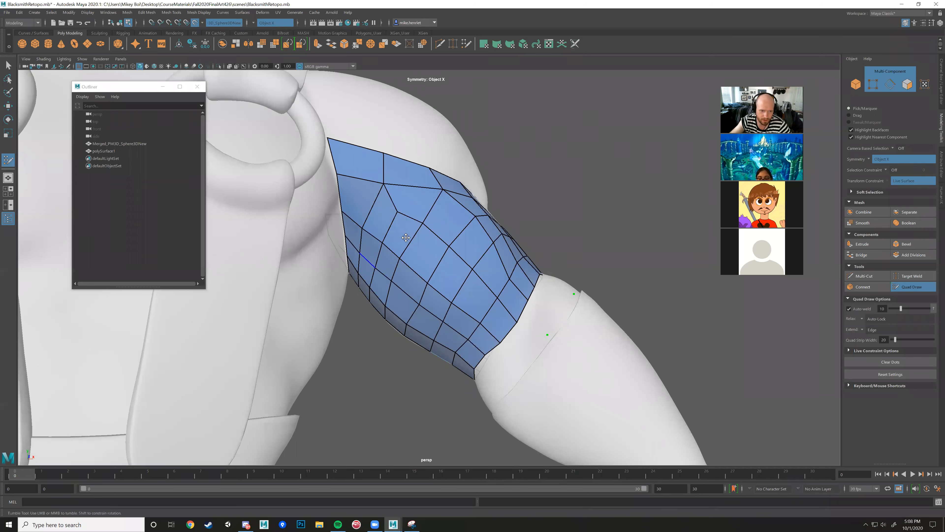
pyautogui.keyDown('ctrl'); pyautogui.keyDown('shift'); pyautogui.moveTo(387, 203); pyautogui.dragTo(367, 265); pyautogui.keyUp('shift'); pyautogui.keyUp('ctrl')
pyautogui.keyDown('ctrl'); pyautogui.keyDown('shift'); pyautogui.click(367, 270); pyautogui.keyUp('shift'); pyautogui.keyUp('ctrl')
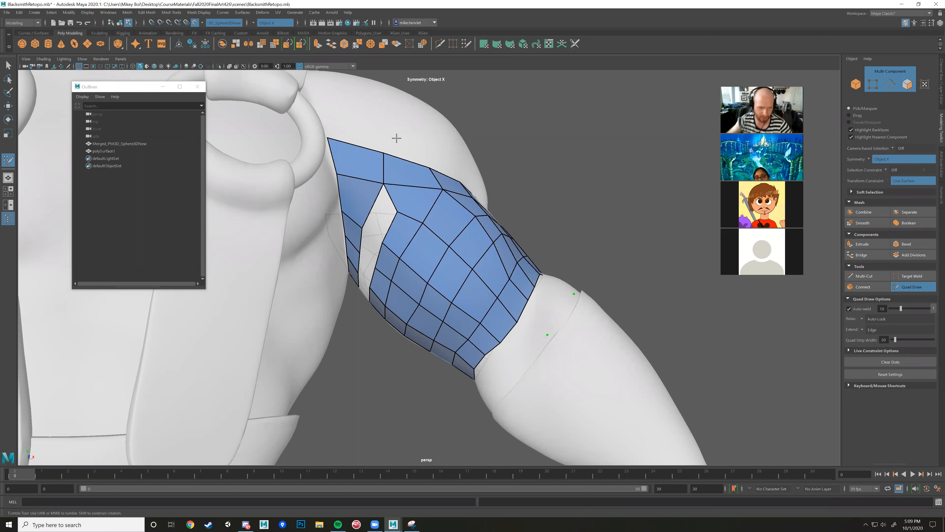
# - Try pulling the armpit-side vertex beside the deleted column out onto the torso, and undo the move
pyautogui.keyDown('alt'); pyautogui.moveTo(470, 249); pyautogui.dragTo(508, 241); pyautogui.keyUp('alt')
pyautogui.keyDown('alt'); pyautogui.moveTo(508, 242); pyautogui.dragTo(538, 273, button='middle'); pyautogui.keyUp('alt')
pyautogui.scroll(2, 538, 274)
pyautogui.keyDown('alt'); pyautogui.moveTo(538, 274); pyautogui.dragTo(299, 261); pyautogui.keyUp('alt')
pyautogui.hotkey('ctrl', 'z')
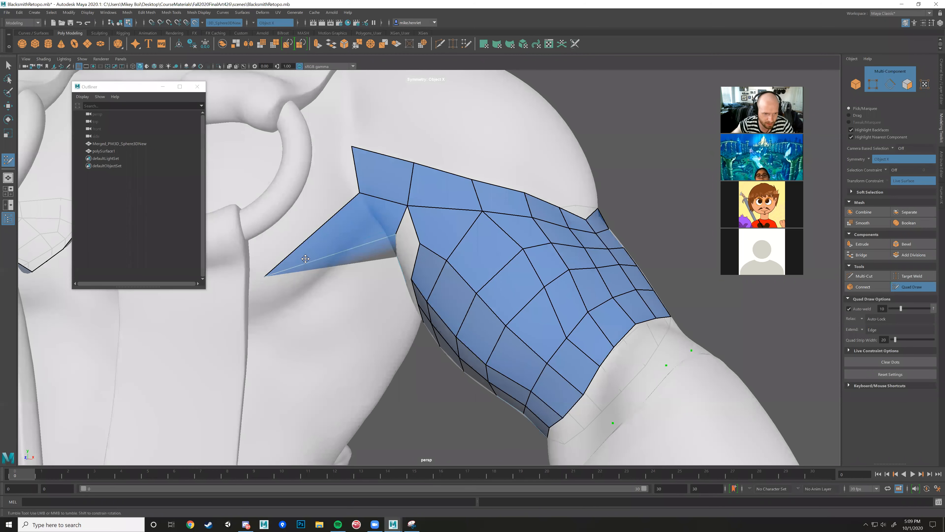
# - Undo the vertex moves beside the armpit and the deletion of the quad column running down the arm
pyautogui.hotkey('ctrl', 'z')
pyautogui.keyDown('alt'); pyautogui.moveTo(401, 241); pyautogui.dragTo(454, 235); pyautogui.keyUp('alt')
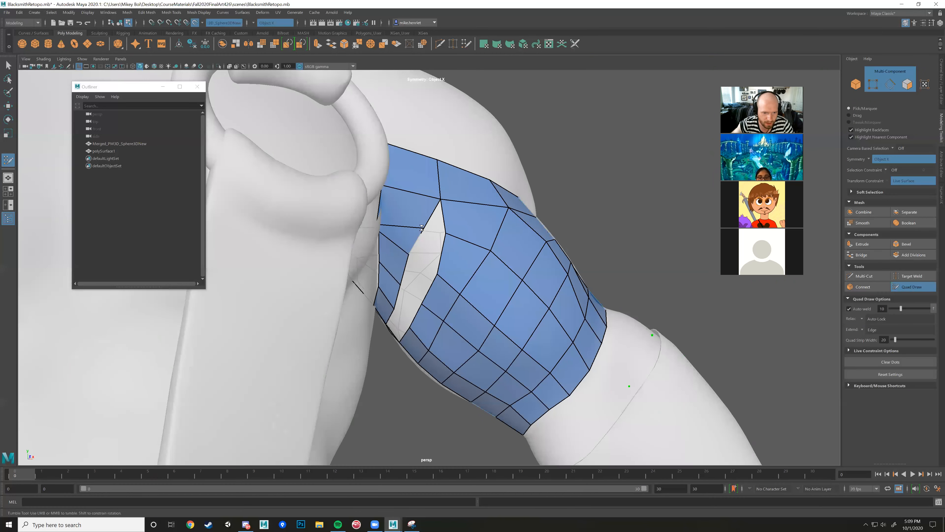
pyautogui.hotkey('ctrl', 'z')
pyautogui.hotkey('ctrl', 'z')
pyautogui.hotkey('ctrl', 'z')
pyautogui.hotkey('ctrl', 'z')
pyautogui.hotkey('ctrl', 'z')
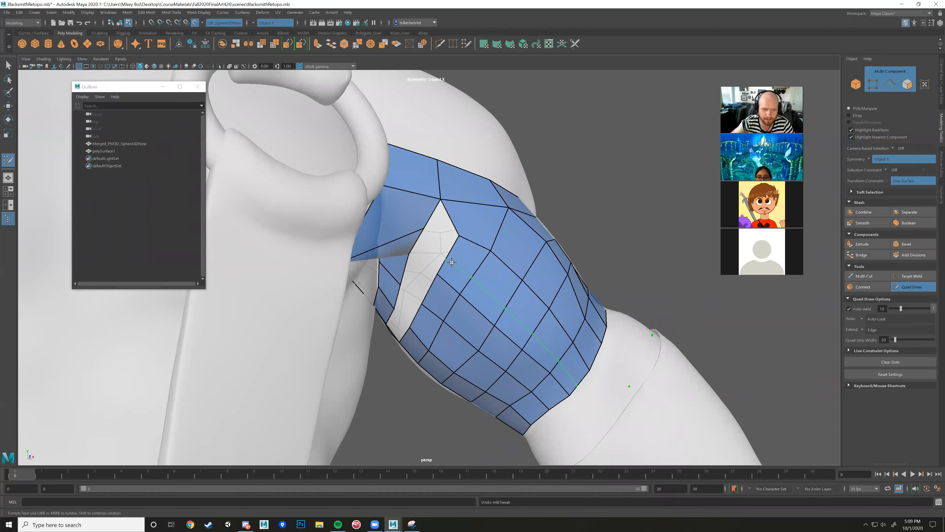
pyautogui.hotkey('ctrl', 'z')
pyautogui.hotkey('ctrl', 'z')
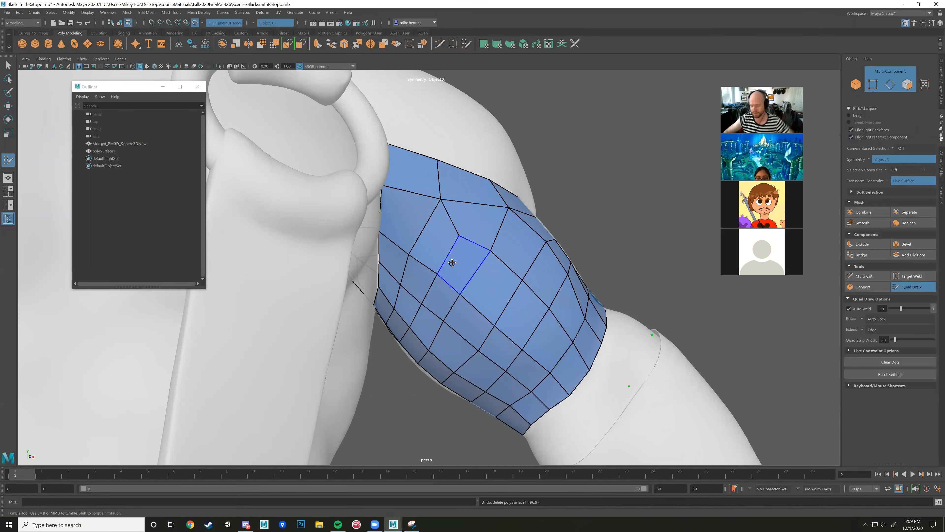
# - Delete the small corner quad and the quads surrounding it on the back of the upper arm
pyautogui.keyDown('alt'); pyautogui.moveTo(661, 226); pyautogui.dragTo(572, 290); pyautogui.keyUp('alt')
pyautogui.keyDown('alt'); pyautogui.moveTo(497, 290); pyautogui.dragTo(445, 287); pyautogui.keyUp('alt')
pyautogui.keyDown('alt'); pyautogui.moveTo(357, 286); pyautogui.dragTo(496, 260, button='middle'); pyautogui.keyUp('alt')
pyautogui.keyDown('alt'); pyautogui.moveTo(496, 259); pyautogui.dragTo(477, 239); pyautogui.keyUp('alt')
pyautogui.scroll(5, 477, 267)
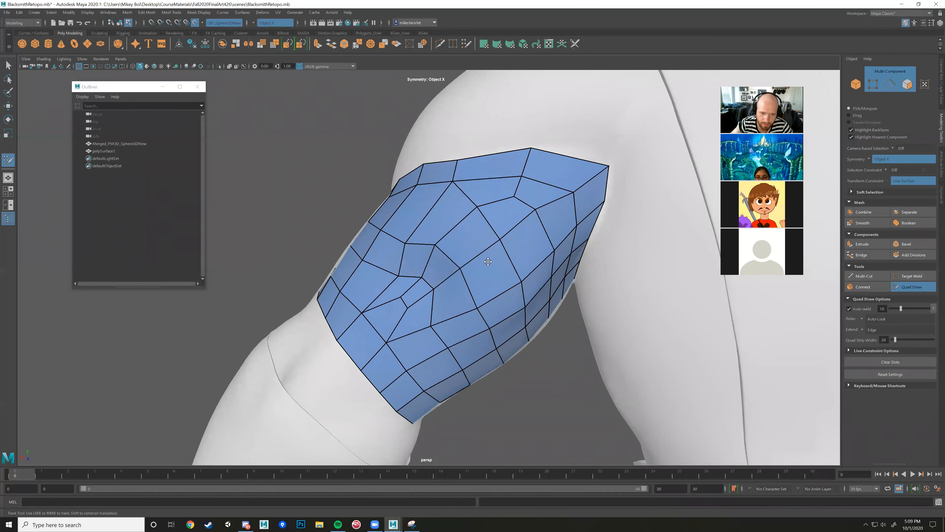
pyautogui.keyDown('ctrl'); pyautogui.keyDown('shift'); pyautogui.click(430, 305); pyautogui.keyUp('shift'); pyautogui.keyUp('ctrl')
pyautogui.keyDown('ctrl'); pyautogui.keyDown('shift'); pyautogui.click(411, 301); pyautogui.keyUp('shift'); pyautogui.keyUp('ctrl')
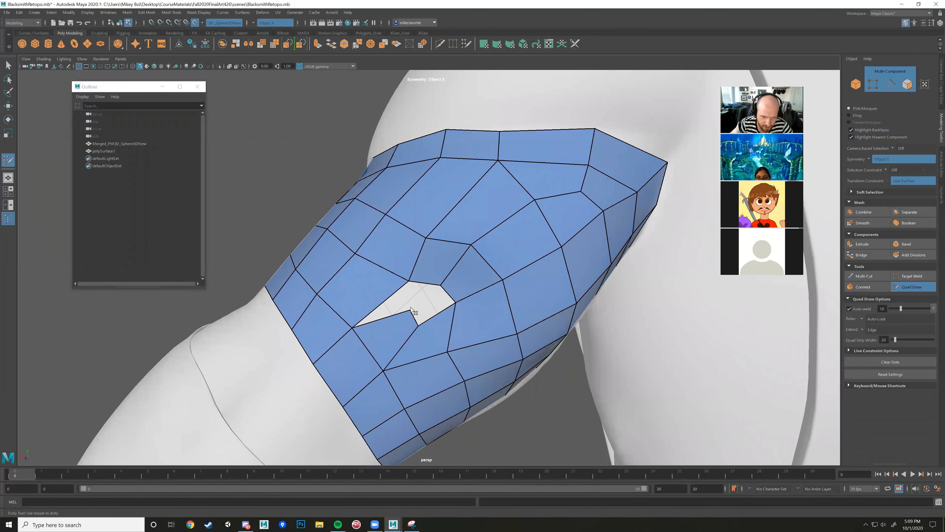
pyautogui.keyDown('ctrl'); pyautogui.keyDown('shift'); pyautogui.click(408, 321); pyautogui.keyUp('shift'); pyautogui.keyUp('ctrl')
pyautogui.keyDown('ctrl'); pyautogui.keyDown('shift'); pyautogui.click(433, 329); pyautogui.keyUp('shift'); pyautogui.keyUp('ctrl')
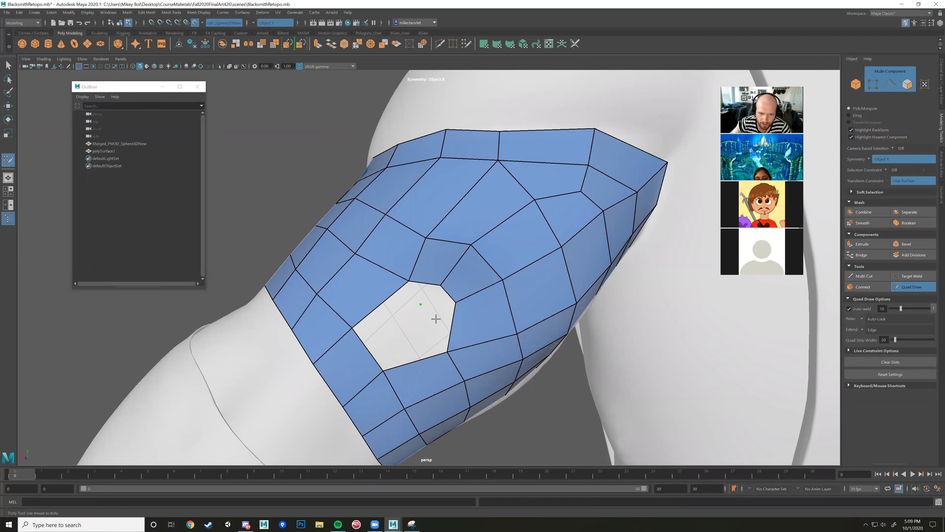
# - Refill the hole on the back of the upper arm with three quads meeting at one central dot
pyautogui.press('shift')
pyautogui.keyDown('shift'); pyautogui.click(423, 290); pyautogui.keyUp('shift')
pyautogui.keyDown('shift'); pyautogui.click(387, 340); pyautogui.keyUp('shift')
pyautogui.keyDown('shift'); pyautogui.click(429, 338); pyautogui.keyUp('shift')
# - Place two parallel lines of five dots on the back of the shoulder and fill them with a strip of four quads
pyautogui.keyDown('alt'); pyautogui.moveTo(509, 238); pyautogui.dragTo(497, 255, button='right'); pyautogui.keyUp('alt')
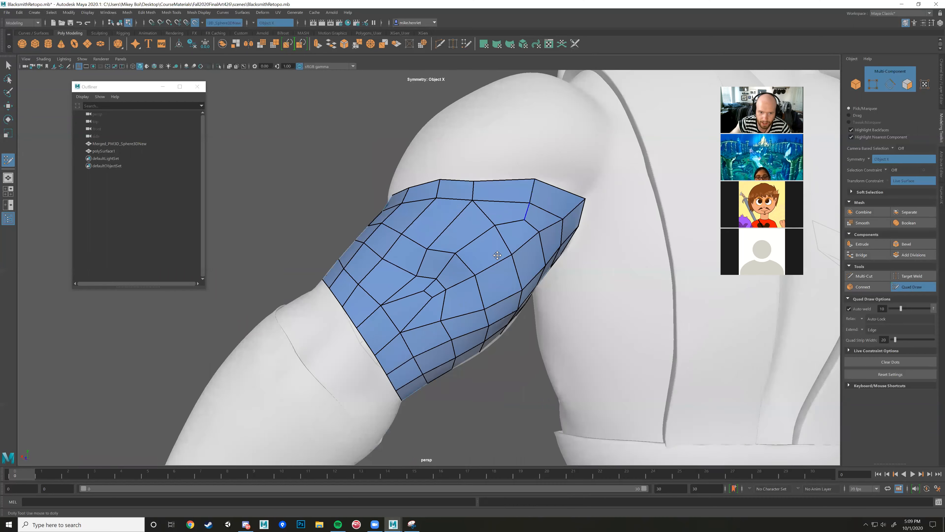
pyautogui.keyDown('alt'); pyautogui.moveTo(531, 190); pyautogui.dragTo(446, 323, button='middle'); pyautogui.keyUp('alt')
pyautogui.moveTo(439, 228)
pyautogui.keyDown('alt'); pyautogui.mouseDown()
pyautogui.moveTo(445, 266)
pyautogui.moveTo(452, 218)
pyautogui.mouseUp(); pyautogui.keyUp('alt')
pyautogui.click(452, 217)
pyautogui.click(469, 238)
pyautogui.click(479, 263)
pyautogui.click(489, 289)
pyautogui.click(528, 306)
pyautogui.click(528, 280)
pyautogui.click(503, 234)
pyautogui.click(488, 211)
pyautogui.keyDown('shift'); pyautogui.click(478, 221); pyautogui.keyUp('shift')
pyautogui.keyDown('shift'); pyautogui.click(494, 250); pyautogui.keyUp('shift')
pyautogui.keyDown('shift'); pyautogui.click(503, 274); pyautogui.keyUp('shift')
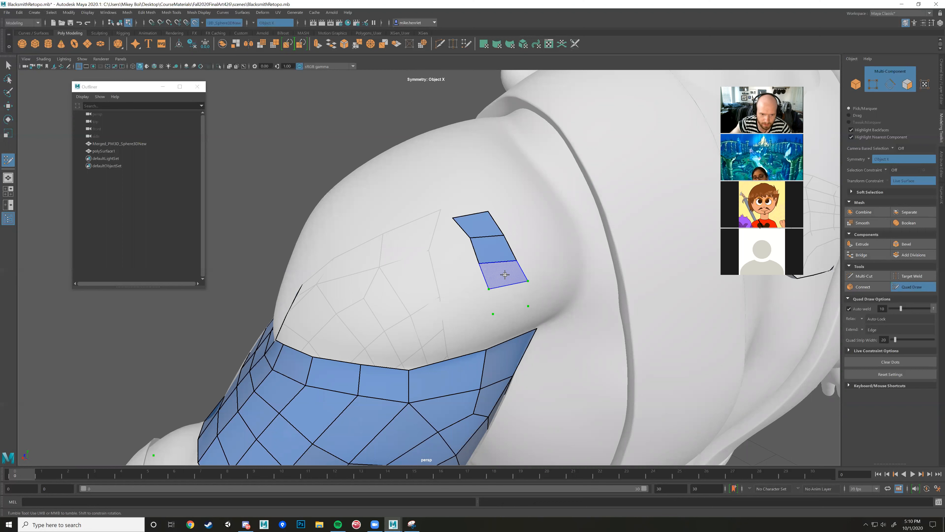
pyautogui.keyDown('shift'); pyautogui.click(507, 297); pyautogui.keyUp('shift')
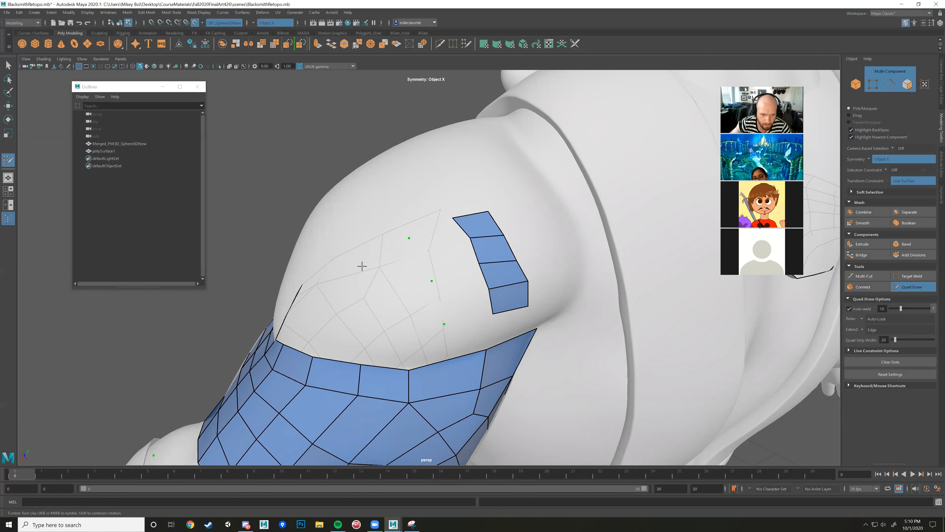
# - Place six dots on the arm side of the four-quad strip and fill them with a strip of two larger quads
pyautogui.click(389, 336)
pyautogui.keyDown('alt'); pyautogui.moveTo(413, 335); pyautogui.dragTo(493, 305); pyautogui.keyUp('alt')
pyautogui.keyDown('shift'); pyautogui.click(483, 296); pyautogui.keyUp('shift')
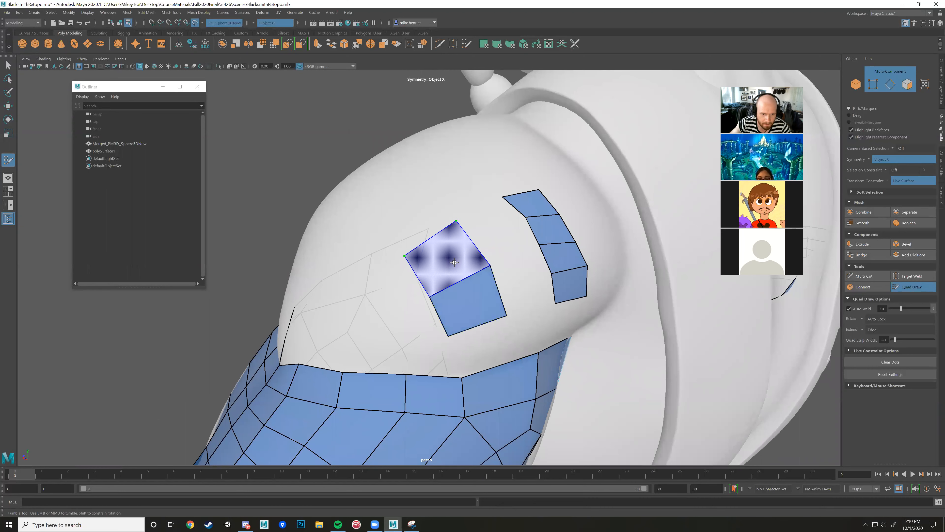
pyautogui.keyDown('shift'); pyautogui.click(457, 258); pyautogui.keyUp('shift')
# - Try placing dots for another quad over the top of the shoulder, and undo them
pyautogui.scroll(-2, 455, 262)
pyautogui.scroll(-3, 454, 261)
pyautogui.keyDown('alt'); pyautogui.moveTo(454, 261); pyautogui.dragTo(458, 286); pyautogui.keyUp('alt')
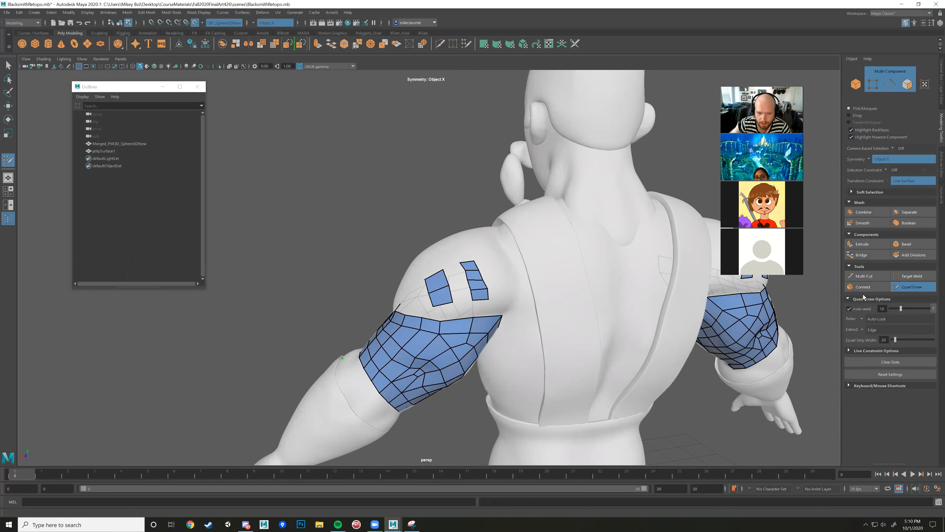
pyautogui.scroll(3, 501, 275)
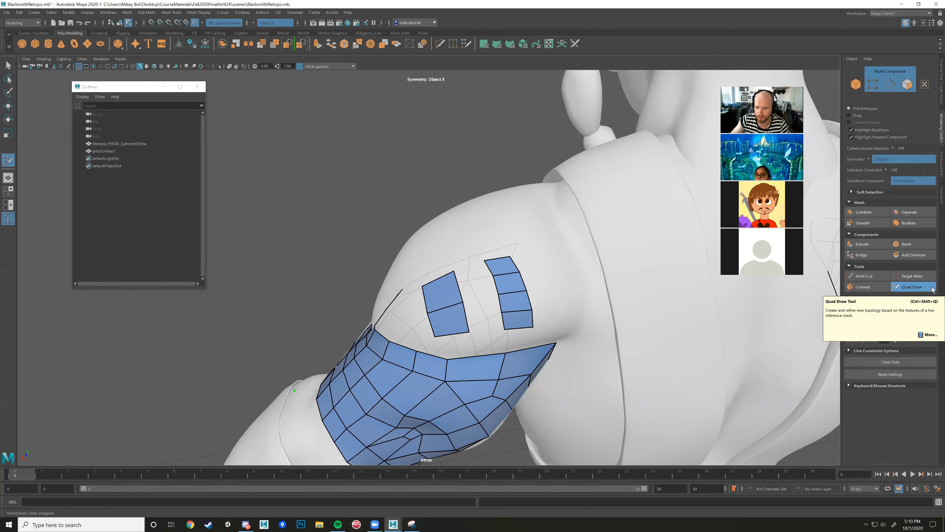
pyautogui.moveTo(540, 178)
pyautogui.keyDown('alt'); pyautogui.mouseDown()
pyautogui.moveTo(510, 243)
pyautogui.moveTo(497, 228)
pyautogui.mouseUp(); pyautogui.keyUp('alt')
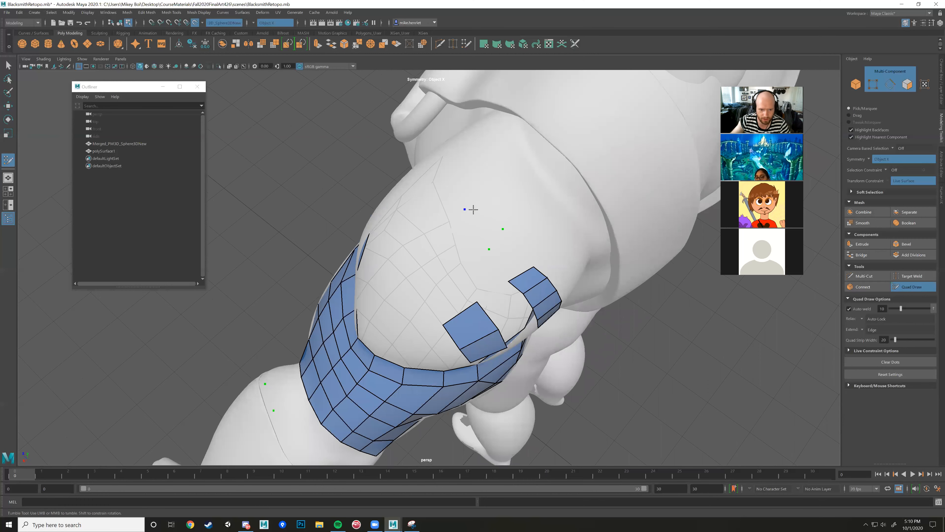
pyautogui.keyDown('shift'); pyautogui.click(496, 237); pyautogui.keyUp('shift')
pyautogui.keyDown('alt'); pyautogui.moveTo(558, 255); pyautogui.dragTo(516, 294); pyautogui.keyUp('alt')
pyautogui.hotkey('ctrl', 'z')
pyautogui.hotkey('ctrl', 'z')
pyautogui.hotkey('ctrl', 'z')
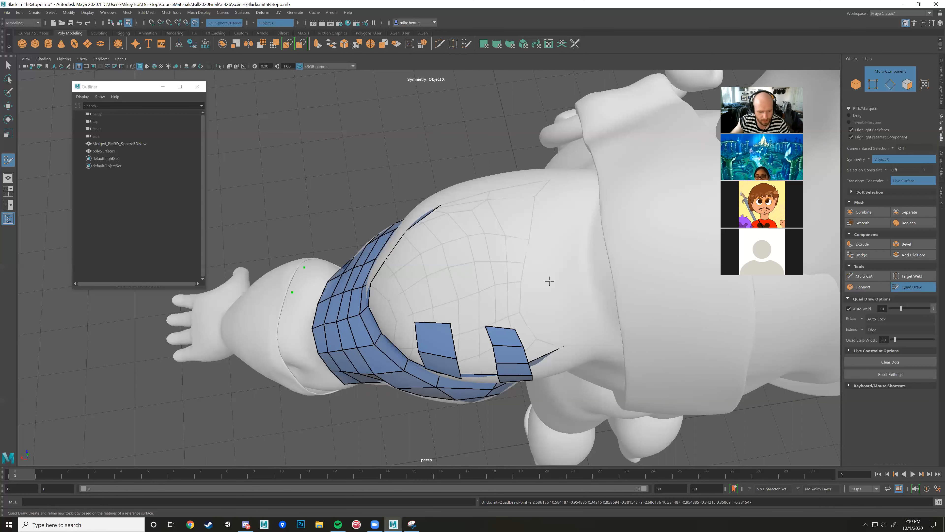
# - Try inserting a lengthwise edge loop through the four-quad strip on the shoulder, and undo it
pyautogui.keyDown('alt'); pyautogui.moveTo(536, 264); pyautogui.dragTo(509, 179); pyautogui.keyUp('alt')
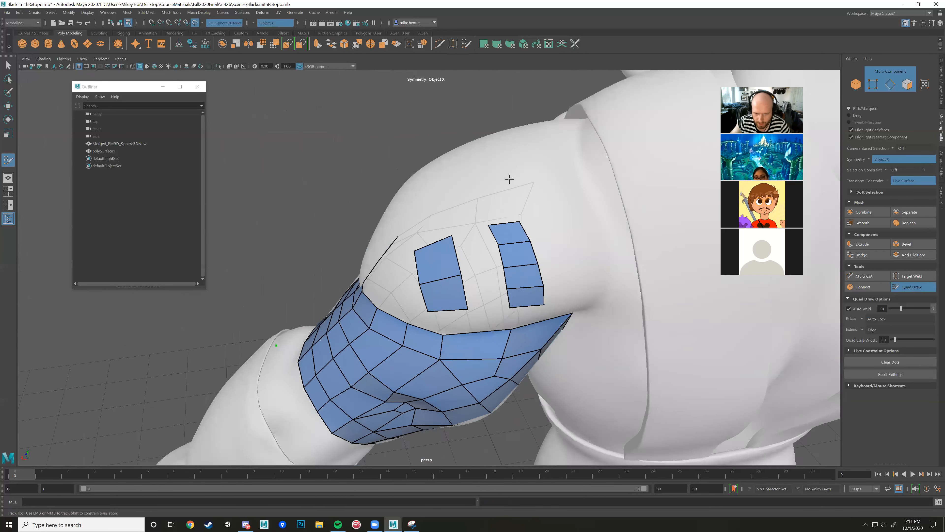
pyautogui.keyDown('alt'); pyautogui.moveTo(509, 179); pyautogui.dragTo(558, 227, button='right'); pyautogui.keyUp('alt')
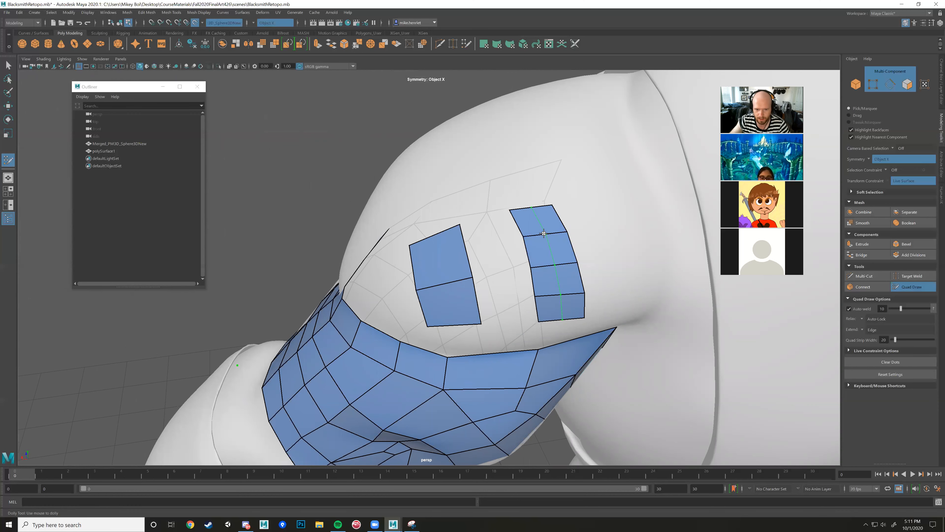
pyautogui.keyDown('ctrl'); pyautogui.click(545, 233); pyautogui.keyUp('ctrl')
pyautogui.keyDown('alt'); pyautogui.moveTo(625, 260); pyautogui.dragTo(567, 257); pyautogui.keyUp('alt')
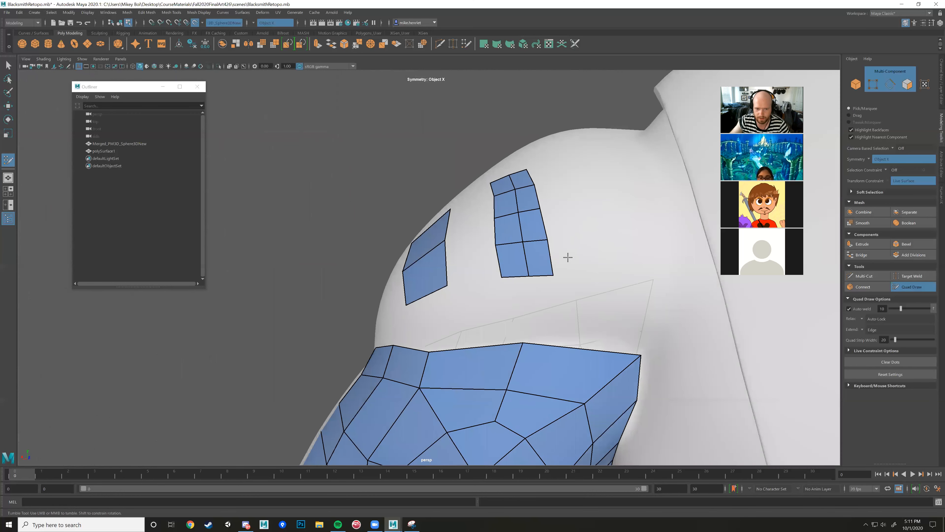
pyautogui.moveTo(507, 293)
pyautogui.keyDown('alt'); pyautogui.mouseDown()
pyautogui.moveTo(498, 316)
pyautogui.moveTo(587, 360)
pyautogui.moveTo(514, 305)
pyautogui.moveTo(535, 329)
pyautogui.mouseUp(); pyautogui.keyUp('alt')
pyautogui.scroll(-5, 536, 329)
pyautogui.scroll(5, 562, 268)
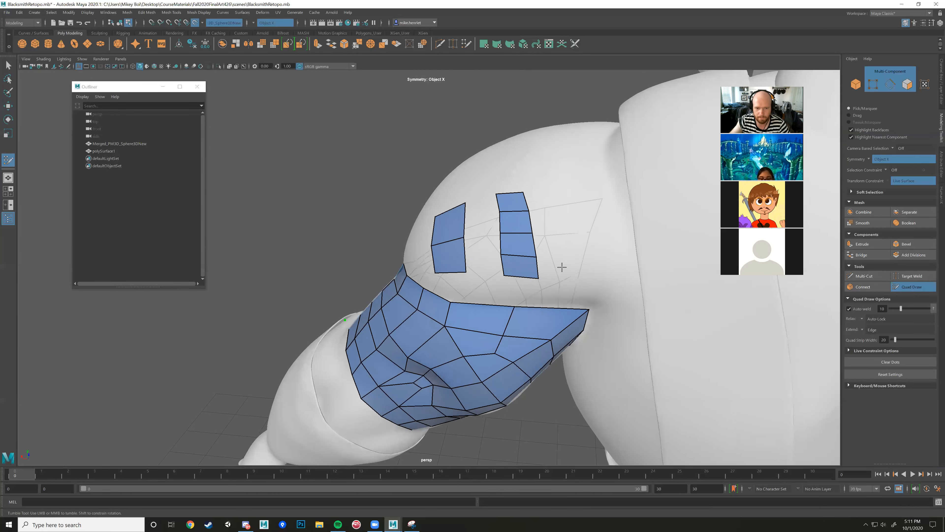
# - Try welding vertices of the four-quad strip to the edge of the two-quad strip, and undo the welds
pyautogui.keyDown('alt'); pyautogui.moveTo(568, 274); pyautogui.dragTo(472, 231); pyautogui.keyUp('alt')
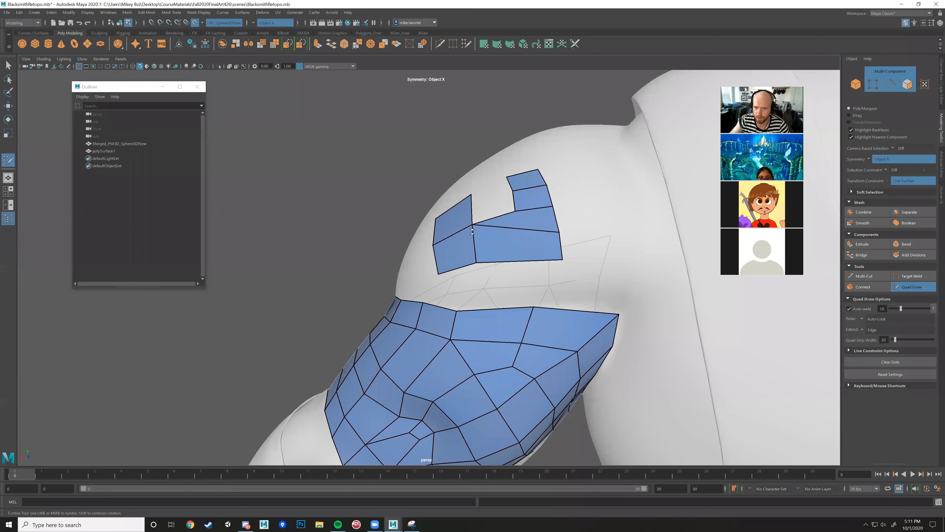
pyautogui.hotkey('ctrl', 'z')
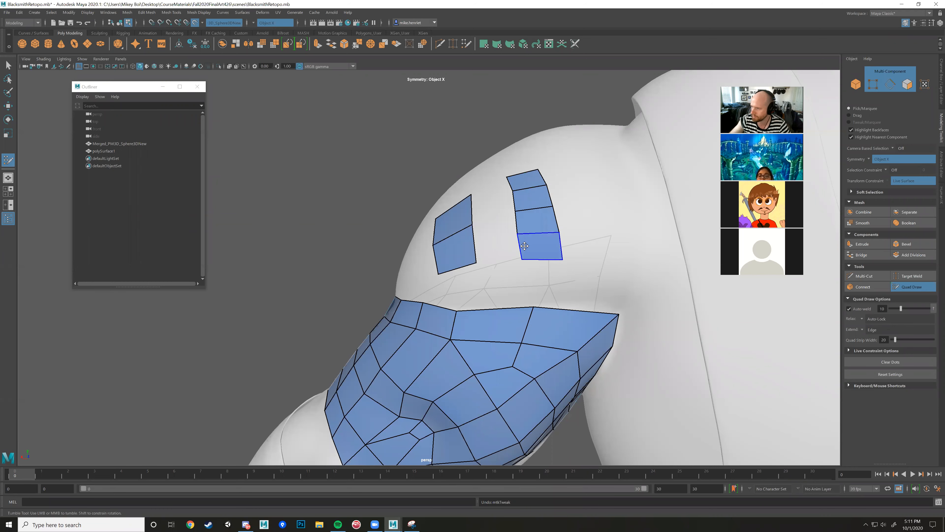
# - Shift the second and third vertices on the four-quad strip's inner edge, facing the two-quad strip, away from the gap
pyautogui.scroll(2, 523, 244)
pyautogui.scroll(3, 536, 231)
pyautogui.keyDown('alt'); pyautogui.moveTo(515, 273); pyautogui.dragTo(529, 260); pyautogui.keyUp('alt')
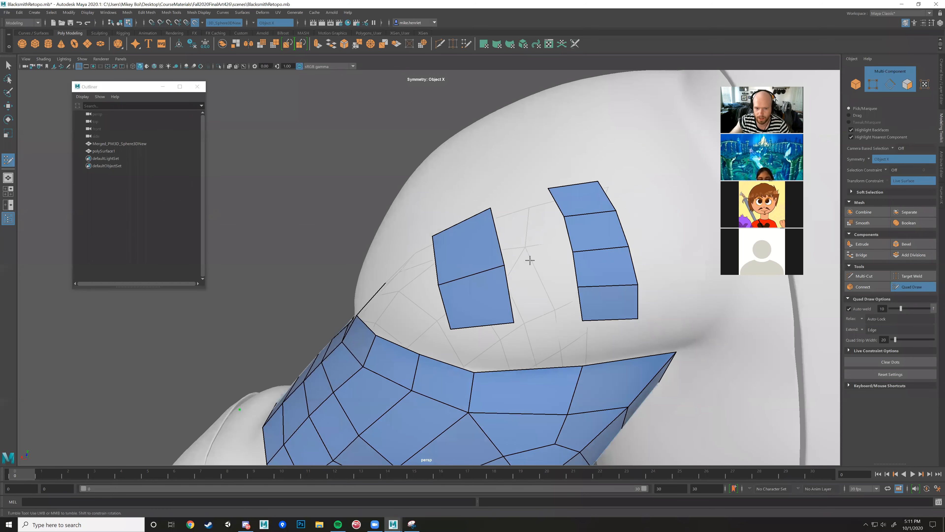
pyautogui.keyDown('alt'); pyautogui.moveTo(579, 303); pyautogui.dragTo(570, 284, button='middle'); pyautogui.keyUp('alt')
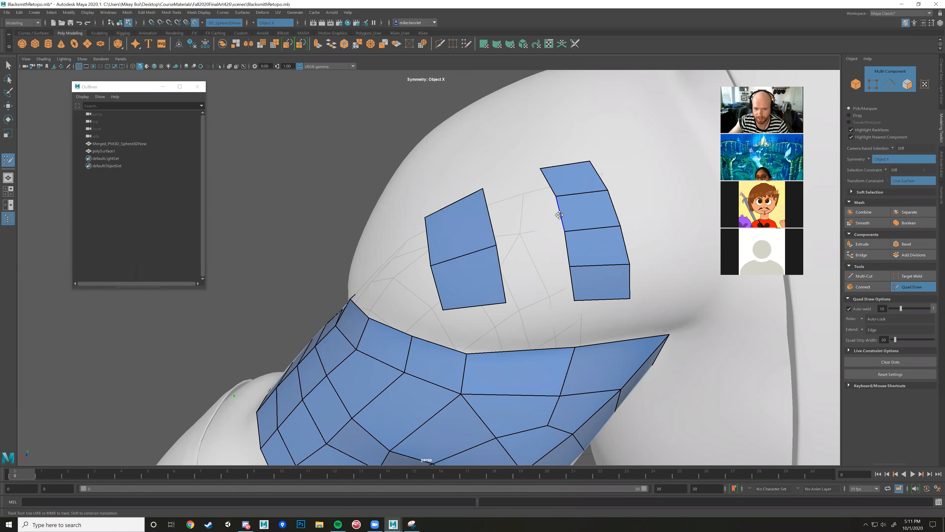
pyautogui.moveTo(564, 231); pyautogui.dragTo(549, 233)
pyautogui.moveTo(556, 196); pyautogui.dragTo(572, 196)
pyautogui.moveTo(551, 232); pyautogui.dragTo(561, 234)
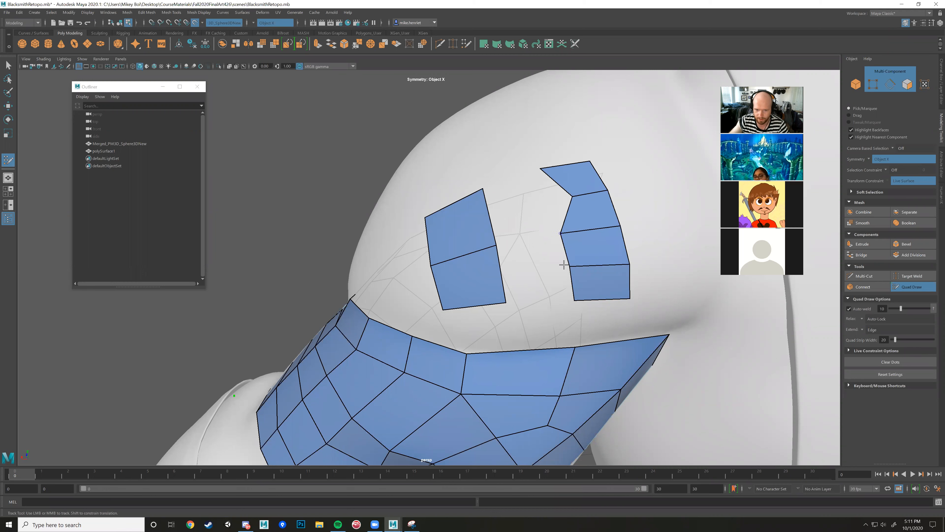
# - Reshape the inner edge of the shoulder strip and fill the gap between the two separate shoulder patches with quads
pyautogui.moveTo(570, 266); pyautogui.dragTo(586, 267)
pyautogui.click(531, 238)
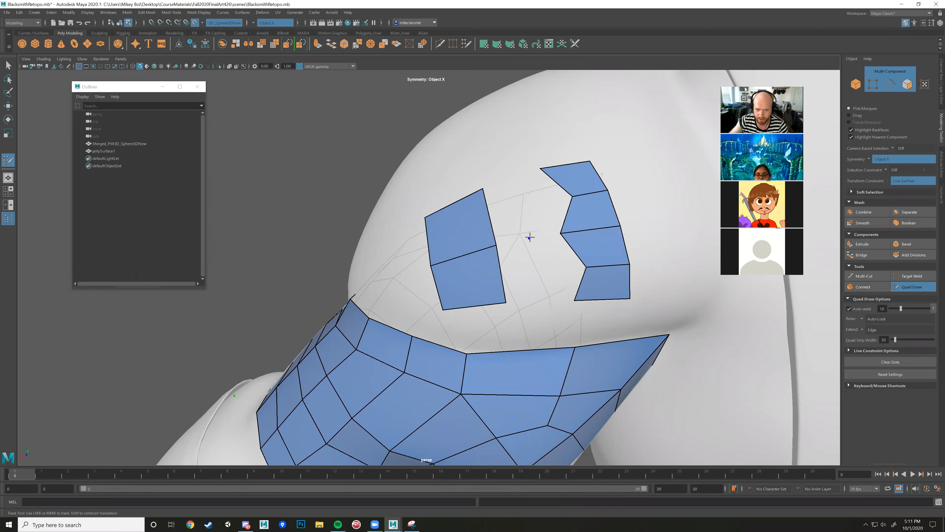
pyautogui.keyDown('shift'); pyautogui.click(541, 213); pyautogui.keyUp('shift')
pyautogui.keyDown('shift'); pyautogui.click(556, 267); pyautogui.keyUp('shift')
pyautogui.keyDown('shift'); pyautogui.click(517, 268); pyautogui.keyUp('shift')
pyautogui.keyDown('shift'); pyautogui.click(513, 209); pyautogui.keyUp('shift')
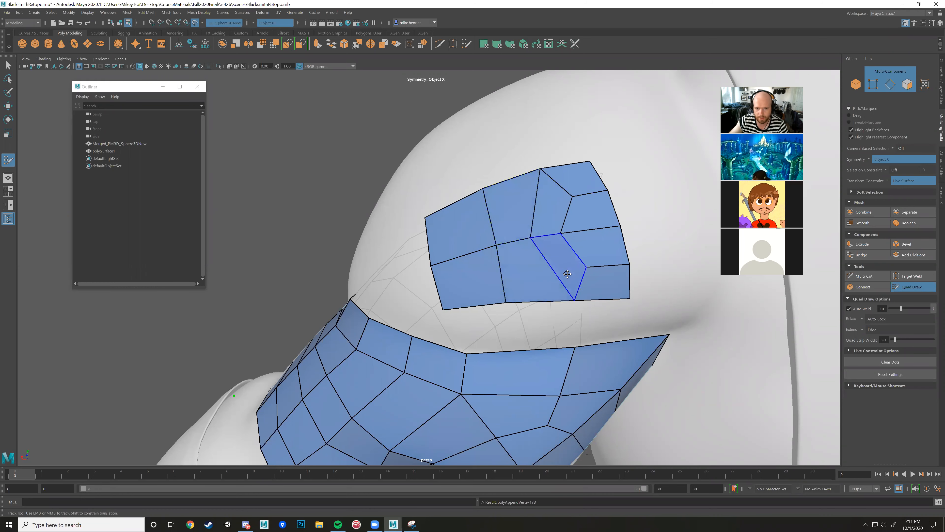
pyautogui.scroll(-4, 568, 273)
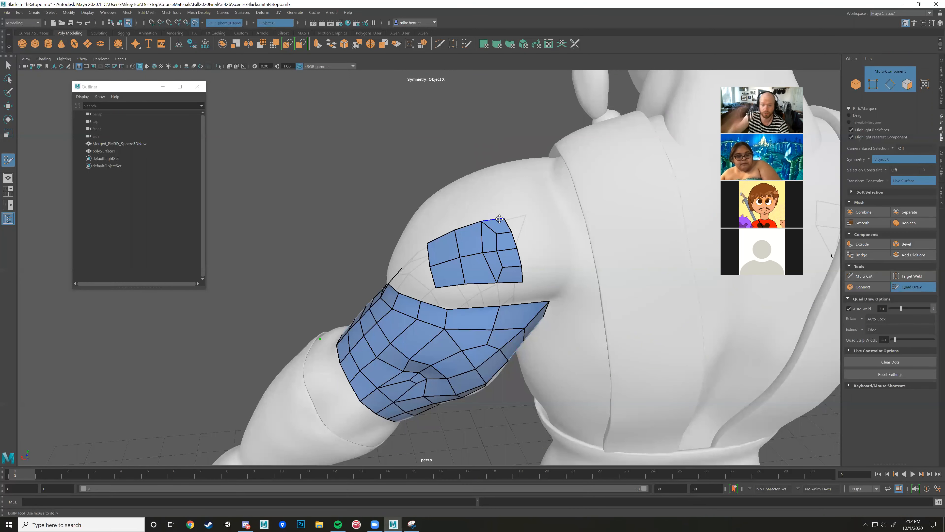
# - Undo the quad fills between the two shoulder patches and the last vertex tweak
pyautogui.hotkey('ctrl', 'z')
pyautogui.hotkey('ctrl', 'z')
pyautogui.hotkey('ctrl', 'z')
pyautogui.hotkey('ctrl', 'z')
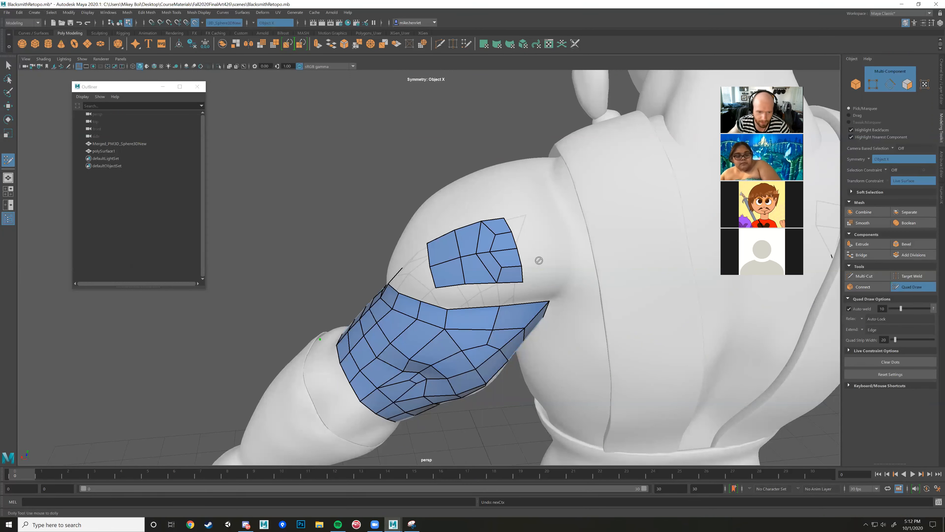
pyautogui.hotkey('ctrl', 'z')
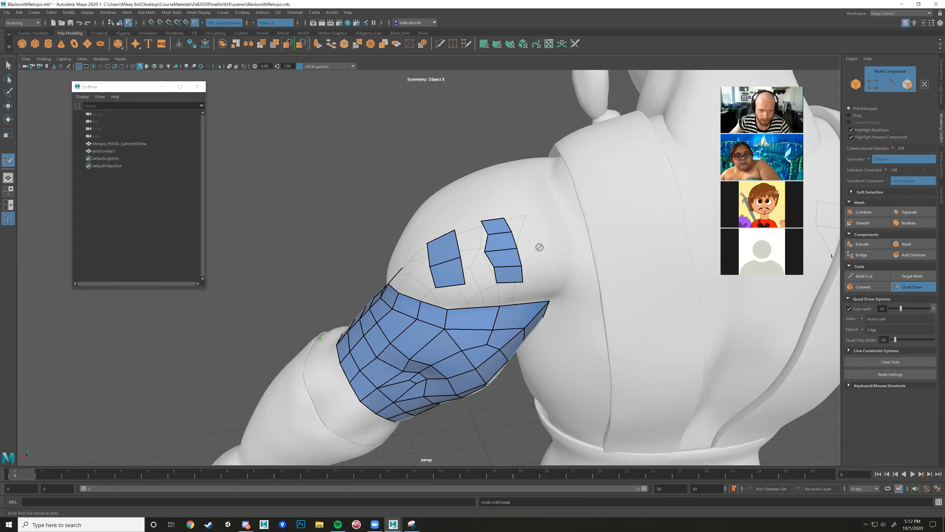
# - Delete all the quads of the two loose patches on the back of the shoulder
pyautogui.keyDown('ctrl'); pyautogui.keyDown('shift'); pyautogui.click(498, 228); pyautogui.keyUp('shift'); pyautogui.keyUp('ctrl')
pyautogui.keyDown('ctrl'); pyautogui.keyDown('shift'); pyautogui.click(501, 244); pyautogui.keyUp('shift'); pyautogui.keyUp('ctrl')
pyautogui.keyDown('ctrl'); pyautogui.keyDown('shift'); pyautogui.click(502, 261); pyautogui.keyUp('shift'); pyautogui.keyUp('ctrl')
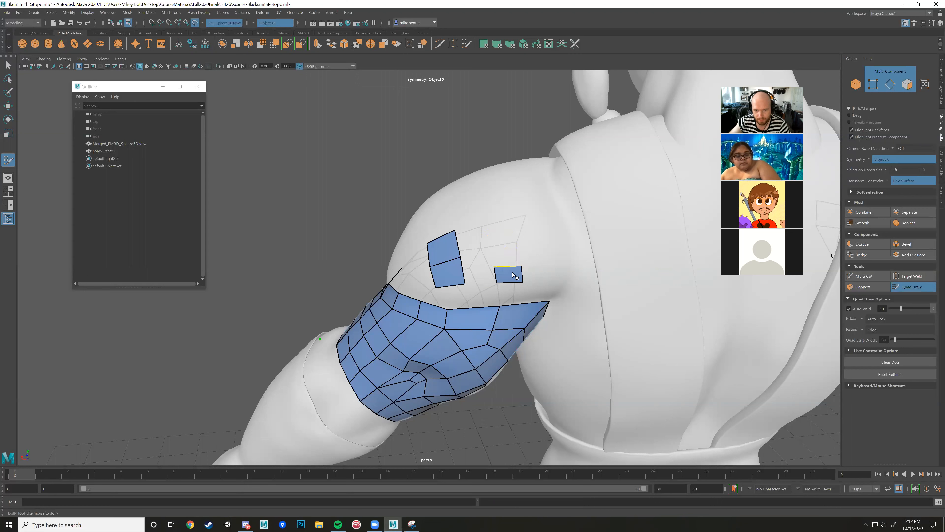
pyautogui.keyDown('ctrl'); pyautogui.keyDown('shift'); pyautogui.click(513, 275); pyautogui.keyUp('shift'); pyautogui.keyUp('ctrl')
pyautogui.keyDown('ctrl'); pyautogui.keyDown('shift'); pyautogui.click(453, 250); pyautogui.keyUp('shift'); pyautogui.keyUp('ctrl')
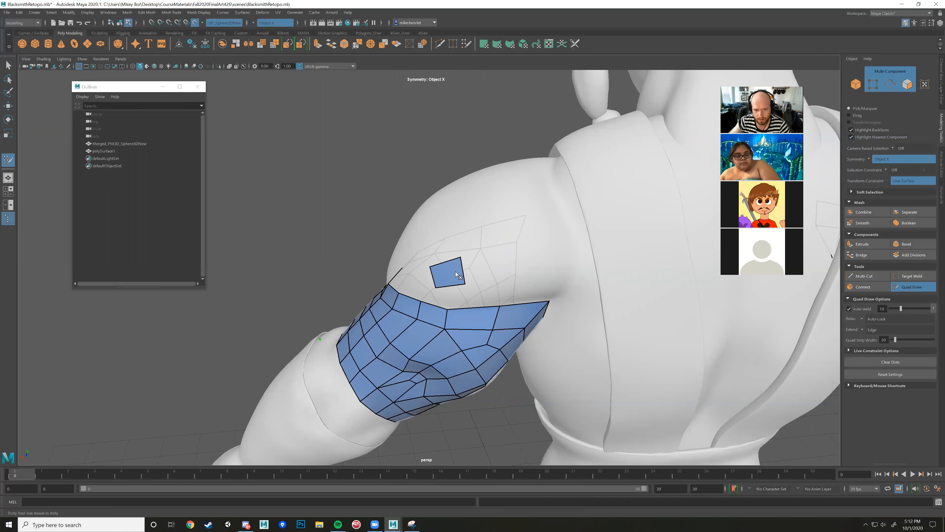
pyautogui.keyDown('ctrl'); pyautogui.keyDown('shift'); pyautogui.click(455, 271); pyautogui.keyUp('shift'); pyautogui.keyUp('ctrl')
# - Place Quad Draw points above the upper-arm mesh's top edge and fill a row of quads across the front
pyautogui.moveTo(518, 258)
pyautogui.keyDown('alt'); pyautogui.mouseDown()
pyautogui.moveTo(464, 322)
pyautogui.moveTo(466, 314)
pyautogui.moveTo(534, 312)
pyautogui.moveTo(508, 302)
pyautogui.mouseUp(); pyautogui.keyUp('alt')
pyautogui.scroll(-3, 450, 314)
pyautogui.keyDown('alt'); pyautogui.moveTo(508, 301); pyautogui.dragTo(525, 308, button='middle'); pyautogui.keyUp('alt')
pyautogui.keyDown('alt'); pyautogui.moveTo(526, 308); pyautogui.dragTo(438, 244); pyautogui.keyUp('alt')
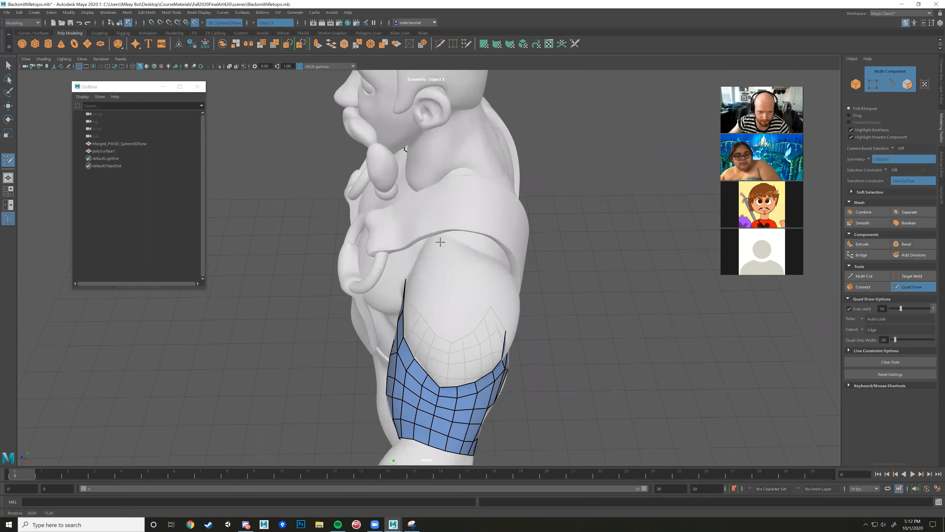
pyautogui.keyDown('alt'); pyautogui.moveTo(450, 331); pyautogui.dragTo(471, 266, button='right'); pyautogui.keyUp('alt')
pyautogui.keyDown('alt'); pyautogui.moveTo(471, 266); pyautogui.dragTo(474, 320); pyautogui.keyUp('alt')
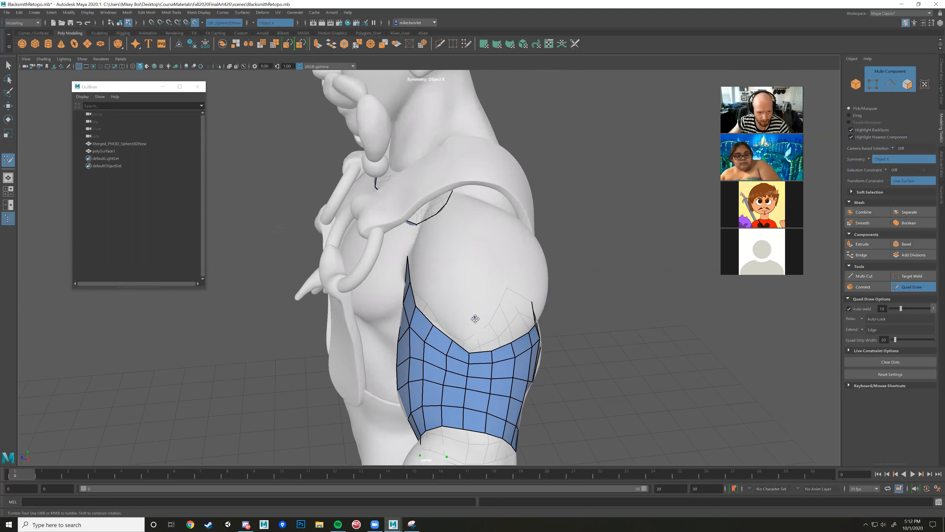
pyautogui.keyDown('alt'); pyautogui.moveTo(474, 327); pyautogui.dragTo(501, 305); pyautogui.keyUp('alt')
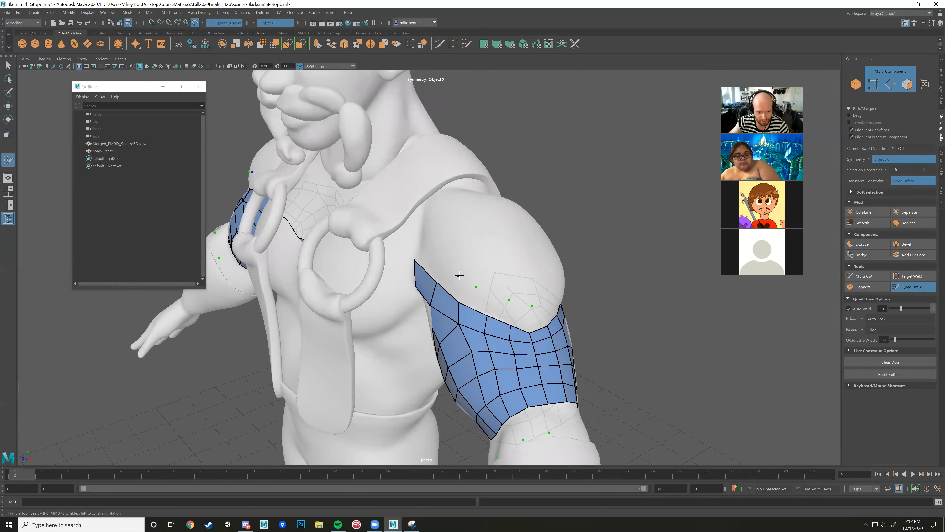
pyautogui.scroll(2, 442, 257)
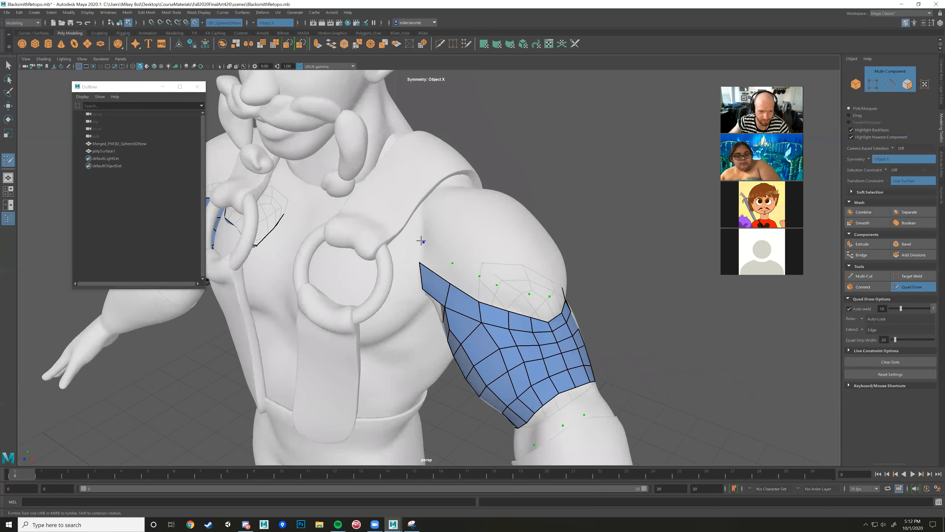
pyautogui.keyDown('alt'); pyautogui.moveTo(434, 248); pyautogui.dragTo(450, 259); pyautogui.keyUp('alt')
pyautogui.keyDown('shift'); pyautogui.click(455, 270); pyautogui.keyUp('shift')
pyautogui.keyDown('shift'); pyautogui.click(504, 279); pyautogui.keyUp('shift')
pyautogui.moveTo(521, 277)
pyautogui.keyDown('alt'); pyautogui.mouseDown()
pyautogui.moveTo(483, 275)
pyautogui.moveTo(474, 297)
pyautogui.mouseUp(); pyautogui.keyUp('alt')
pyautogui.keyDown('shift'); pyautogui.click(474, 297); pyautogui.keyUp('shift')
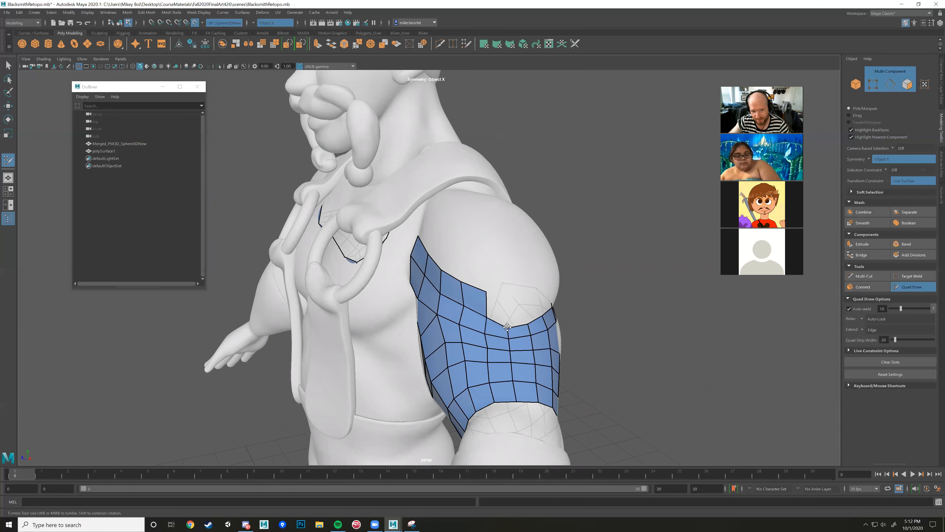
# - Extend the new quad row around the back and outer side of the upper arm to close the loop
pyautogui.keyDown('alt'); pyautogui.moveTo(497, 308); pyautogui.dragTo(430, 290); pyautogui.keyUp('alt')
pyautogui.keyDown('alt'); pyautogui.moveTo(427, 289); pyautogui.dragTo(475, 287, button='middle'); pyautogui.keyUp('alt')
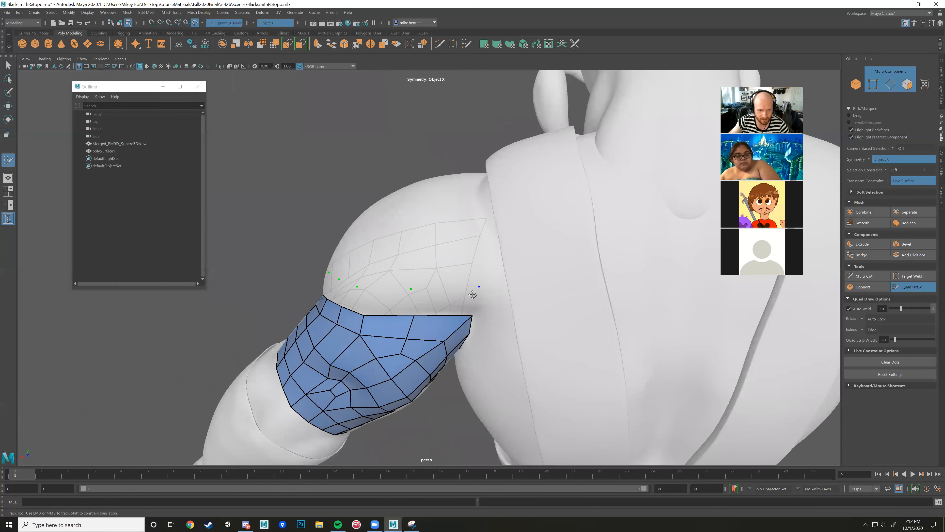
pyautogui.keyDown('shift'); pyautogui.click(443, 303); pyautogui.keyUp('shift')
pyautogui.keyDown('shift'); pyautogui.click(390, 304); pyautogui.keyUp('shift')
pyautogui.keyDown('alt'); pyautogui.moveTo(396, 294); pyautogui.dragTo(521, 275); pyautogui.keyUp('alt')
pyautogui.keyDown('shift'); pyautogui.click(495, 274); pyautogui.keyUp('shift')
pyautogui.keyDown('shift'); pyautogui.click(472, 275); pyautogui.keyUp('shift')
pyautogui.keyDown('shift'); pyautogui.click(450, 276); pyautogui.keyUp('shift')
pyautogui.keyDown('alt'); pyautogui.moveTo(474, 274); pyautogui.dragTo(525, 267); pyautogui.keyUp('alt')
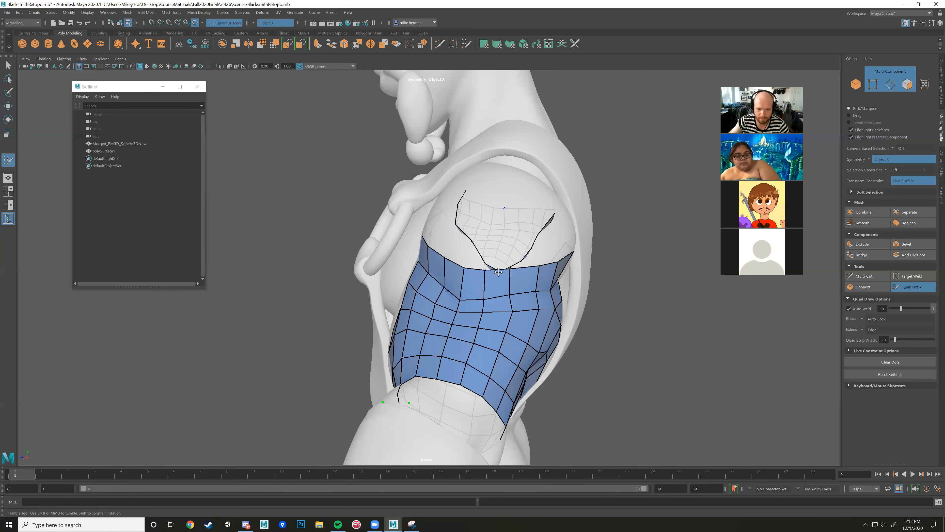
# - Examine the symmetrical upper-arm retopology on both arms from the front of the torso
pyautogui.keyDown('alt'); pyautogui.moveTo(539, 261); pyautogui.dragTo(488, 304); pyautogui.keyUp('alt')
pyautogui.keyDown('alt'); pyautogui.moveTo(488, 303); pyautogui.dragTo(493, 311, button='right'); pyautogui.keyUp('alt')
pyautogui.keyDown('alt'); pyautogui.moveTo(492, 312); pyautogui.dragTo(594, 256, button='middle'); pyautogui.keyUp('alt')
pyautogui.keyDown('alt'); pyautogui.moveTo(593, 256); pyautogui.dragTo(633, 262, button='right'); pyautogui.keyUp('alt')
pyautogui.moveTo(633, 263)
pyautogui.keyDown('alt'); pyautogui.mouseDown()
pyautogui.moveTo(585, 260)
pyautogui.moveTo(628, 266)
pyautogui.mouseUp(); pyautogui.keyUp('alt')
pyautogui.click(384, 303)
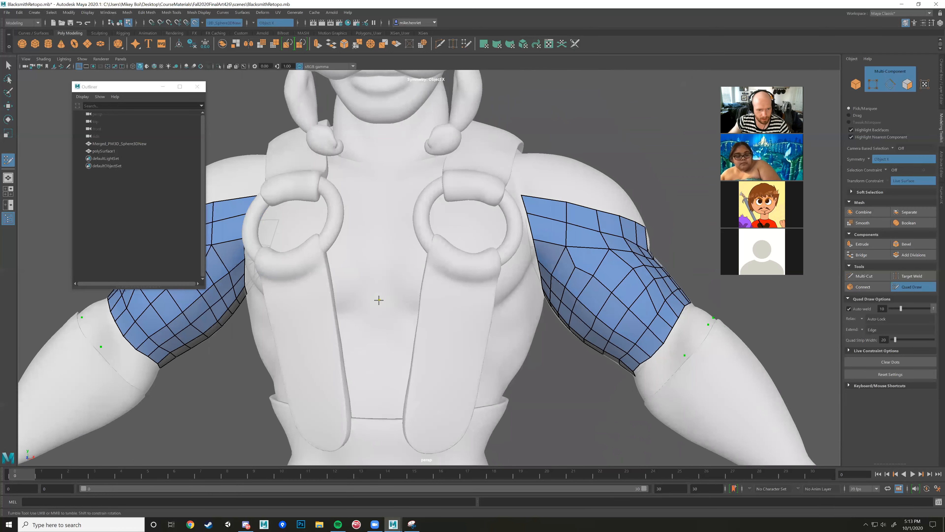
pyautogui.keyDown('alt'); pyautogui.moveTo(410, 297); pyautogui.dragTo(410, 296); pyautogui.keyUp('alt')
pyautogui.keyDown('alt'); pyautogui.moveTo(409, 296); pyautogui.dragTo(411, 297, button='right'); pyautogui.keyUp('alt')
pyautogui.keyDown('alt'); pyautogui.moveTo(411, 297); pyautogui.dragTo(417, 324); pyautogui.keyUp('alt')
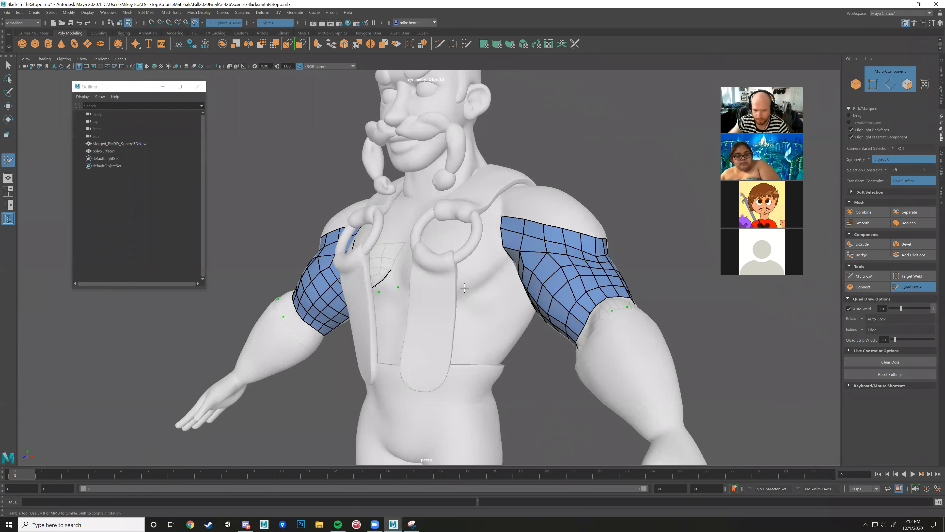
# - Leave Quad Draw for object selection and save the scene as a new file named BlacksmithRetopo01.mb
pyautogui.press('w')
pyautogui.keyDown('alt'); pyautogui.moveTo(457, 297); pyautogui.dragTo(619, 233); pyautogui.keyUp('alt')
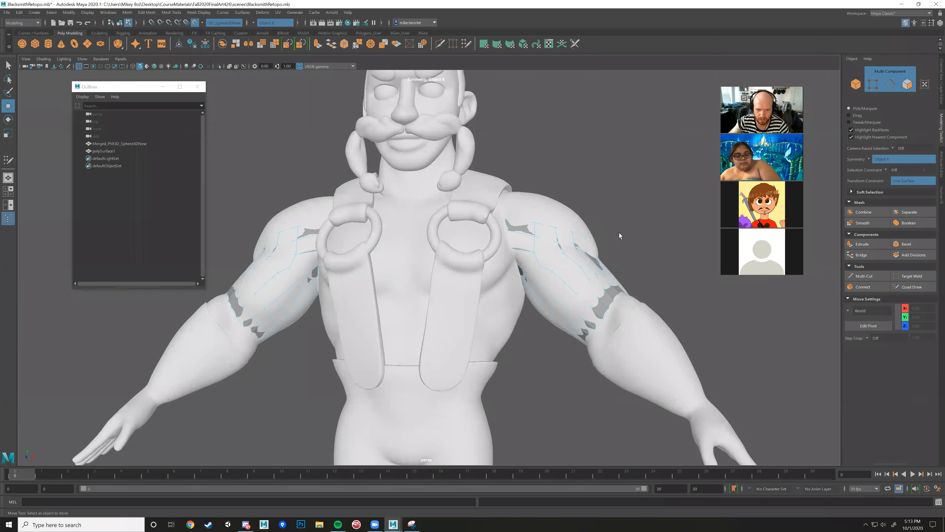
pyautogui.moveTo(626, 232); pyautogui.dragTo(635, 249, button='right')
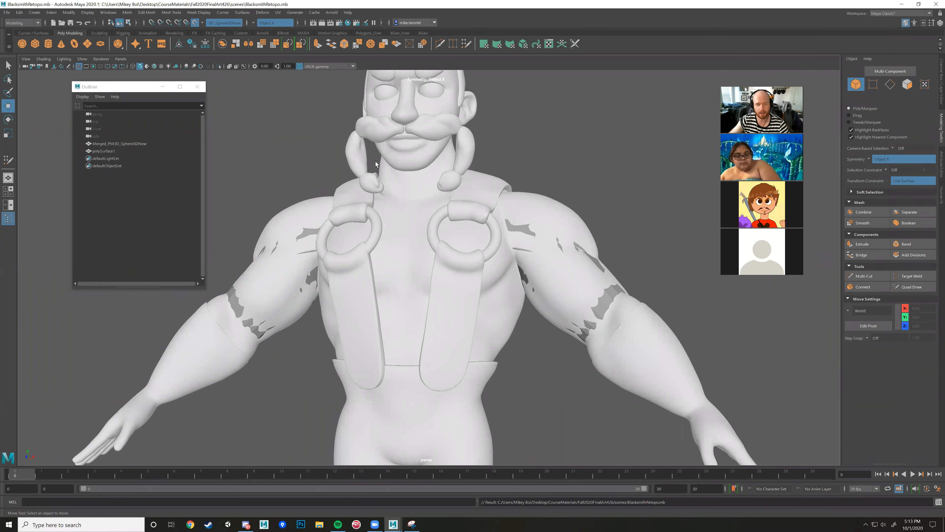
pyautogui.click(7, 12)
pyautogui.click(27, 51)
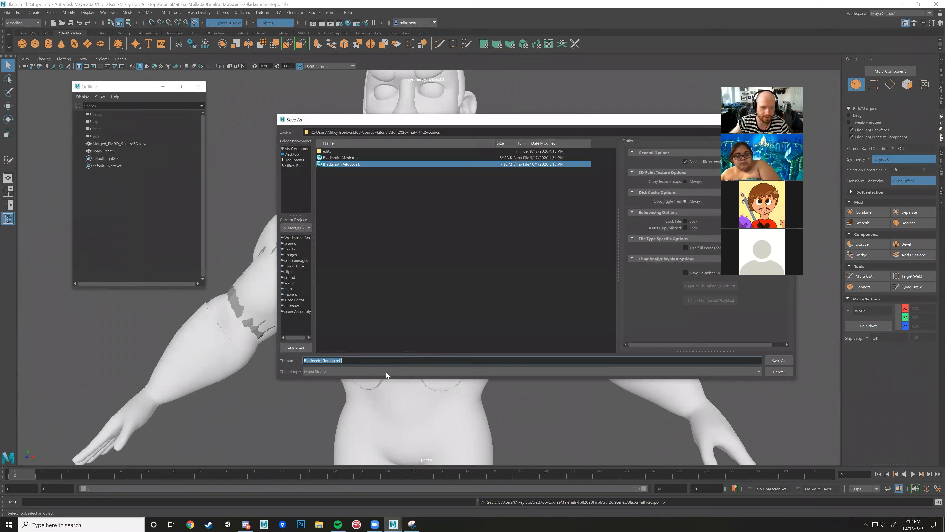
pyautogui.click(335, 360)
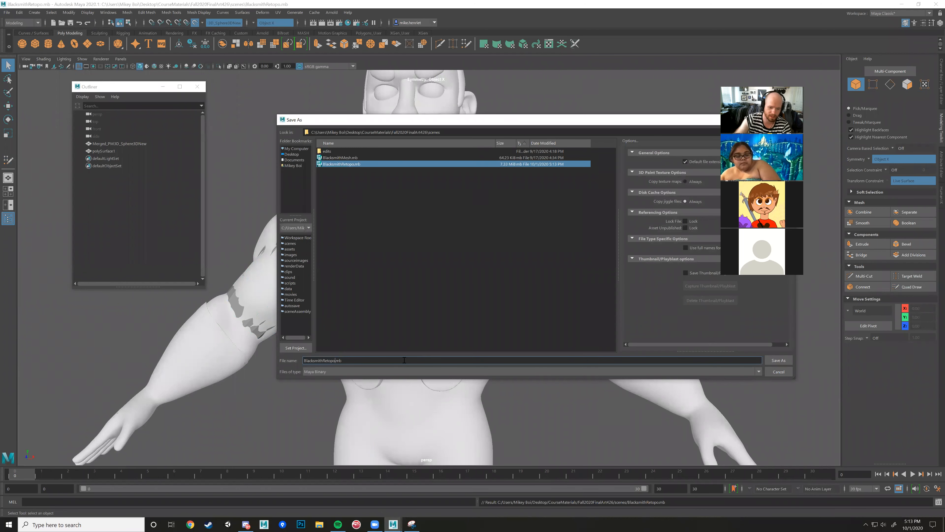
pyautogui.write('01')
pyautogui.press('Return')
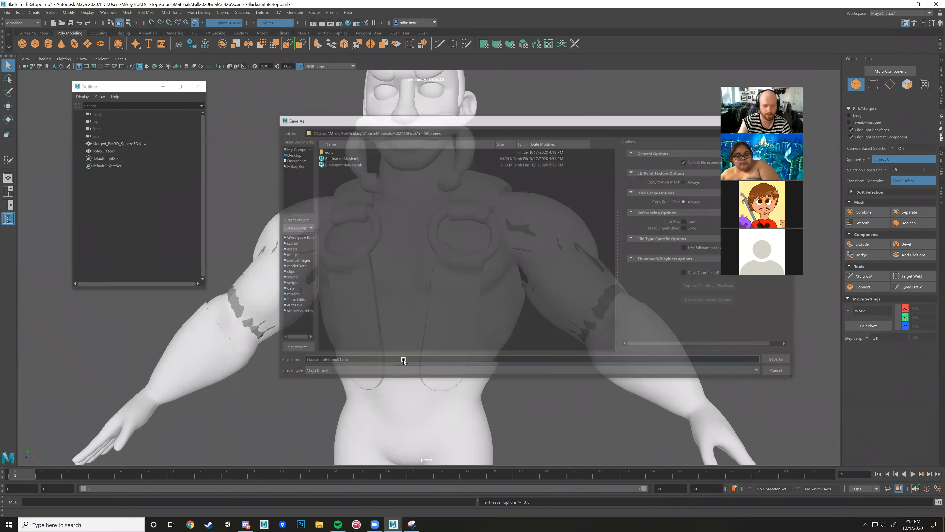
# - Turn off the live surface on the sculpted character mesh
pyautogui.press('w')
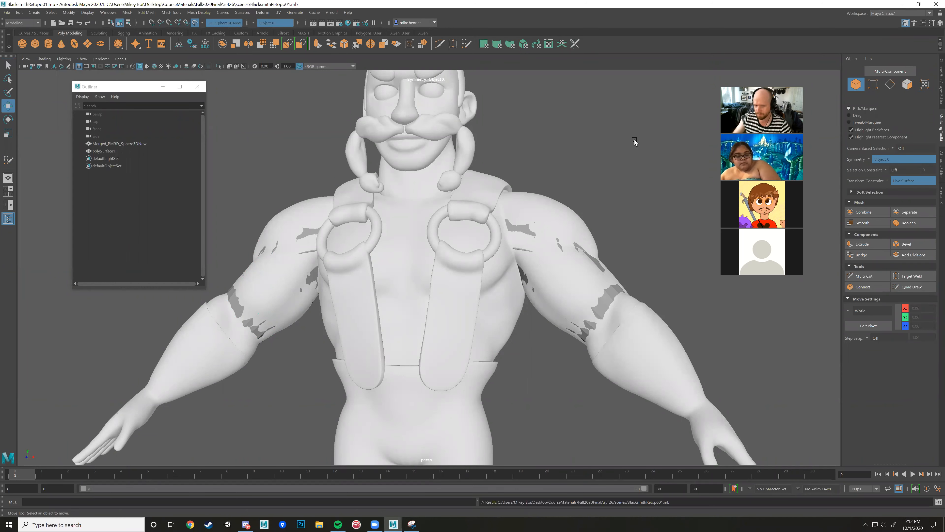
pyautogui.keyDown('alt'); pyautogui.moveTo(623, 158); pyautogui.dragTo(450, 219); pyautogui.keyUp('alt')
pyautogui.keyDown('alt'); pyautogui.moveTo(481, 290); pyautogui.dragTo(430, 242); pyautogui.keyUp('alt')
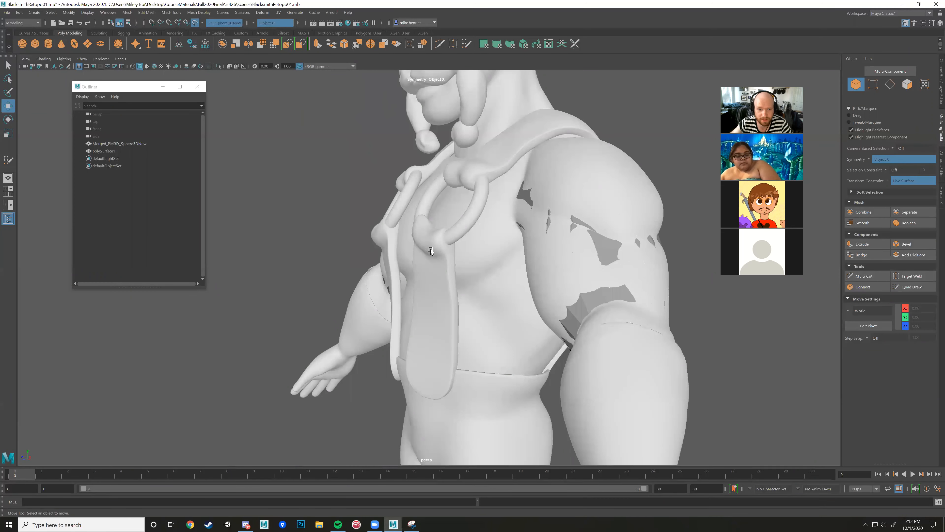
pyautogui.keyDown('alt'); pyautogui.moveTo(444, 239); pyautogui.dragTo(466, 212); pyautogui.keyUp('alt')
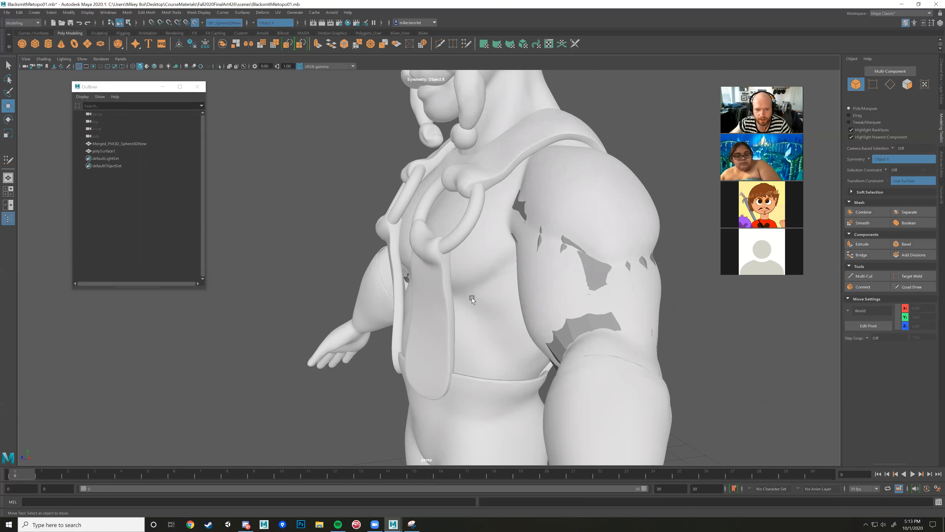
pyautogui.keyDown('alt'); pyautogui.moveTo(487, 283); pyautogui.dragTo(396, 266); pyautogui.keyUp('alt')
pyautogui.keyDown('alt'); pyautogui.moveTo(476, 283); pyautogui.dragTo(446, 279); pyautogui.keyUp('alt')
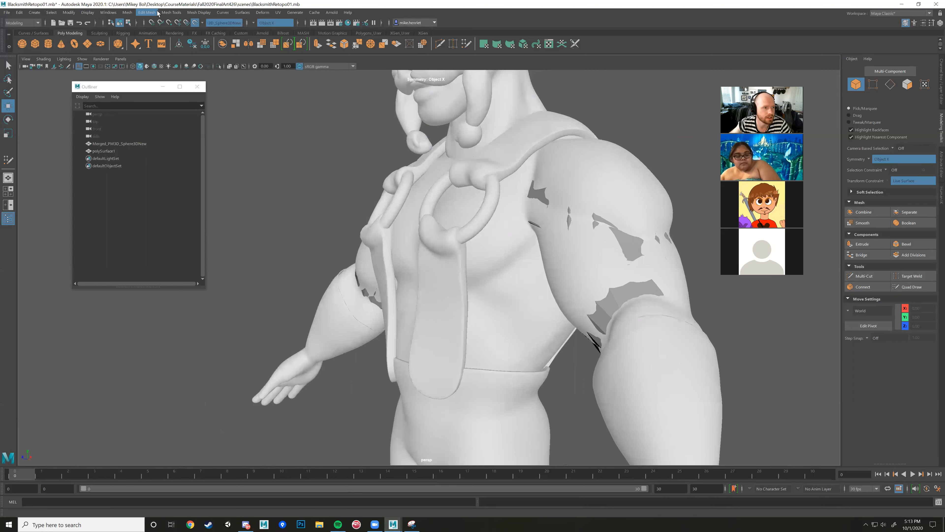
pyautogui.click(194, 24)
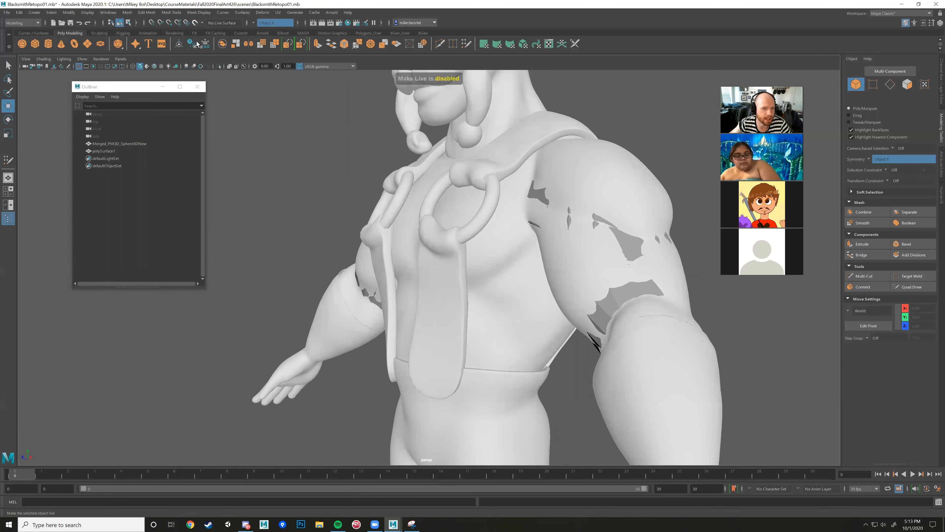
# - Select the faces of the strap, ring and shoulder strap, and separate the merged sculpt into individual objects
pyautogui.click(432, 251)
pyautogui.keyDown('alt'); pyautogui.moveTo(421, 280); pyautogui.dragTo(435, 272); pyautogui.keyUp('alt')
pyautogui.moveTo(435, 273); pyautogui.dragTo(439, 294, button='right')
pyautogui.doubleClick(443, 276)
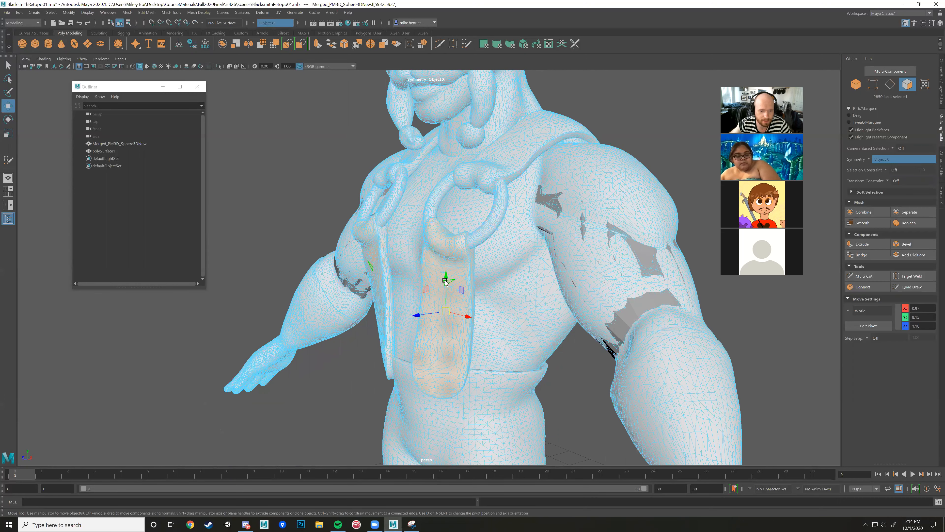
pyautogui.keyDown('alt'); pyautogui.moveTo(453, 283); pyautogui.dragTo(464, 260); pyautogui.keyUp('alt')
pyautogui.keyDown('shift'); pyautogui.click(465, 259); pyautogui.keyUp('shift')
pyautogui.keyDown('shift'); pyautogui.click(513, 178); pyautogui.keyUp('shift')
pyautogui.moveTo(491, 200)
pyautogui.keyDown('alt'); pyautogui.mouseDown()
pyautogui.moveTo(427, 182)
pyautogui.moveTo(509, 196)
pyautogui.mouseUp(); pyautogui.keyUp('alt')
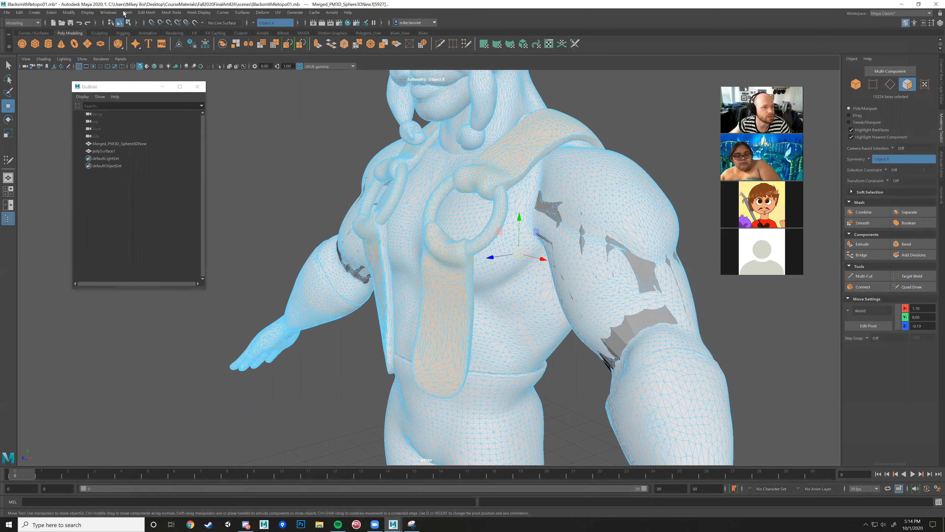
pyautogui.click(126, 13)
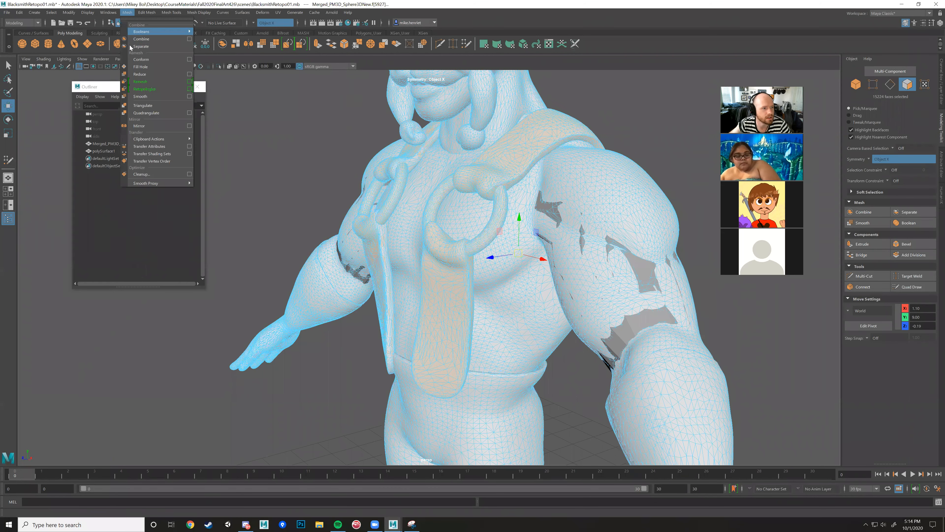
pyautogui.click(159, 49)
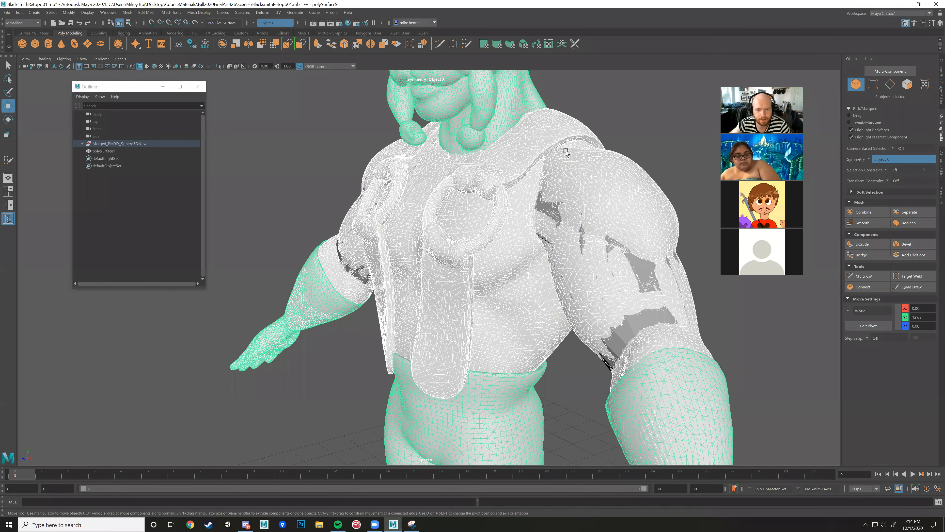
# - Check the separated shoulder strap, ring and hanging strap by selecting each piece individually
pyautogui.click(548, 159)
pyautogui.scroll(-3, 472, 201)
pyautogui.click(473, 206)
pyautogui.moveTo(450, 233)
pyautogui.keyDown('alt'); pyautogui.mouseDown()
pyautogui.moveTo(486, 225)
pyautogui.moveTo(465, 228)
pyautogui.mouseUp(); pyautogui.keyUp('alt')
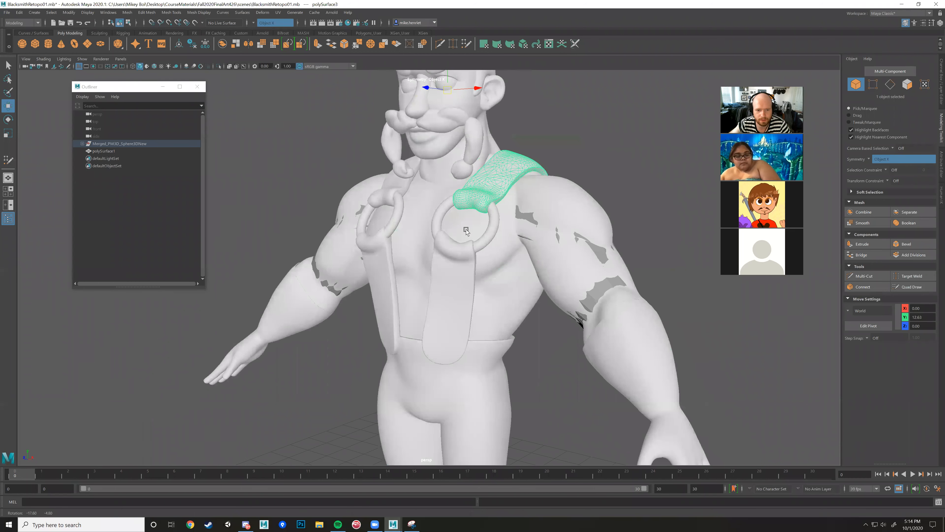
pyautogui.click(471, 252)
pyautogui.click(454, 290)
# - Put both hanging straps, both rings and both shoulder straps on a new display layer and hide that layer
pyautogui.click(383, 281)
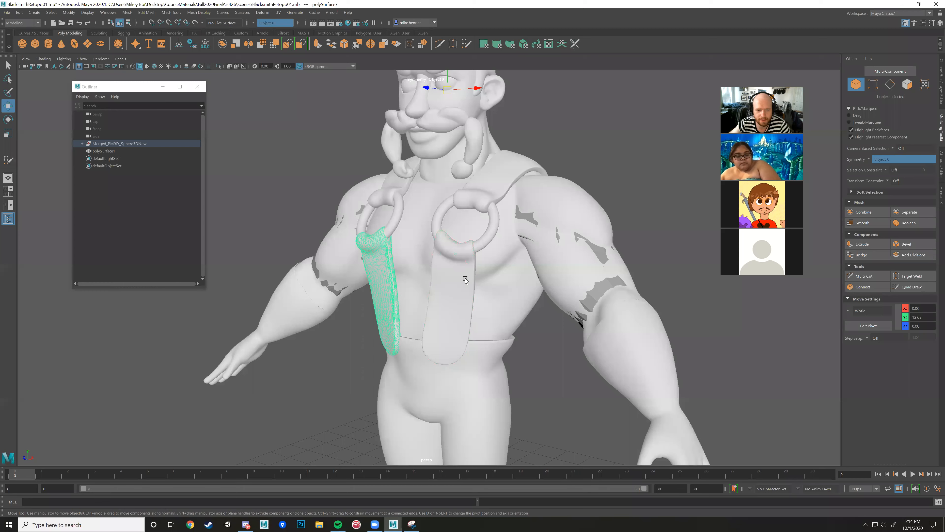
pyautogui.keyDown('shift'); pyautogui.click(465, 277); pyautogui.keyUp('shift')
pyautogui.keyDown('shift'); pyautogui.click(396, 208); pyautogui.keyUp('shift')
pyautogui.keyDown('shift'); pyautogui.click(440, 216); pyautogui.keyUp('shift')
pyautogui.keyDown('shift'); pyautogui.click(491, 194); pyautogui.keyUp('shift')
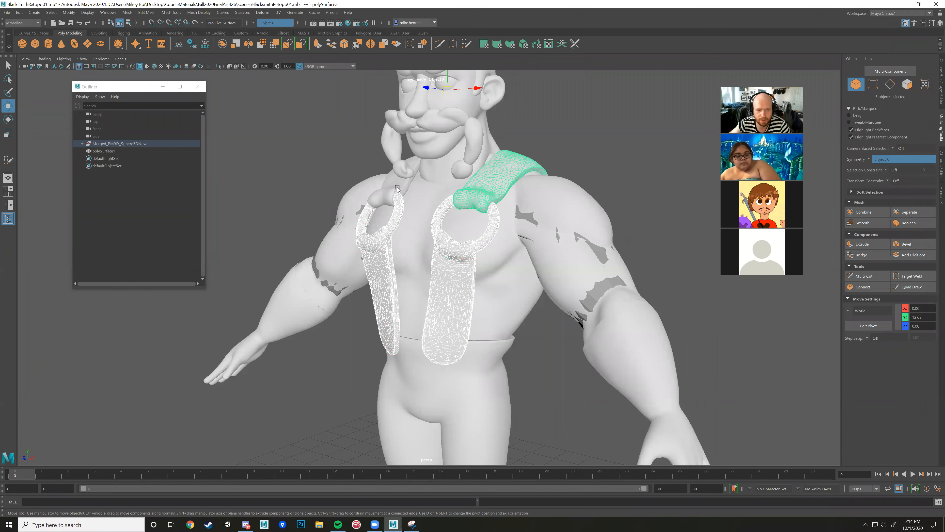
pyautogui.keyDown('shift'); pyautogui.click(398, 188); pyautogui.keyUp('shift')
pyautogui.moveTo(548, 185)
pyautogui.keyDown('alt'); pyautogui.mouseDown()
pyautogui.moveTo(481, 186)
pyautogui.moveTo(558, 190)
pyautogui.mouseUp(); pyautogui.keyUp('alt')
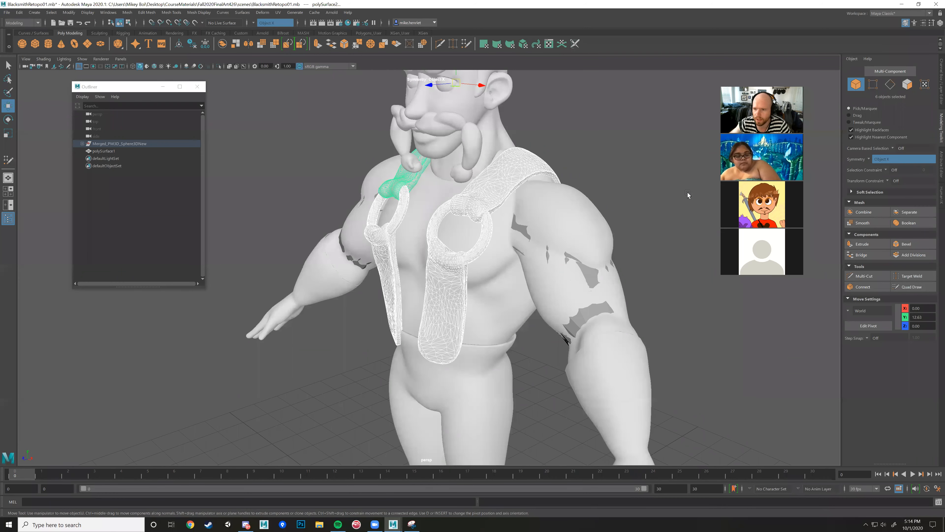
pyautogui.click(940, 81)
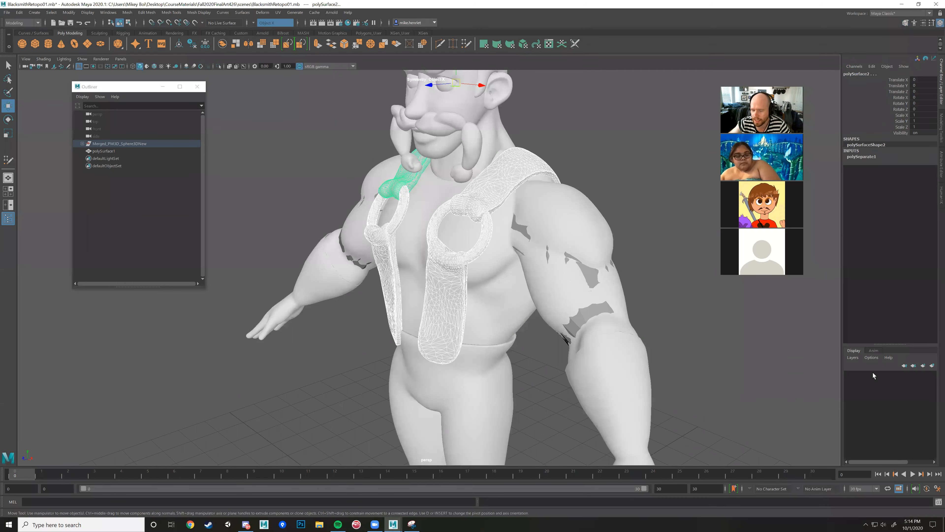
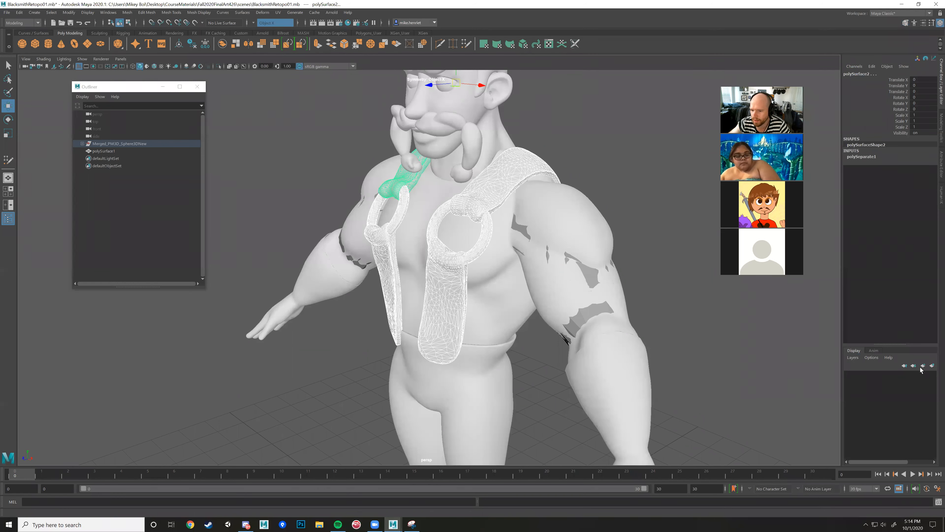
pyautogui.click(932, 365)
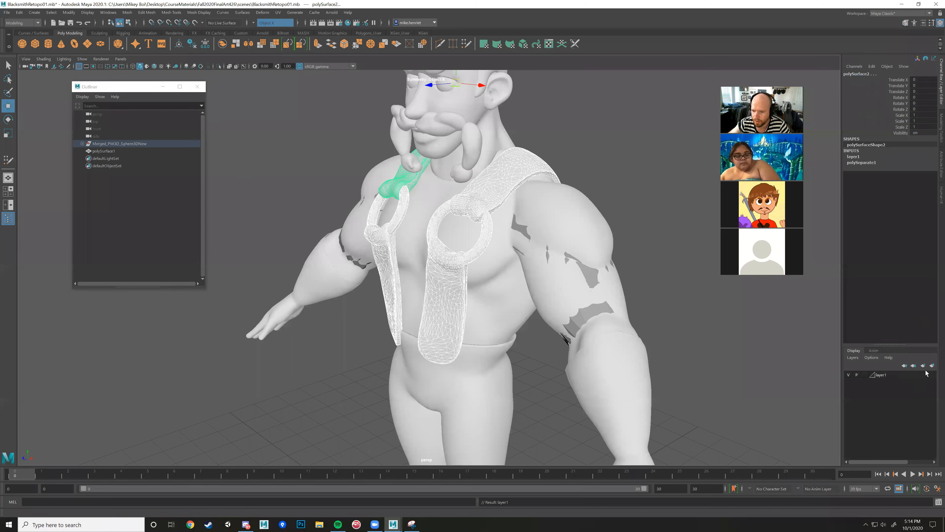
pyautogui.rightClick(884, 375)
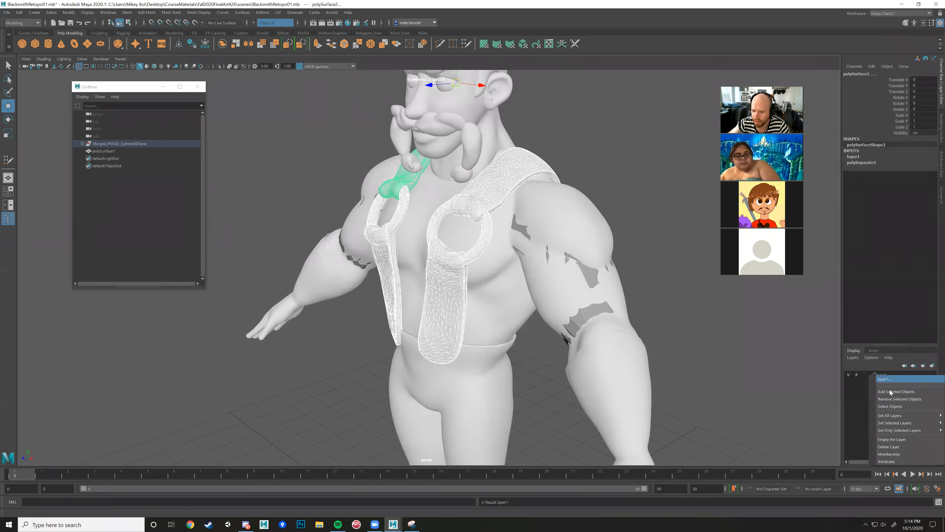
pyautogui.click(847, 382)
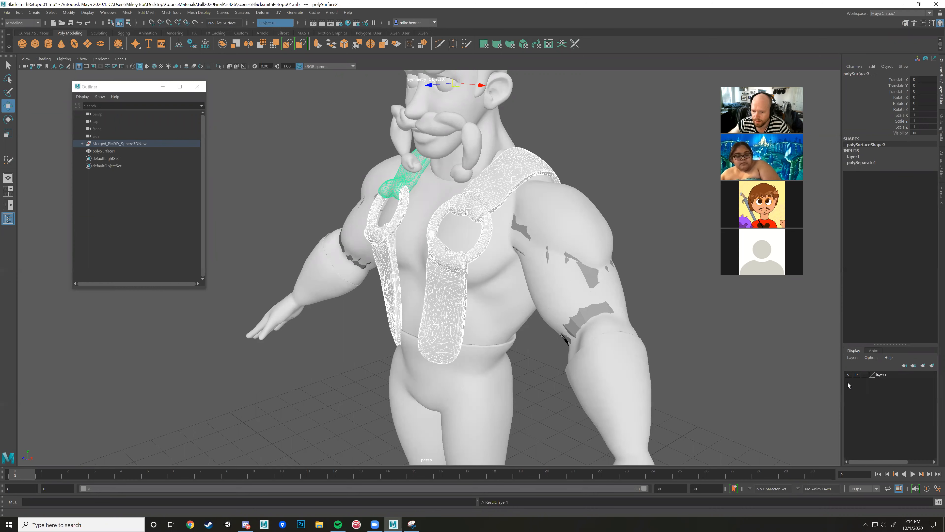
pyautogui.click(848, 376)
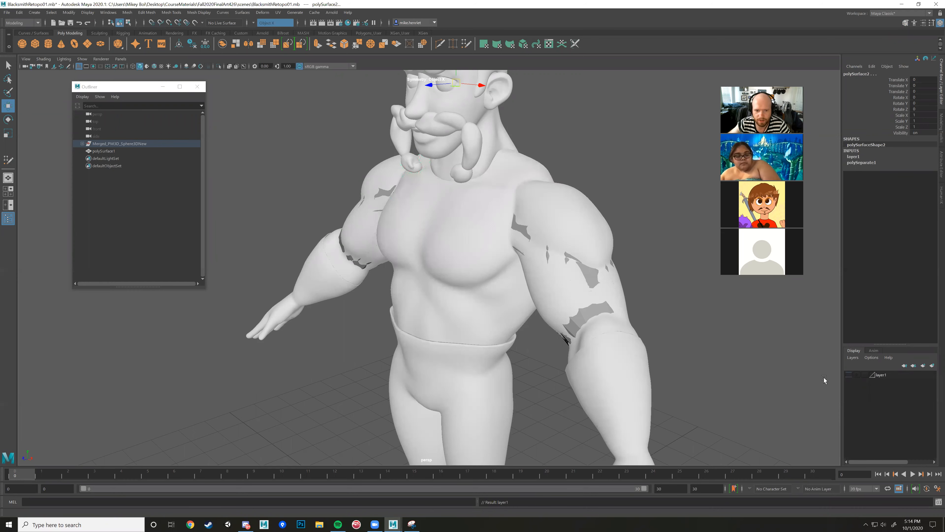
pyautogui.click(572, 231)
pyautogui.keyDown('alt'); pyautogui.moveTo(573, 231); pyautogui.dragTo(603, 248); pyautogui.keyUp('alt')
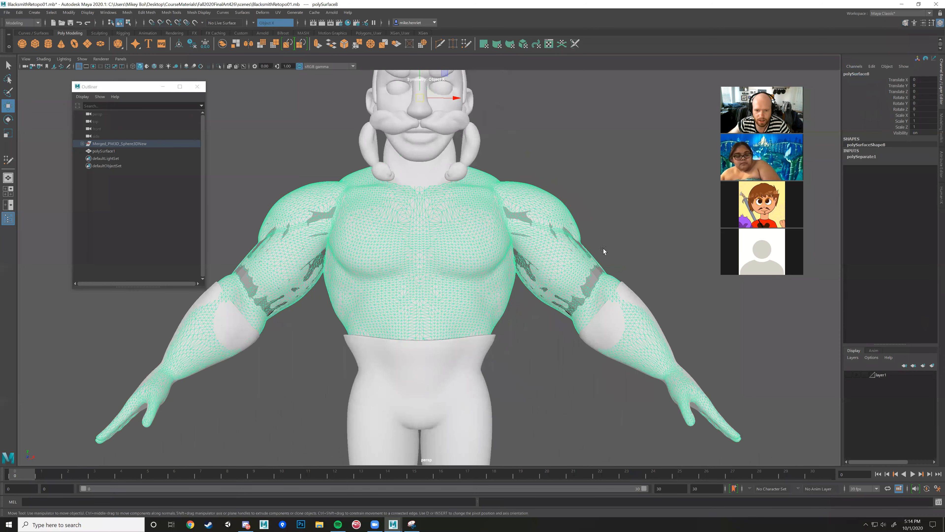
pyautogui.click(594, 323)
pyautogui.press('f')
pyautogui.keyDown('alt'); pyautogui.moveTo(542, 250); pyautogui.dragTo(566, 223); pyautogui.keyUp('alt')
pyautogui.scroll(3, 498, 218)
pyautogui.click(127, 12)
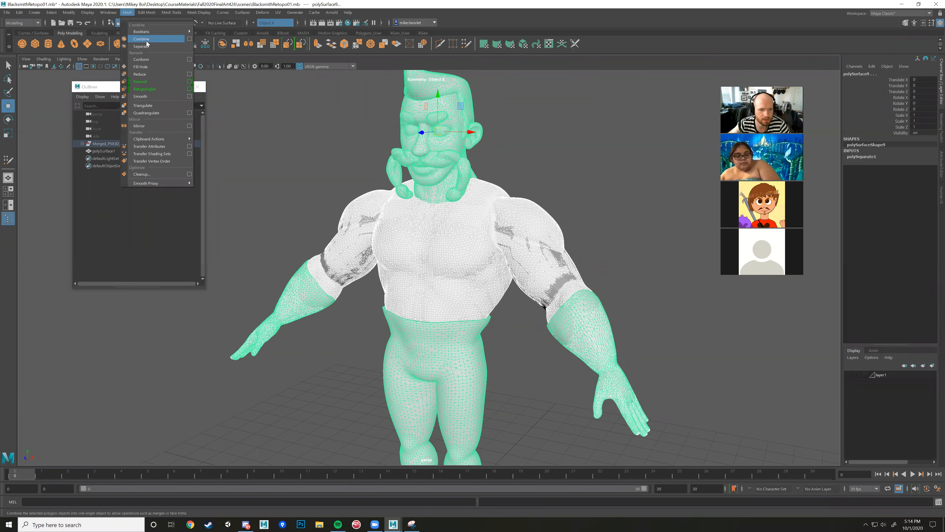
# - Select the mustache faces on both sides of the head mesh and separate that mesh into individual objects
pyautogui.keyDown('alt'); pyautogui.moveTo(546, 222); pyautogui.dragTo(553, 227); pyautogui.keyUp('alt')
pyautogui.keyDown('alt'); pyautogui.moveTo(554, 227); pyautogui.dragTo(557, 281, button='middle'); pyautogui.keyUp('alt')
pyautogui.scroll(5, 558, 281)
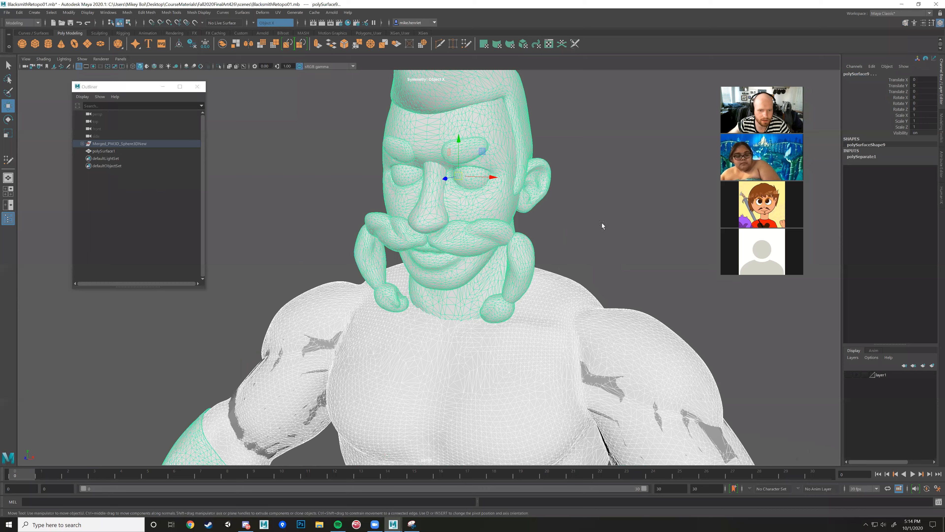
pyautogui.scroll(3, 602, 222)
pyautogui.click(567, 228)
pyautogui.moveTo(565, 229); pyautogui.dragTo(565, 254, button='right')
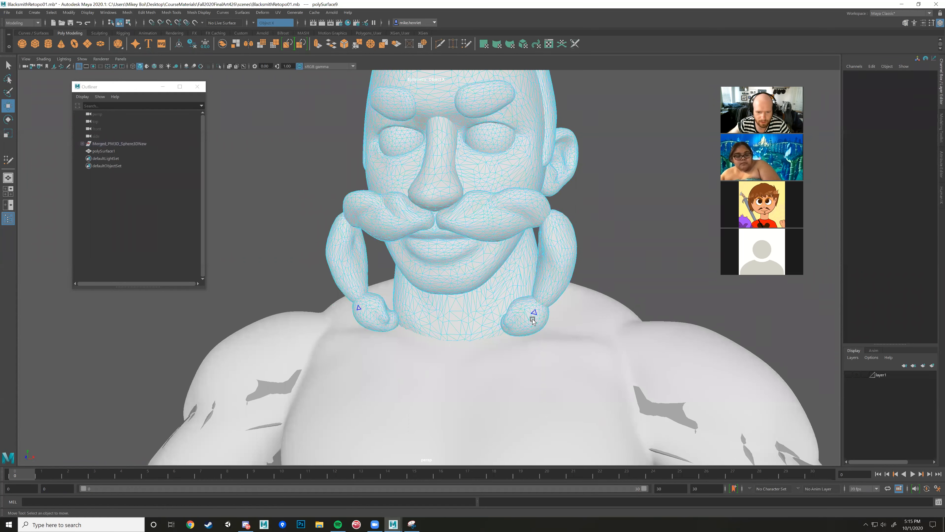
pyautogui.click(533, 320)
pyautogui.keyDown('shift'); pyautogui.doubleClick(555, 249); pyautogui.keyUp('shift')
pyautogui.keyDown('shift'); pyautogui.doubleClick(507, 204); pyautogui.keyUp('shift')
pyautogui.keyDown('alt'); pyautogui.moveTo(507, 207); pyautogui.dragTo(573, 229); pyautogui.keyUp('alt')
pyautogui.click(137, 13)
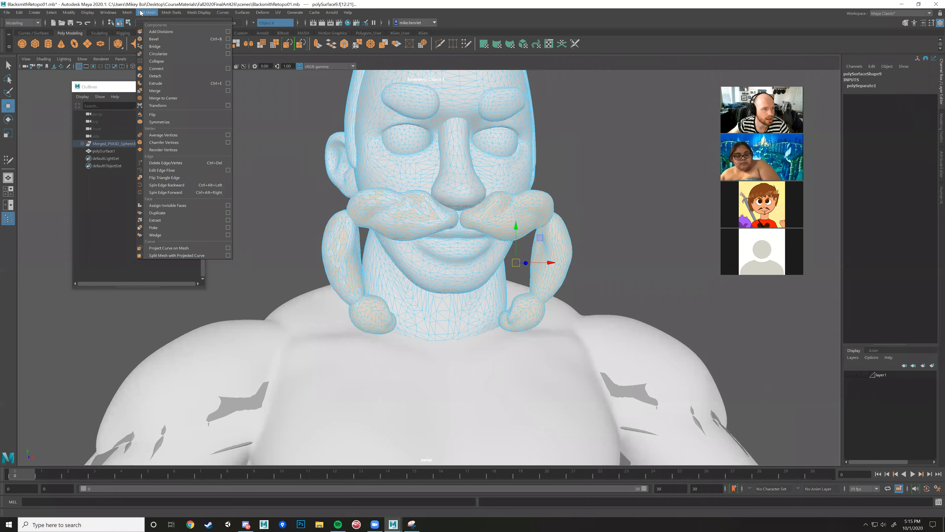
pyautogui.click(145, 46)
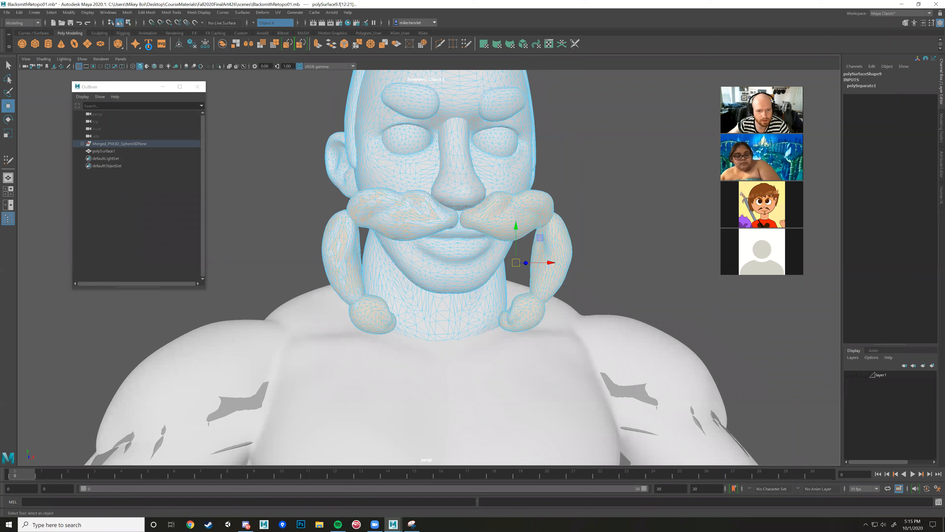
# - Select the six mustache pieces on both sides of the face and combine them into one object
pyautogui.click(557, 242)
pyautogui.click(512, 234)
pyautogui.keyDown('shift'); pyautogui.click(520, 271); pyautogui.keyUp('shift')
pyautogui.keyDown('shift'); pyautogui.click(500, 300); pyautogui.keyUp('shift')
pyautogui.keyDown('shift'); pyautogui.click(417, 226); pyautogui.keyUp('shift')
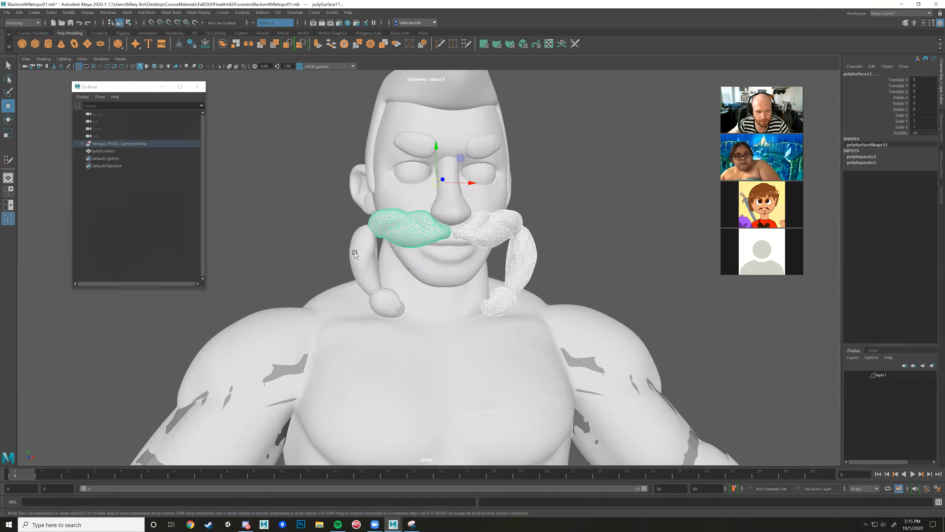
pyautogui.keyDown('shift'); pyautogui.click(356, 255); pyautogui.keyUp('shift')
pyautogui.keyDown('shift'); pyautogui.click(386, 302); pyautogui.keyUp('shift')
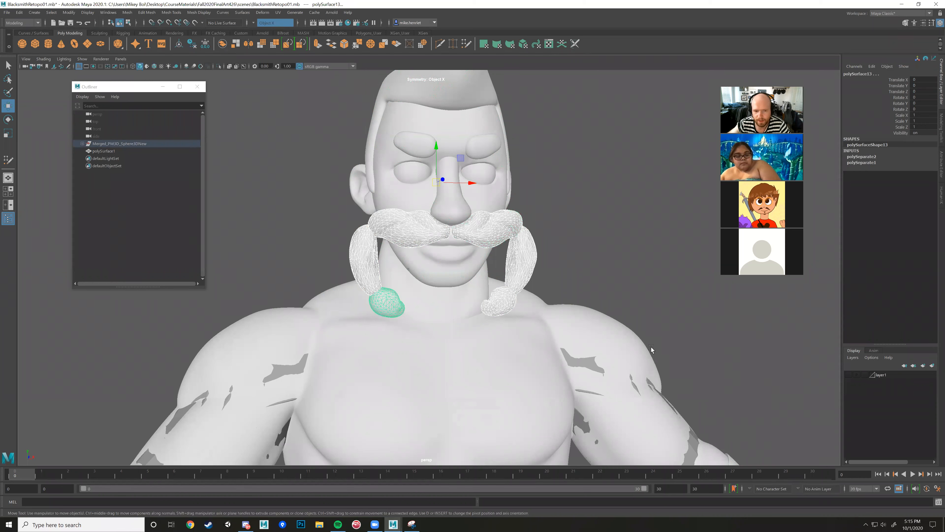
pyautogui.click(128, 12)
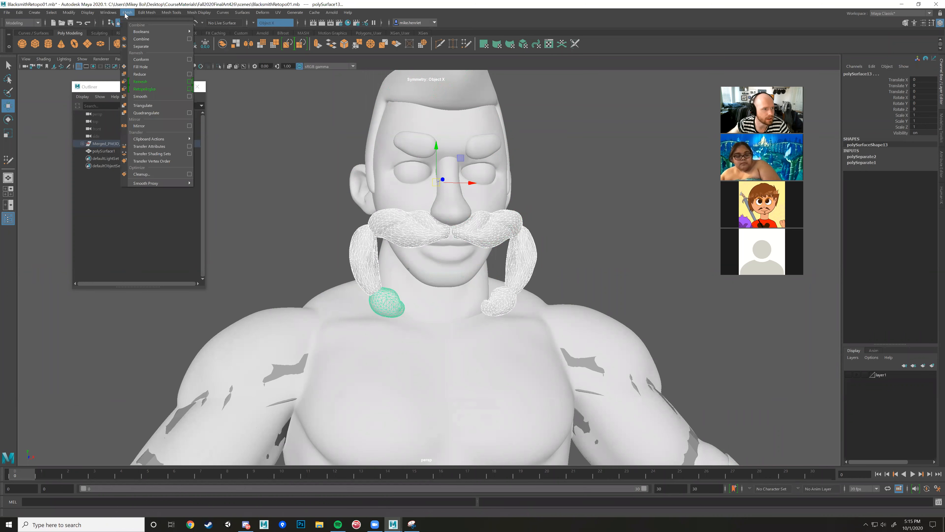
pyautogui.click(143, 39)
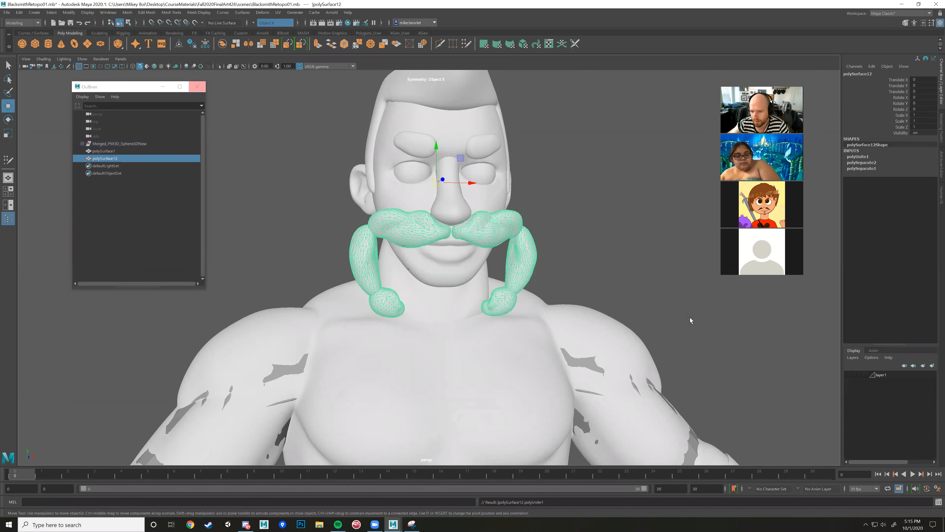
# - Put the combined mustache on a new display layer named Mustache
pyautogui.click(932, 366)
pyautogui.doubleClick(880, 375)
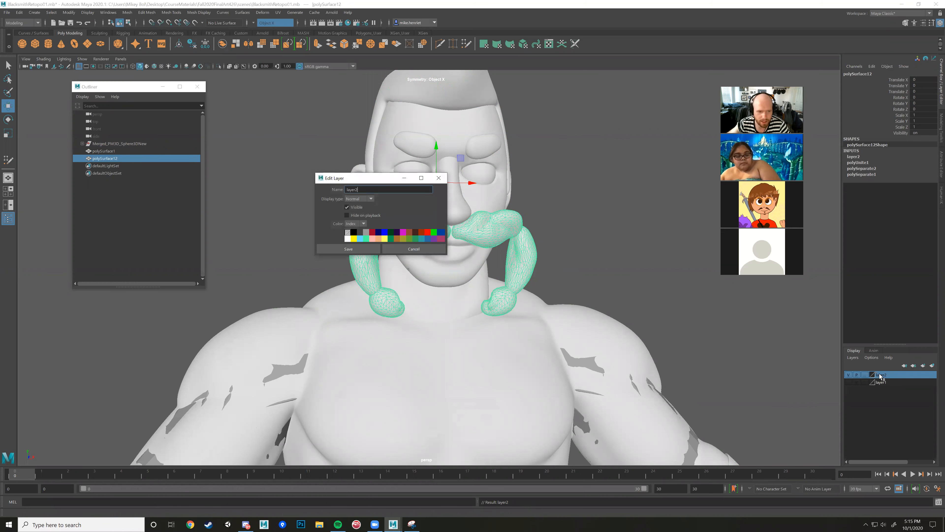
pyautogui.doubleClick(373, 188)
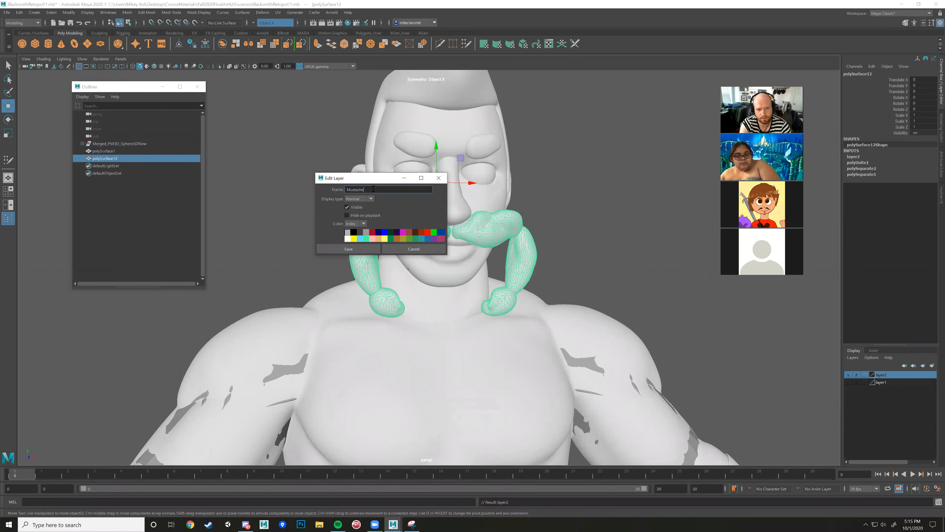
pyautogui.press('Return')
pyautogui.click(372, 248)
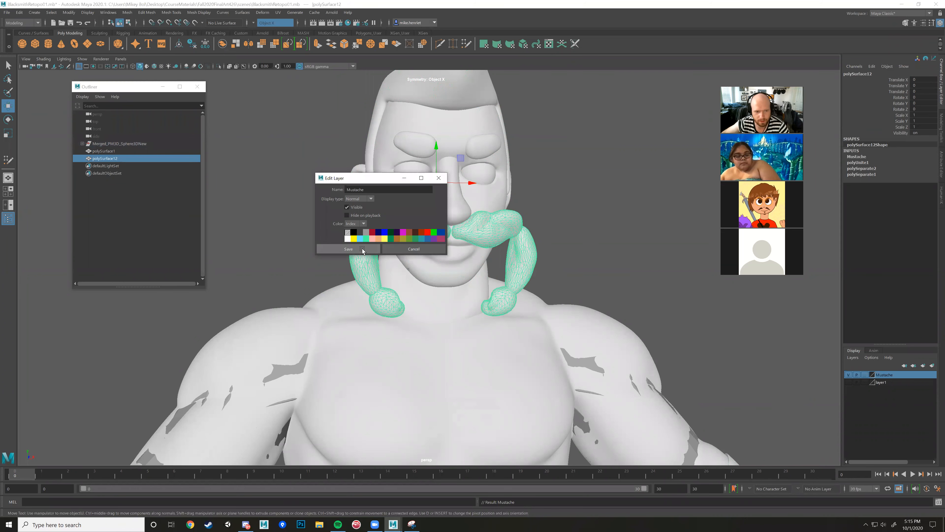
# - Rename the display layer holding the straps and rings as Straps, and hide the Mustache layer
pyautogui.doubleClick(881, 382)
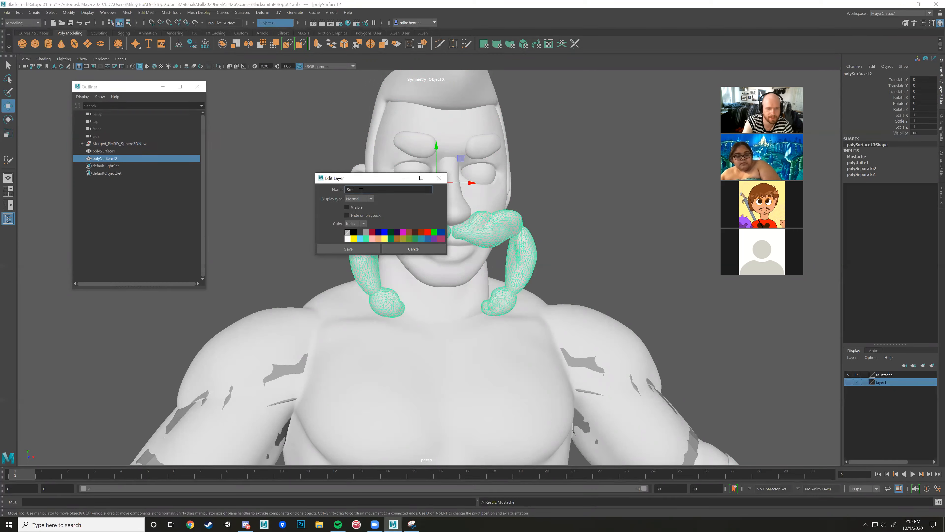
pyautogui.press('Return')
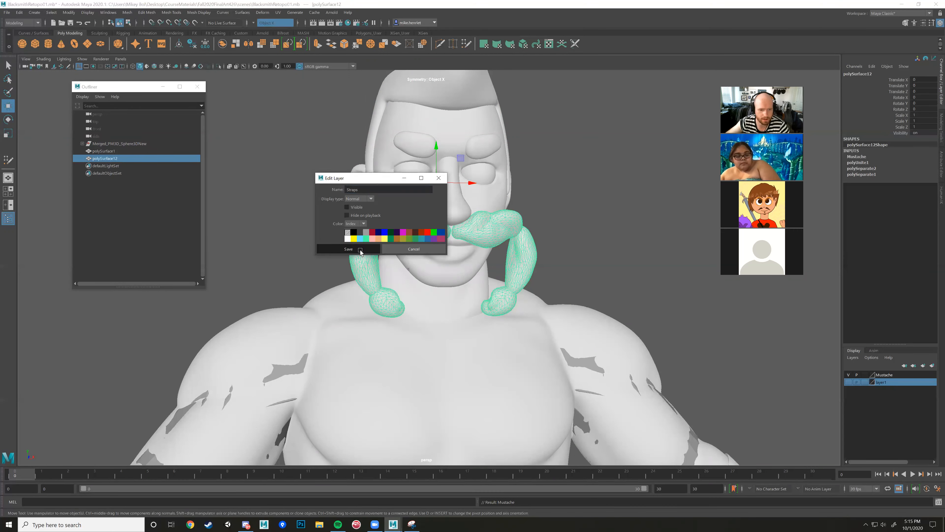
pyautogui.click(348, 248)
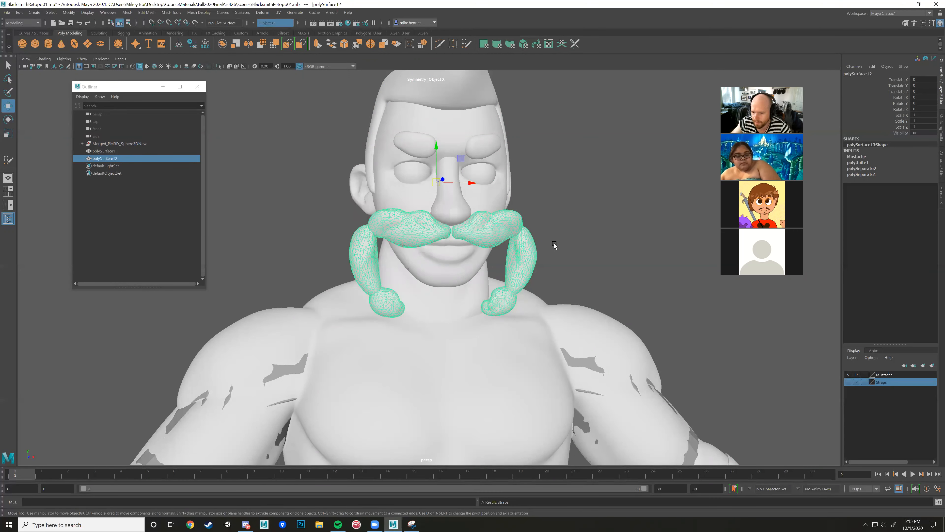
pyautogui.click(849, 376)
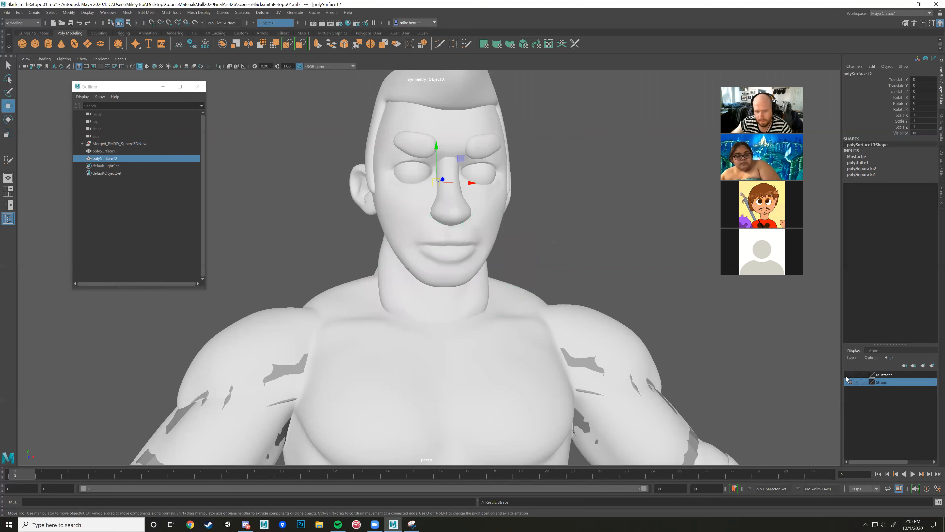
# - Select all the remaining visible head and body pieces and combine them into one mesh
pyautogui.scroll(-8, 483, 315)
pyautogui.moveTo(483, 274); pyautogui.dragTo(437, 328)
pyautogui.scroll(3, 455, 294)
pyautogui.keyDown('alt'); pyautogui.moveTo(455, 295); pyautogui.dragTo(502, 288); pyautogui.keyUp('alt')
pyautogui.click(171, 13)
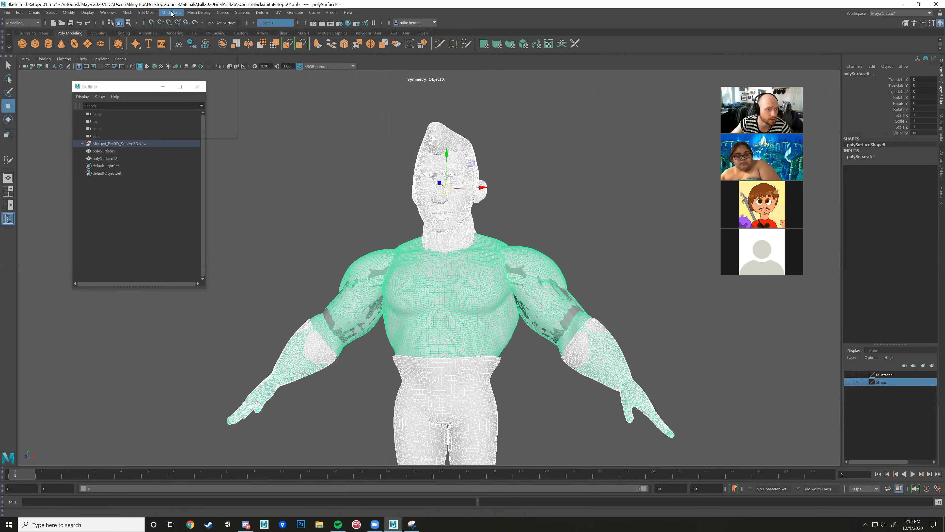
pyautogui.moveTo(127, 12)
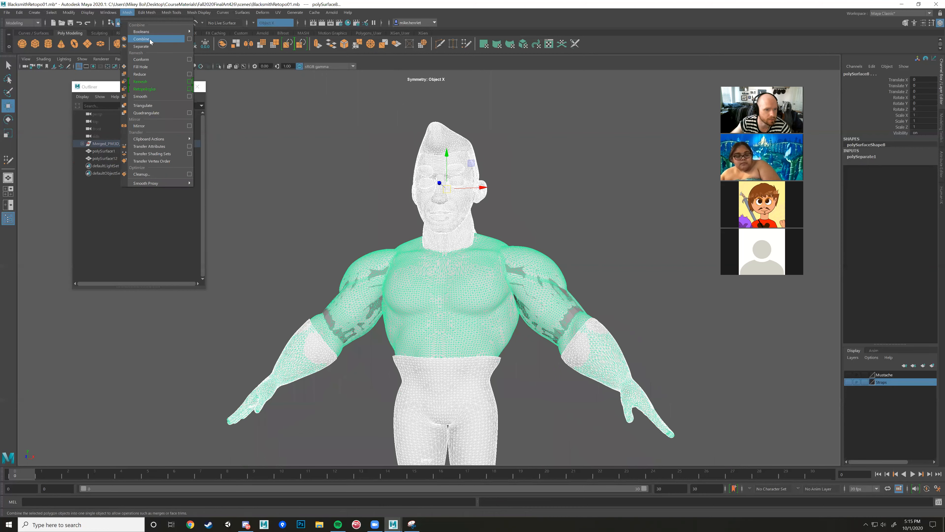
pyautogui.click(158, 39)
pyautogui.click(501, 279)
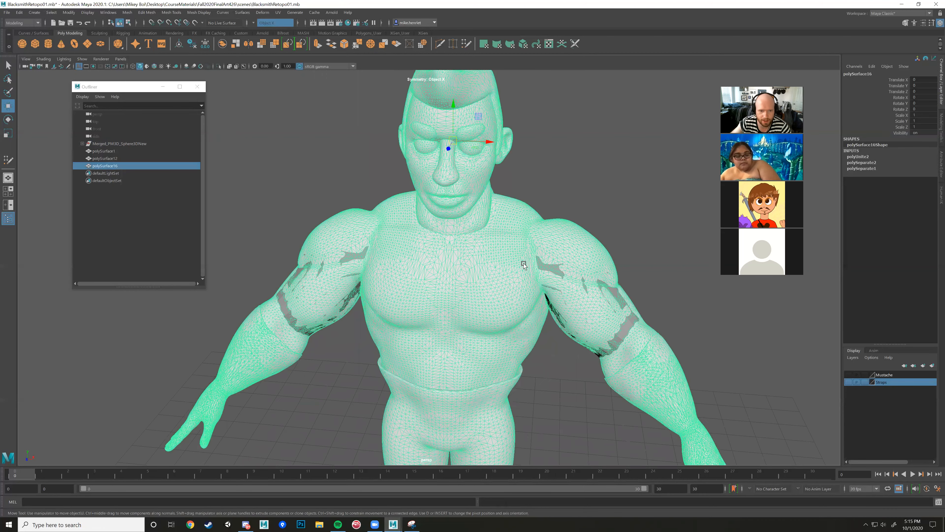
# - Save the scene as a new file named BlacksmithRetopo02.mb
pyautogui.keyDown('alt'); pyautogui.moveTo(501, 280); pyautogui.dragTo(473, 252); pyautogui.keyUp('alt')
pyautogui.keyDown('alt'); pyautogui.moveTo(563, 245); pyautogui.dragTo(616, 212); pyautogui.keyUp('alt')
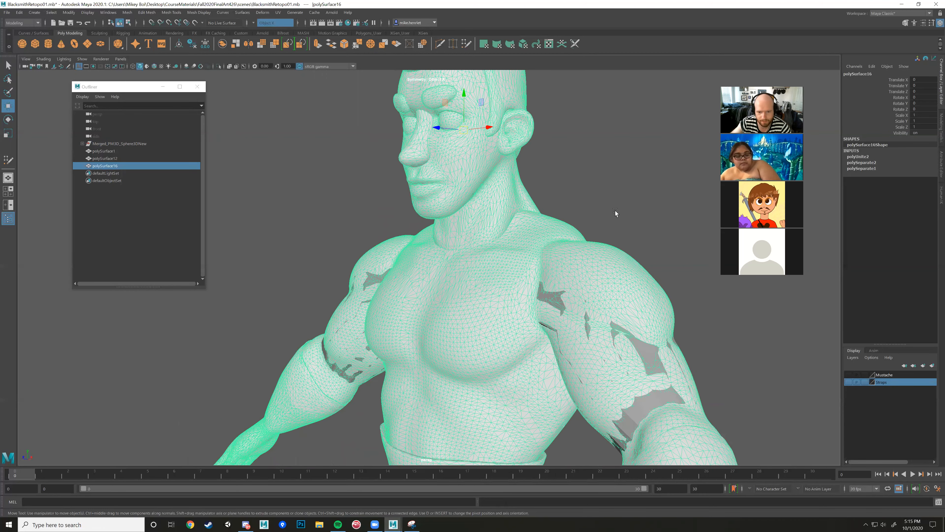
pyautogui.keyDown('alt'); pyautogui.moveTo(592, 286); pyautogui.dragTo(563, 140); pyautogui.keyUp('alt')
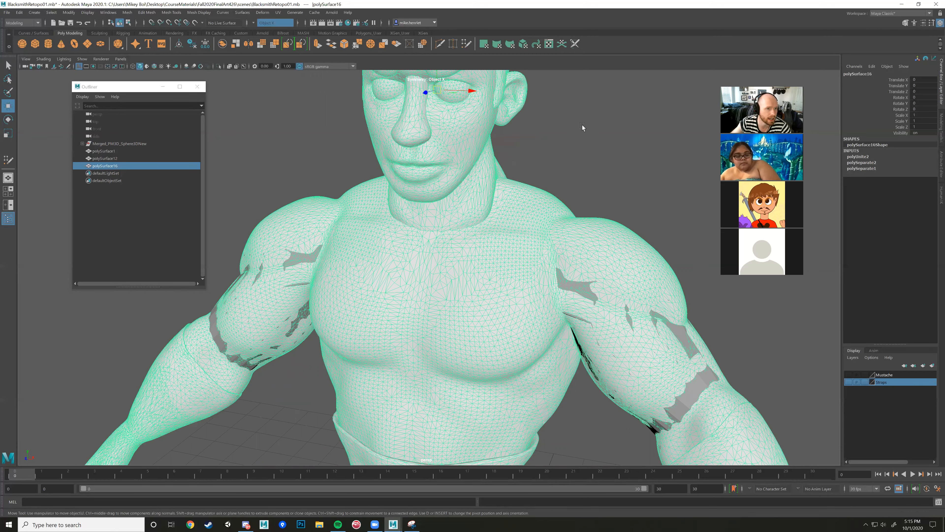
pyautogui.click(6, 13)
pyautogui.click(35, 51)
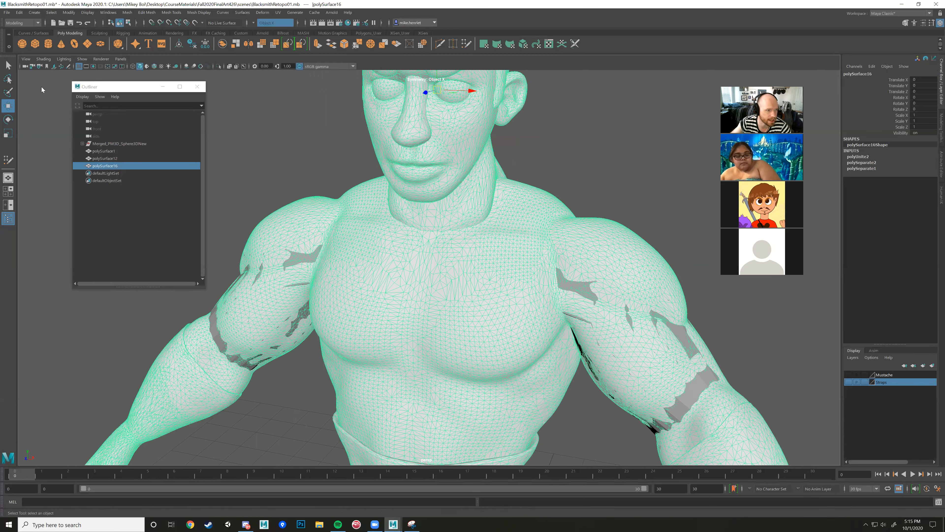
pyautogui.click(340, 361)
pyautogui.press('BackSpace')
pyautogui.write('2')
pyautogui.press('Return')
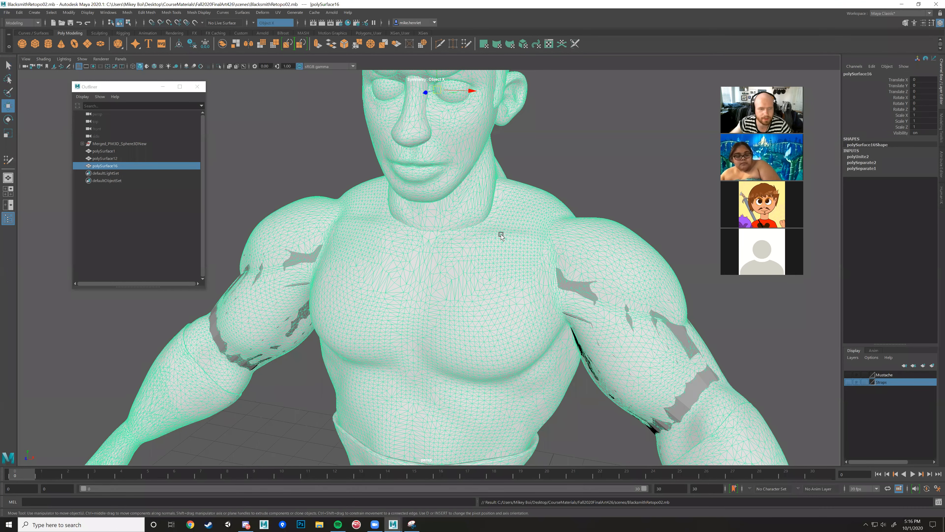
# - Make the combined head and body mesh the live surface
pyautogui.scroll(-1, 500, 234)
pyautogui.keyDown('alt'); pyautogui.moveTo(519, 227); pyautogui.dragTo(482, 249, button='middle'); pyautogui.keyUp('alt')
pyautogui.scroll(-1, 478, 227)
pyautogui.keyDown('alt'); pyautogui.moveTo(644, 219); pyautogui.dragTo(644, 220); pyautogui.keyUp('alt')
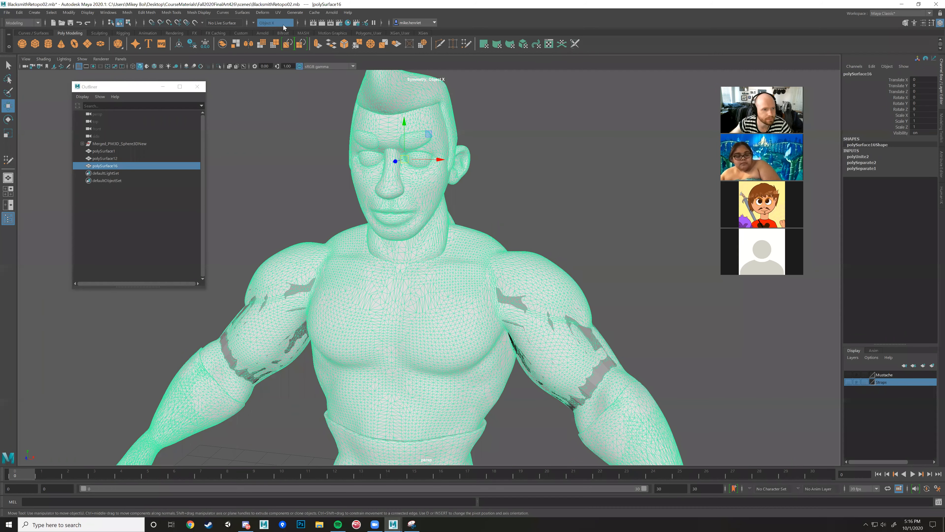
pyautogui.click(195, 23)
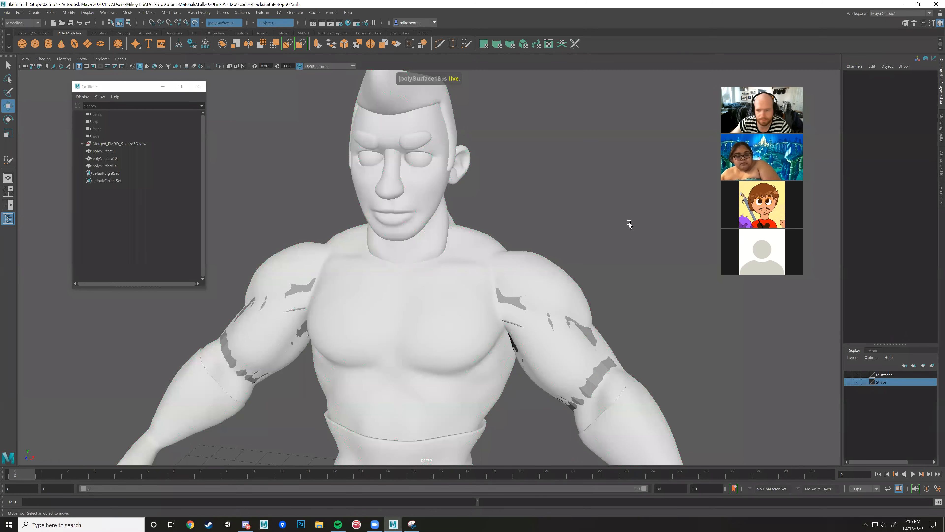
pyautogui.click(941, 129)
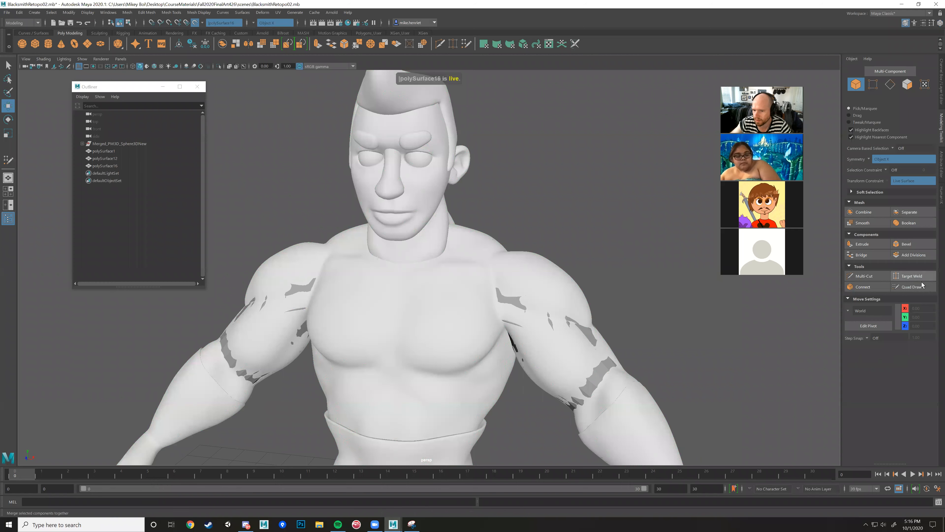
pyautogui.click(907, 288)
pyautogui.keyDown('alt'); pyautogui.moveTo(428, 223); pyautogui.dragTo(467, 167); pyautogui.keyUp('alt')
pyautogui.moveTo(523, 346)
pyautogui.keyDown('alt'); pyautogui.mouseDown()
pyautogui.moveTo(487, 317)
pyautogui.moveTo(551, 295)
pyautogui.moveTo(591, 303)
pyautogui.moveTo(658, 291)
pyautogui.mouseUp(); pyautogui.keyUp('alt')
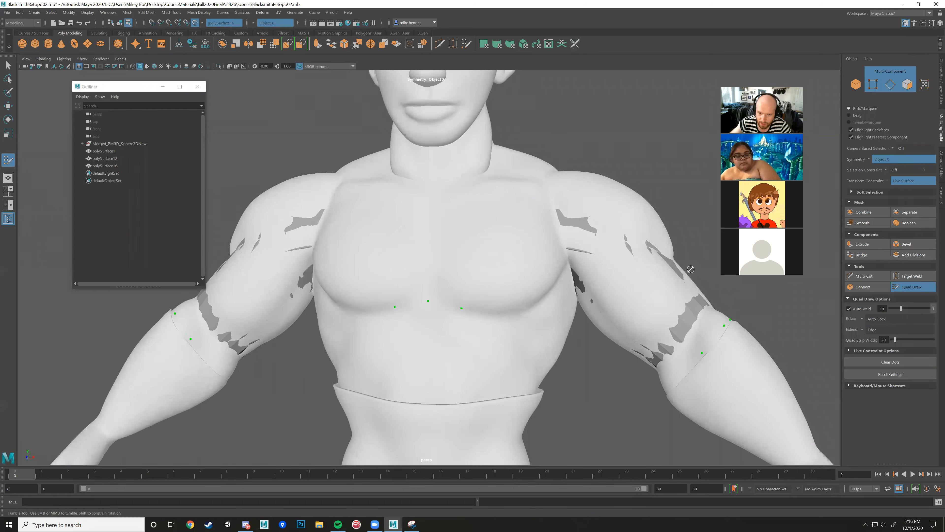
pyautogui.hotkey('ctrl', 'z')
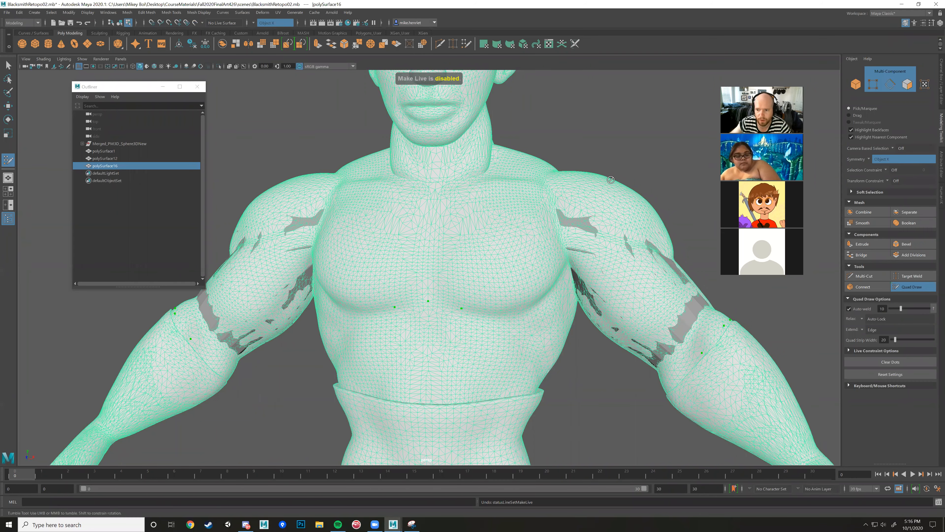
# - Return to object mode, make the combined body mesh the live surface again, and activate Quad Draw on the existing upper-arm retopology mesh
pyautogui.press('w')
pyautogui.click(691, 237)
pyautogui.click(675, 268)
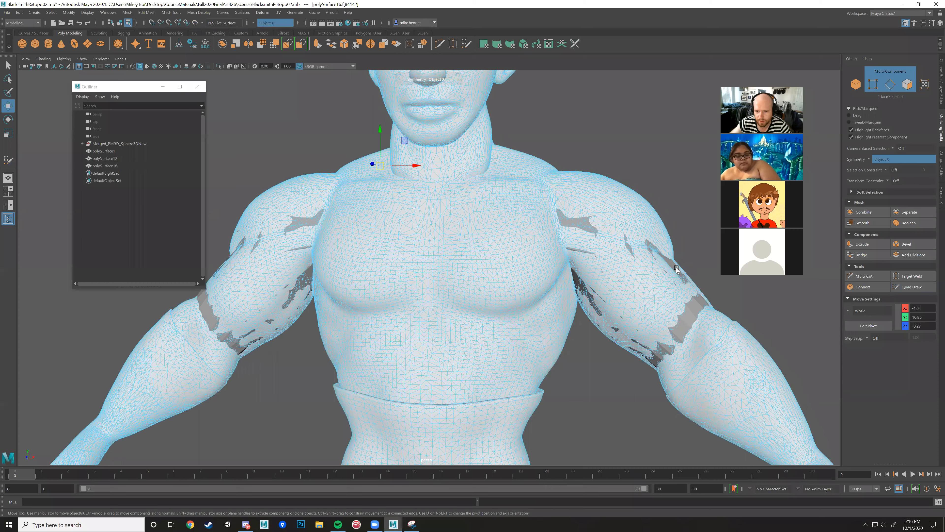
pyautogui.moveTo(575, 211); pyautogui.dragTo(616, 188, button='right')
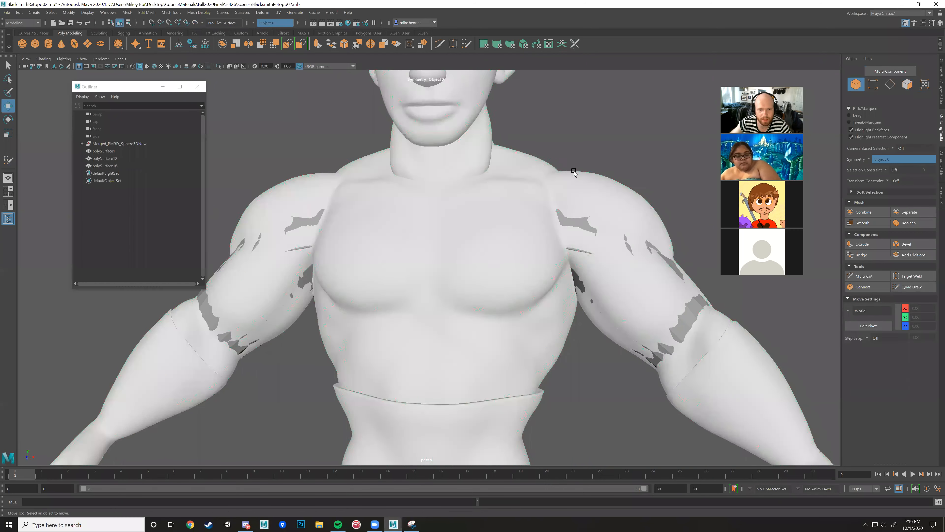
pyautogui.click(574, 173)
pyautogui.click(194, 22)
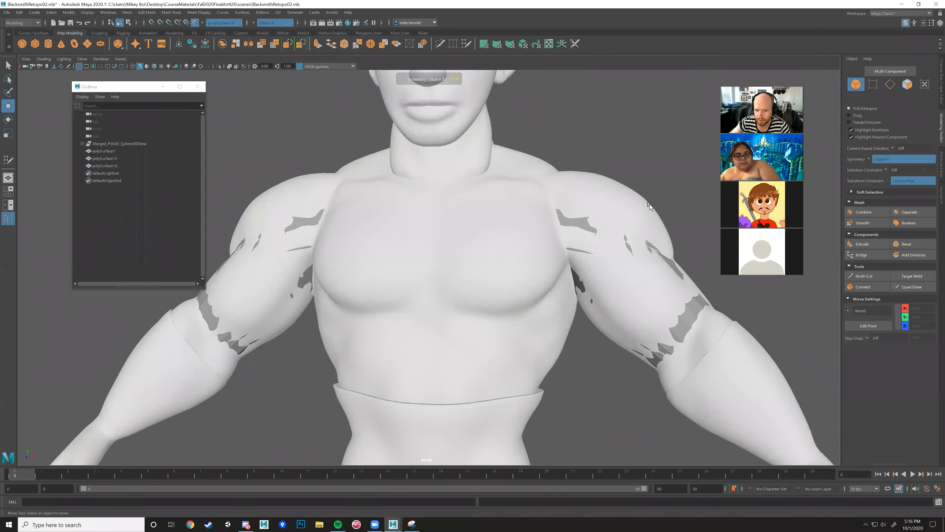
pyautogui.click(911, 289)
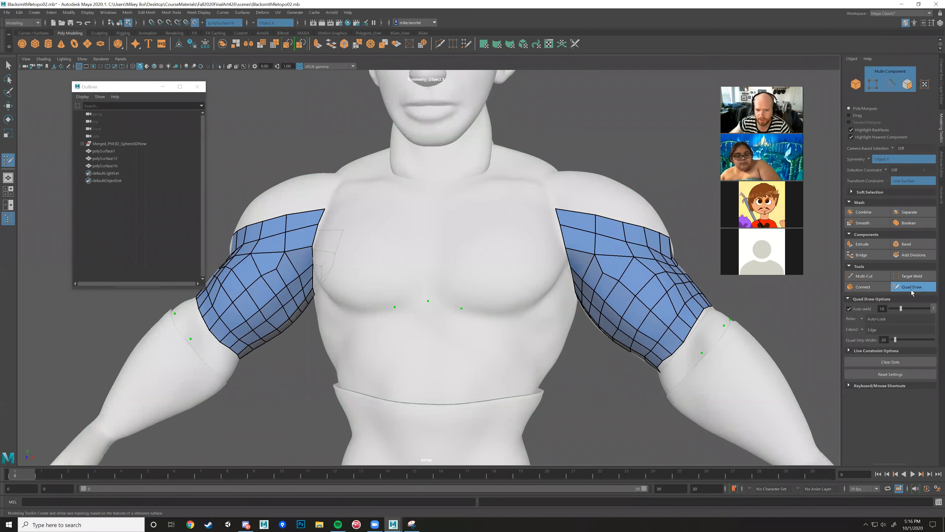
# - Place Quad Draw dots along the underside of the pectorals and fill the first quads inward from the armpit edge
pyautogui.keyDown('alt'); pyautogui.moveTo(544, 239); pyautogui.dragTo(512, 217); pyautogui.keyUp('alt')
pyautogui.keyDown('alt'); pyautogui.moveTo(512, 275); pyautogui.dragTo(510, 216, button='middle'); pyautogui.keyUp('alt')
pyautogui.scroll(2, 510, 216)
pyautogui.keyDown('alt'); pyautogui.moveTo(510, 215); pyautogui.dragTo(522, 261); pyautogui.keyUp('alt')
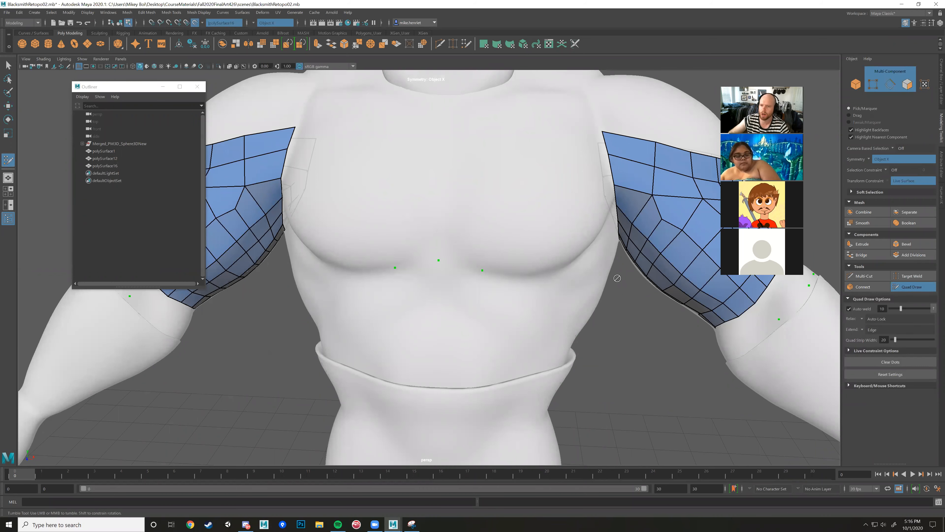
pyautogui.keyDown('alt'); pyautogui.moveTo(617, 278); pyautogui.dragTo(607, 190); pyautogui.keyUp('alt')
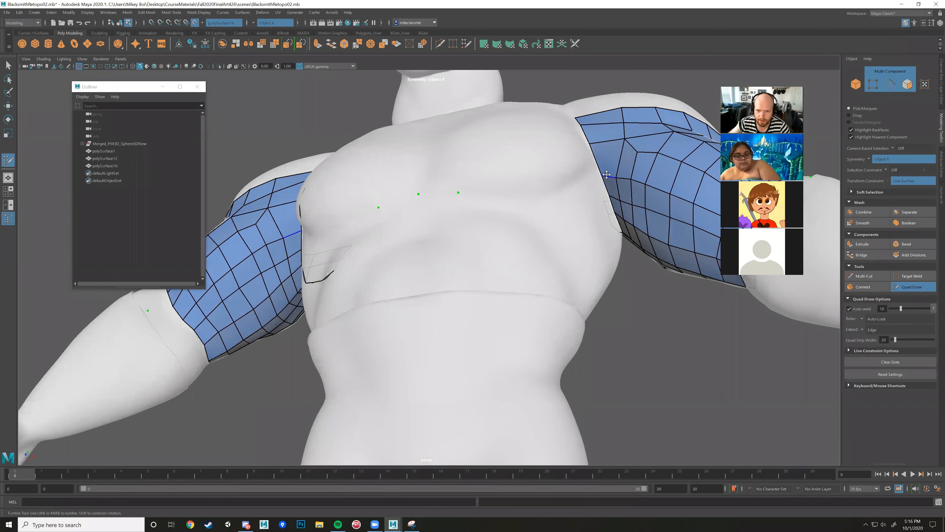
pyautogui.keyDown('alt'); pyautogui.moveTo(578, 181); pyautogui.dragTo(523, 241); pyautogui.keyUp('alt')
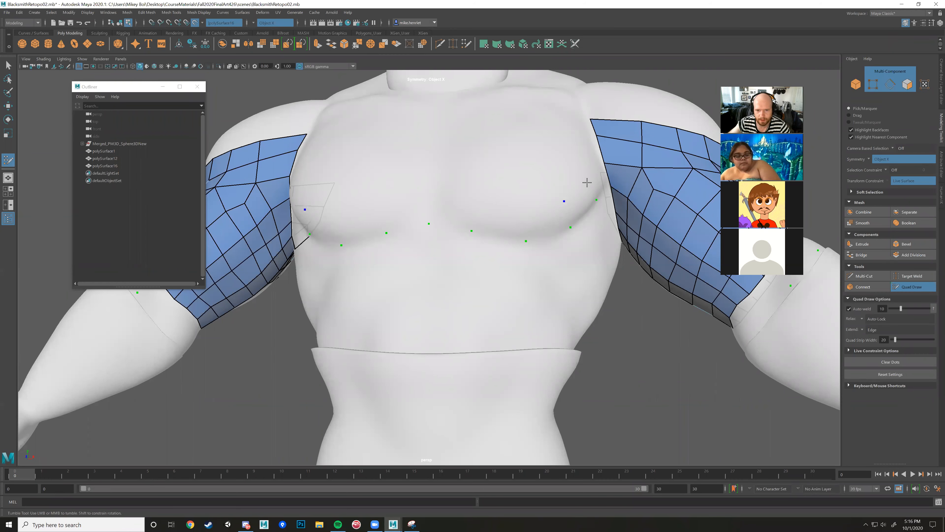
pyautogui.keyDown('alt'); pyautogui.moveTo(591, 180); pyautogui.dragTo(558, 197); pyautogui.keyUp('alt')
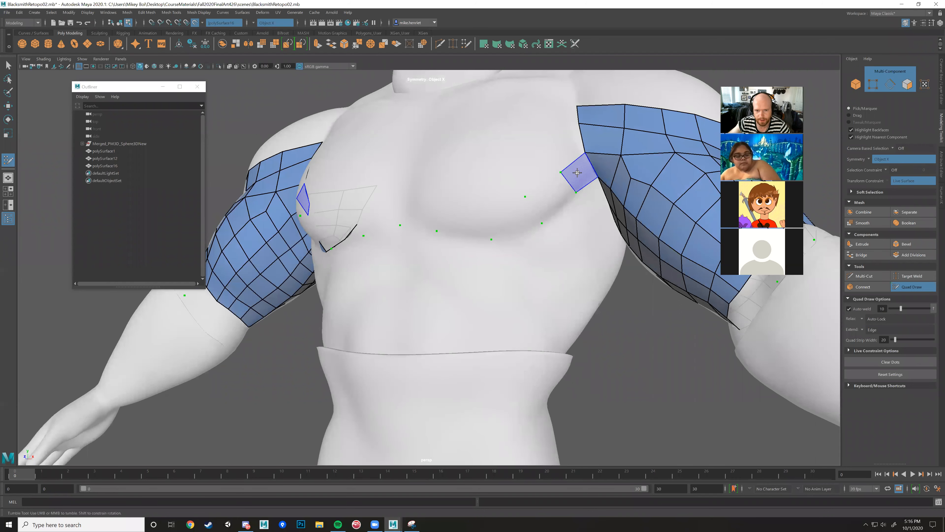
pyautogui.keyDown('shift'); pyautogui.click(551, 201); pyautogui.keyUp('shift')
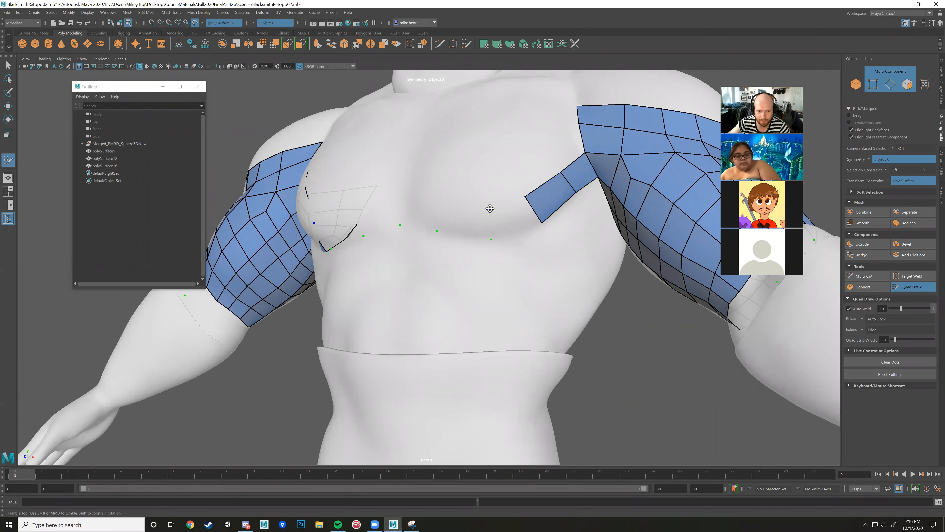
# - Place the remaining dots and fill quads to carry the under-chest strip across the body's centre line
pyautogui.keyDown('alt'); pyautogui.moveTo(495, 215); pyautogui.dragTo(498, 225); pyautogui.keyUp('alt')
pyautogui.click(508, 218)
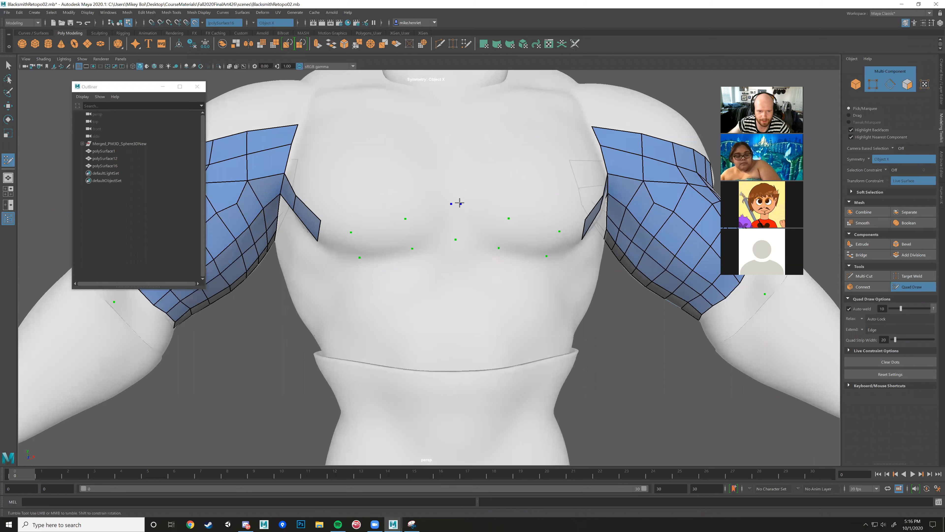
pyautogui.keyDown('shift'); pyautogui.click(517, 231); pyautogui.keyUp('shift')
pyautogui.keyDown('shift'); pyautogui.click(571, 235); pyautogui.keyUp('shift')
pyautogui.keyDown('shift'); pyautogui.click(571, 235); pyautogui.keyUp('shift')
pyautogui.moveTo(570, 235)
pyautogui.keyDown('alt'); pyautogui.mouseDown()
pyautogui.moveTo(491, 247)
pyautogui.moveTo(450, 237)
pyautogui.moveTo(479, 256)
pyautogui.mouseUp(); pyautogui.keyUp('alt')
pyautogui.scroll(-5, 480, 256)
pyautogui.keyDown('alt'); pyautogui.moveTo(569, 247); pyautogui.dragTo(544, 231); pyautogui.keyUp('alt')
pyautogui.scroll(4, 521, 229)
# - Insert edge loops to subdivide the wide quads of the under-chest strip
pyautogui.keyDown('alt'); pyautogui.moveTo(452, 234); pyautogui.dragTo(467, 220); pyautogui.keyUp('alt')
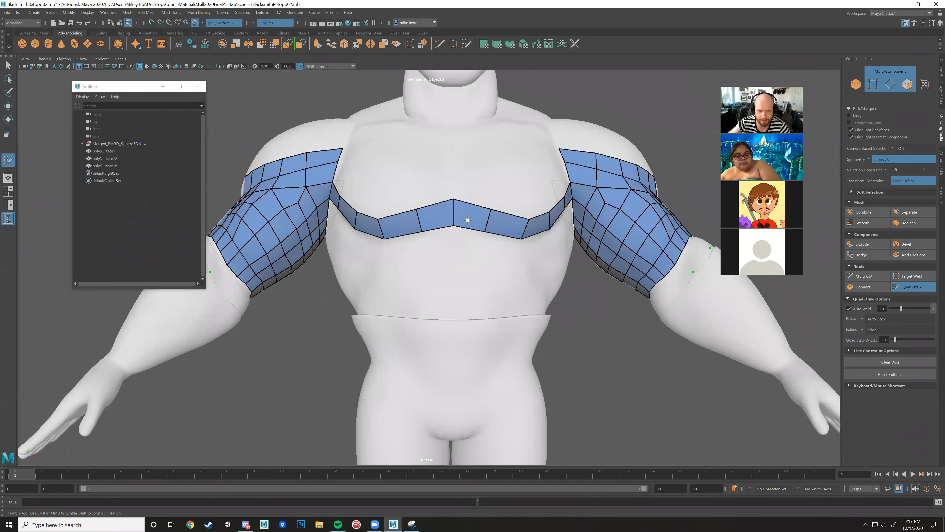
pyautogui.keyDown('ctrl'); pyautogui.click(469, 219); pyautogui.keyUp('ctrl')
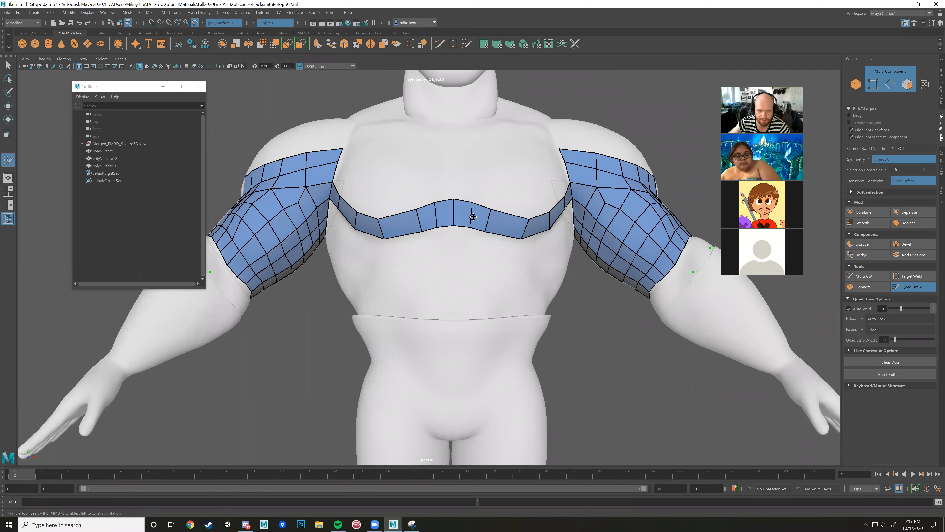
pyautogui.moveTo(469, 217)
pyautogui.keyDown('alt'); pyautogui.mouseDown()
pyautogui.moveTo(454, 238)
pyautogui.moveTo(383, 180)
pyautogui.moveTo(458, 188)
pyautogui.moveTo(462, 174)
pyautogui.moveTo(461, 182)
pyautogui.moveTo(487, 184)
pyautogui.moveTo(452, 178)
pyautogui.moveTo(482, 213)
pyautogui.moveTo(502, 276)
pyautogui.moveTo(521, 275)
pyautogui.moveTo(491, 274)
pyautogui.moveTo(476, 296)
pyautogui.moveTo(479, 268)
pyautogui.moveTo(542, 209)
pyautogui.moveTo(493, 220)
pyautogui.moveTo(521, 226)
pyautogui.moveTo(492, 226)
pyautogui.moveTo(511, 209)
pyautogui.mouseUp(); pyautogui.keyUp('alt')
pyautogui.scroll(3, 462, 242)
pyautogui.scroll(3, 463, 242)
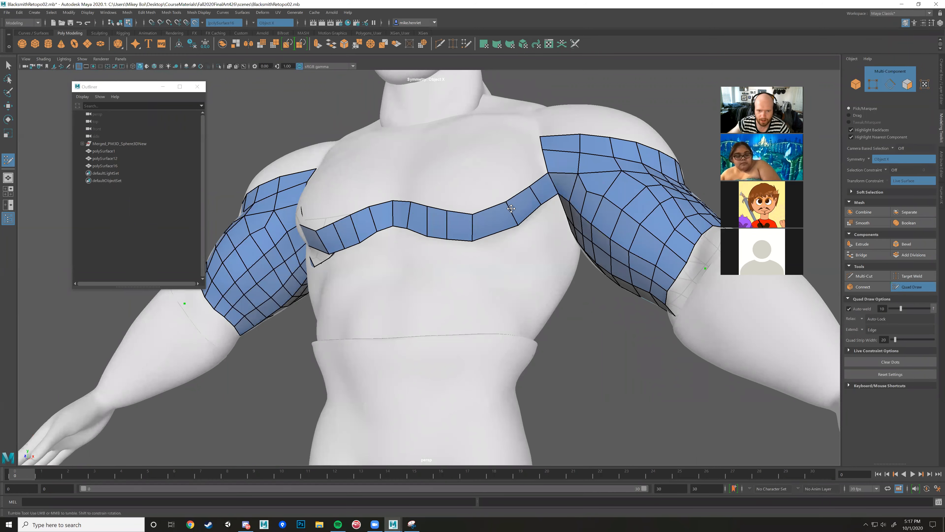
pyautogui.scroll(3, 521, 219)
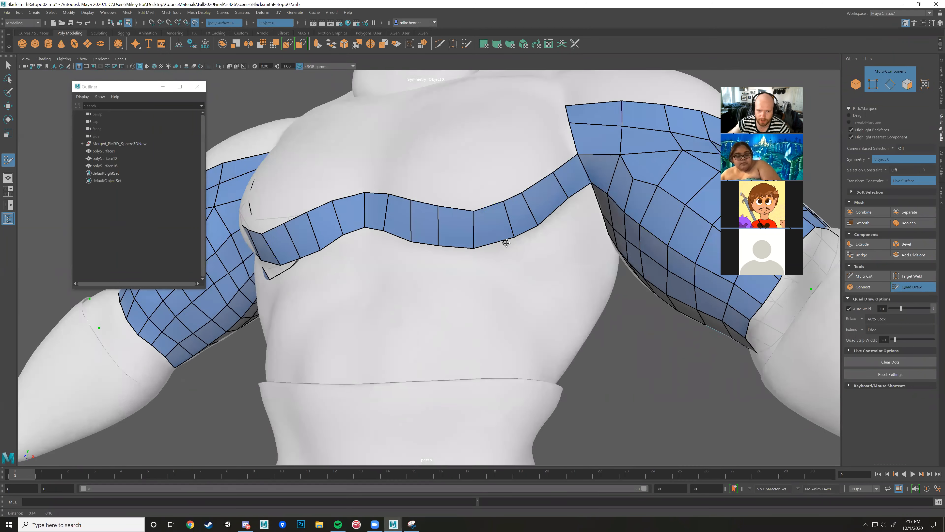
# - Reposition the under-chest strip's vertices so that it follows the lower contour of the pectorals
pyautogui.moveTo(548, 204)
pyautogui.mouseDown()
pyautogui.moveTo(559, 198)
pyautogui.moveTo(493, 279)
pyautogui.mouseUp()
pyautogui.scroll(-3, 564, 192)
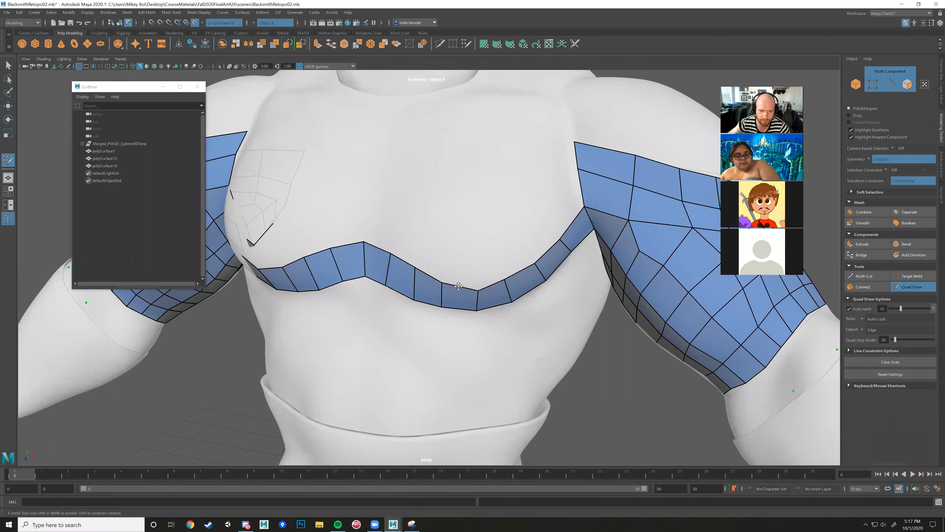
pyautogui.moveTo(421, 261)
pyautogui.keyDown('alt'); pyautogui.mouseDown()
pyautogui.moveTo(459, 220)
pyautogui.moveTo(461, 231)
pyautogui.moveTo(521, 248)
pyautogui.moveTo(512, 268)
pyautogui.moveTo(519, 264)
pyautogui.moveTo(490, 249)
pyautogui.moveTo(517, 259)
pyautogui.moveTo(538, 249)
pyautogui.moveTo(508, 259)
pyautogui.moveTo(519, 330)
pyautogui.moveTo(492, 301)
pyautogui.mouseUp(); pyautogui.keyUp('alt')
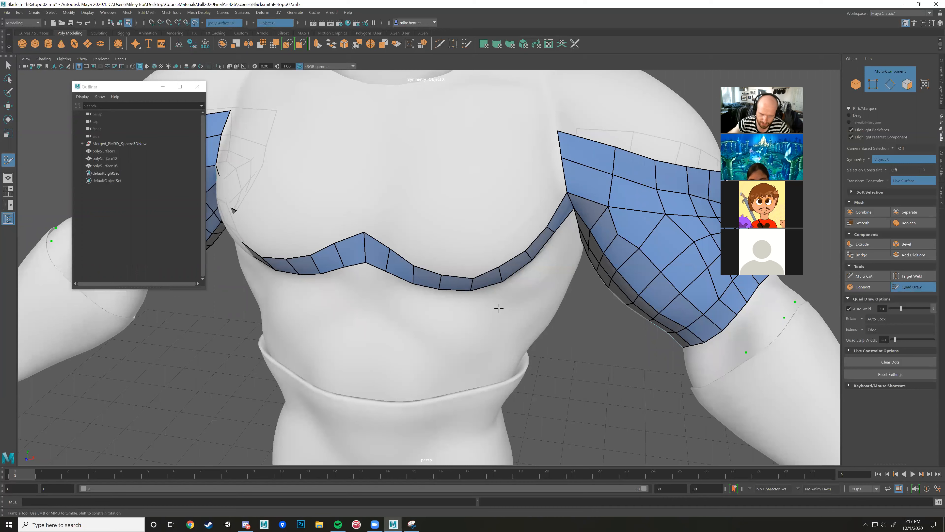
# - Place a row of Quad Draw dots below the chest strip, running down over the ribs toward the waist
pyautogui.moveTo(495, 306)
pyautogui.keyDown('alt'); pyautogui.mouseDown()
pyautogui.moveTo(516, 327)
pyautogui.moveTo(504, 359)
pyautogui.moveTo(494, 321)
pyautogui.mouseUp(); pyautogui.keyUp('alt')
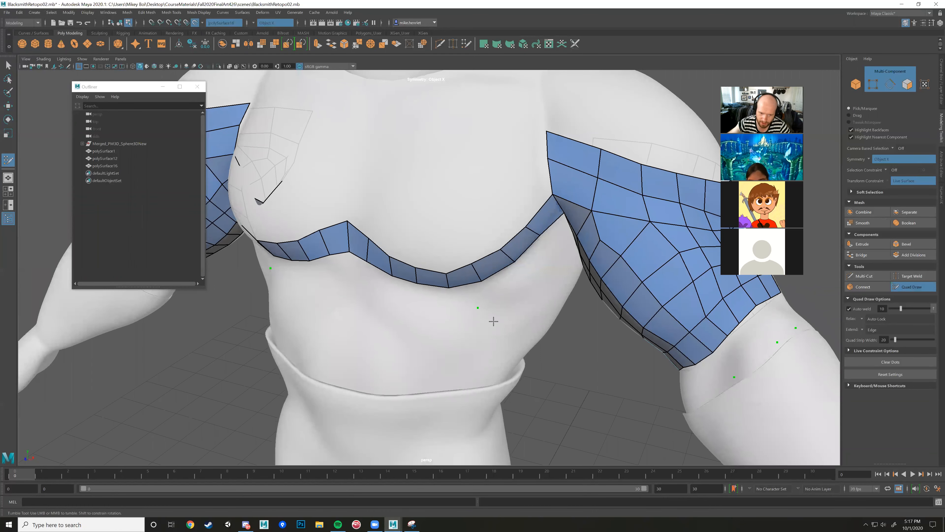
pyautogui.moveTo(502, 354)
pyautogui.keyDown('alt'); pyautogui.mouseDown()
pyautogui.moveTo(517, 337)
pyautogui.moveTo(491, 368)
pyautogui.mouseUp(); pyautogui.keyUp('alt')
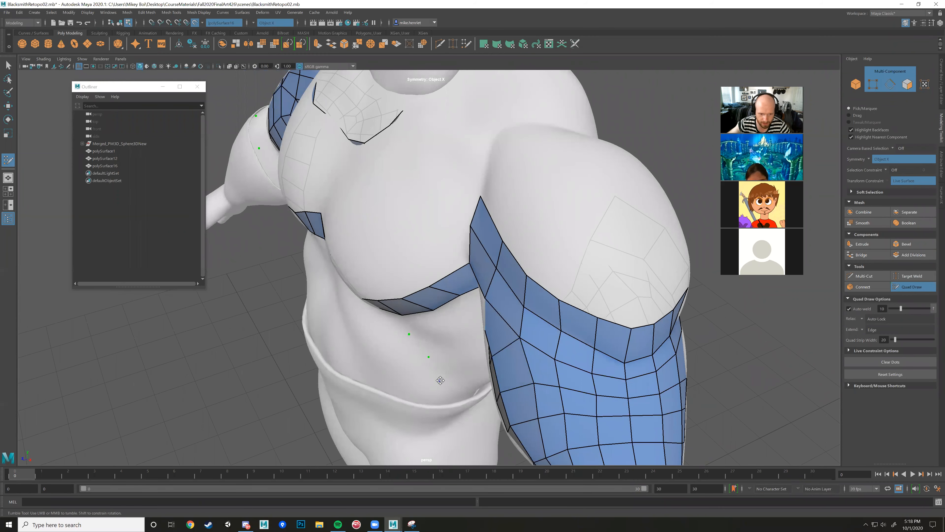
pyautogui.keyDown('alt'); pyautogui.moveTo(446, 377); pyautogui.dragTo(484, 321); pyautogui.keyUp('alt')
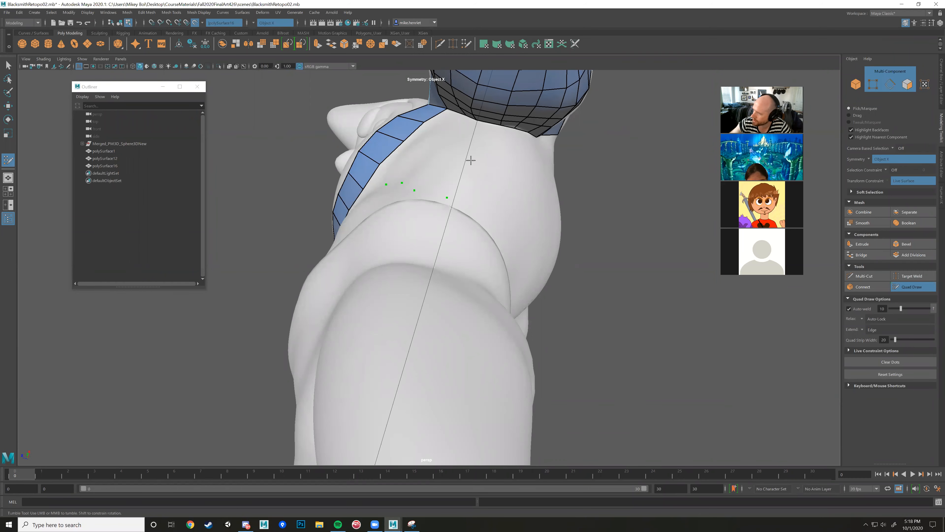
pyautogui.keyDown('alt'); pyautogui.moveTo(478, 167); pyautogui.dragTo(512, 302); pyautogui.keyUp('alt')
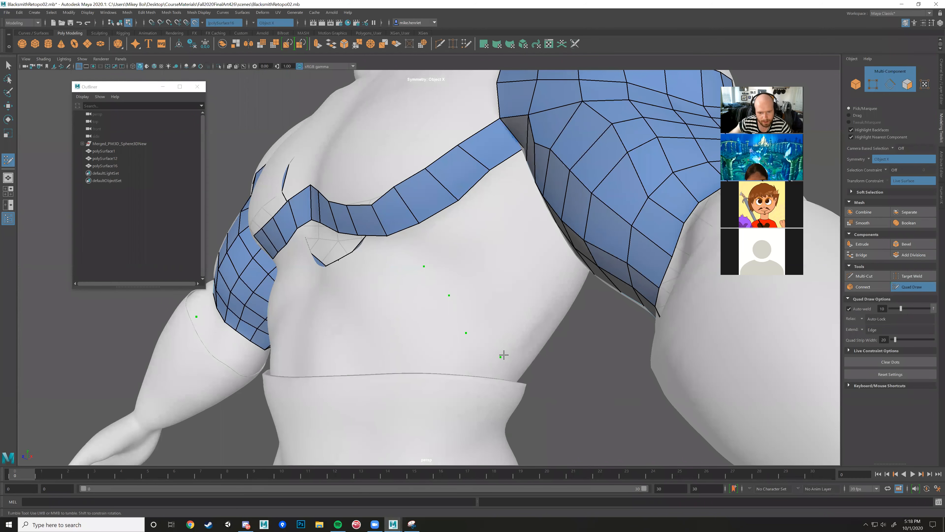
# - Fill a quad below the arm mesh's underarm edge and extend the row of rib dots toward the side
pyautogui.keyDown('alt'); pyautogui.moveTo(513, 359); pyautogui.dragTo(470, 155); pyautogui.keyUp('alt')
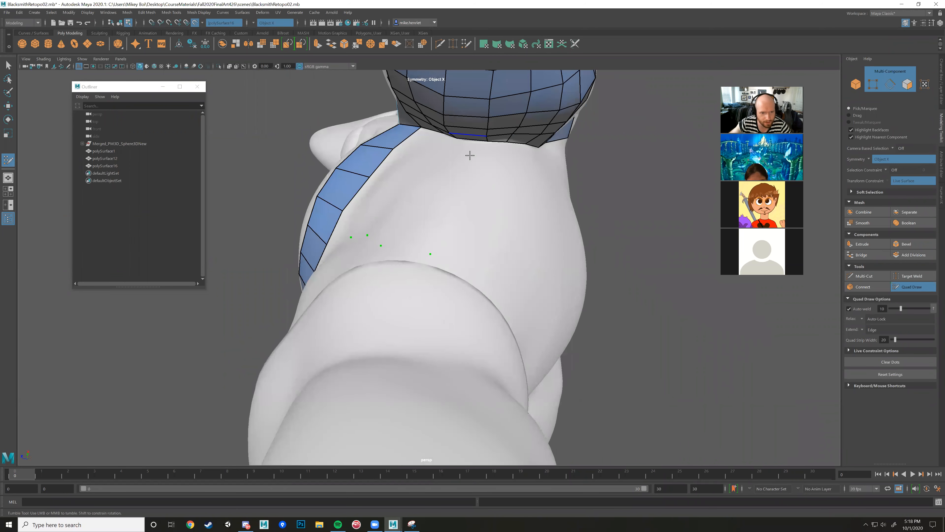
pyautogui.click(487, 155)
pyautogui.keyDown('shift'); pyautogui.click(479, 152); pyautogui.keyUp('shift')
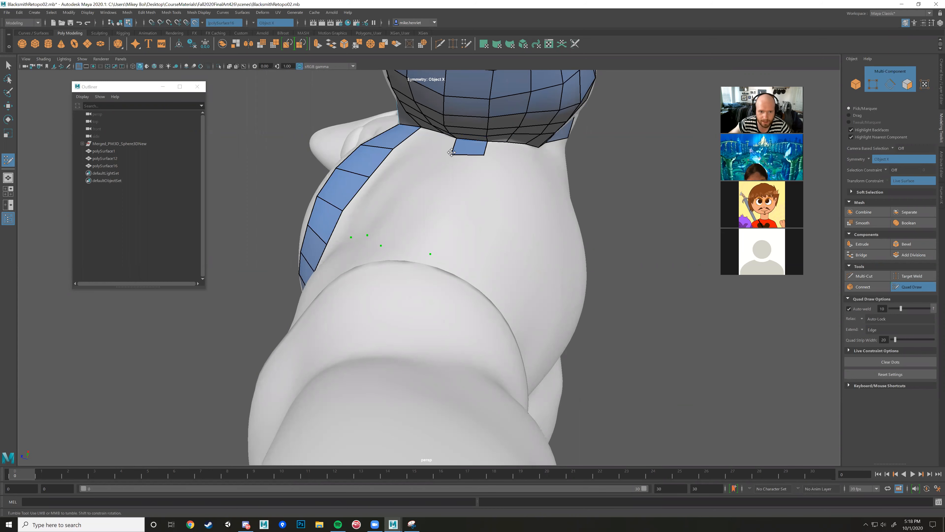
pyautogui.keyDown('alt'); pyautogui.moveTo(449, 164); pyautogui.dragTo(429, 256); pyautogui.keyUp('alt')
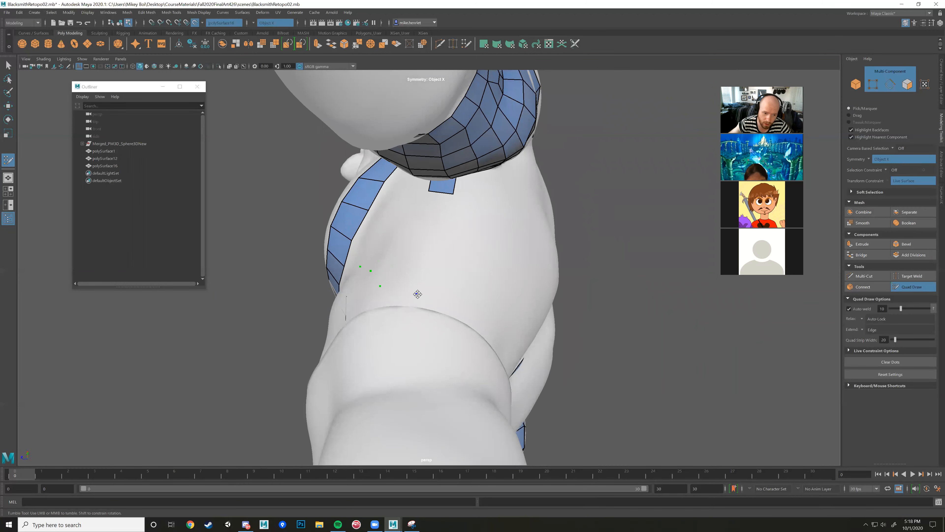
pyautogui.moveTo(446, 287)
pyautogui.keyDown('alt'); pyautogui.mouseDown()
pyautogui.moveTo(475, 280)
pyautogui.moveTo(458, 310)
pyautogui.moveTo(506, 308)
pyautogui.moveTo(486, 335)
pyautogui.moveTo(502, 312)
pyautogui.mouseUp(); pyautogui.keyUp('alt')
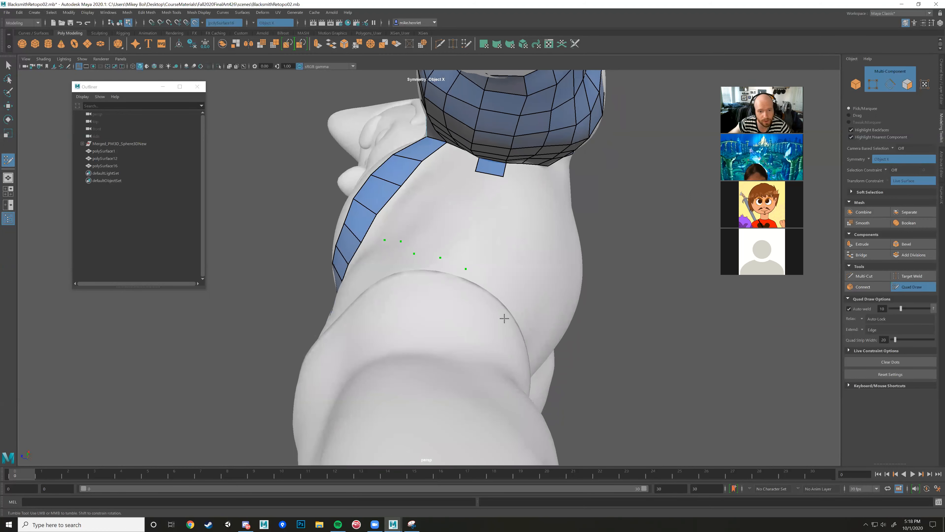
# - Build a strip of quads from the underarm down the side of the ribcage toward the waist
pyautogui.keyDown('shift'); pyautogui.click(476, 208); pyautogui.keyUp('shift')
pyautogui.moveTo(476, 208)
pyautogui.keyDown('alt'); pyautogui.mouseDown()
pyautogui.moveTo(504, 247)
pyautogui.moveTo(484, 249)
pyautogui.moveTo(510, 242)
pyautogui.moveTo(512, 251)
pyautogui.moveTo(464, 249)
pyautogui.mouseUp(); pyautogui.keyUp('alt')
pyautogui.keyDown('alt'); pyautogui.moveTo(464, 249); pyautogui.dragTo(495, 253, button='right'); pyautogui.keyUp('alt')
pyautogui.keyDown('alt'); pyautogui.moveTo(494, 253); pyautogui.dragTo(462, 255); pyautogui.keyUp('alt')
pyautogui.keyDown('alt'); pyautogui.moveTo(462, 256); pyautogui.dragTo(424, 247, button='middle'); pyautogui.keyUp('alt')
pyautogui.keyDown('alt'); pyautogui.moveTo(478, 262); pyautogui.dragTo(600, 174); pyautogui.keyUp('alt')
# - Fill quads beneath the armpit end of the chest strip, connecting it to the side strip
pyautogui.click(596, 172)
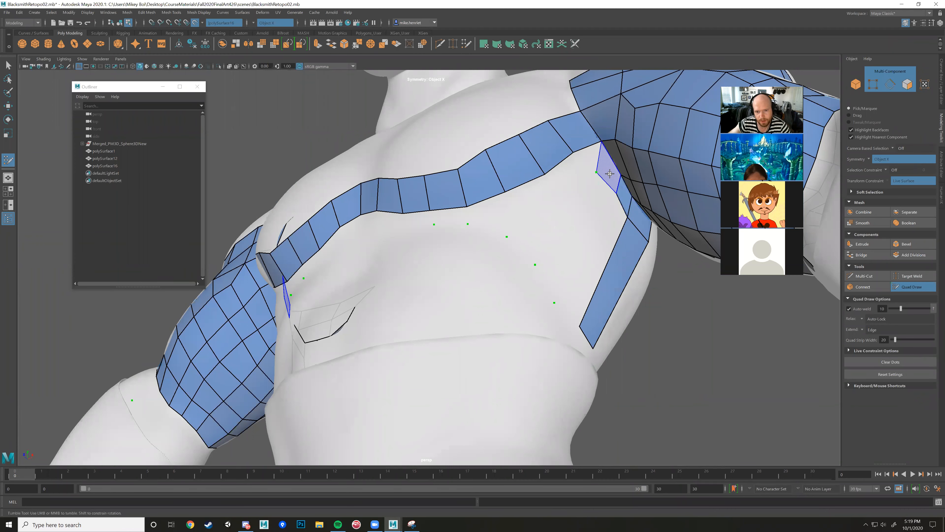
pyautogui.click(577, 180)
pyautogui.keyDown('shift'); pyautogui.click(586, 162); pyautogui.keyUp('shift')
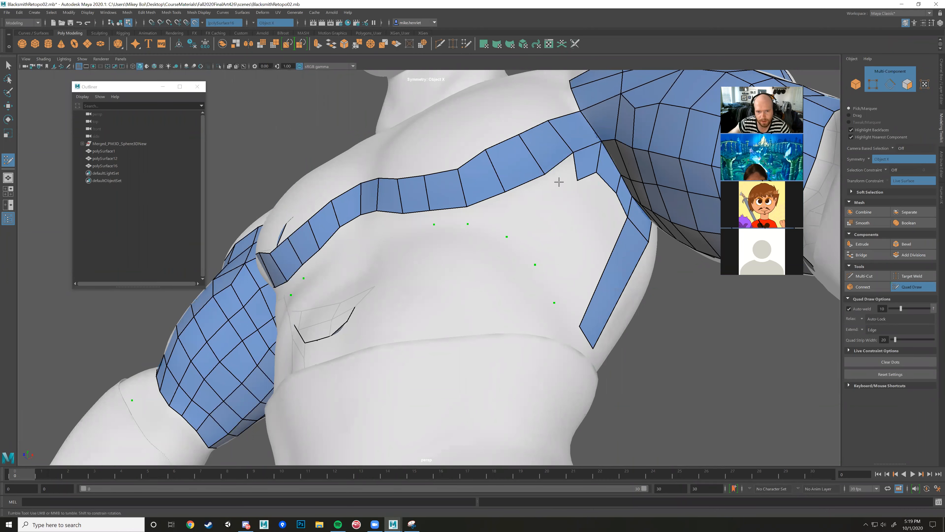
pyautogui.click(551, 194)
pyautogui.keyDown('shift'); pyautogui.click(555, 183); pyautogui.keyUp('shift')
# - Place dots below the chest strip's middle and fill a second row of quads outward from the centre line
pyautogui.moveTo(516, 209)
pyautogui.keyDown('alt'); pyautogui.mouseDown()
pyautogui.moveTo(570, 262)
pyautogui.moveTo(450, 266)
pyautogui.mouseUp(); pyautogui.keyUp('alt')
pyautogui.keyDown('shift'); pyautogui.click(457, 265); pyautogui.keyUp('shift')
pyautogui.click(415, 265)
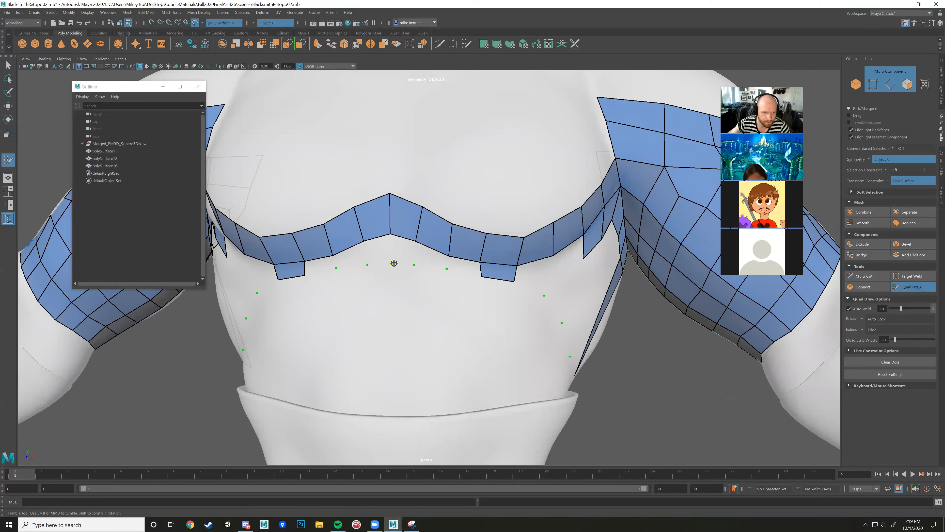
pyautogui.keyDown('shift'); pyautogui.click(398, 248); pyautogui.keyUp('shift')
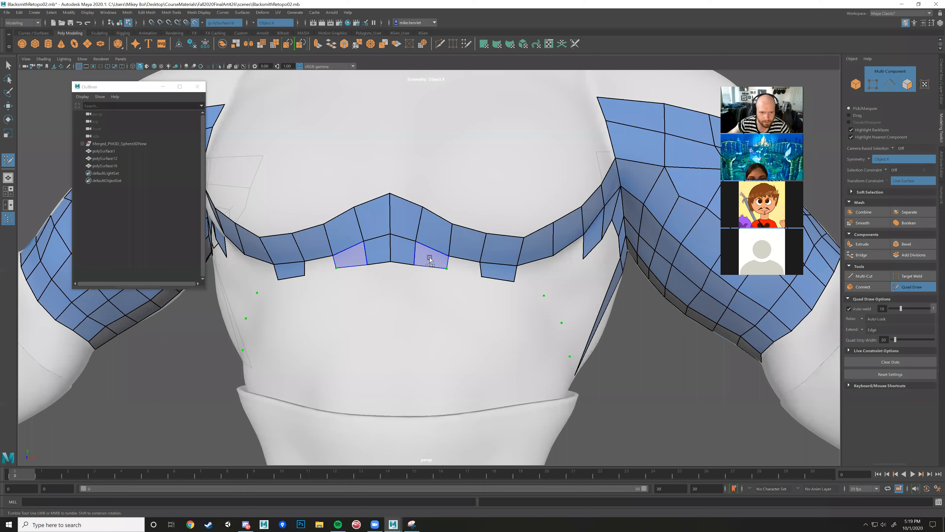
pyautogui.keyDown('shift'); pyautogui.click(466, 266); pyautogui.keyUp('shift')
# - Fill the remaining quads of the second row out to the armpit and nudge the corner vertex near the side strip
pyautogui.moveTo(465, 266)
pyautogui.keyDown('alt'); pyautogui.mouseDown()
pyautogui.moveTo(534, 264)
pyautogui.moveTo(523, 253)
pyautogui.mouseUp(); pyautogui.keyUp('alt')
pyautogui.keyDown('shift'); pyautogui.click(523, 267); pyautogui.keyUp('shift')
pyautogui.keyDown('shift'); pyautogui.click(523, 251); pyautogui.keyUp('shift')
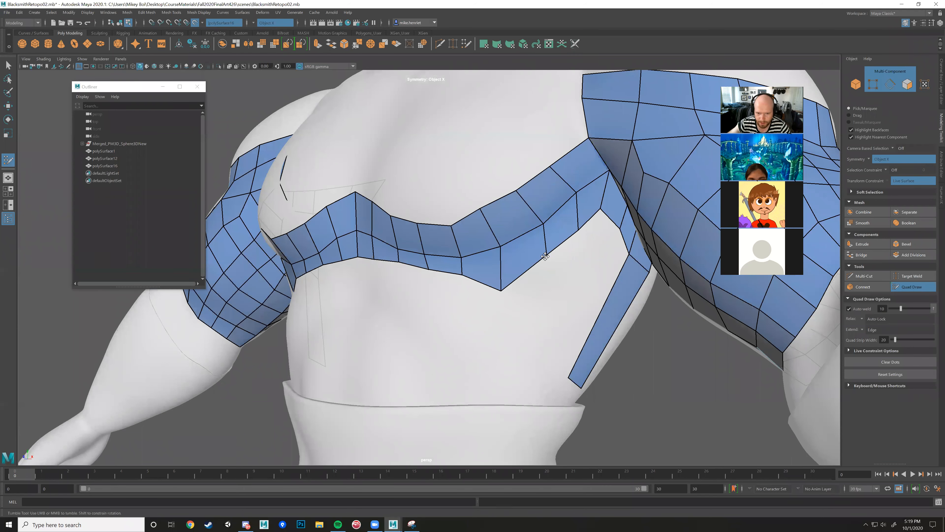
pyautogui.moveTo(600, 209); pyautogui.dragTo(601, 214)
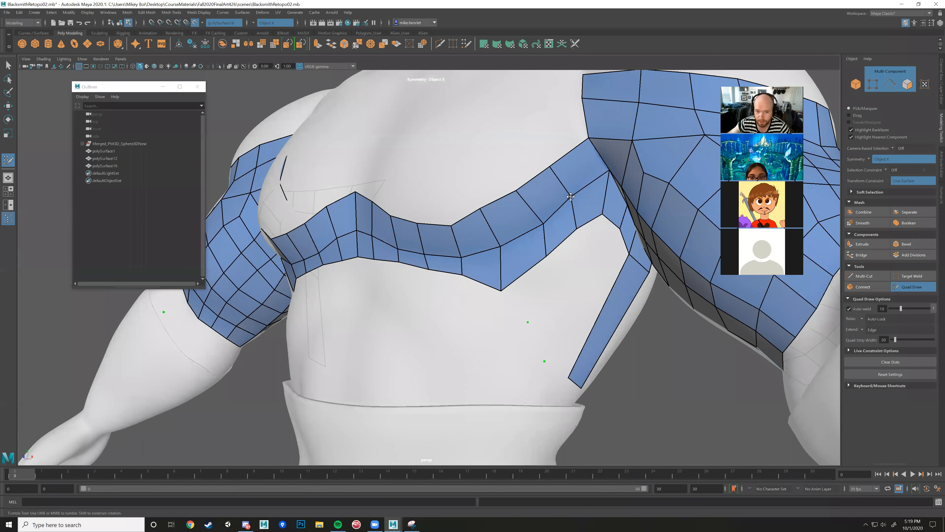
# - Add a dot over the ribs and fill a quad below the second row, toward the side strip
pyautogui.keyDown('alt'); pyautogui.moveTo(571, 197); pyautogui.dragTo(531, 282); pyautogui.keyUp('alt')
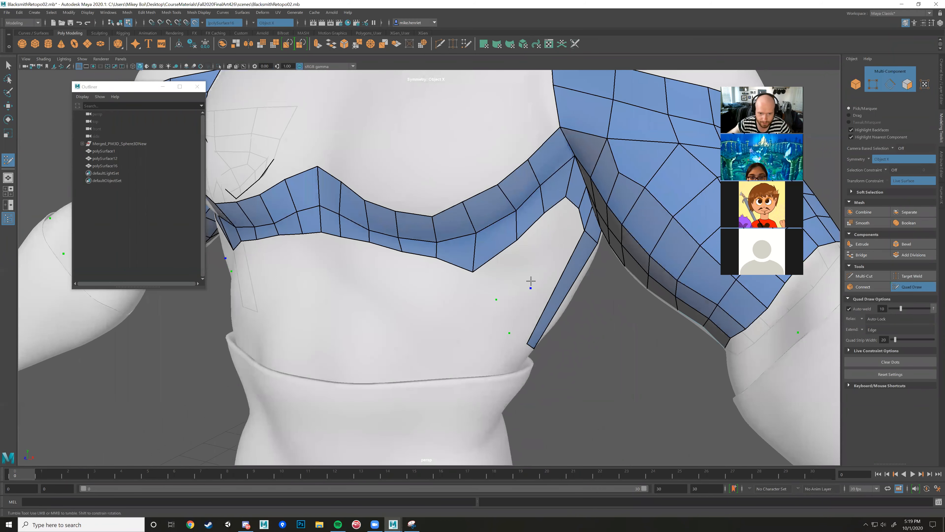
pyautogui.click(530, 277)
pyautogui.keyDown('shift'); pyautogui.click(526, 271); pyautogui.keyUp('shift')
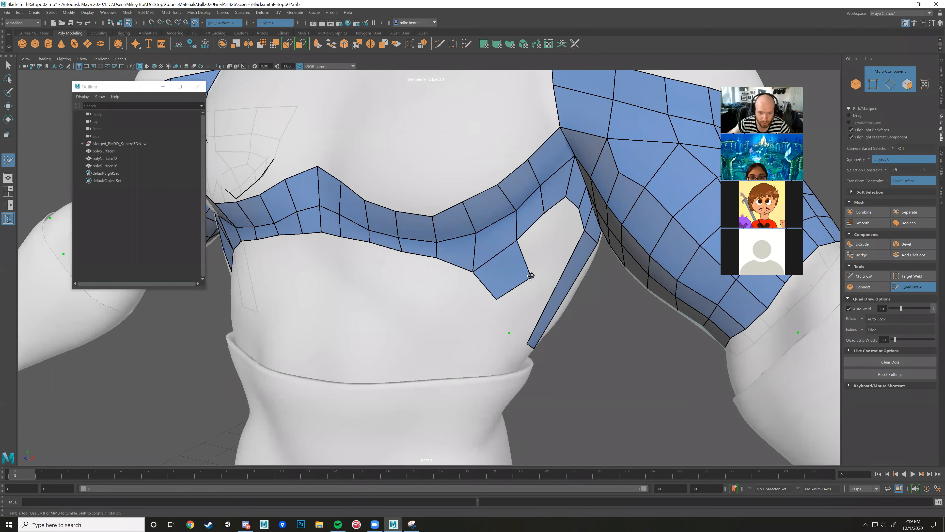
# - Place dots on the upper chest and fill a quad inward from the arm mesh's front corner at the armpit
pyautogui.keyDown('alt'); pyautogui.moveTo(551, 240); pyautogui.dragTo(476, 263); pyautogui.keyUp('alt')
pyautogui.moveTo(465, 216)
pyautogui.mouseDown()
pyautogui.moveTo(474, 199)
pyautogui.moveTo(521, 199)
pyautogui.moveTo(519, 239)
pyautogui.moveTo(480, 197)
pyautogui.moveTo(539, 200)
pyautogui.moveTo(490, 265)
pyautogui.moveTo(460, 258)
pyautogui.mouseUp()
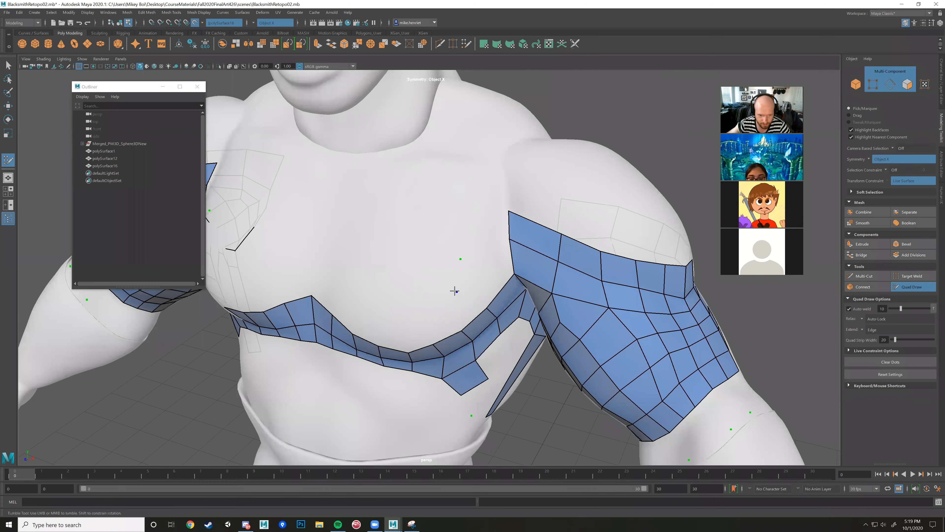
pyautogui.keyDown('alt'); pyautogui.moveTo(453, 280); pyautogui.dragTo(443, 262); pyautogui.keyUp('alt')
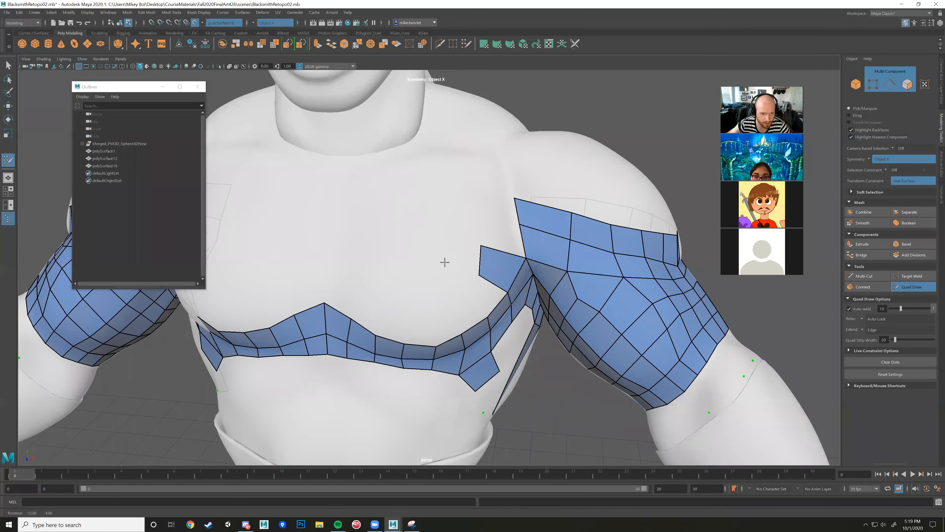
# - Place dots on and beside the centre line of the upper chest and fill the mirrored centre quads
pyautogui.keyDown('alt'); pyautogui.moveTo(443, 262); pyautogui.dragTo(534, 282, button='middle'); pyautogui.keyUp('alt')
pyautogui.keyDown('alt'); pyautogui.moveTo(533, 282); pyautogui.dragTo(415, 283); pyautogui.keyUp('alt')
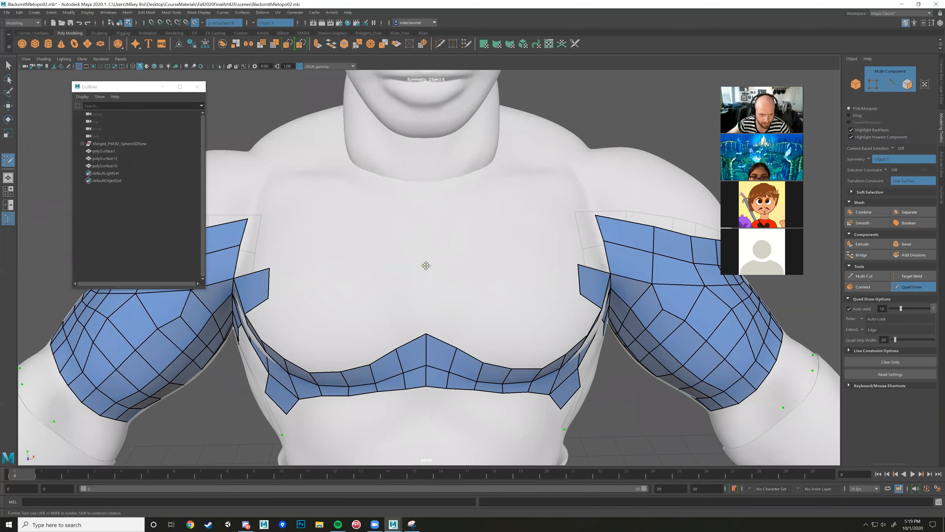
pyautogui.click(425, 295)
pyautogui.click(469, 265)
pyautogui.keyDown('shift'); pyautogui.click(467, 297); pyautogui.keyUp('shift')
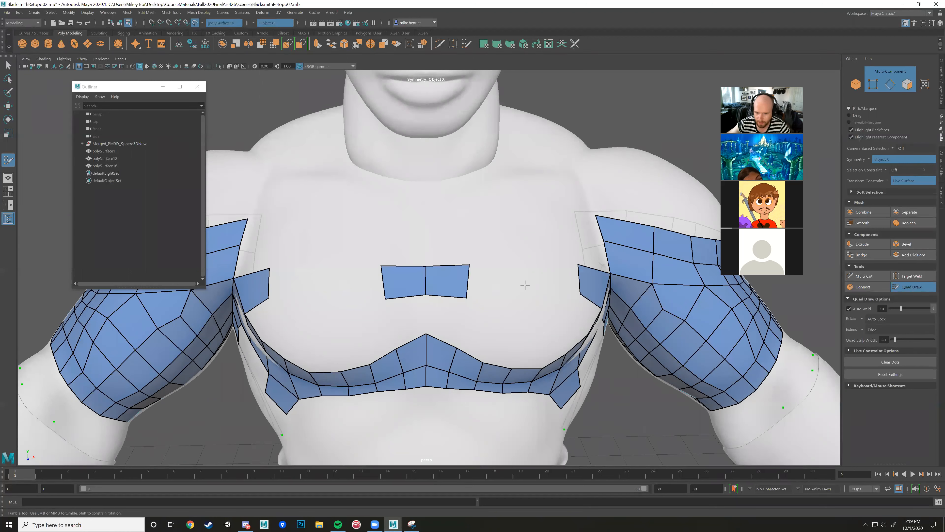
# - Place dots between the armpit and centre quads and fill the rest of the upper chest row
pyautogui.moveTo(547, 271)
pyautogui.mouseDown()
pyautogui.moveTo(534, 267)
pyautogui.moveTo(546, 285)
pyautogui.mouseUp()
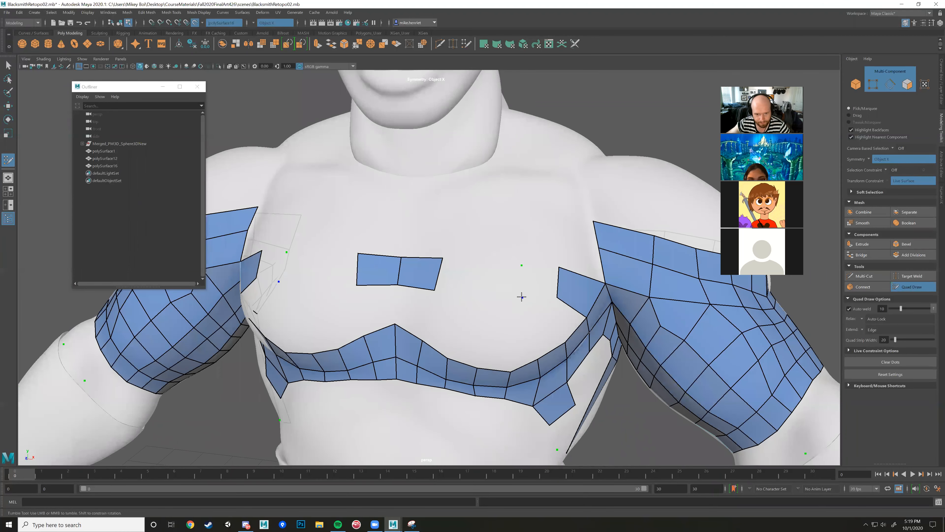
pyautogui.keyDown('shift'); pyautogui.click(545, 284); pyautogui.keyUp('shift')
pyautogui.moveTo(471, 260); pyautogui.dragTo(466, 262)
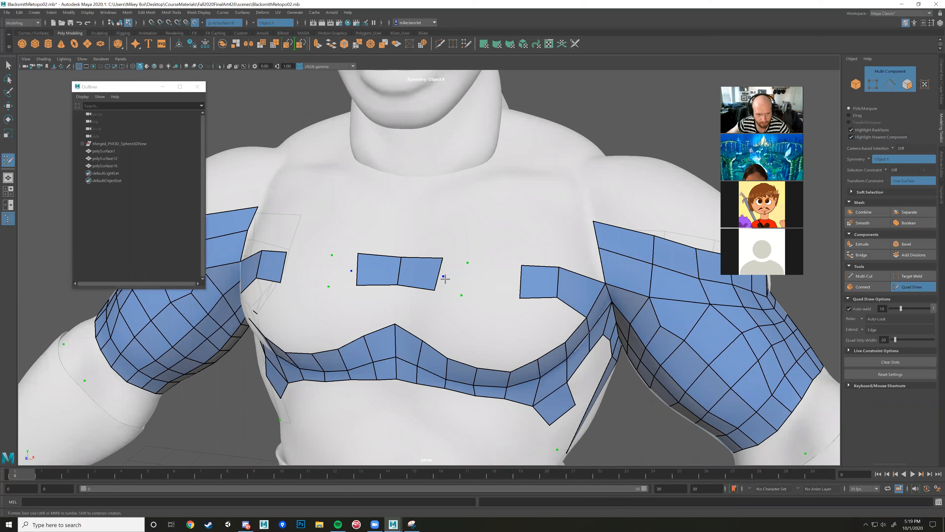
pyautogui.keyDown('shift'); pyautogui.click(504, 278); pyautogui.keyUp('shift')
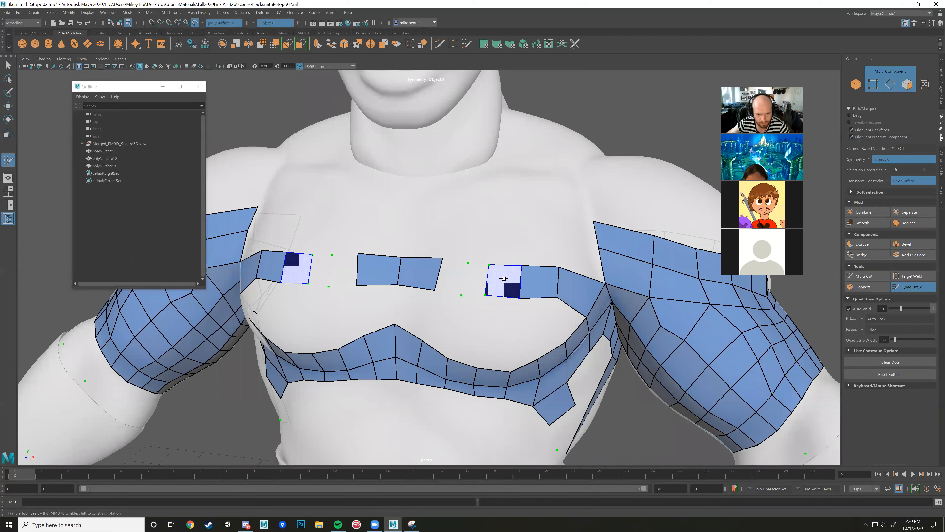
pyautogui.keyDown('shift'); pyautogui.click(467, 273); pyautogui.keyUp('shift')
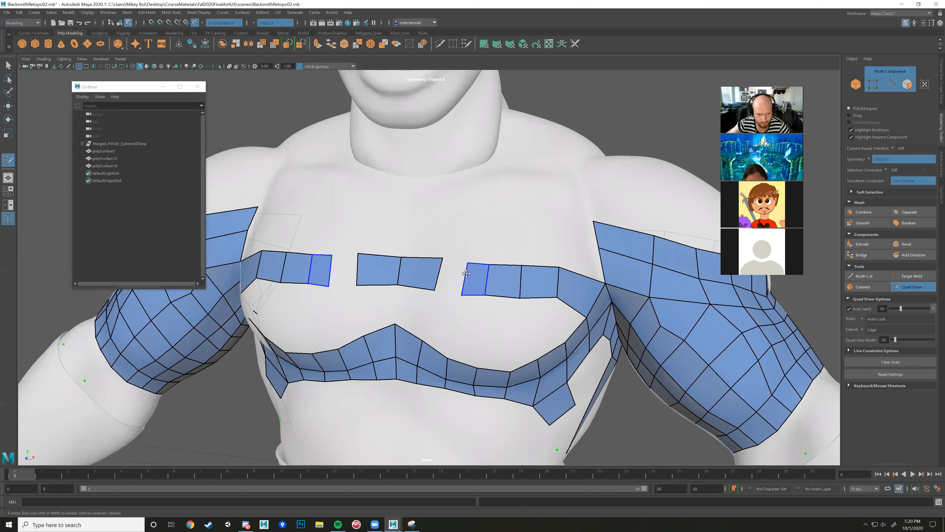
pyautogui.keyDown('shift'); pyautogui.click(449, 269); pyautogui.keyUp('shift')
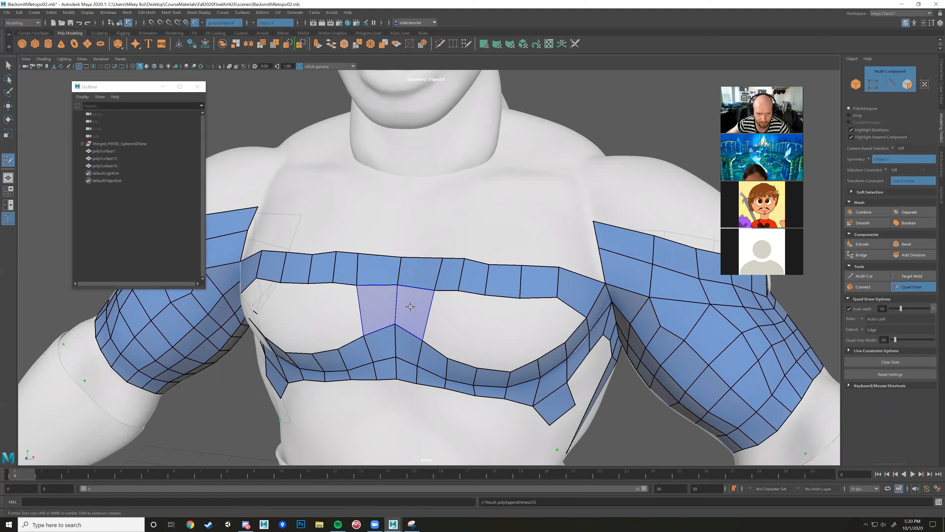
# - Fill tall quads between the upper chest row and the lower chest strip, from the centre line outward
pyautogui.keyDown('shift'); pyautogui.click(436, 319); pyautogui.keyUp('shift')
pyautogui.keyDown('shift'); pyautogui.click(447, 323); pyautogui.keyUp('shift')
pyautogui.keyDown('shift'); pyautogui.click(472, 328); pyautogui.keyUp('shift')
pyautogui.keyDown('shift'); pyautogui.click(499, 334); pyautogui.keyUp('shift')
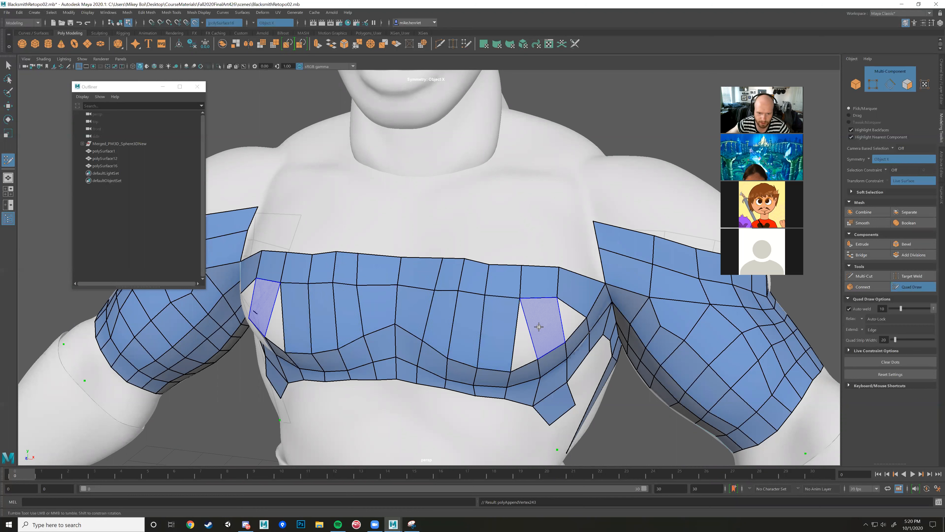
pyautogui.keyDown('shift'); pyautogui.click(521, 319); pyautogui.keyUp('shift')
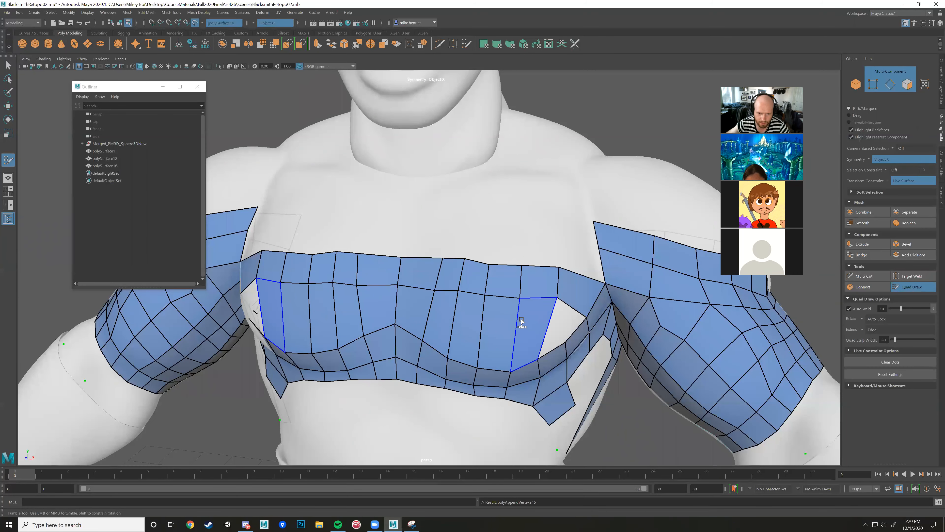
# - Insert an edge loop across the tall chest quads to divide them into two rows
pyautogui.keyDown('alt'); pyautogui.moveTo(522, 322); pyautogui.dragTo(508, 312); pyautogui.keyUp('alt')
pyautogui.keyDown('alt'); pyautogui.moveTo(508, 312); pyautogui.dragTo(527, 311, button='right'); pyautogui.keyUp('alt')
pyautogui.moveTo(521, 312)
pyautogui.keyDown('alt'); pyautogui.mouseDown()
pyautogui.moveTo(524, 331)
pyautogui.moveTo(507, 341)
pyautogui.moveTo(467, 329)
pyautogui.moveTo(487, 341)
pyautogui.moveTo(520, 331)
pyautogui.mouseUp(); pyautogui.keyUp('alt')
pyautogui.keyDown('ctrl'); pyautogui.click(491, 345); pyautogui.keyUp('ctrl')
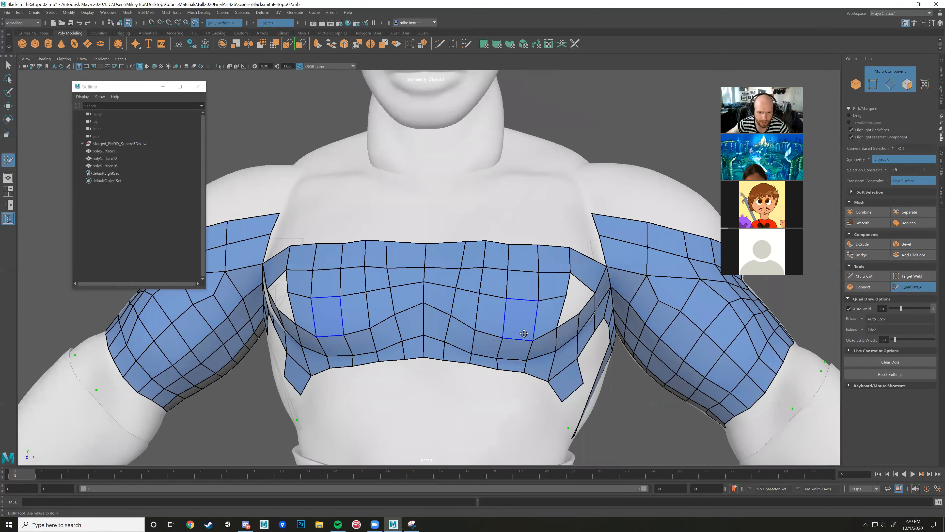
# - Examine the topology of the chest, armpit and upper arm from the front, back and side
pyautogui.keyDown('alt'); pyautogui.moveTo(536, 343); pyautogui.dragTo(483, 329, button='right'); pyautogui.keyUp('alt')
pyautogui.keyDown('alt'); pyautogui.moveTo(483, 329); pyautogui.dragTo(465, 304); pyautogui.keyUp('alt')
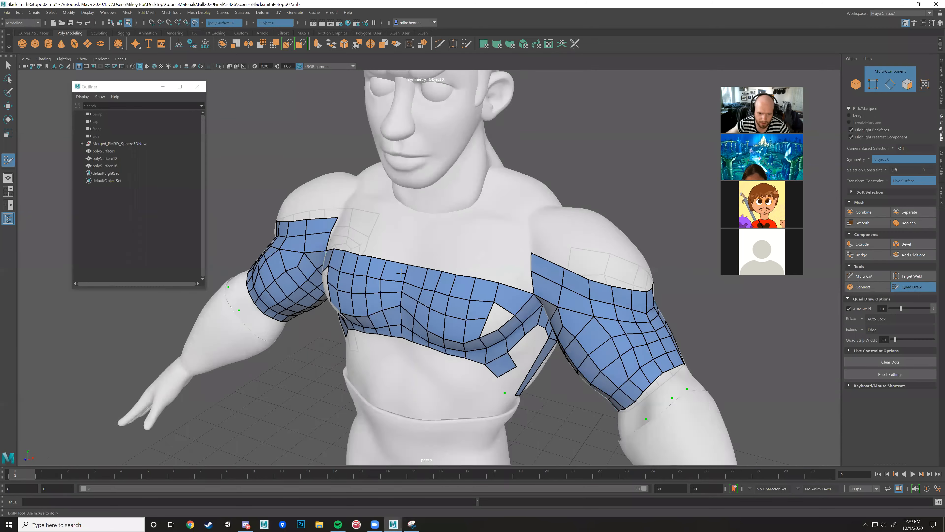
pyautogui.keyDown('alt'); pyautogui.moveTo(539, 297); pyautogui.dragTo(413, 260, button='middle'); pyautogui.keyUp('alt')
pyautogui.keyDown('alt'); pyautogui.moveTo(413, 260); pyautogui.dragTo(432, 262, button='right'); pyautogui.keyUp('alt')
pyautogui.moveTo(432, 263)
pyautogui.keyDown('alt'); pyautogui.mouseDown()
pyautogui.moveTo(508, 274)
pyautogui.moveTo(503, 295)
pyautogui.moveTo(487, 296)
pyautogui.moveTo(551, 303)
pyautogui.moveTo(491, 257)
pyautogui.moveTo(569, 277)
pyautogui.moveTo(555, 266)
pyautogui.moveTo(521, 257)
pyautogui.moveTo(512, 263)
pyautogui.moveTo(529, 274)
pyautogui.moveTo(484, 270)
pyautogui.moveTo(556, 263)
pyautogui.mouseUp(); pyautogui.keyUp('alt')
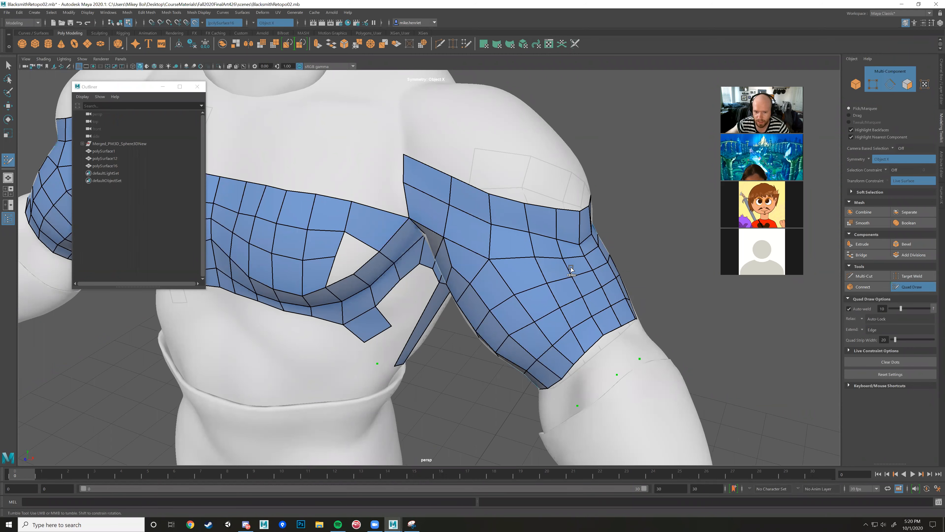
pyautogui.keyDown('alt'); pyautogui.moveTo(538, 274); pyautogui.dragTo(432, 211); pyautogui.keyUp('alt')
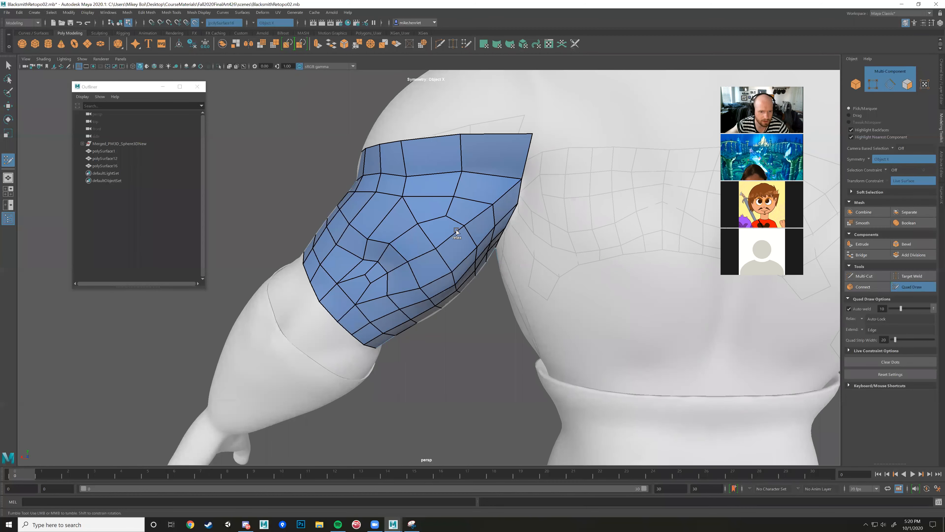
pyautogui.keyDown('alt'); pyautogui.moveTo(468, 237); pyautogui.dragTo(439, 258); pyautogui.keyUp('alt')
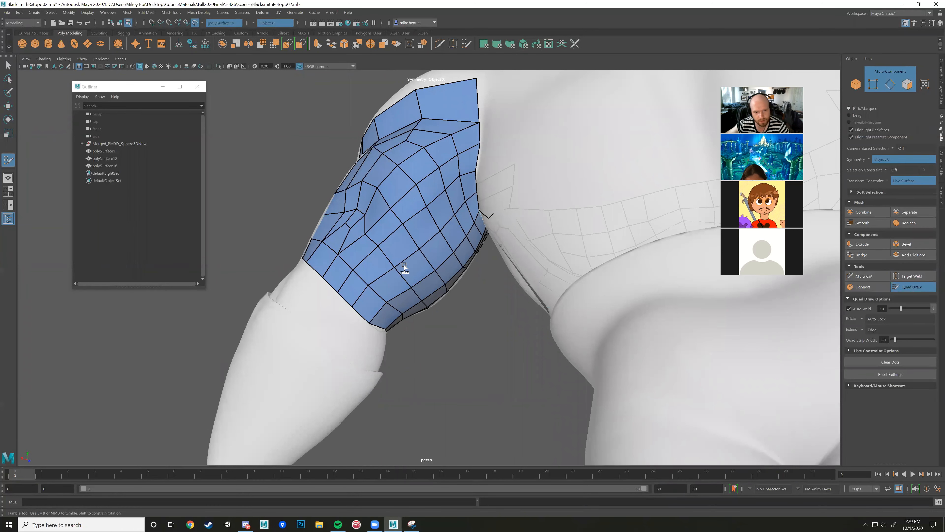
pyautogui.keyDown('alt'); pyautogui.moveTo(484, 284); pyautogui.dragTo(569, 304); pyautogui.keyUp('alt')
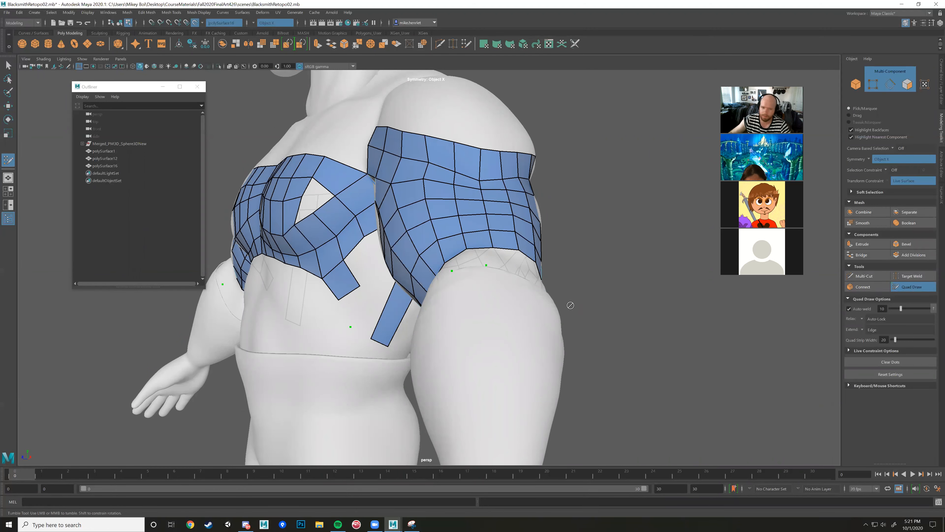
# - Leave Quad Draw for the Move tool and turn off the live surface on the sculpt
pyautogui.keyDown('alt'); pyautogui.moveTo(598, 219); pyautogui.dragTo(557, 281); pyautogui.keyUp('alt')
pyautogui.keyDown('alt'); pyautogui.moveTo(558, 280); pyautogui.dragTo(561, 402, button='middle'); pyautogui.keyUp('alt')
pyautogui.scroll(5, 527, 319)
pyautogui.moveTo(527, 319)
pyautogui.keyDown('alt'); pyautogui.mouseDown()
pyautogui.moveTo(555, 306)
pyautogui.moveTo(533, 303)
pyautogui.mouseUp(); pyautogui.keyUp('alt')
pyautogui.press('w')
pyautogui.keyDown('alt'); pyautogui.moveTo(602, 205); pyautogui.dragTo(580, 245, button='middle'); pyautogui.keyUp('alt')
pyautogui.scroll(4, 582, 244)
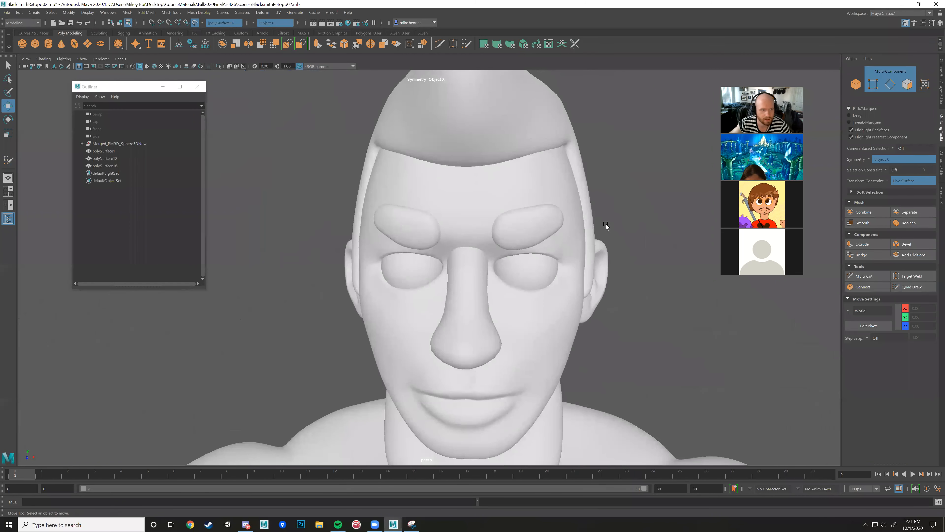
pyautogui.scroll(-6, 605, 224)
pyautogui.scroll(-2, 302, 95)
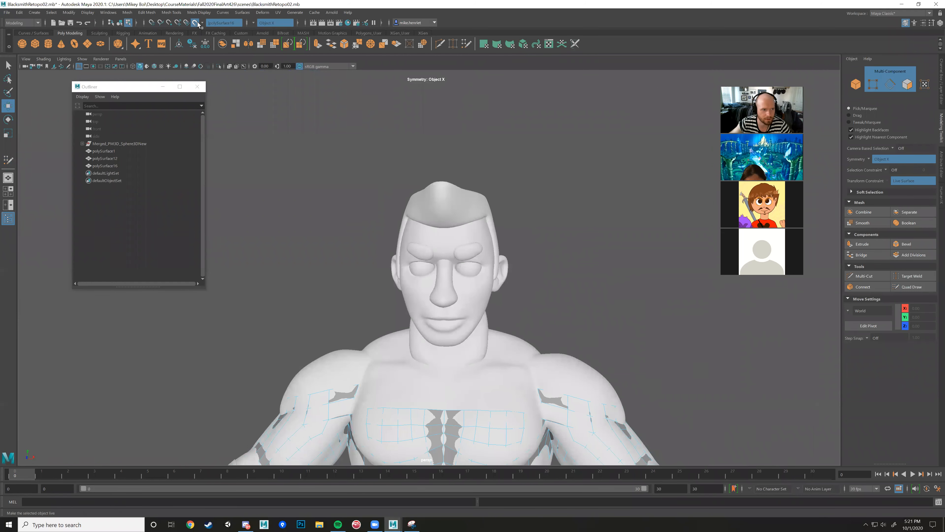
pyautogui.click(196, 22)
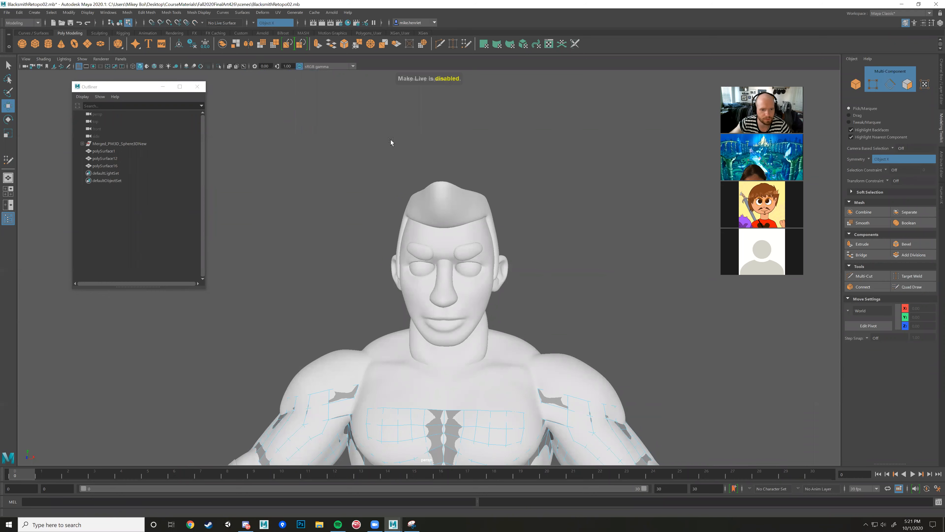
pyautogui.scroll(4, 574, 225)
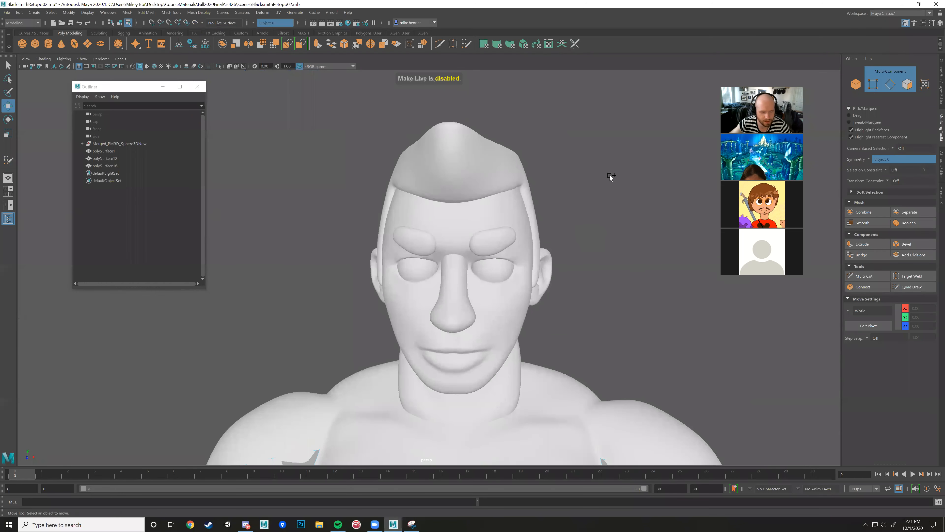
# - Save the scene as a new version named BlacksmithRetopo03.mb
pyautogui.press('q')
pyautogui.hotkey('ctrl', 'shift', 's')
pyautogui.click(339, 360)
pyautogui.press('BackSpace')
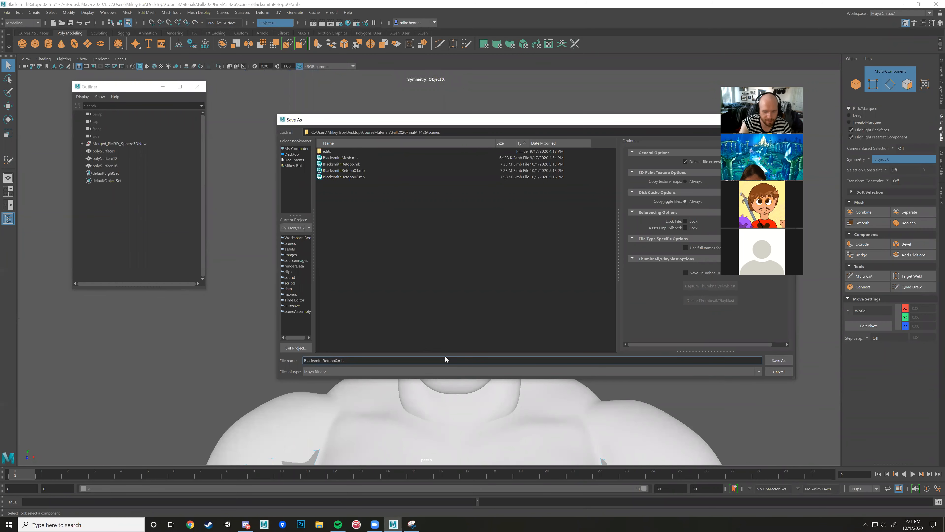
pyautogui.write('3')
pyautogui.press('Return')
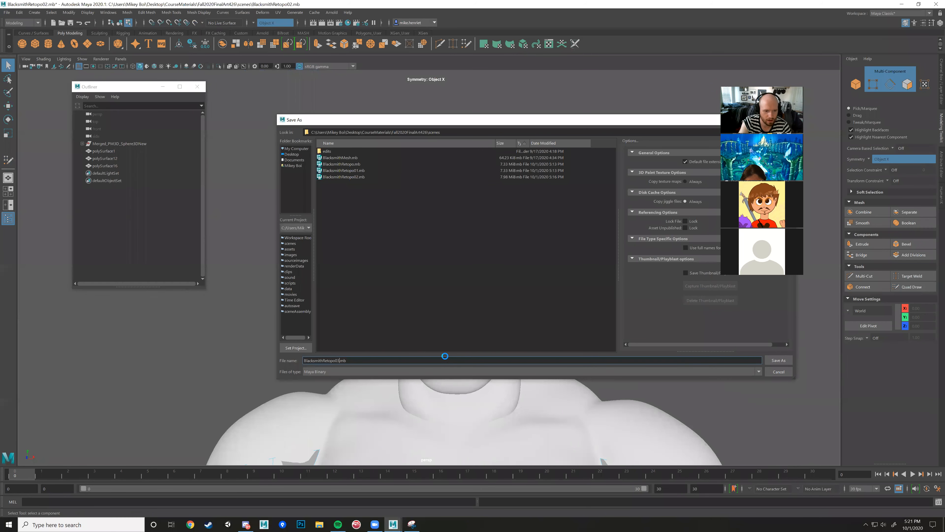
# - Select all faces of both eyebrows on the sculpt and separate them into their own objects
pyautogui.press('w')
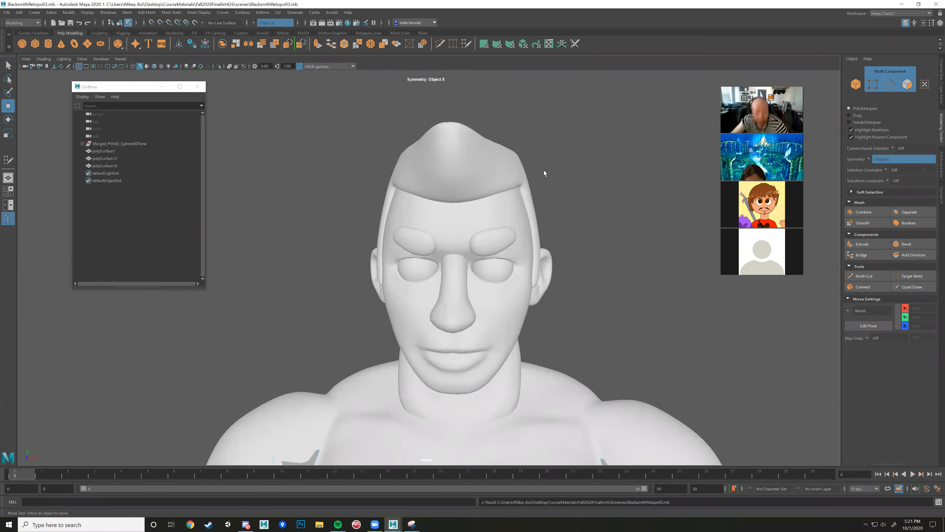
pyautogui.keyDown('alt'); pyautogui.moveTo(548, 222); pyautogui.dragTo(389, 235); pyautogui.keyUp('alt')
pyautogui.click(390, 235)
pyautogui.scroll(5, 372, 230)
pyautogui.keyDown('alt'); pyautogui.moveTo(372, 229); pyautogui.dragTo(465, 212, button='middle'); pyautogui.keyUp('alt')
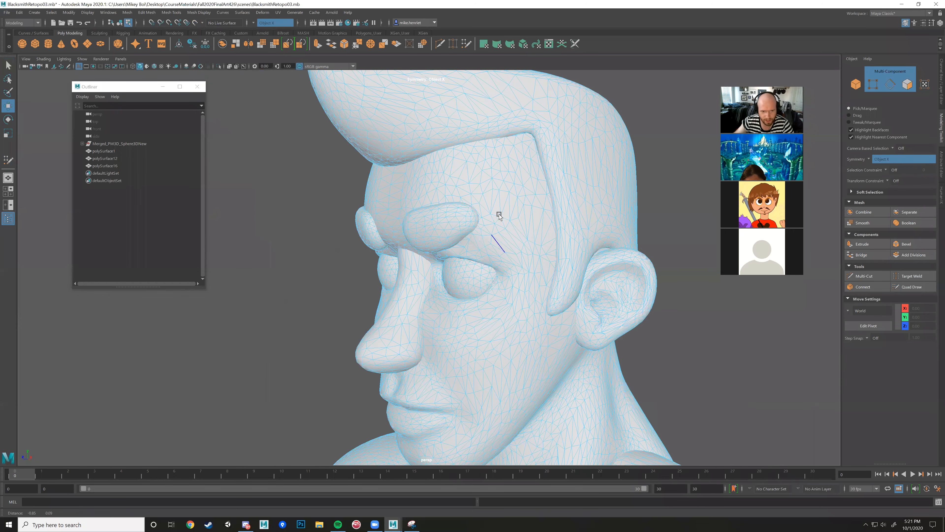
pyautogui.scroll(3, 463, 212)
pyautogui.press('F11')
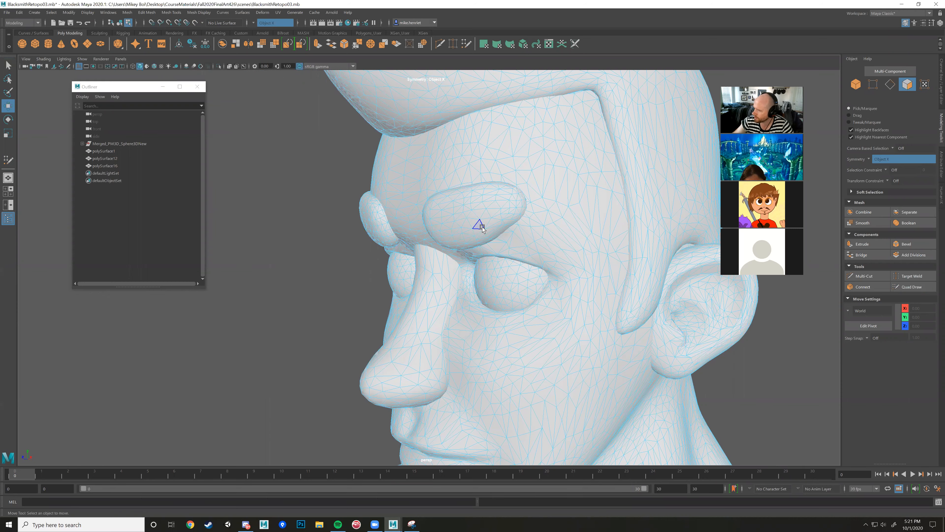
pyautogui.doubleClick(466, 224)
pyautogui.keyDown('alt'); pyautogui.moveTo(416, 228); pyautogui.dragTo(452, 231); pyautogui.keyUp('alt')
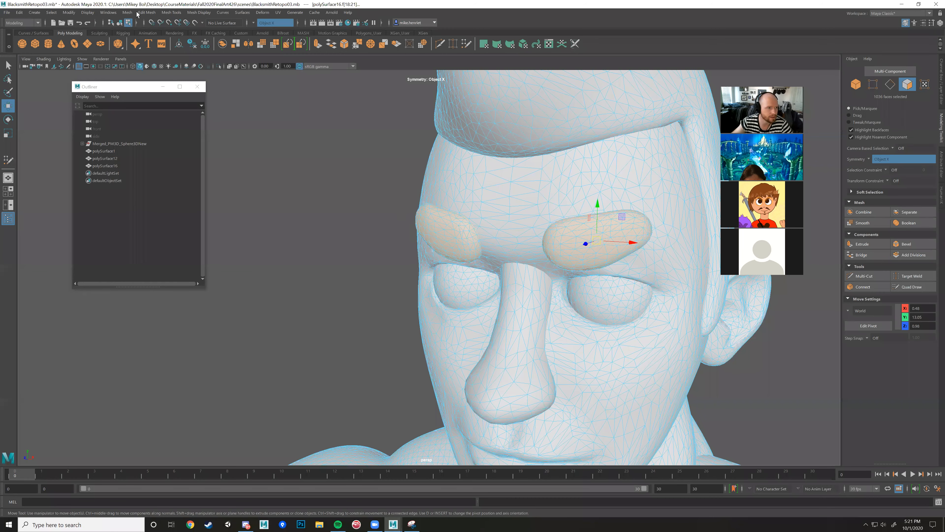
pyautogui.scroll(-3, 452, 232)
pyautogui.click(142, 13)
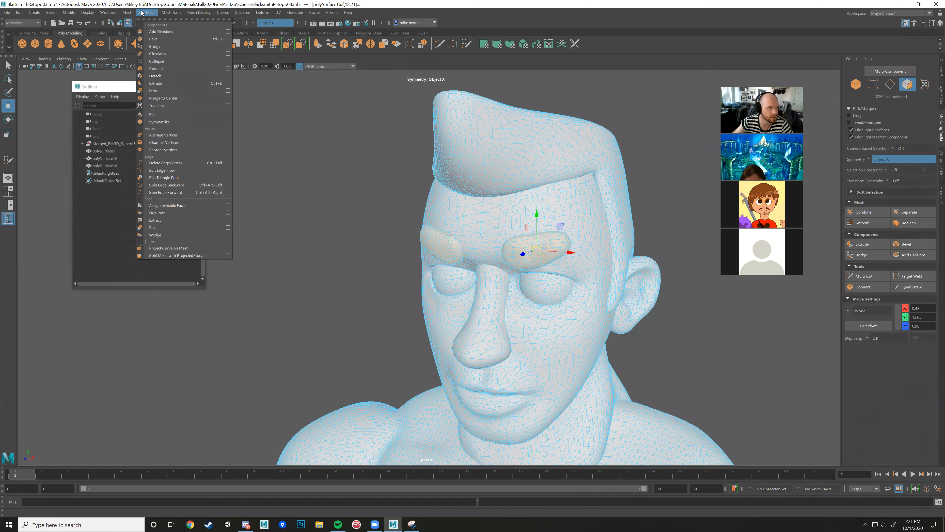
pyautogui.moveTo(128, 13)
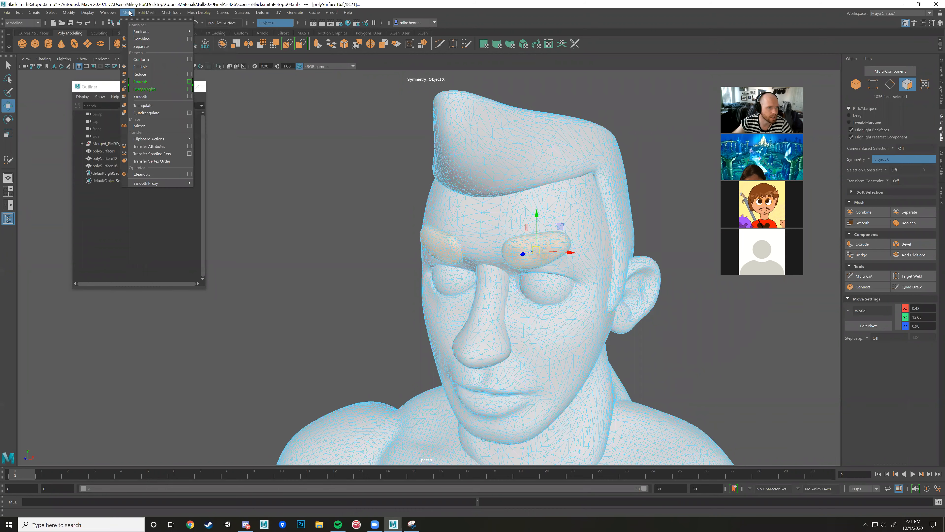
pyautogui.click(146, 46)
# - Return to object selection mode and clear the selection of the separated sculpt pieces
pyautogui.moveTo(479, 201); pyautogui.dragTo(518, 191, button='right')
pyautogui.scroll(-3, 388, 207)
pyautogui.scroll(-3, 388, 208)
pyautogui.click(387, 224)
pyautogui.moveTo(388, 225); pyautogui.dragTo(437, 263)
pyautogui.scroll(-3, 387, 292)
# - Select both eyebrow objects and add them to a new display layer
pyautogui.click(454, 267)
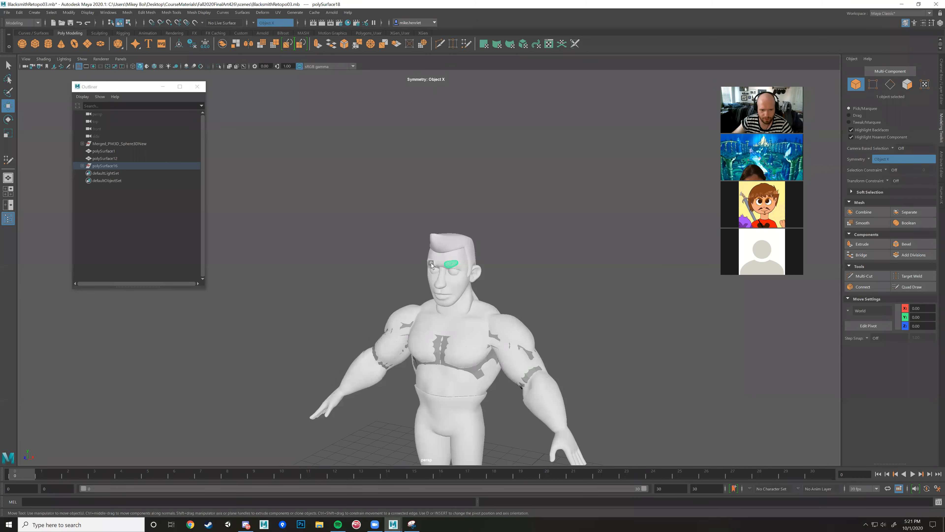
pyautogui.keyDown('shift'); pyautogui.click(431, 264); pyautogui.keyUp('shift')
pyautogui.scroll(-1, 506, 283)
pyautogui.keyDown('alt'); pyautogui.moveTo(507, 283); pyautogui.dragTo(530, 262); pyautogui.keyUp('alt')
pyautogui.keyDown('alt'); pyautogui.moveTo(529, 262); pyautogui.dragTo(531, 166, button='middle'); pyautogui.keyUp('alt')
pyautogui.scroll(1, 531, 166)
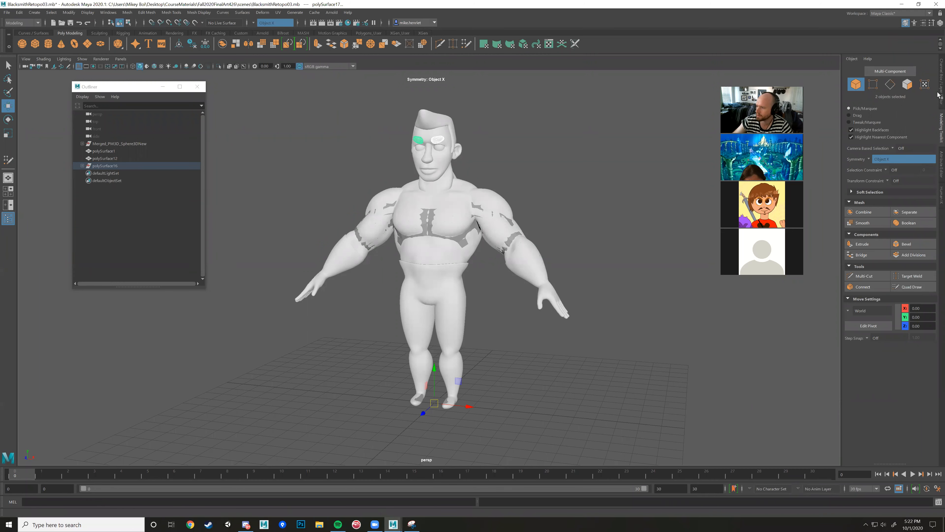
pyautogui.click(939, 76)
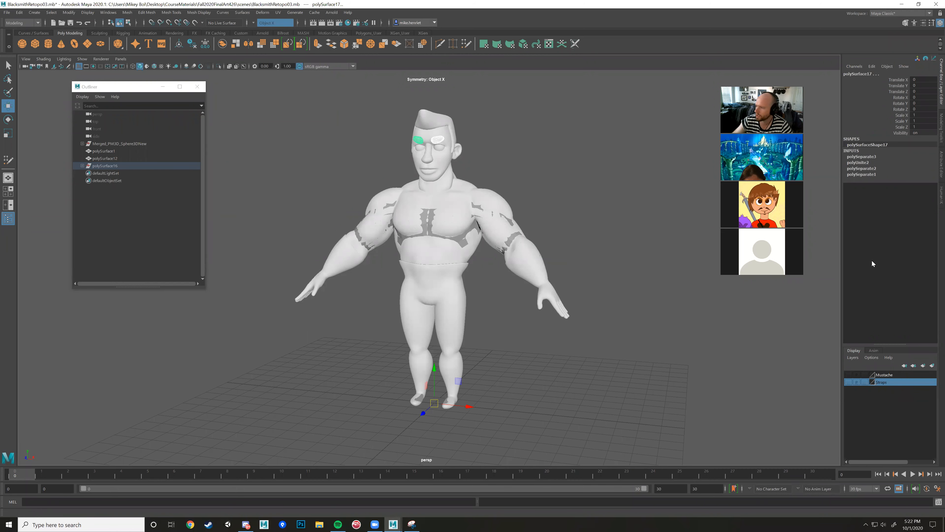
pyautogui.click(932, 366)
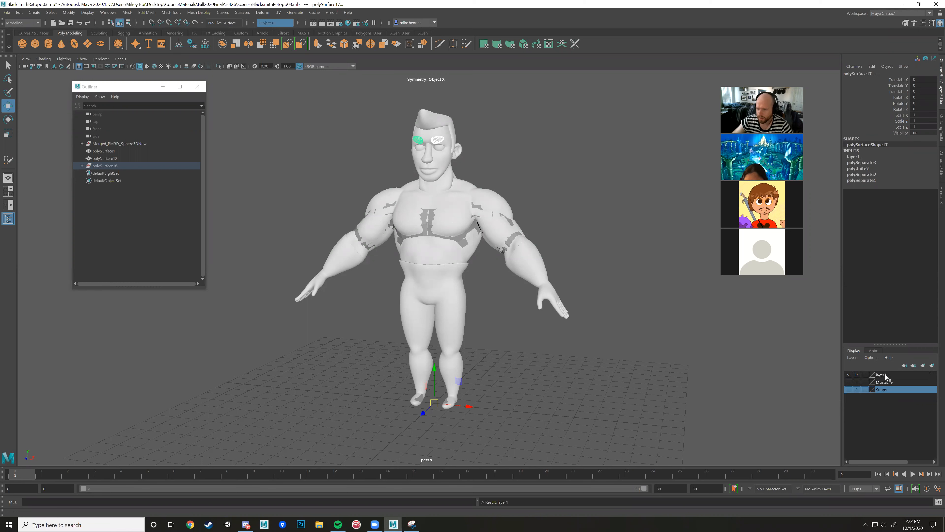
pyautogui.click(911, 374)
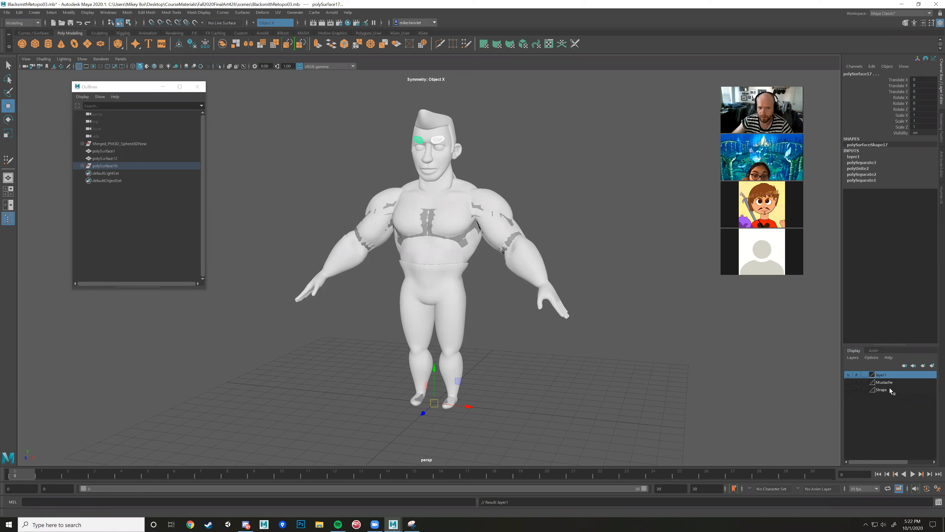
pyautogui.click(519, 241)
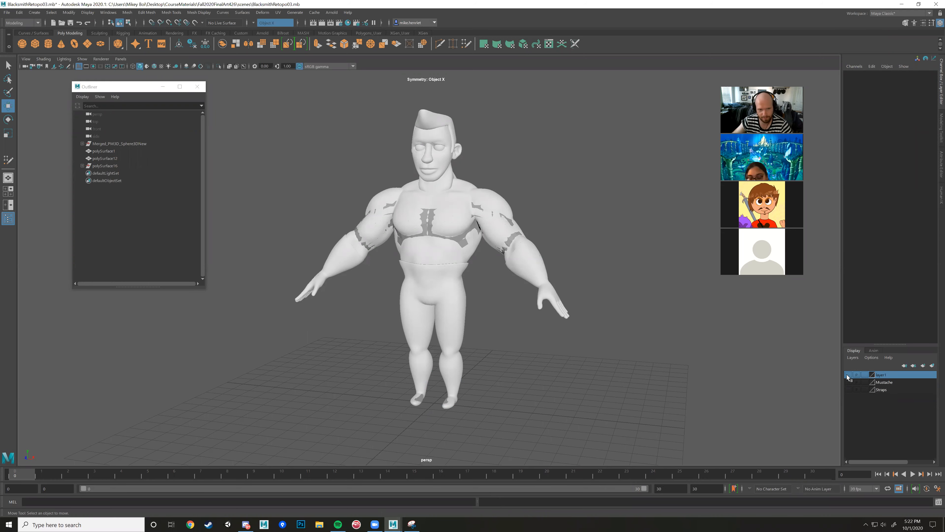
# - Examine the sculpt's head and upper body from the front and back without the eyebrows, and undo hiding their display layer
pyautogui.keyDown('alt'); pyautogui.moveTo(532, 180); pyautogui.dragTo(546, 288, button='middle'); pyautogui.keyUp('alt')
pyautogui.scroll(6, 546, 287)
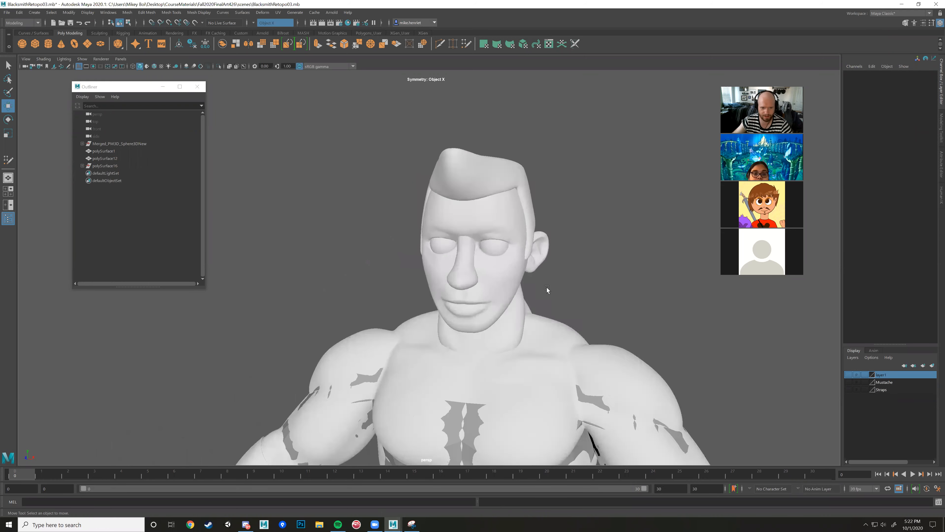
pyautogui.keyDown('alt'); pyautogui.moveTo(546, 287); pyautogui.dragTo(596, 278); pyautogui.keyUp('alt')
pyautogui.keyDown('alt'); pyautogui.moveTo(597, 279); pyautogui.dragTo(558, 279, button='middle'); pyautogui.keyUp('alt')
pyautogui.scroll(2, 558, 278)
pyautogui.keyDown('alt'); pyautogui.moveTo(559, 279); pyautogui.dragTo(507, 279); pyautogui.keyUp('alt')
pyautogui.hotkey('ctrl', 'z')
pyautogui.scroll(-4, 617, 279)
pyautogui.scroll(-2, 586, 275)
pyautogui.keyDown('alt'); pyautogui.moveTo(507, 280); pyautogui.dragTo(579, 251, button='middle'); pyautogui.keyUp('alt')
pyautogui.keyDown('alt'); pyautogui.moveTo(579, 251); pyautogui.dragTo(532, 267); pyautogui.keyUp('alt')
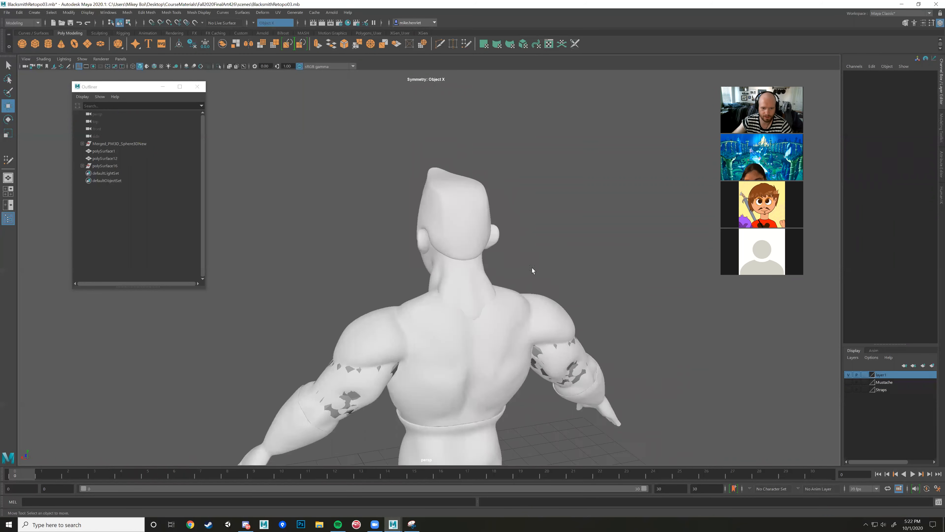
pyautogui.scroll(2, 334, 228)
pyautogui.keyDown('alt'); pyautogui.moveTo(334, 228); pyautogui.dragTo(496, 263); pyautogui.keyUp('alt')
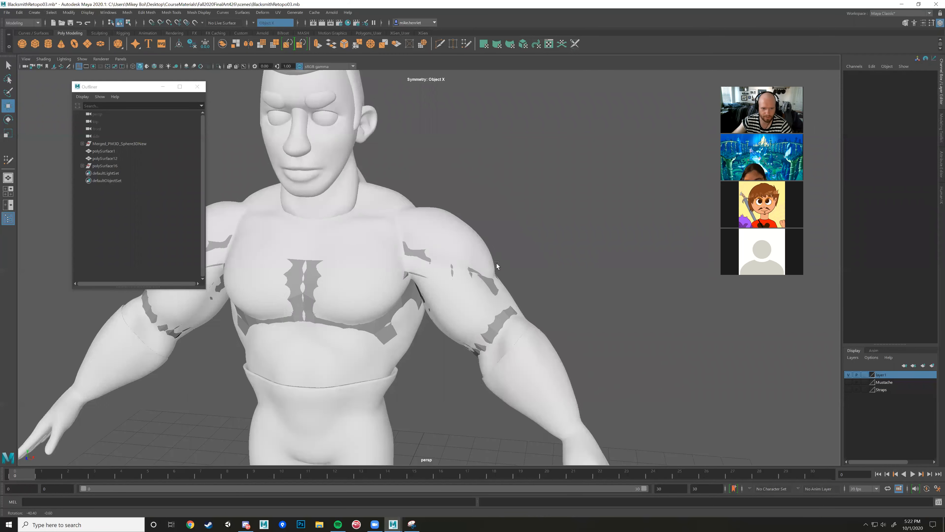
# - Select the blacksmith sculpt's body and make it the live surface
pyautogui.click(506, 299)
pyautogui.keyDown('alt'); pyautogui.moveTo(507, 299); pyautogui.dragTo(551, 289, button='middle'); pyautogui.keyUp('alt')
pyautogui.click(536, 271)
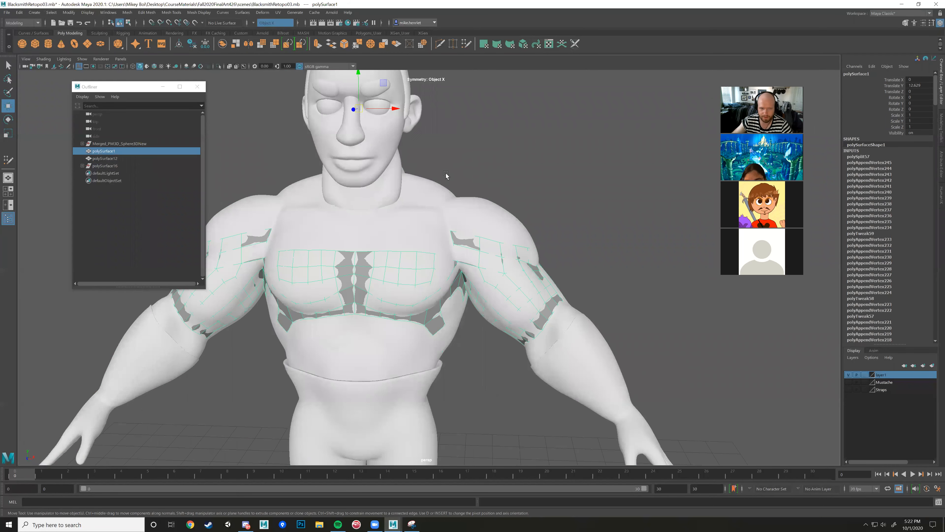
pyautogui.click(468, 196)
pyautogui.click(406, 182)
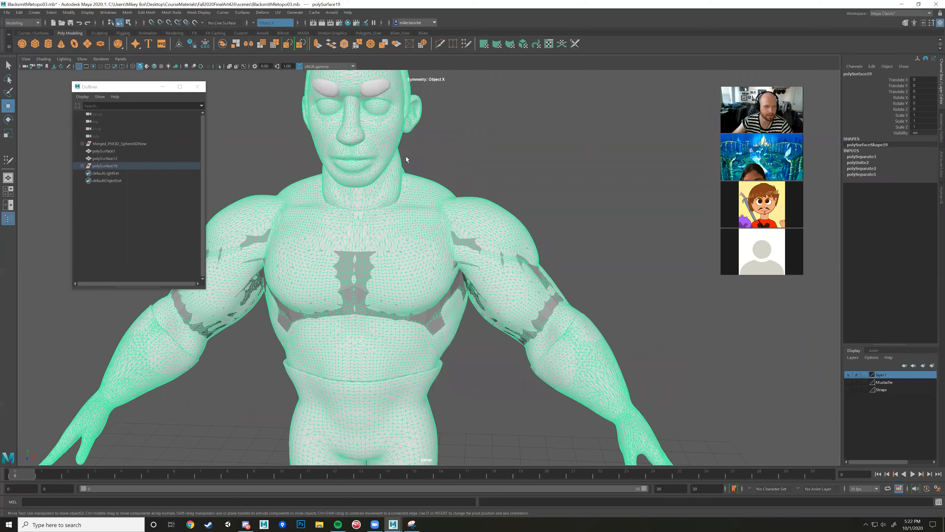
pyautogui.click(195, 23)
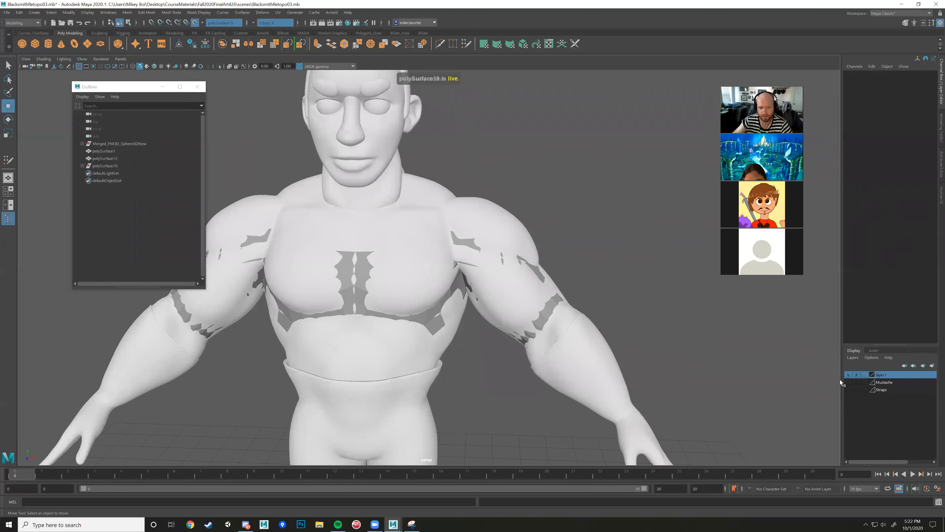
# - Select the retopology mesh on the chest and arms and activate Quad Draw
pyautogui.keyDown('alt'); pyautogui.moveTo(538, 262); pyautogui.dragTo(570, 338); pyautogui.keyUp('alt')
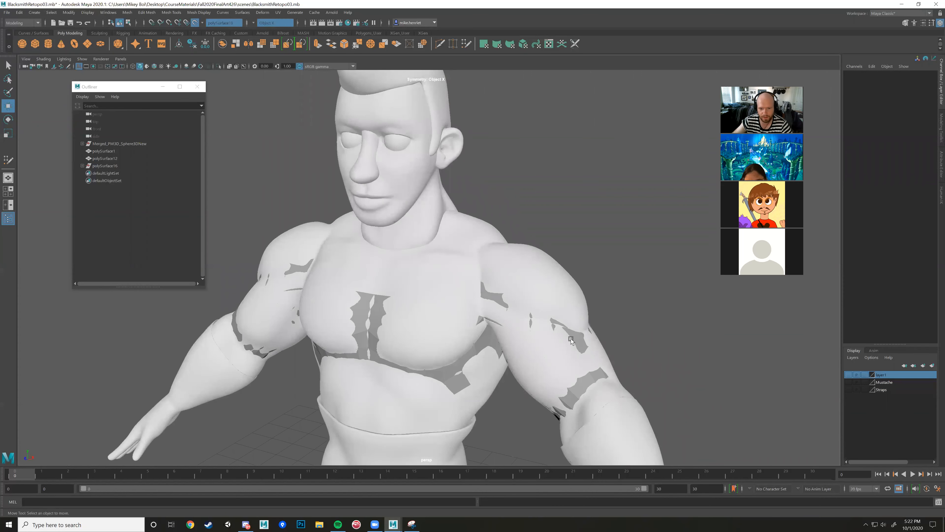
pyautogui.click(577, 342)
pyautogui.click(940, 130)
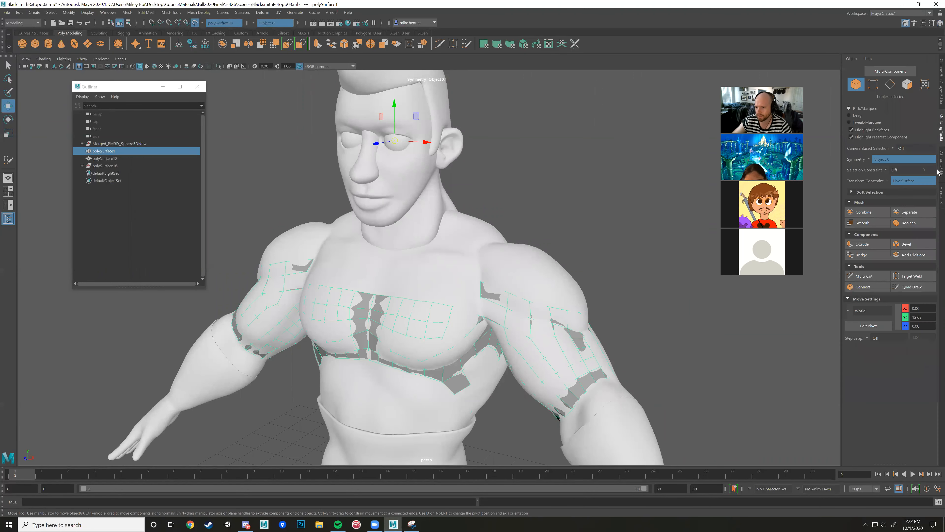
pyautogui.click(910, 287)
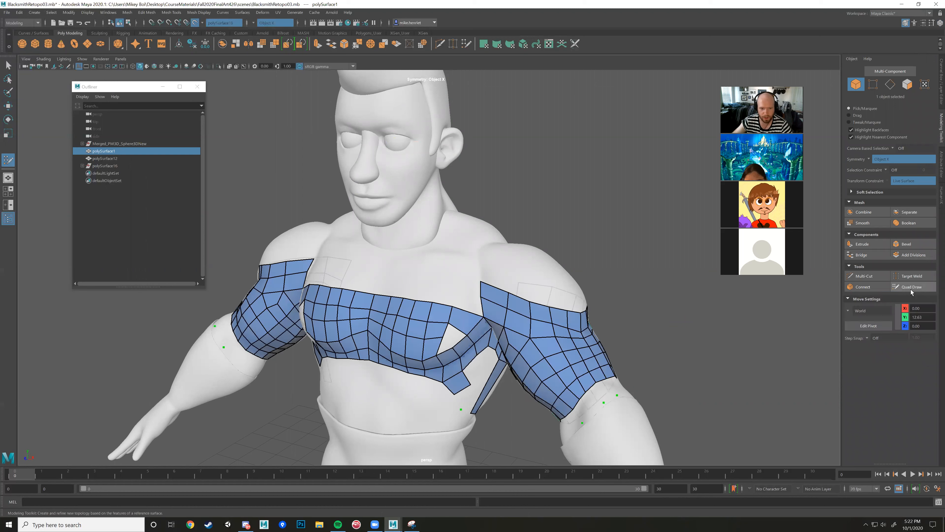
# - Fill the upper part of the gap on the outer side of the chest with a quad
pyautogui.scroll(4, 478, 309)
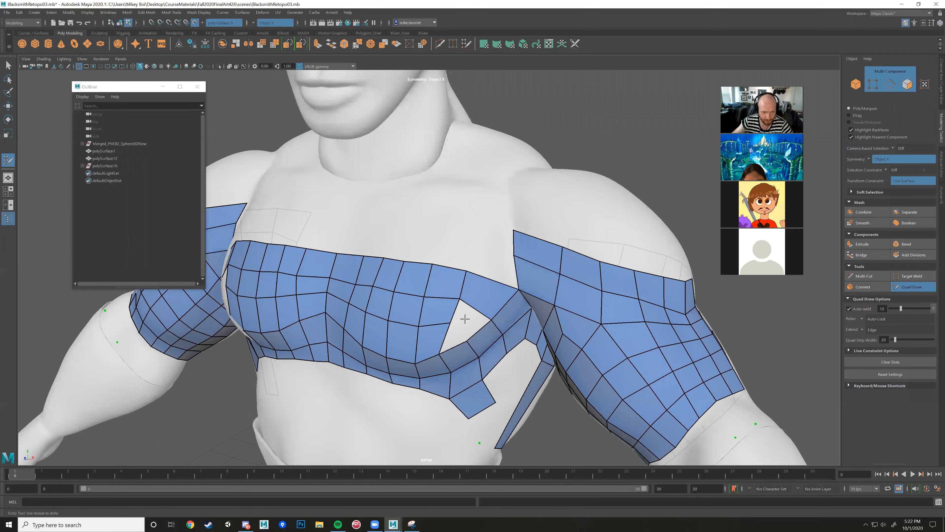
pyautogui.keyDown('shift'); pyautogui.click(464, 323); pyautogui.keyUp('shift')
pyautogui.keyDown('alt'); pyautogui.moveTo(467, 326); pyautogui.dragTo(485, 296, button='middle'); pyautogui.keyUp('alt')
pyautogui.scroll(2, 485, 296)
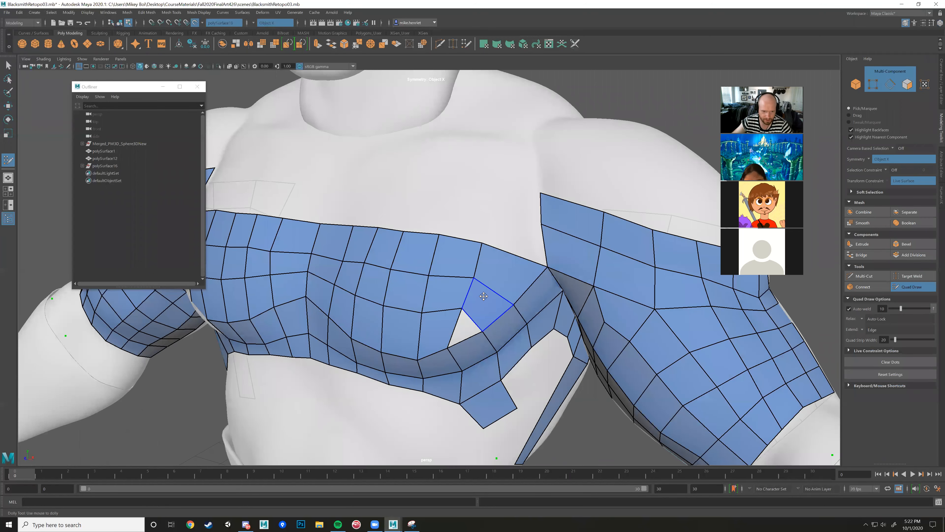
pyautogui.keyDown('alt'); pyautogui.moveTo(485, 296); pyautogui.dragTo(496, 303); pyautogui.keyUp('alt')
pyautogui.keyDown('alt'); pyautogui.moveTo(496, 303); pyautogui.dragTo(538, 298, button='middle'); pyautogui.keyUp('alt')
pyautogui.moveTo(538, 298)
pyautogui.keyDown('alt'); pyautogui.mouseDown()
pyautogui.moveTo(446, 317)
pyautogui.moveTo(522, 307)
pyautogui.moveTo(496, 317)
pyautogui.mouseUp(); pyautogui.keyUp('alt')
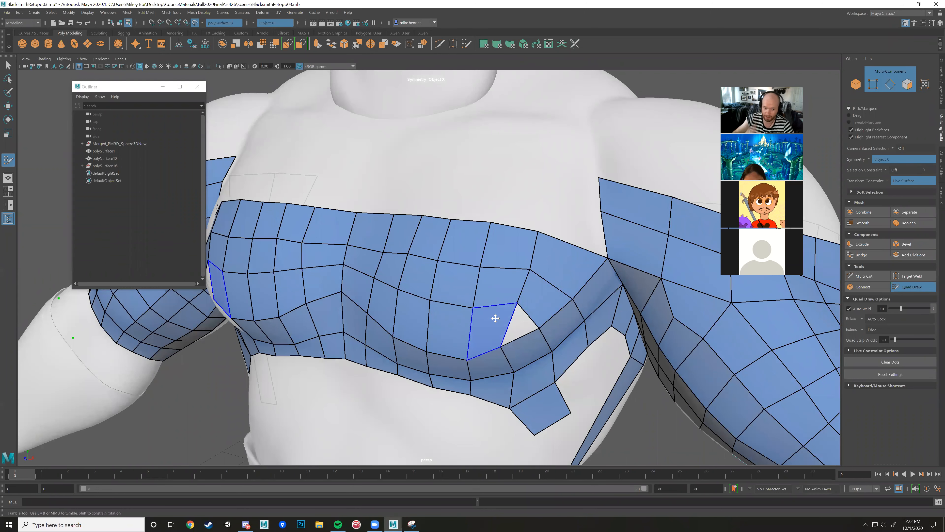
# - Delete the face beside the remaining triangular chest gap, fill the opening with two quads, and relax the surrounding chest topology
pyautogui.hotkey('ctrl', 'shift')
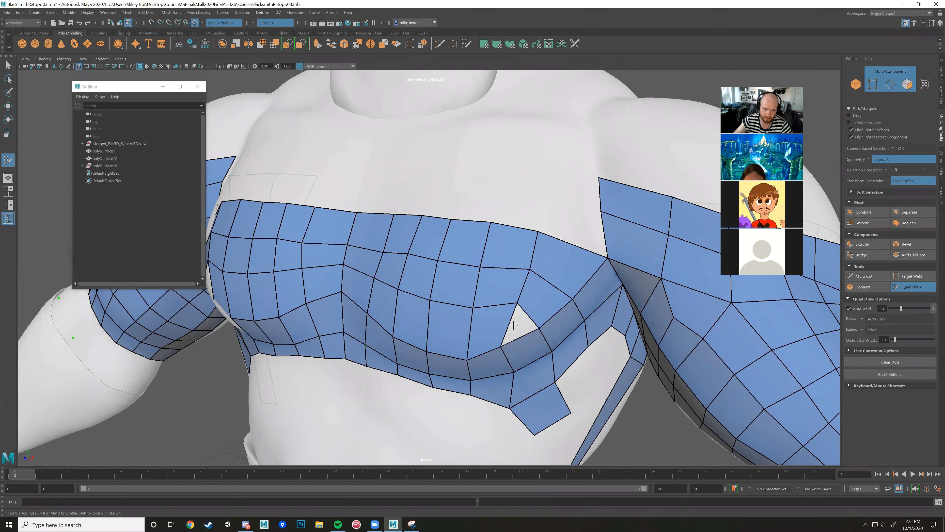
pyautogui.keyDown('ctrl'); pyautogui.keyDown('shift'); pyautogui.click(494, 319); pyautogui.keyUp('shift'); pyautogui.keyUp('ctrl')
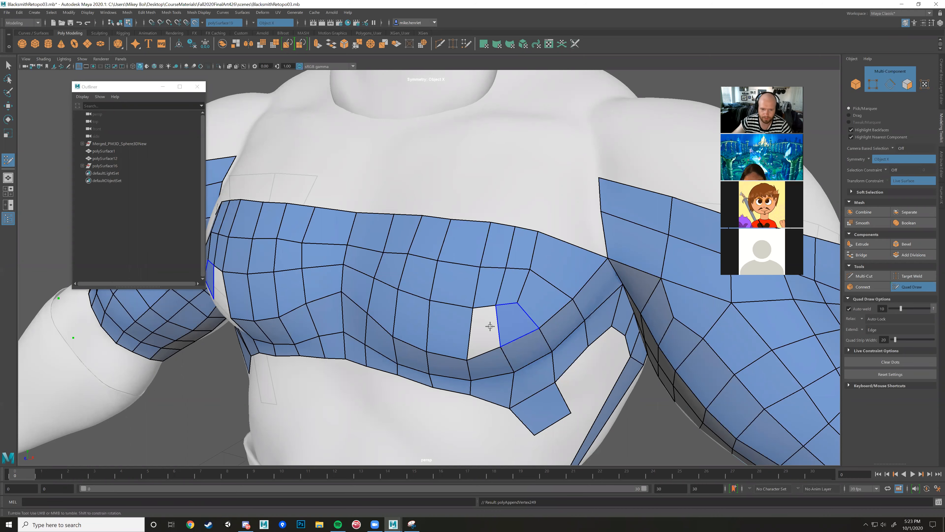
pyautogui.keyDown('shift'); pyautogui.click(490, 327); pyautogui.keyUp('shift')
pyautogui.moveTo(535, 287)
pyautogui.keyDown('alt'); pyautogui.mouseDown()
pyautogui.moveTo(553, 282)
pyautogui.moveTo(532, 289)
pyautogui.moveTo(515, 241)
pyautogui.moveTo(524, 224)
pyautogui.moveTo(467, 212)
pyautogui.moveTo(412, 233)
pyautogui.moveTo(408, 255)
pyautogui.moveTo(396, 249)
pyautogui.moveTo(399, 278)
pyautogui.moveTo(387, 248)
pyautogui.moveTo(382, 278)
pyautogui.moveTo(382, 247)
pyautogui.mouseUp(); pyautogui.keyUp('alt')
pyautogui.moveTo(480, 236)
pyautogui.keyDown('alt'); pyautogui.mouseDown()
pyautogui.moveTo(525, 325)
pyautogui.moveTo(551, 284)
pyautogui.mouseUp(); pyautogui.keyUp('alt')
pyautogui.moveTo(458, 271)
pyautogui.keyDown('shift'); pyautogui.mouseDown()
pyautogui.moveTo(490, 255)
pyautogui.moveTo(434, 292)
pyautogui.moveTo(382, 270)
pyautogui.moveTo(385, 257)
pyautogui.mouseUp(); pyautogui.keyUp('shift')
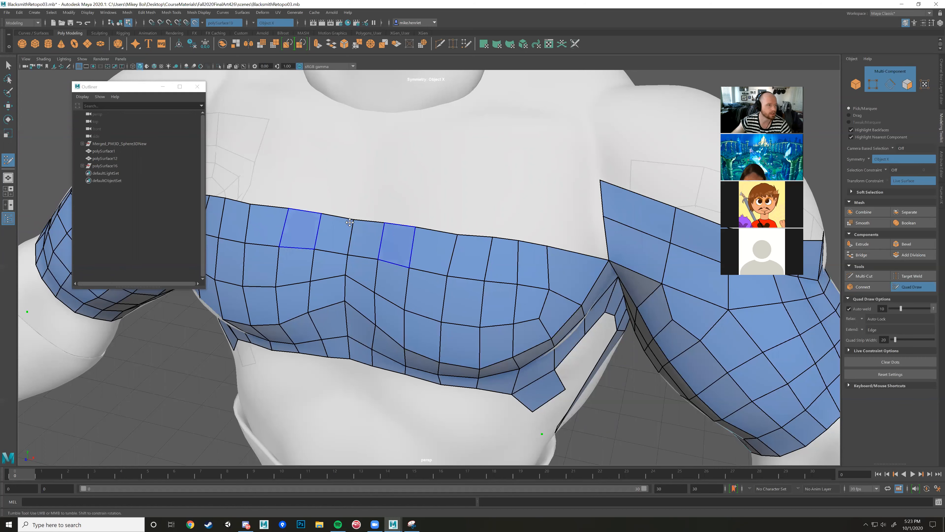
pyautogui.keyDown('alt'); pyautogui.moveTo(382, 163); pyautogui.dragTo(371, 152); pyautogui.keyUp('alt')
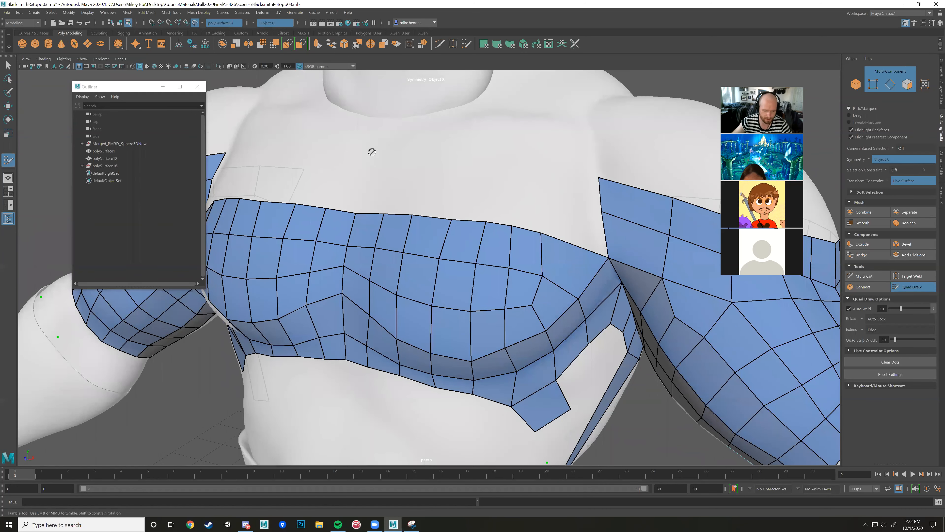
# - Save the scene as a new version named BlacksmithRetopo04.mb
pyautogui.hotkey('ctrl', 'shift', 's')
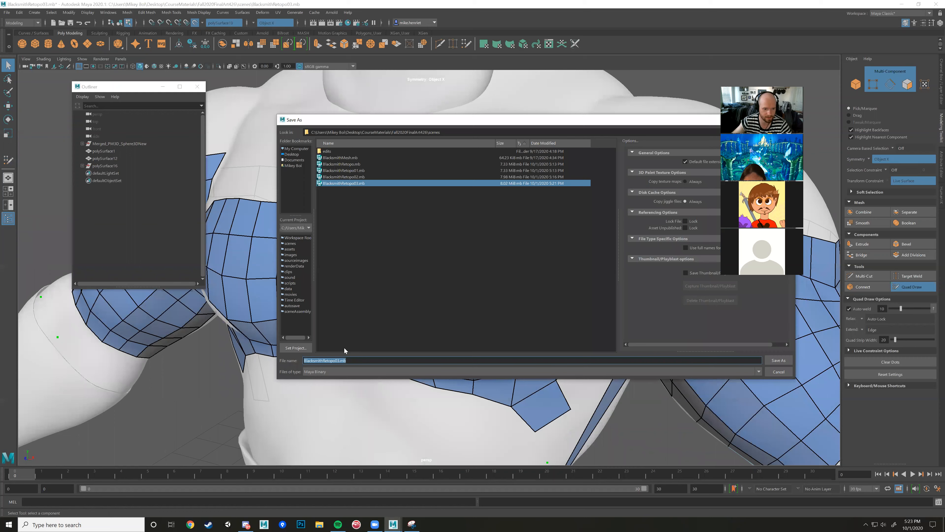
pyautogui.click(340, 360)
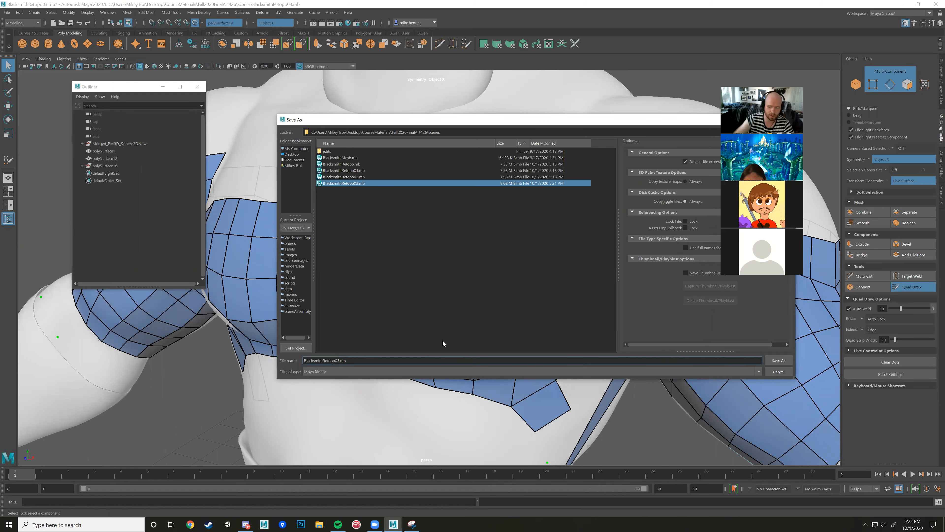
pyautogui.press('BackSpace')
pyautogui.write('4')
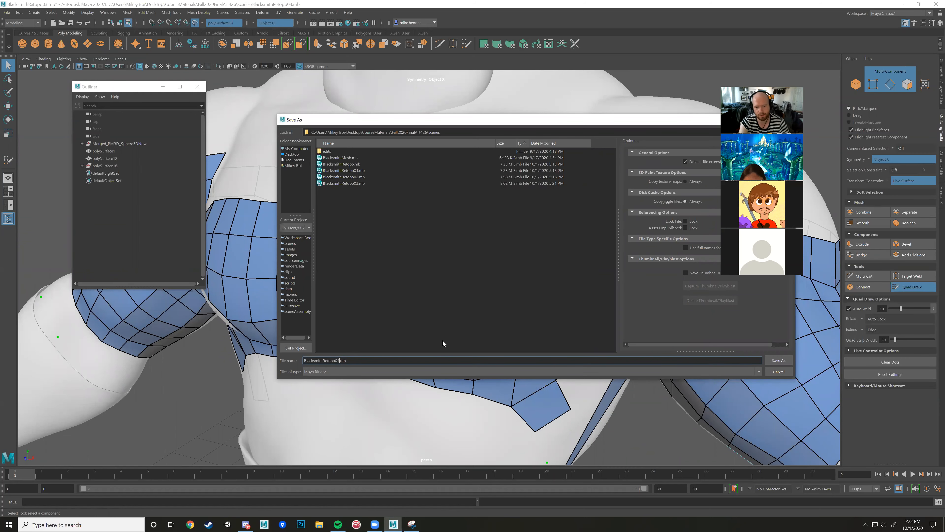
pyautogui.press('Return')
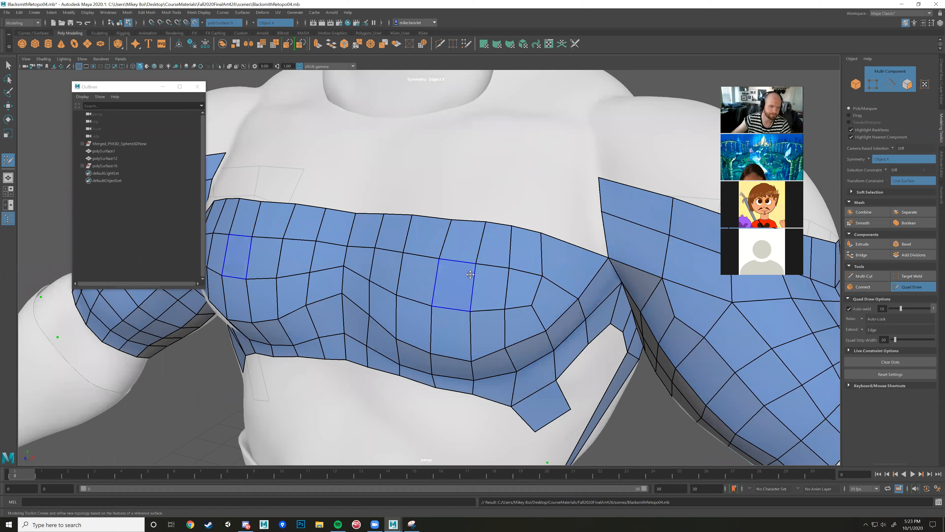
# - Delete the construction history of all objects in the scene
pyautogui.scroll(-5, 470, 274)
pyautogui.click(4, 12)
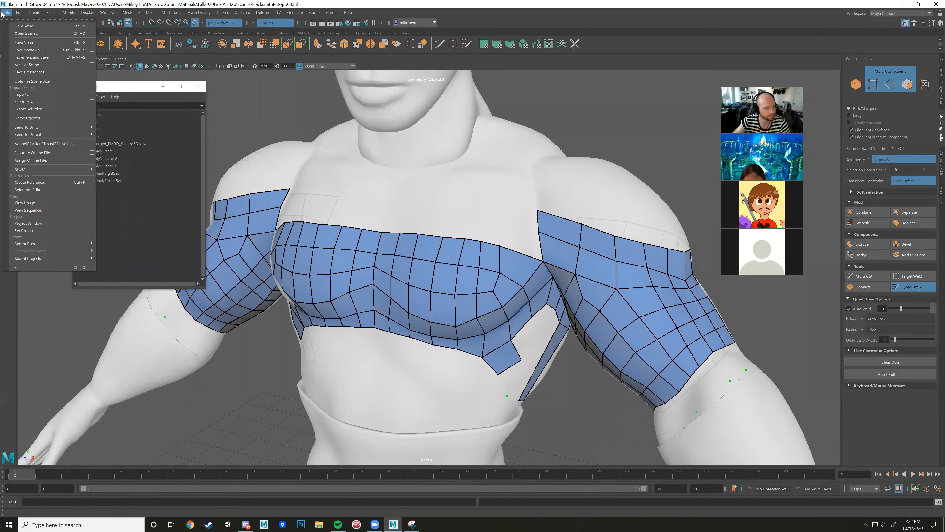
pyautogui.moveTo(19, 13)
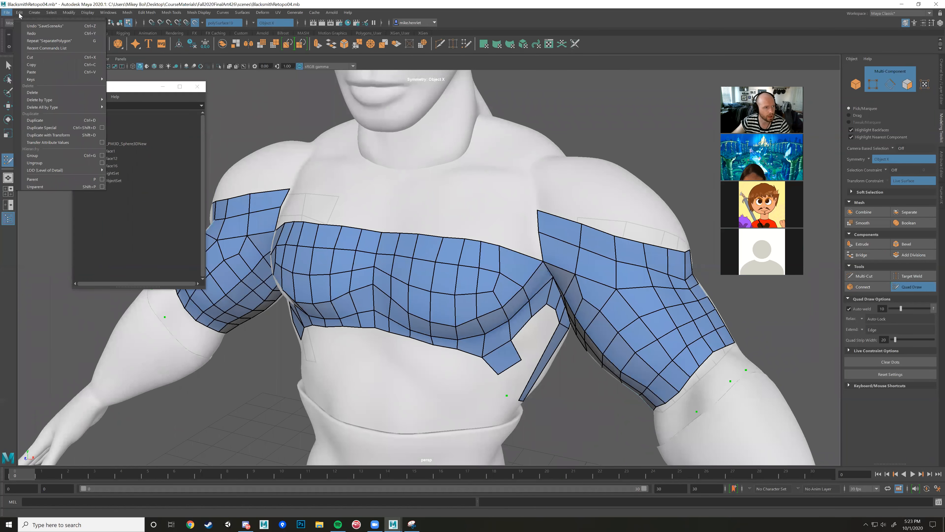
pyautogui.moveTo(66, 104)
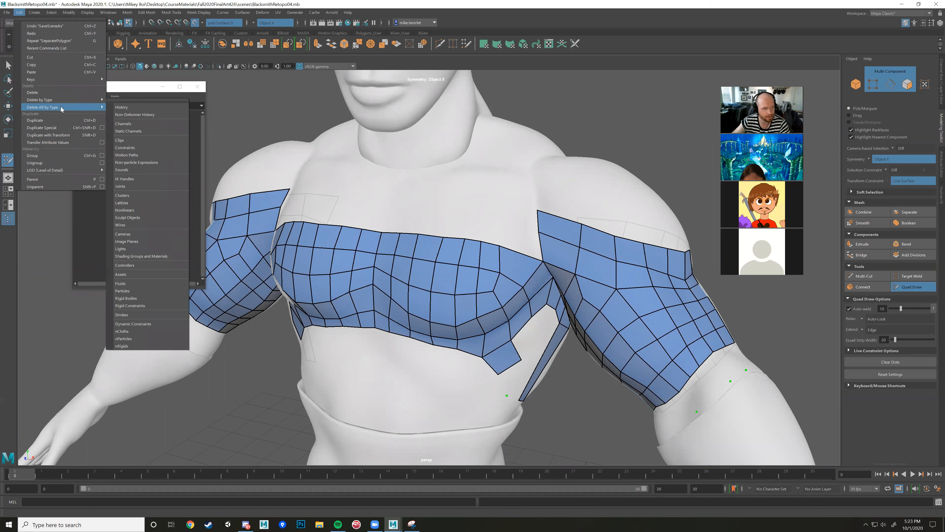
pyautogui.click(122, 108)
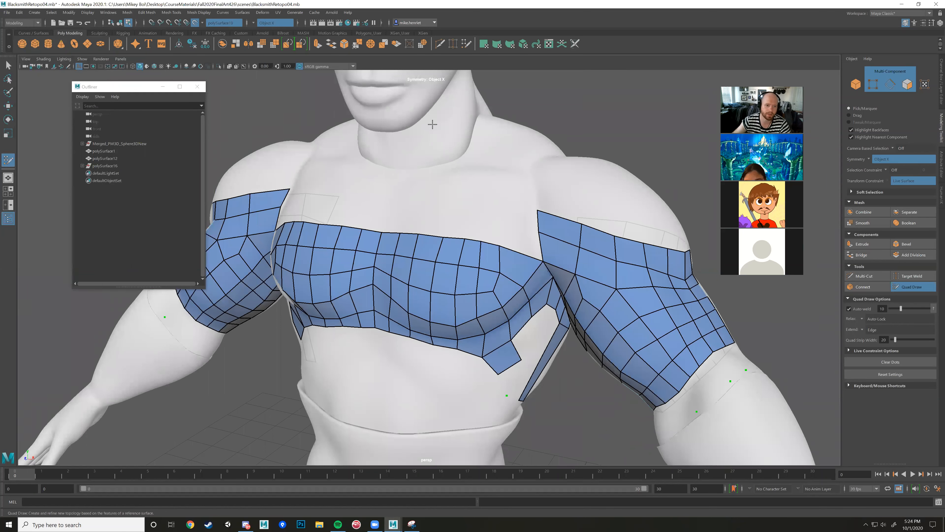
# - Bring back the display layer list and draw a horizontal strip of quads across the upper chest, above the existing chest topology
pyautogui.moveTo(613, 155)
pyautogui.keyDown('alt'); pyautogui.mouseDown()
pyautogui.moveTo(627, 131)
pyautogui.moveTo(595, 154)
pyautogui.mouseUp(); pyautogui.keyUp('alt')
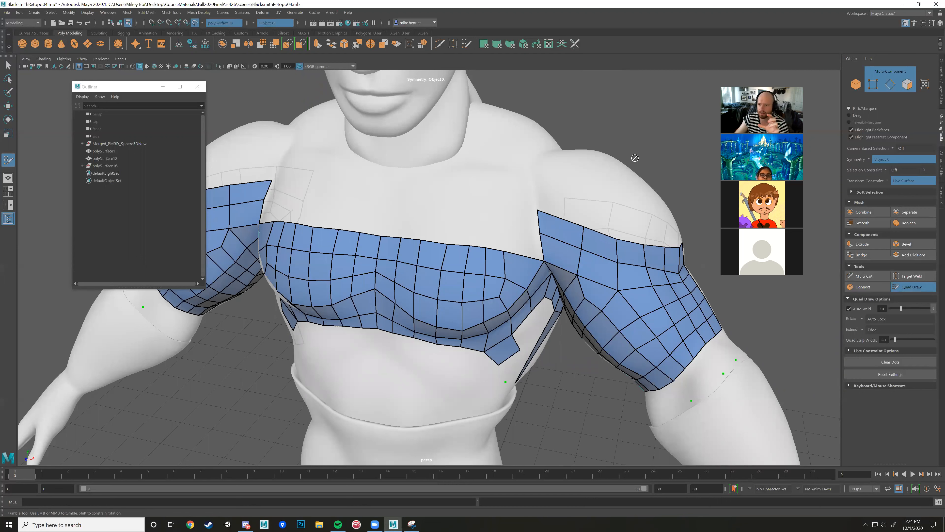
pyautogui.click(941, 85)
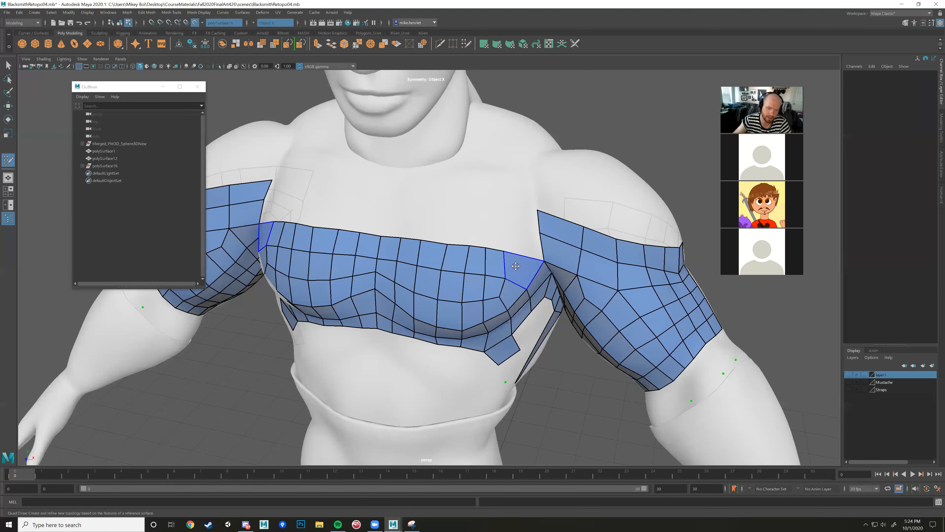
pyautogui.keyDown('alt'); pyautogui.moveTo(517, 278); pyautogui.dragTo(471, 310); pyautogui.keyUp('alt')
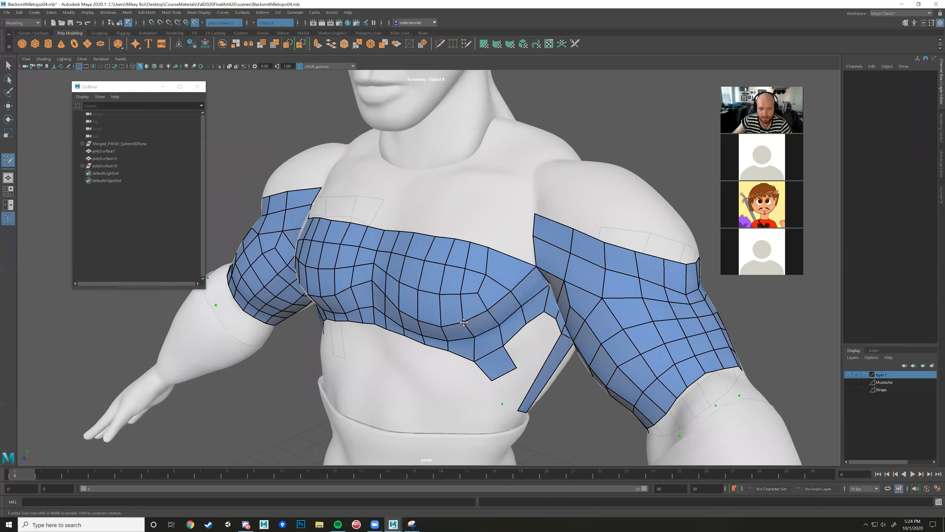
pyautogui.keyDown('alt'); pyautogui.moveTo(466, 314); pyautogui.dragTo(462, 296); pyautogui.keyUp('alt')
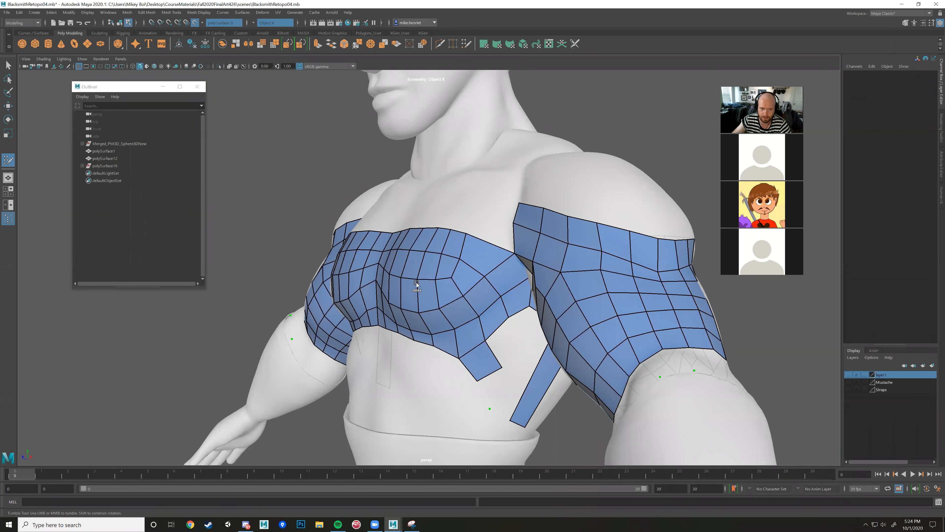
pyautogui.moveTo(435, 291)
pyautogui.keyDown('alt'); pyautogui.mouseDown()
pyautogui.moveTo(454, 276)
pyautogui.moveTo(471, 286)
pyautogui.moveTo(456, 304)
pyautogui.moveTo(463, 269)
pyautogui.mouseUp(); pyautogui.keyUp('alt')
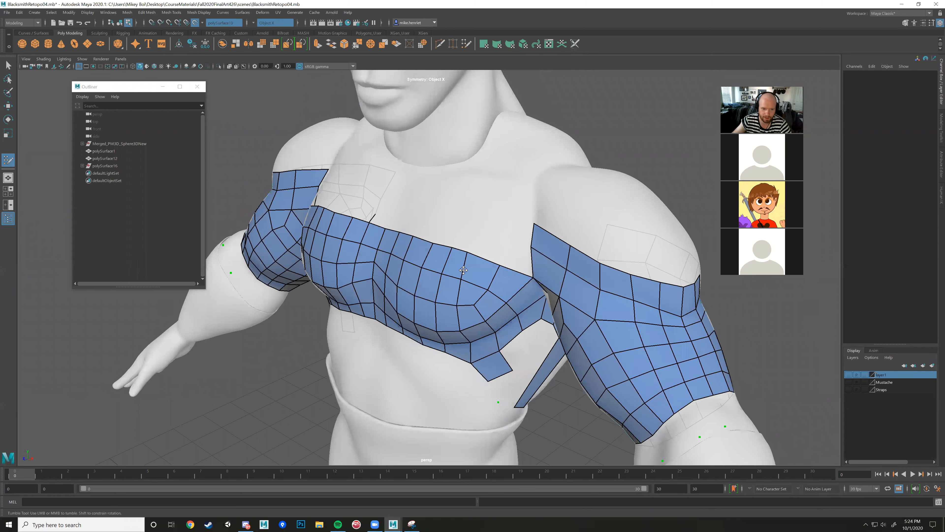
pyautogui.moveTo(466, 279)
pyautogui.mouseDown()
pyautogui.moveTo(484, 275)
pyautogui.moveTo(474, 258)
pyautogui.mouseUp()
pyautogui.click(479, 251)
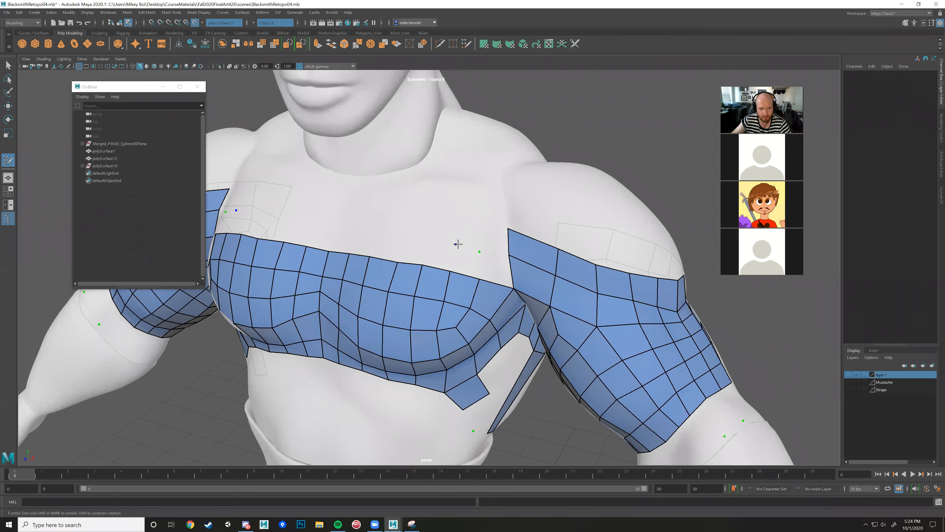
pyautogui.moveTo(451, 249)
pyautogui.keyDown('alt'); pyautogui.mouseDown()
pyautogui.moveTo(447, 258)
pyautogui.moveTo(464, 231)
pyautogui.moveTo(342, 211)
pyautogui.moveTo(361, 242)
pyautogui.mouseUp(); pyautogui.keyUp('alt')
pyautogui.keyDown('shift'); pyautogui.click(456, 232); pyautogui.keyUp('shift')
# - Insert edges across the upper chest strip to match the columns below, and fill the gap between both with quads
pyautogui.keyDown('ctrl'); pyautogui.click(410, 240); pyautogui.keyUp('ctrl')
pyautogui.keyDown('ctrl'); pyautogui.click(437, 244); pyautogui.keyUp('ctrl')
pyautogui.keyDown('ctrl'); pyautogui.click(460, 242); pyautogui.keyUp('ctrl')
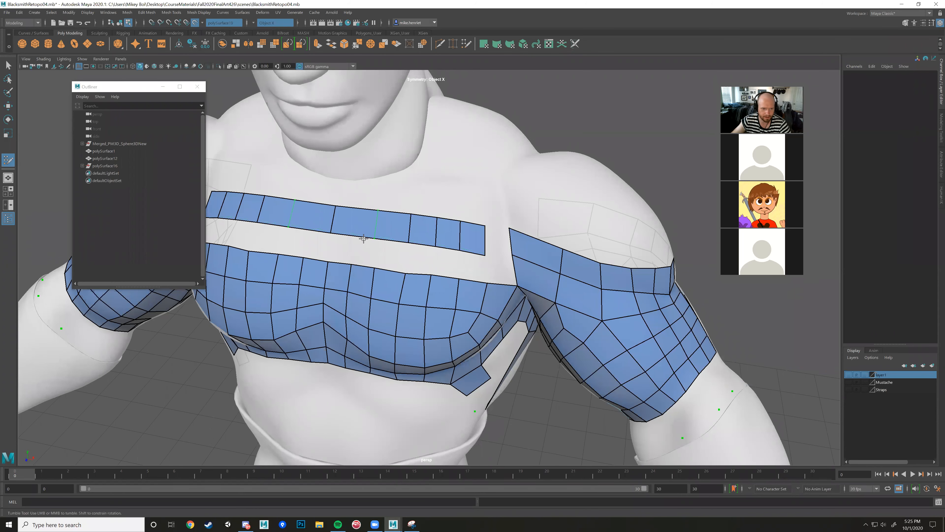
pyautogui.keyDown('ctrl'); pyautogui.click(378, 238); pyautogui.keyUp('ctrl')
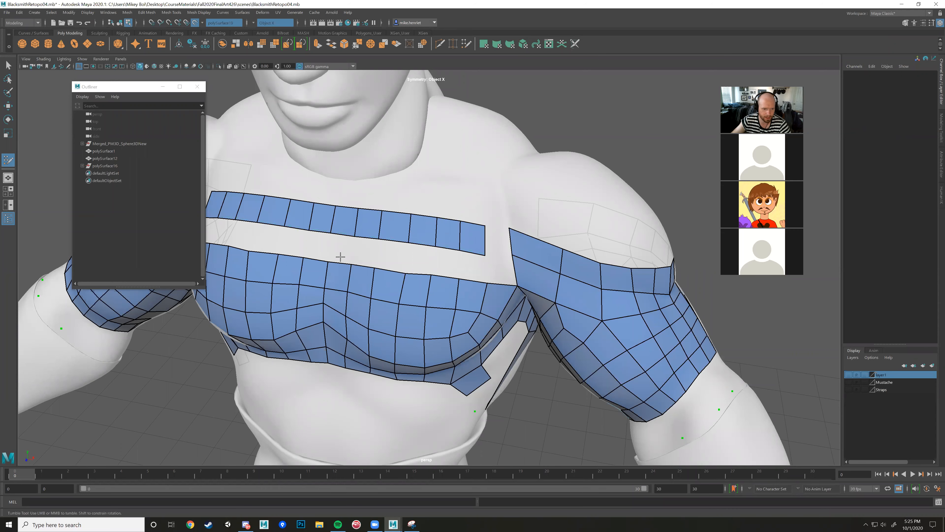
pyautogui.moveTo(337, 247)
pyautogui.keyDown('shift'); pyautogui.mouseDown()
pyautogui.moveTo(465, 264)
pyautogui.moveTo(391, 269)
pyautogui.moveTo(441, 276)
pyautogui.mouseUp(); pyautogui.keyUp('shift')
pyautogui.keyDown('shift'); pyautogui.click(482, 274); pyautogui.keyUp('shift')
# - Place dots just below the knee and fill a first quad on the front outer side of the lower leg
pyautogui.moveTo(502, 170)
pyautogui.keyDown('alt'); pyautogui.mouseDown()
pyautogui.moveTo(507, 209)
pyautogui.moveTo(490, 241)
pyautogui.moveTo(462, 239)
pyautogui.moveTo(464, 249)
pyautogui.moveTo(499, 246)
pyautogui.mouseUp(); pyautogui.keyUp('alt')
pyautogui.moveTo(499, 246)
pyautogui.keyDown('alt'); pyautogui.mouseDown(button='right')
pyautogui.moveTo(508, 245)
pyautogui.moveTo(491, 252)
pyautogui.mouseUp(button='right'); pyautogui.keyUp('alt')
pyautogui.keyDown('alt'); pyautogui.moveTo(491, 251); pyautogui.dragTo(443, 276); pyautogui.keyUp('alt')
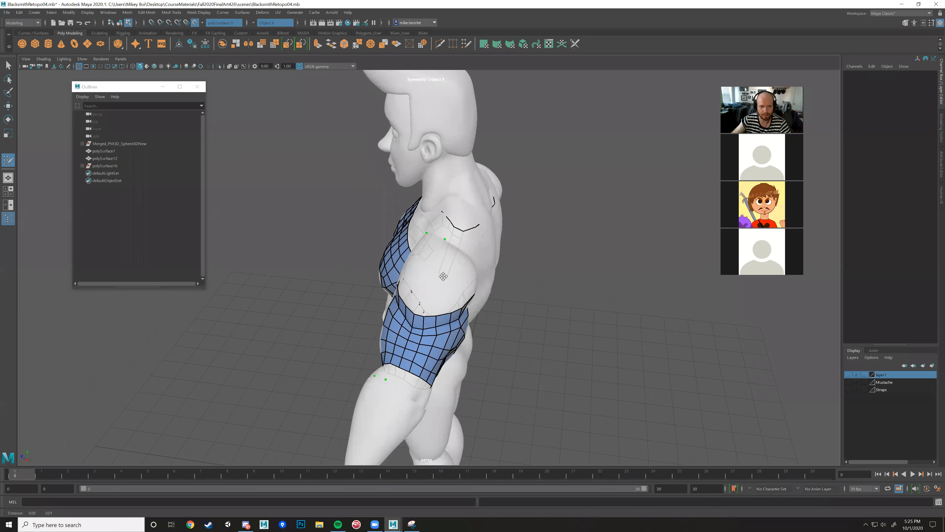
pyautogui.keyDown('alt'); pyautogui.moveTo(443, 276); pyautogui.dragTo(447, 317, button='middle'); pyautogui.keyUp('alt')
pyautogui.keyDown('alt'); pyautogui.moveTo(408, 198); pyautogui.dragTo(494, 216); pyautogui.keyUp('alt')
pyautogui.keyDown('alt'); pyautogui.moveTo(495, 217); pyautogui.dragTo(397, 198, button='middle'); pyautogui.keyUp('alt')
pyautogui.keyDown('alt'); pyautogui.moveTo(397, 198); pyautogui.dragTo(452, 239); pyautogui.keyUp('alt')
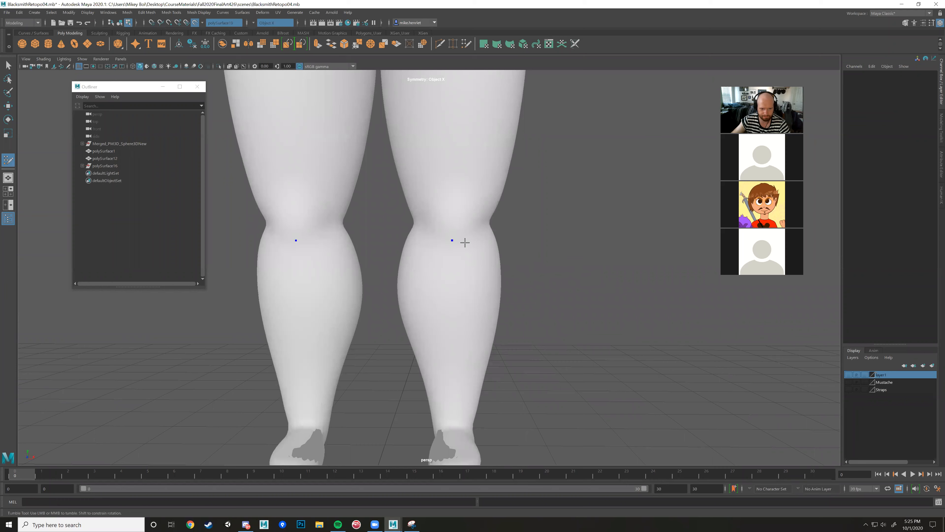
pyautogui.keyDown('alt'); pyautogui.moveTo(512, 224); pyautogui.dragTo(629, 258); pyautogui.keyUp('alt')
pyautogui.keyDown('shift'); pyautogui.click(521, 246); pyautogui.keyUp('shift')
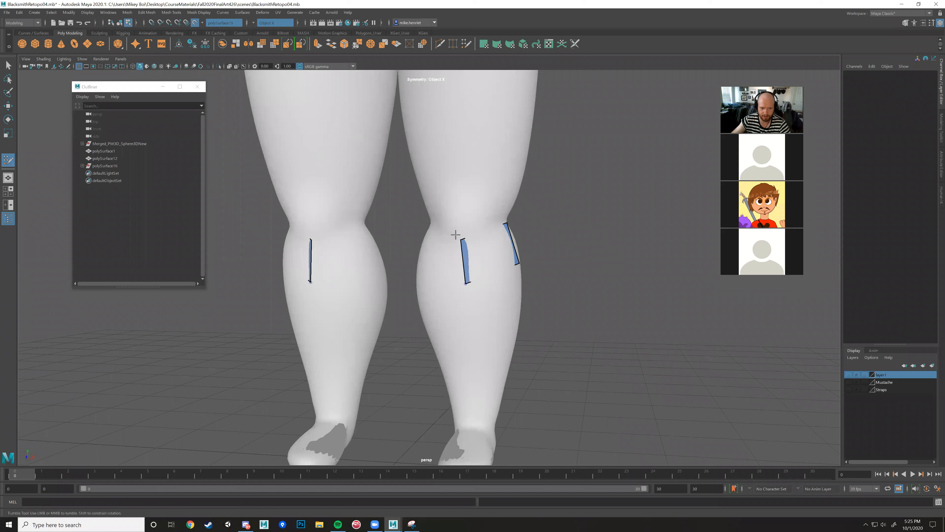
# - Place dots behind the leg just below the knee and fill a quad on the outer back of the calf
pyautogui.keyDown('alt'); pyautogui.moveTo(480, 246); pyautogui.dragTo(506, 228, button='right'); pyautogui.keyUp('alt')
pyautogui.keyDown('alt'); pyautogui.moveTo(506, 227); pyautogui.dragTo(476, 354, button='middle'); pyautogui.keyUp('alt')
pyautogui.keyDown('alt'); pyautogui.moveTo(477, 355); pyautogui.dragTo(452, 346); pyautogui.keyUp('alt')
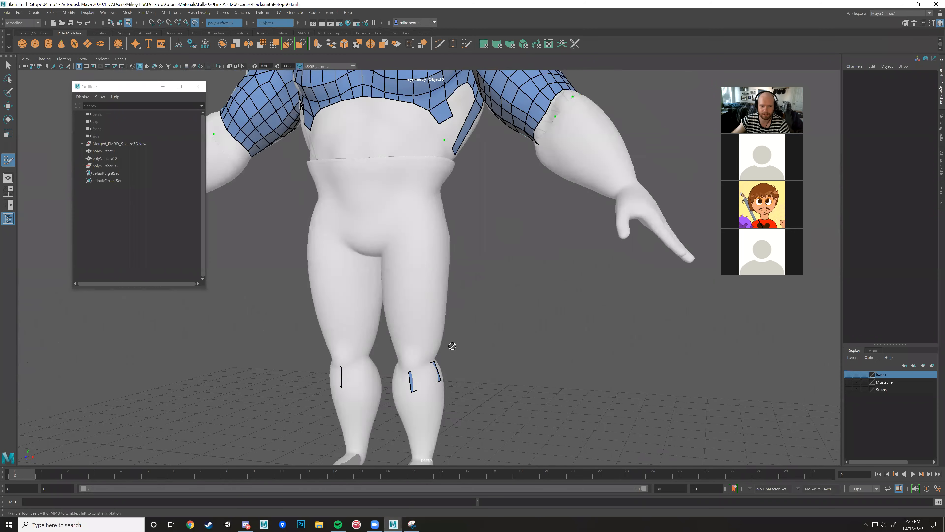
pyautogui.keyDown('alt'); pyautogui.moveTo(452, 346); pyautogui.dragTo(477, 332, button='right'); pyautogui.keyUp('alt')
pyautogui.keyDown('alt'); pyautogui.moveTo(477, 332); pyautogui.dragTo(510, 318); pyautogui.keyUp('alt')
pyautogui.keyDown('alt'); pyautogui.moveTo(503, 321); pyautogui.dragTo(395, 265); pyautogui.keyUp('alt')
pyautogui.scroll(6, 485, 270)
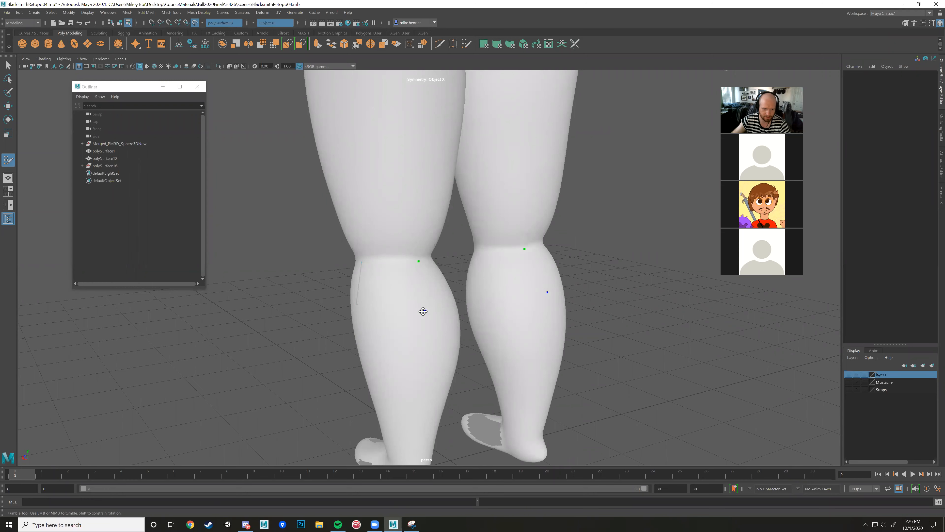
pyautogui.keyDown('alt'); pyautogui.moveTo(420, 270); pyautogui.dragTo(348, 282); pyautogui.keyUp('alt')
pyautogui.keyDown('shift'); pyautogui.click(435, 309); pyautogui.keyUp('shift')
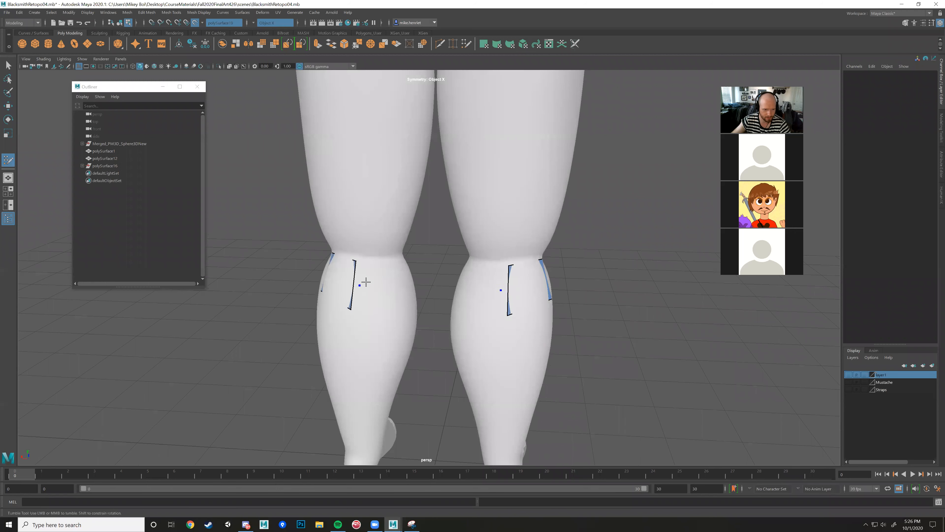
# - Extend the below-knee band with another quad toward the inner back of the calf
pyautogui.keyDown('shift'); pyautogui.click(369, 289); pyautogui.keyUp('shift')
pyautogui.keyDown('alt'); pyautogui.moveTo(398, 288); pyautogui.dragTo(432, 304); pyautogui.keyUp('alt')
pyautogui.keyDown('shift'); pyautogui.click(380, 272); pyautogui.keyUp('shift')
pyautogui.keyDown('alt'); pyautogui.moveTo(434, 299); pyautogui.dragTo(472, 285, button='right'); pyautogui.keyUp('alt')
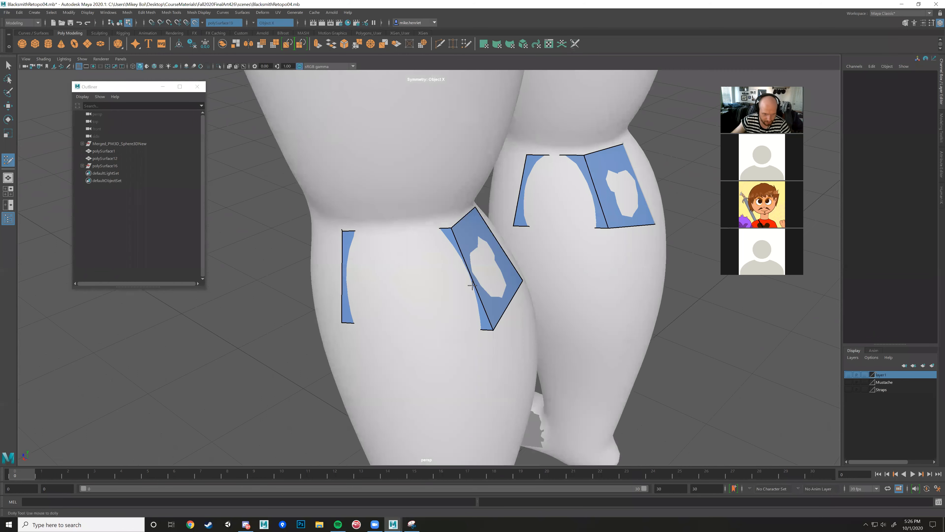
pyautogui.keyDown('alt'); pyautogui.moveTo(469, 293); pyautogui.dragTo(322, 211); pyautogui.keyUp('alt')
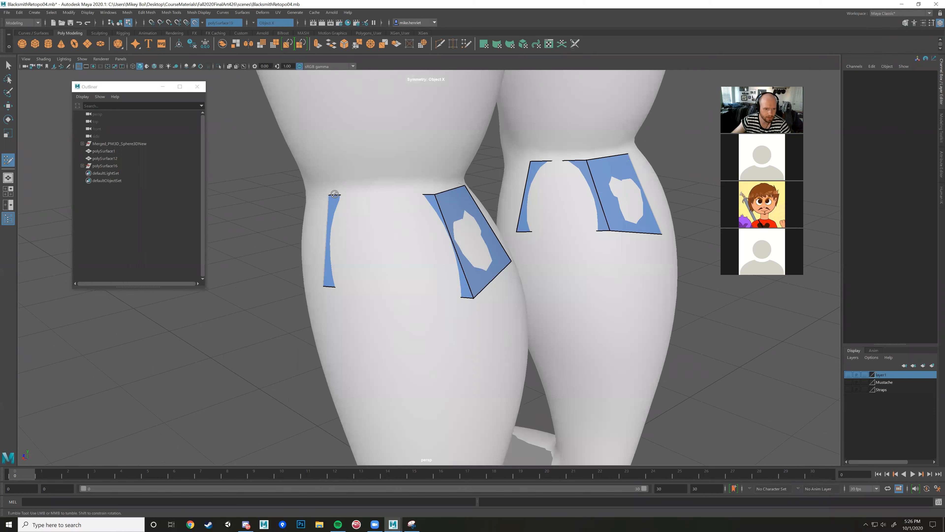
pyautogui.keyDown('ctrl'); pyautogui.click(321, 251); pyautogui.keyUp('ctrl')
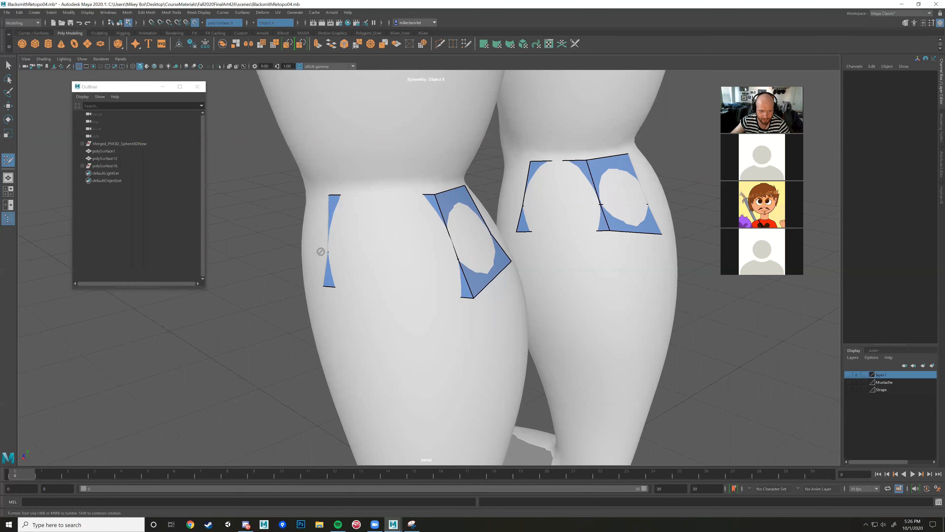
pyautogui.keyDown('alt'); pyautogui.moveTo(339, 254); pyautogui.dragTo(391, 253); pyautogui.keyUp('alt')
pyautogui.keyDown('alt'); pyautogui.moveTo(391, 253); pyautogui.dragTo(523, 242, button='right'); pyautogui.keyUp('alt')
pyautogui.hotkey('ctrl', 'z')
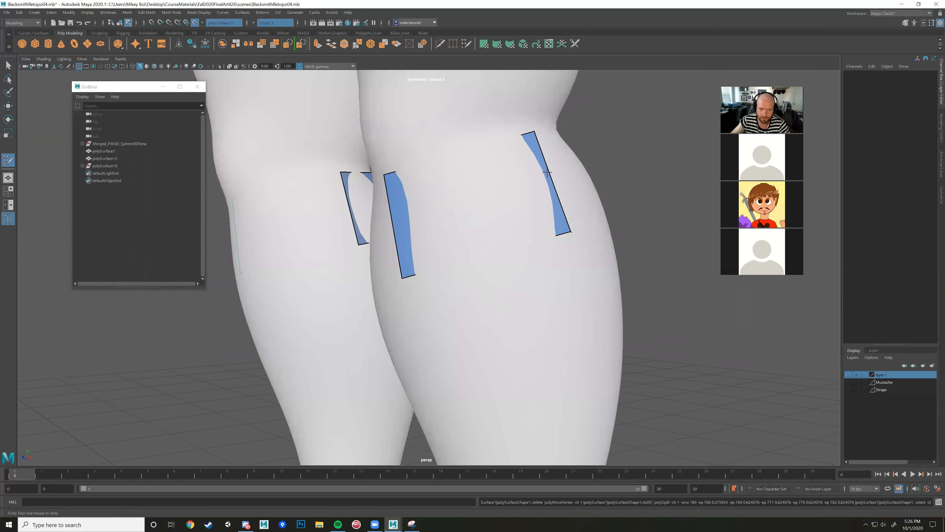
# - Insert a vertical edge into the wide quad of the below-knee band and reposition its vertices for more even spacing
pyautogui.keyDown('ctrl'); pyautogui.click(530, 132); pyautogui.keyUp('ctrl')
pyautogui.moveTo(540, 157); pyautogui.dragTo(486, 171)
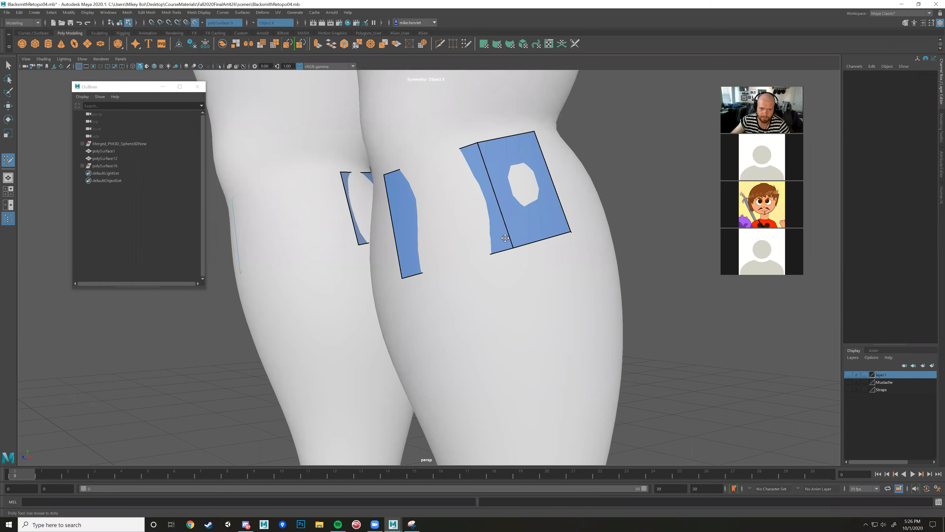
pyautogui.moveTo(513, 248); pyautogui.dragTo(492, 254)
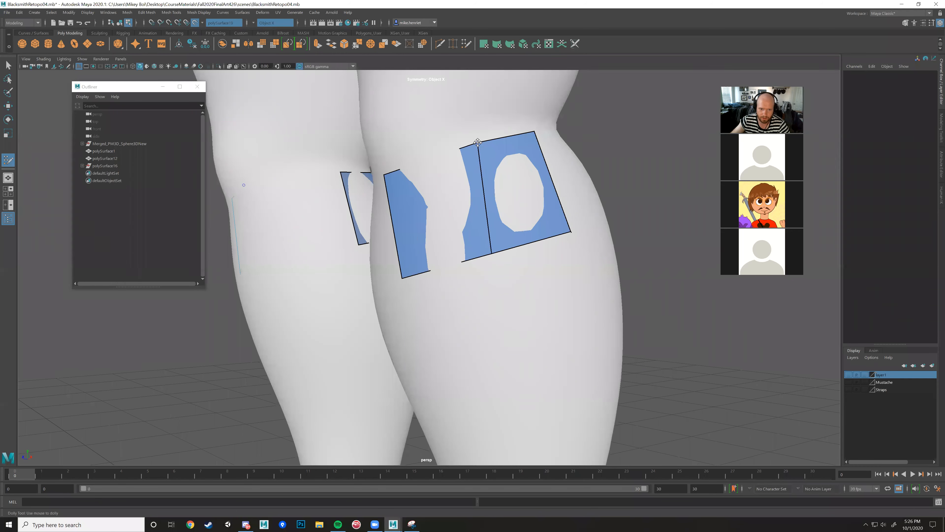
pyautogui.moveTo(471, 143); pyautogui.dragTo(462, 149)
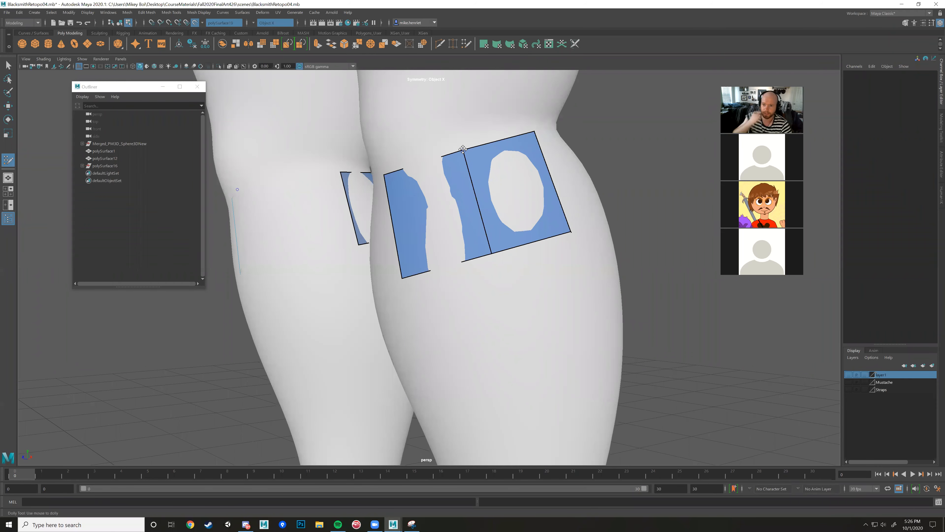
pyautogui.moveTo(463, 149)
pyautogui.keyDown('alt'); pyautogui.mouseDown()
pyautogui.moveTo(485, 198)
pyautogui.moveTo(377, 192)
pyautogui.moveTo(409, 202)
pyautogui.moveTo(439, 296)
pyautogui.moveTo(446, 290)
pyautogui.mouseUp(); pyautogui.keyUp('alt')
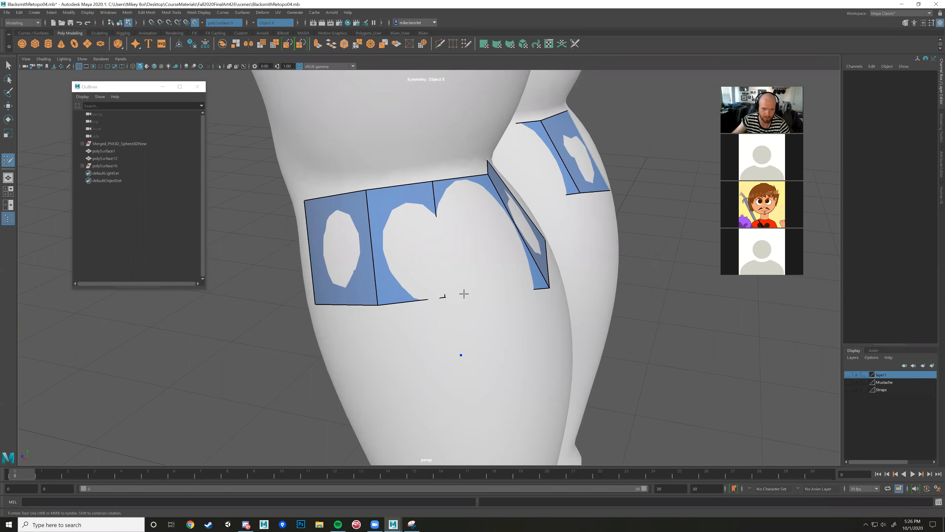
pyautogui.scroll(-3, 464, 293)
pyautogui.keyDown('alt'); pyautogui.moveTo(526, 282); pyautogui.dragTo(500, 298); pyautogui.keyUp('alt')
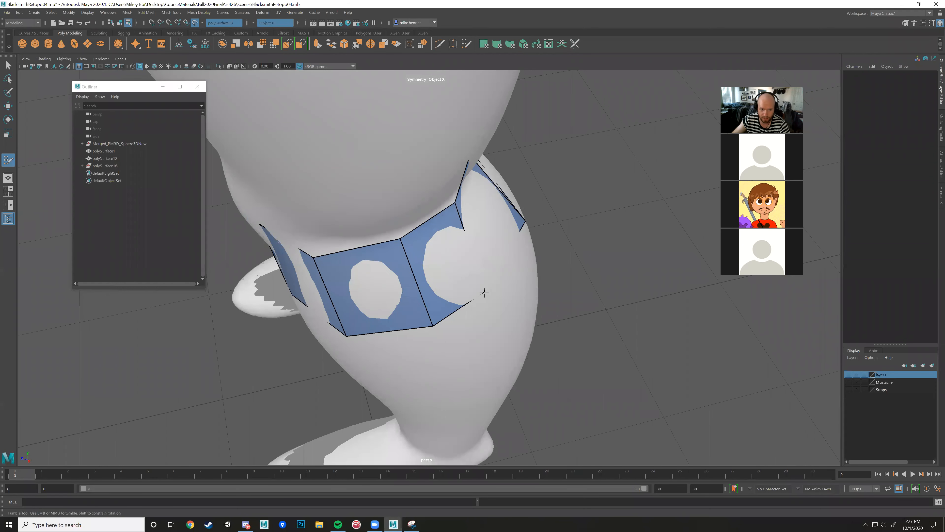
# - Switch to moving vertices in wireframe and bring the band's buried lower vertex out to the calf surface
pyautogui.press('w')
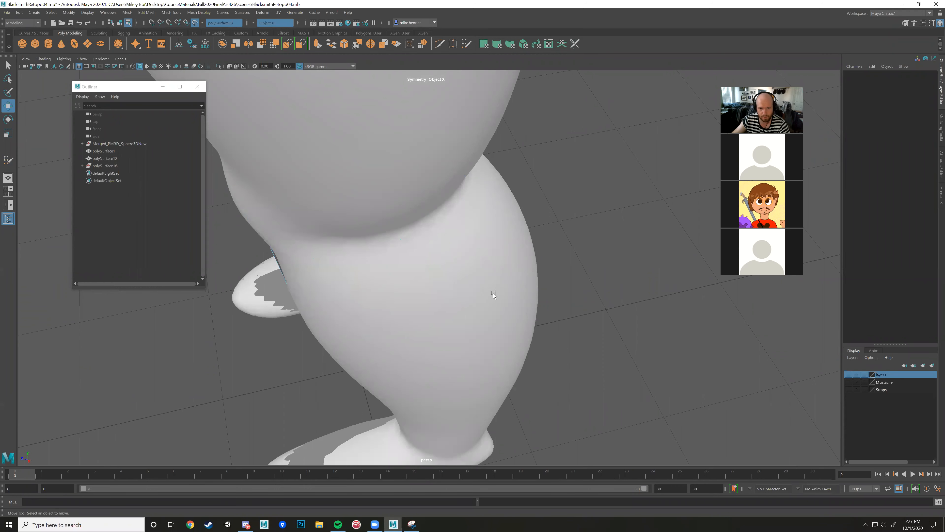
pyautogui.moveTo(558, 230); pyautogui.dragTo(529, 226, button='right')
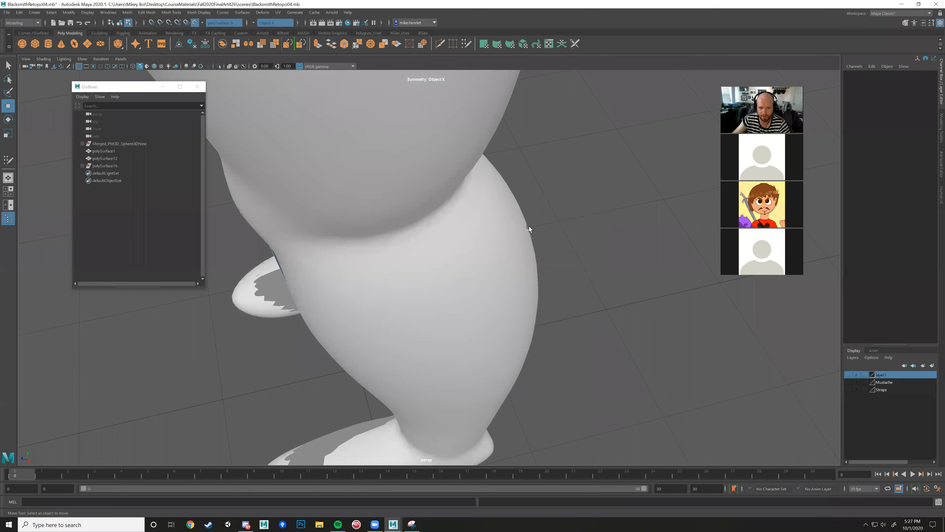
pyautogui.press('4')
pyautogui.click(485, 293)
pyautogui.keyDown('alt'); pyautogui.moveTo(517, 310); pyautogui.dragTo(535, 202); pyautogui.keyUp('alt')
pyautogui.keyDown('alt'); pyautogui.moveTo(536, 237); pyautogui.dragTo(487, 268); pyautogui.keyUp('alt')
pyautogui.click(489, 266)
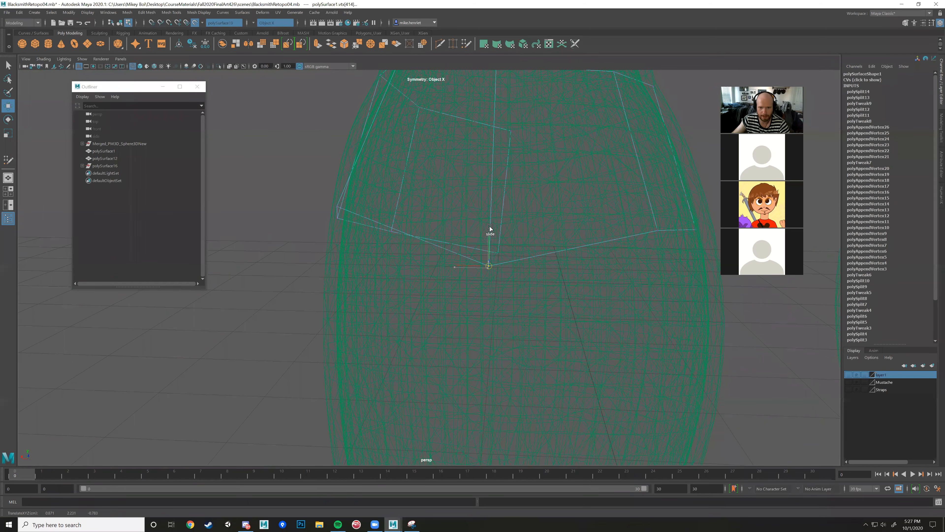
pyautogui.keyDown('alt'); pyautogui.moveTo(572, 271); pyautogui.dragTo(582, 253); pyautogui.keyUp('alt')
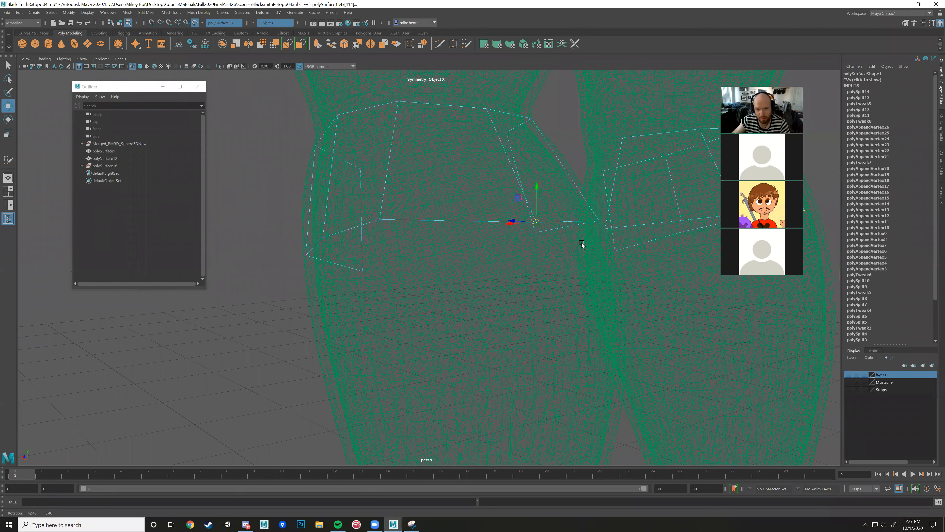
pyautogui.keyDown('alt'); pyautogui.moveTo(637, 148); pyautogui.dragTo(616, 223); pyautogui.keyUp('alt')
pyautogui.keyDown('alt'); pyautogui.moveTo(618, 258); pyautogui.dragTo(544, 257); pyautogui.keyUp('alt')
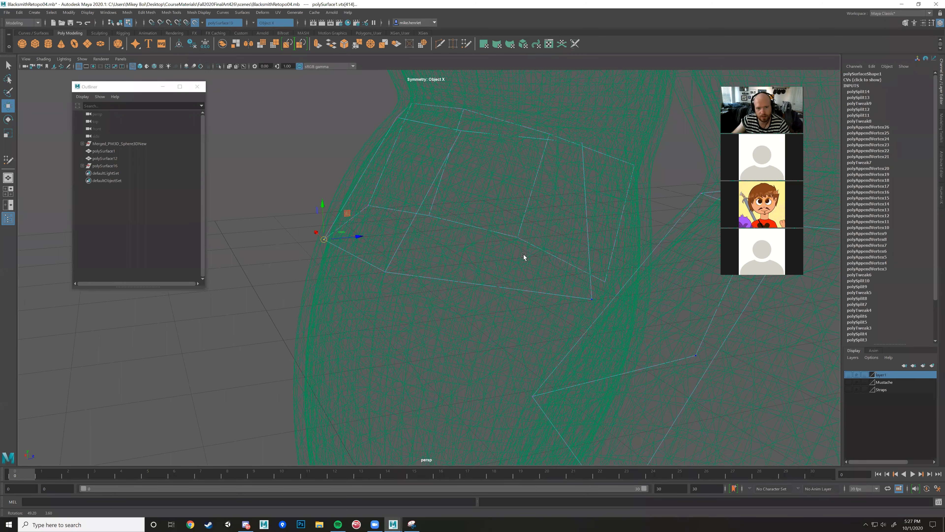
pyautogui.keyDown('alt'); pyautogui.moveTo(476, 269); pyautogui.dragTo(479, 238); pyautogui.keyUp('alt')
pyautogui.keyDown('alt'); pyautogui.moveTo(612, 228); pyautogui.dragTo(690, 237); pyautogui.keyUp('alt')
# - Return to shaded Quad Draw and fill the remaining gap in the below-knee band with quads
pyautogui.click(941, 129)
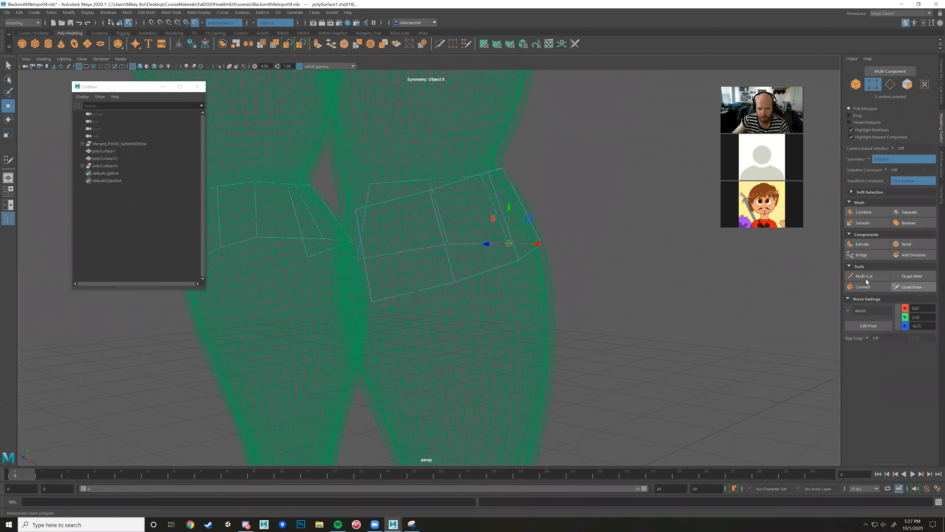
pyautogui.press('5')
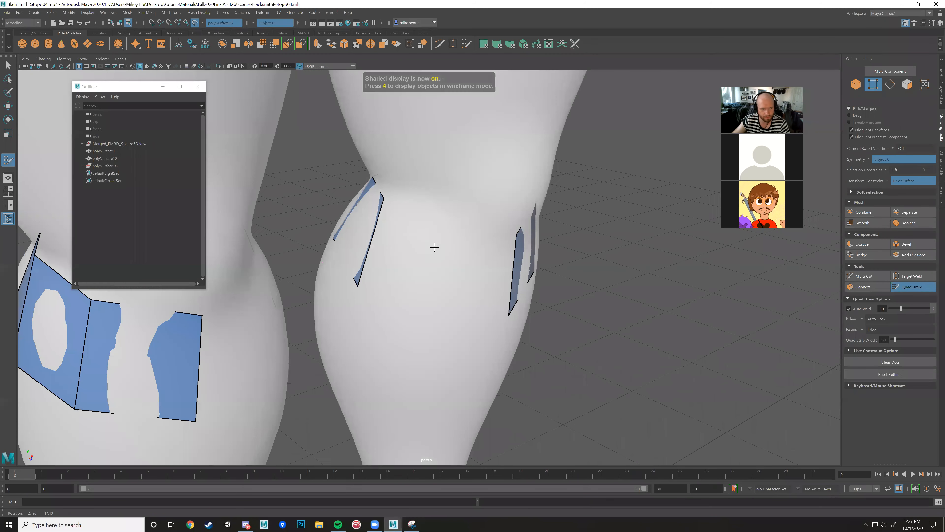
pyautogui.click(438, 309)
pyautogui.moveTo(469, 315)
pyautogui.keyDown('alt'); pyautogui.mouseDown()
pyautogui.moveTo(430, 310)
pyautogui.moveTo(450, 266)
pyautogui.mouseUp(); pyautogui.keyUp('alt')
pyautogui.keyDown('shift'); pyautogui.click(436, 260); pyautogui.keyUp('shift')
pyautogui.keyDown('shift'); pyautogui.click(436, 259); pyautogui.keyUp('shift')
pyautogui.keyDown('alt'); pyautogui.moveTo(382, 242); pyautogui.dragTo(416, 264); pyautogui.keyUp('alt')
pyautogui.keyDown('shift'); pyautogui.click(422, 264); pyautogui.keyUp('shift')
pyautogui.keyDown('alt'); pyautogui.moveTo(370, 293); pyautogui.dragTo(376, 293); pyautogui.keyUp('alt')
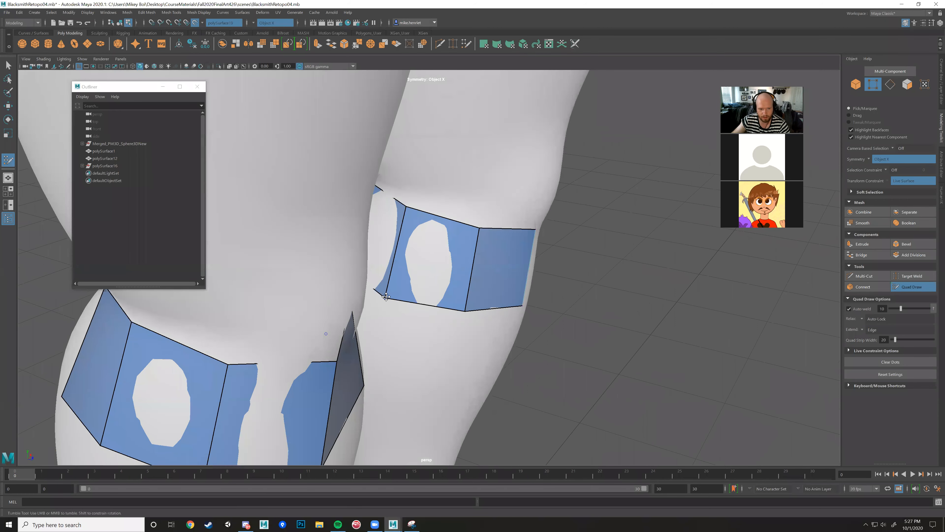
pyautogui.scroll(-5, 437, 293)
pyautogui.keyDown('alt'); pyautogui.moveTo(438, 293); pyautogui.dragTo(359, 303); pyautogui.keyUp('alt')
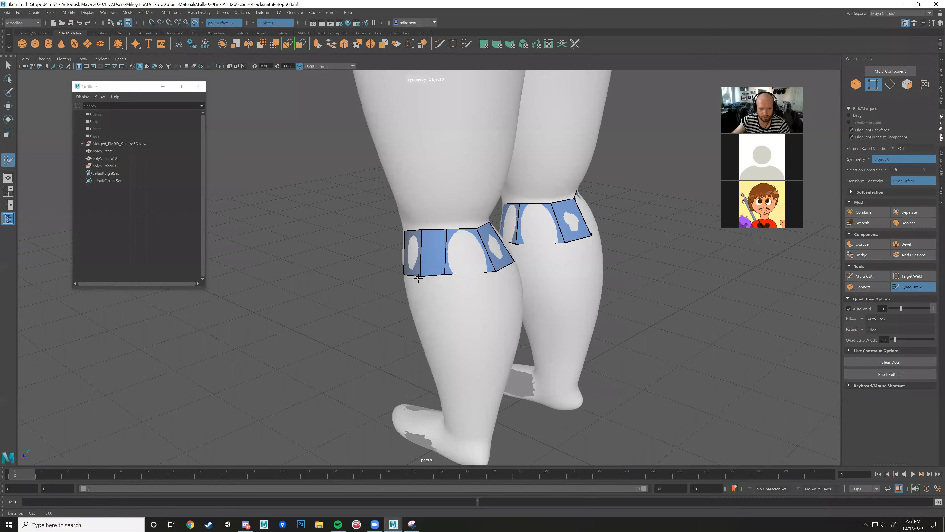
# - Place dots above the ankle and fill a tall quad down the shin from the below-knee band
pyautogui.scroll(3, 454, 274)
pyautogui.keyDown('alt'); pyautogui.moveTo(464, 278); pyautogui.dragTo(509, 319); pyautogui.keyUp('alt')
pyautogui.scroll(-2, 509, 319)
pyautogui.keyDown('alt'); pyautogui.moveTo(509, 319); pyautogui.dragTo(538, 220, button='middle'); pyautogui.keyUp('alt')
pyautogui.keyDown('alt'); pyautogui.moveTo(538, 220); pyautogui.dragTo(536, 253); pyautogui.keyUp('alt')
pyautogui.moveTo(408, 289)
pyautogui.keyDown('alt'); pyautogui.mouseDown()
pyautogui.moveTo(424, 320)
pyautogui.moveTo(476, 327)
pyautogui.moveTo(437, 266)
pyautogui.mouseUp(); pyautogui.keyUp('alt')
pyautogui.click(440, 323)
pyautogui.press('shift')
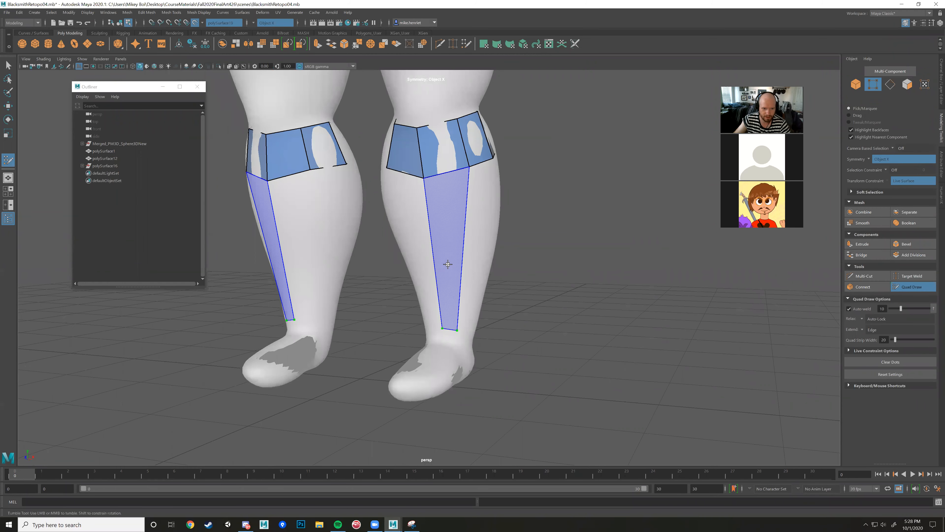
pyautogui.keyDown('shift'); pyautogui.click(448, 263); pyautogui.keyUp('shift')
# - Continue the tall quads around the lower leg from the below-knee band to the ankle, closing the ring
pyautogui.keyDown('alt'); pyautogui.moveTo(486, 307); pyautogui.dragTo(479, 336); pyautogui.keyUp('alt')
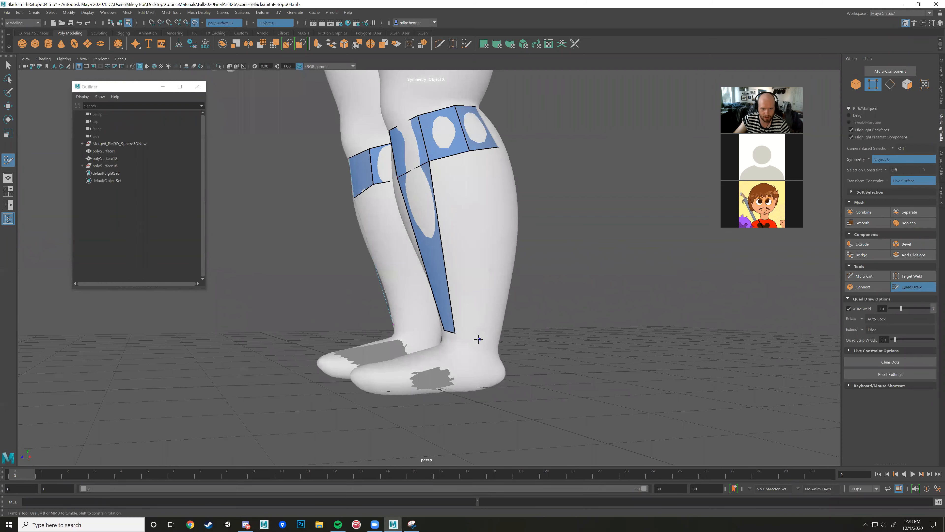
pyautogui.moveTo(491, 296)
pyautogui.keyDown('alt'); pyautogui.mouseDown()
pyautogui.moveTo(464, 297)
pyautogui.moveTo(442, 340)
pyautogui.moveTo(423, 341)
pyautogui.mouseUp(); pyautogui.keyUp('alt')
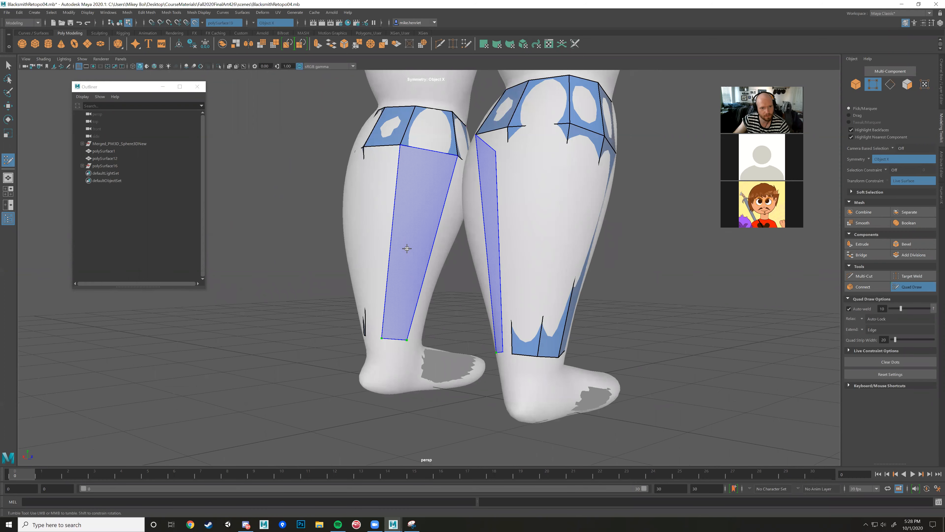
pyautogui.keyDown('alt'); pyautogui.moveTo(460, 297); pyautogui.dragTo(401, 299); pyautogui.keyUp('alt')
pyautogui.click(403, 329)
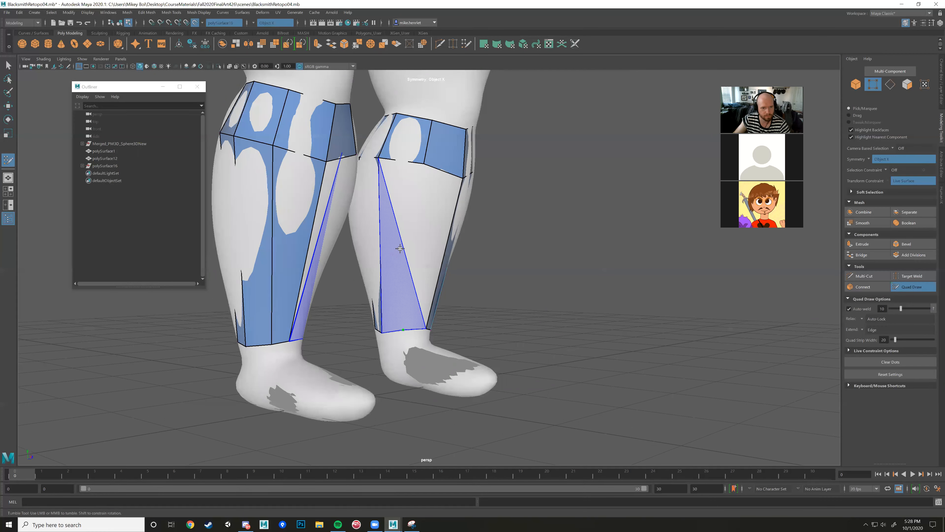
pyautogui.keyDown('shift'); pyautogui.click(399, 245); pyautogui.keyUp('shift')
# - Insert a horizontal edge loop around the lower leg beneath the below-knee band and pull its vertices down the calf
pyautogui.keyDown('alt'); pyautogui.moveTo(428, 263); pyautogui.dragTo(427, 187); pyautogui.keyUp('alt')
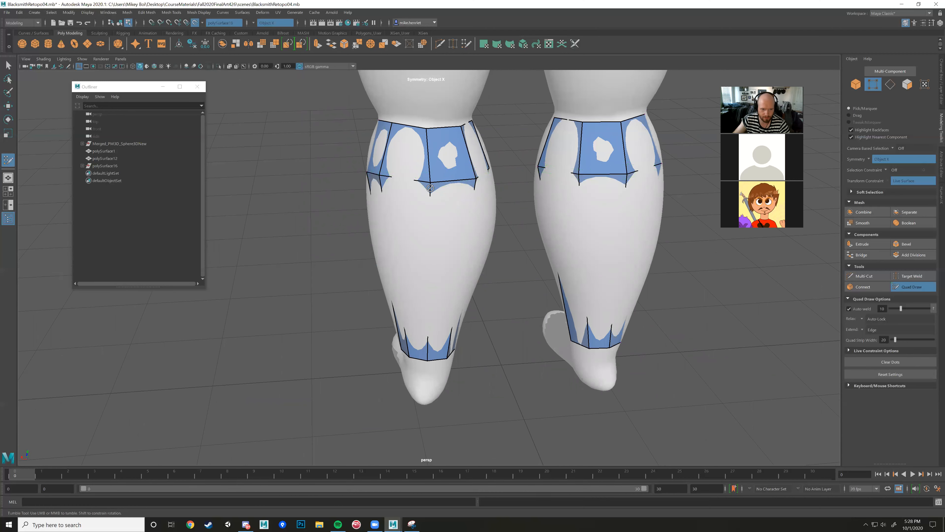
pyautogui.keyDown('alt'); pyautogui.moveTo(451, 205); pyautogui.dragTo(451, 169); pyautogui.keyUp('alt')
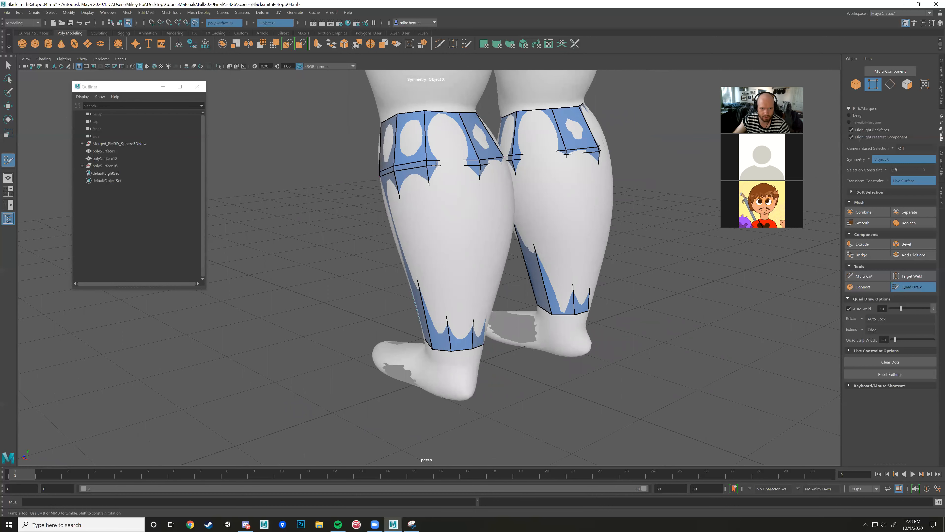
pyautogui.moveTo(445, 186)
pyautogui.keyDown('alt'); pyautogui.mouseDown()
pyautogui.moveTo(424, 194)
pyautogui.moveTo(410, 216)
pyautogui.moveTo(413, 237)
pyautogui.moveTo(400, 180)
pyautogui.moveTo(395, 225)
pyautogui.moveTo(424, 199)
pyautogui.moveTo(407, 176)
pyautogui.mouseUp(); pyautogui.keyUp('alt')
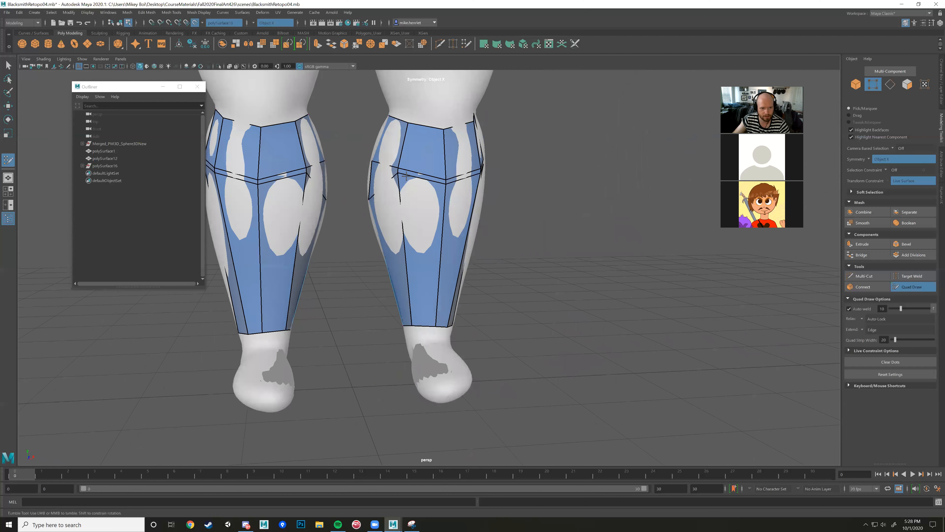
pyautogui.moveTo(401, 173)
pyautogui.mouseDown()
pyautogui.moveTo(400, 211)
pyautogui.moveTo(444, 171)
pyautogui.moveTo(442, 221)
pyautogui.moveTo(463, 211)
pyautogui.moveTo(445, 210)
pyautogui.moveTo(494, 206)
pyautogui.moveTo(471, 254)
pyautogui.mouseUp()
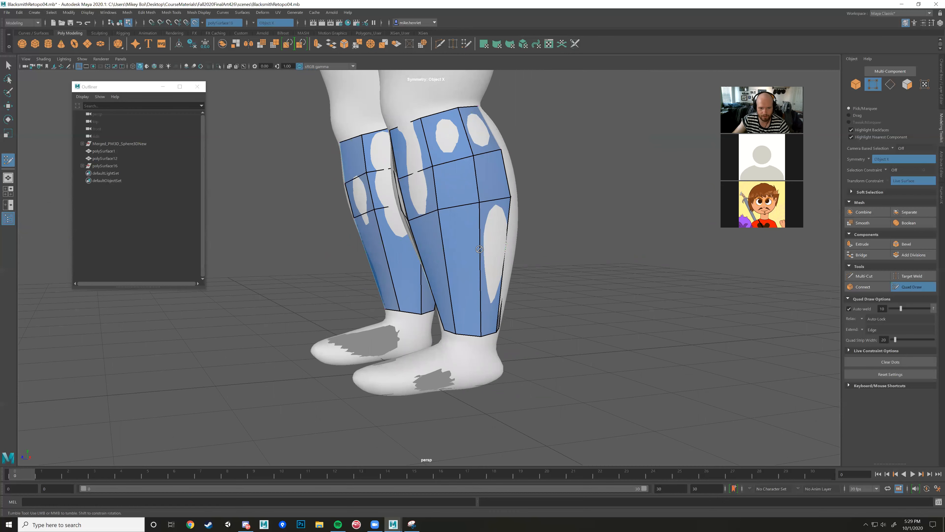
# - Switch to moving vertices in wireframe and adjust the mid-calf loop's vertices into a more level row
pyautogui.keyDown('alt'); pyautogui.moveTo(479, 254); pyautogui.dragTo(470, 223); pyautogui.keyUp('alt')
pyautogui.press('w')
pyautogui.press('4')
pyautogui.moveTo(469, 223)
pyautogui.keyDown('alt'); pyautogui.mouseDown()
pyautogui.moveTo(528, 226)
pyautogui.moveTo(543, 239)
pyautogui.moveTo(549, 228)
pyautogui.mouseUp(); pyautogui.keyUp('alt')
pyautogui.click(540, 238)
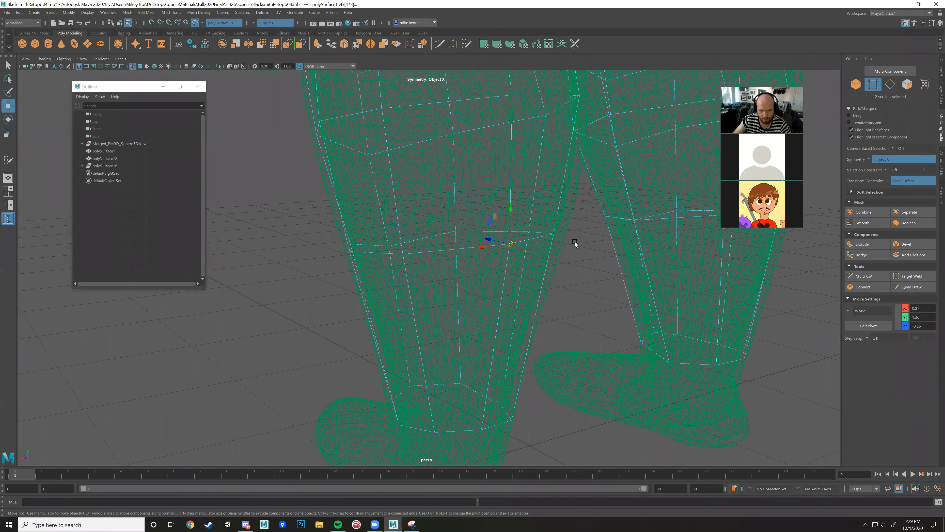
pyautogui.keyDown('alt'); pyautogui.moveTo(574, 243); pyautogui.dragTo(766, 245); pyautogui.keyUp('alt')
pyautogui.click(392, 244)
pyautogui.keyDown('alt'); pyautogui.moveTo(462, 254); pyautogui.dragTo(442, 250); pyautogui.keyUp('alt')
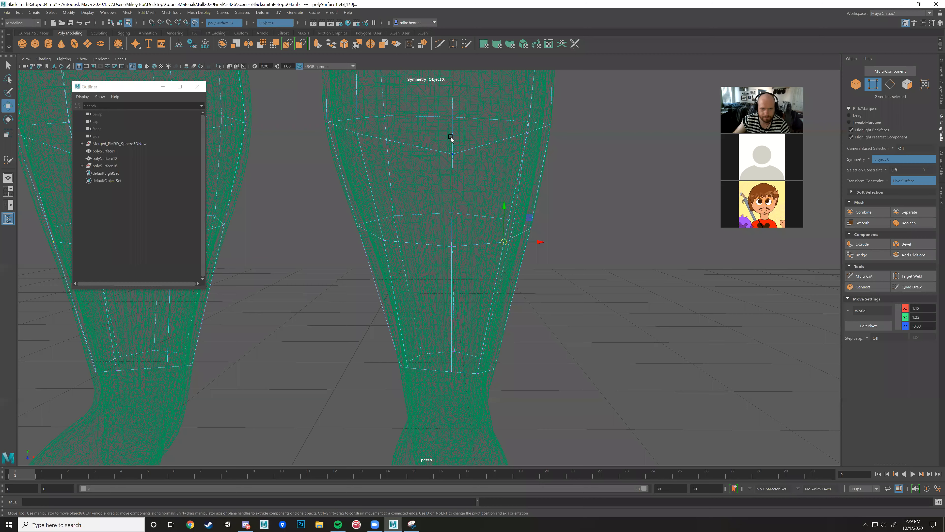
# - Adjust the front and side vertices of the below-knee band into a more even row around the leg
pyautogui.click(452, 154)
pyautogui.keyDown('alt'); pyautogui.moveTo(455, 192); pyautogui.dragTo(458, 173); pyautogui.keyUp('alt')
pyautogui.keyDown('alt'); pyautogui.moveTo(458, 173); pyautogui.dragTo(461, 184, button='middle'); pyautogui.keyUp('alt')
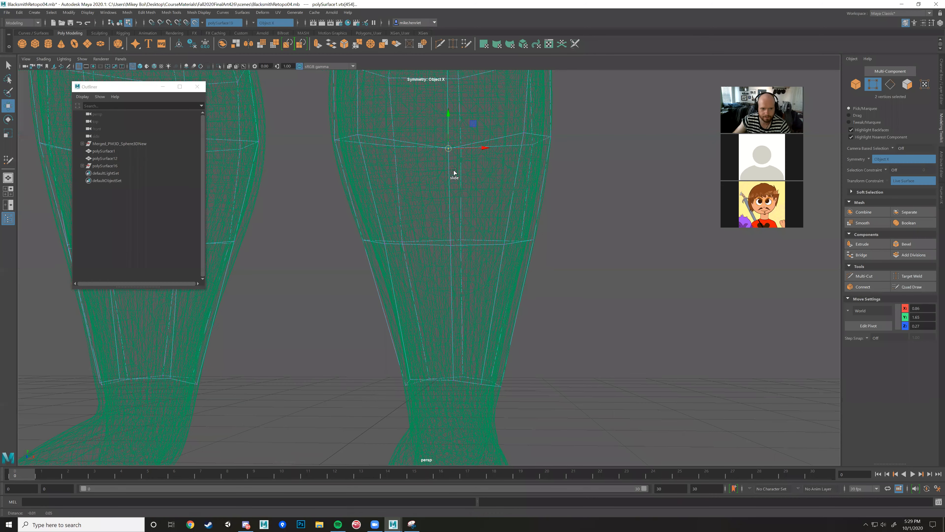
pyautogui.keyDown('alt'); pyautogui.moveTo(470, 173); pyautogui.dragTo(421, 163); pyautogui.keyUp('alt')
pyautogui.keyDown('alt'); pyautogui.moveTo(326, 135); pyautogui.dragTo(376, 160, button='middle'); pyautogui.keyUp('alt')
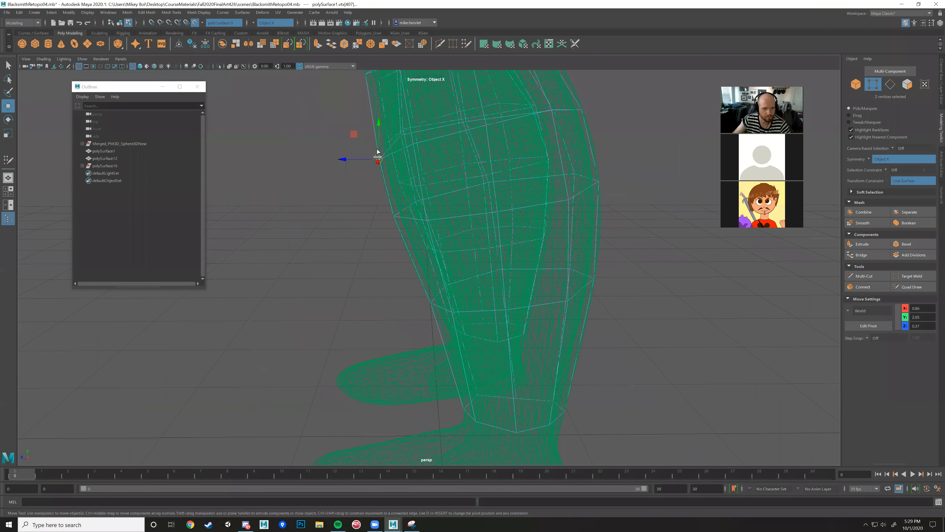
pyautogui.keyDown('alt'); pyautogui.moveTo(377, 151); pyautogui.dragTo(477, 175); pyautogui.keyUp('alt')
# - Return the viewport to shaded display and save the scene
pyautogui.press('5')
pyautogui.scroll(3, 503, 257)
pyautogui.keyDown('alt'); pyautogui.moveTo(503, 257); pyautogui.dragTo(626, 231); pyautogui.keyUp('alt')
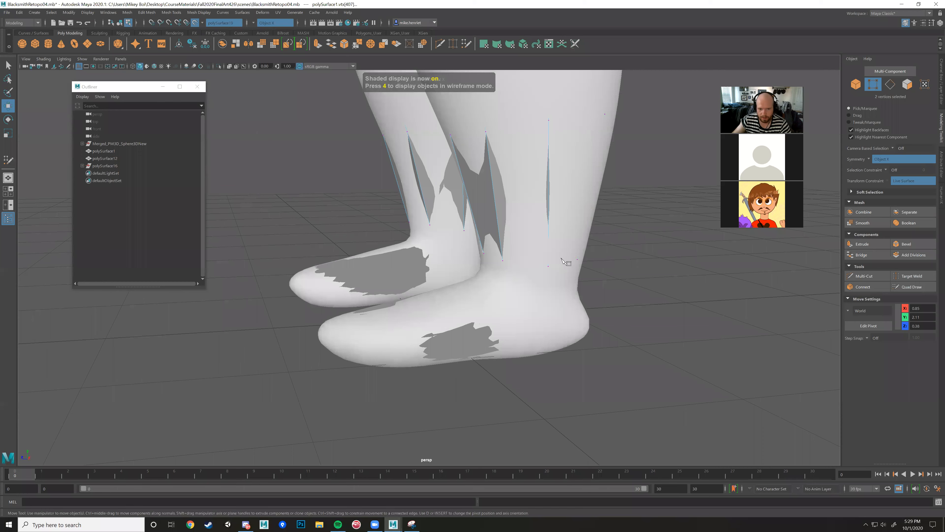
pyautogui.hotkey('ctrl', 's')
pyautogui.hotkey('ctrl', 'shift', 'x')
pyautogui.keyDown('alt'); pyautogui.moveTo(565, 261); pyautogui.dragTo(497, 299); pyautogui.keyUp('alt')
pyautogui.click(489, 296)
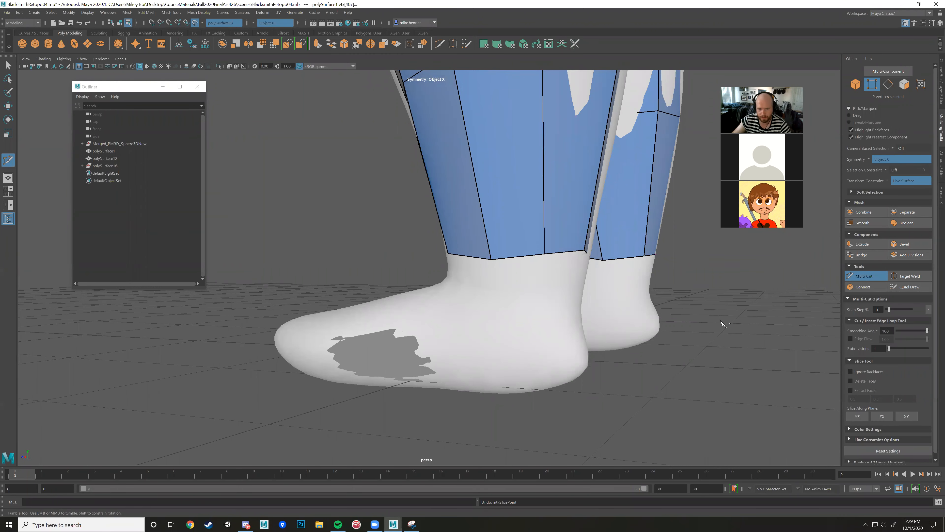
pyautogui.keyDown('alt'); pyautogui.moveTo(723, 324); pyautogui.dragTo(774, 339); pyautogui.keyUp('alt')
# - Switch to Quad Draw and place dots on the foot just below the ankle ring
pyautogui.hotkey('ctrl', 'shift', 'q')
pyautogui.click(533, 308)
pyautogui.click(479, 287)
pyautogui.moveTo(479, 287)
pyautogui.keyDown('alt'); pyautogui.mouseDown()
pyautogui.moveTo(517, 297)
pyautogui.moveTo(483, 277)
pyautogui.moveTo(481, 327)
pyautogui.mouseUp(); pyautogui.keyUp('alt')
pyautogui.click(461, 267)
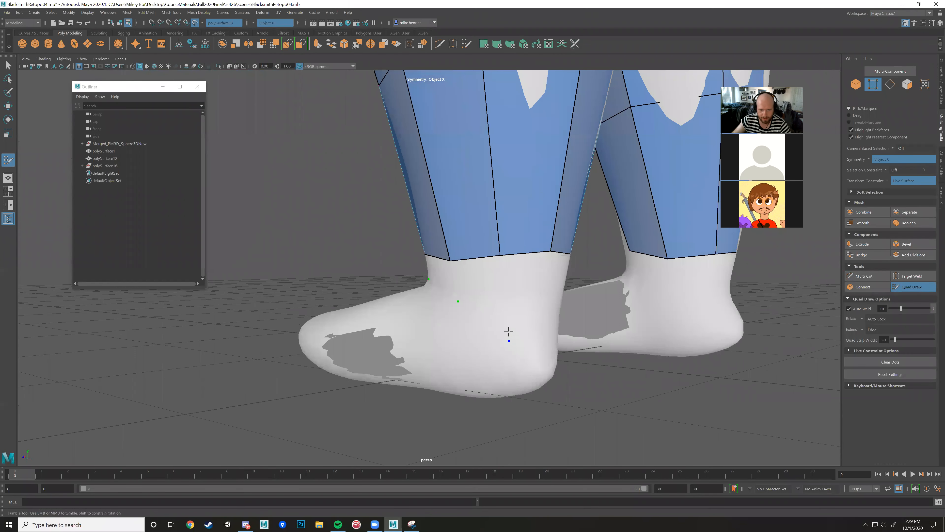
# - Fill quads from the ankle ring down to the new dots and extend them over the top of the foot
pyautogui.keyDown('alt'); pyautogui.moveTo(539, 338); pyautogui.dragTo(350, 281); pyautogui.keyUp('alt')
pyautogui.keyDown('shift'); pyautogui.click(396, 260); pyautogui.keyUp('shift')
pyautogui.hotkey('ctrl', 'z')
pyautogui.moveTo(370, 261)
pyautogui.keyDown('alt'); pyautogui.mouseDown()
pyautogui.moveTo(401, 260)
pyautogui.moveTo(464, 281)
pyautogui.moveTo(443, 268)
pyautogui.moveTo(373, 266)
pyautogui.moveTo(432, 274)
pyautogui.moveTo(440, 285)
pyautogui.moveTo(529, 267)
pyautogui.moveTo(397, 235)
pyautogui.moveTo(412, 278)
pyautogui.moveTo(382, 268)
pyautogui.moveTo(424, 258)
pyautogui.mouseUp(); pyautogui.keyUp('alt')
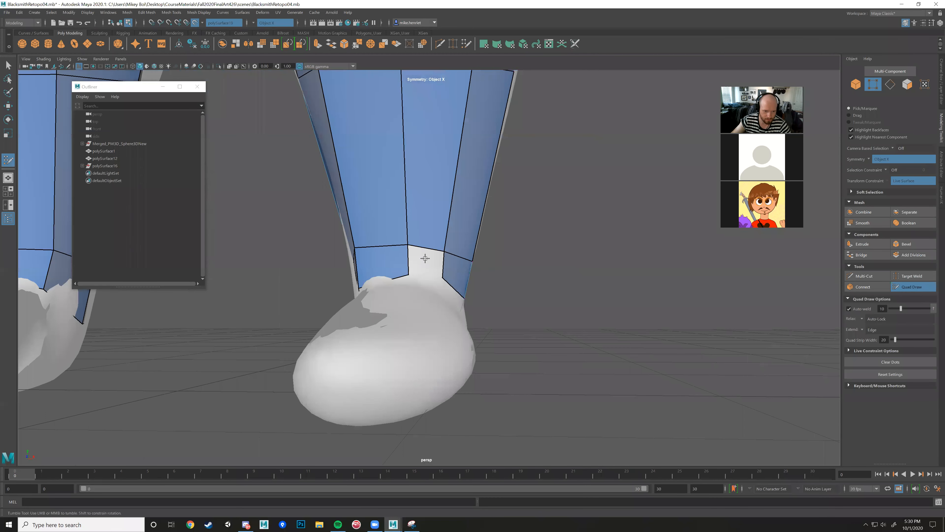
pyautogui.moveTo(489, 281)
pyautogui.keyDown('alt'); pyautogui.mouseDown()
pyautogui.moveTo(432, 250)
pyautogui.moveTo(454, 249)
pyautogui.moveTo(428, 281)
pyautogui.moveTo(483, 241)
pyautogui.moveTo(474, 237)
pyautogui.moveTo(477, 247)
pyautogui.moveTo(489, 243)
pyautogui.moveTo(433, 260)
pyautogui.moveTo(386, 247)
pyautogui.moveTo(368, 254)
pyautogui.moveTo(396, 261)
pyautogui.moveTo(384, 279)
pyautogui.moveTo(452, 266)
pyautogui.moveTo(407, 264)
pyautogui.moveTo(410, 290)
pyautogui.moveTo(454, 279)
pyautogui.mouseUp(); pyautogui.keyUp('alt')
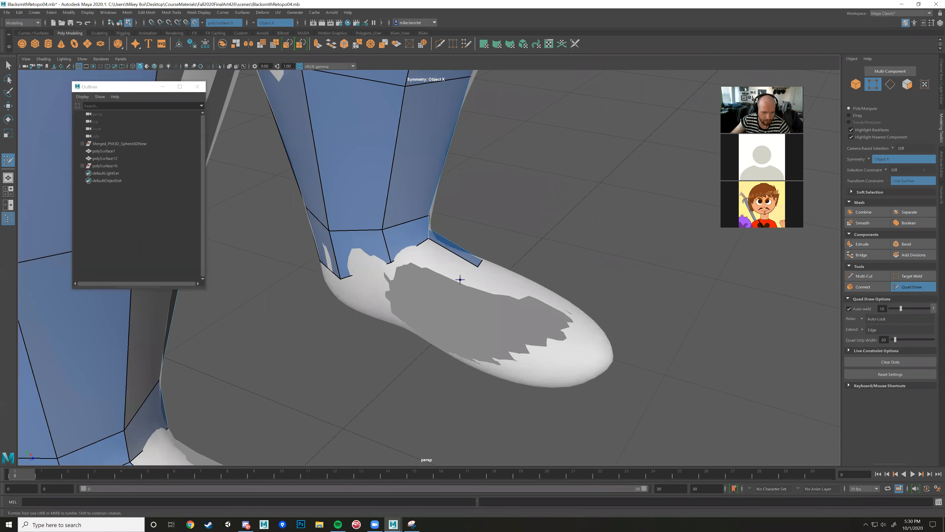
pyautogui.keyDown('shift'); pyautogui.click(450, 271); pyautogui.keyUp('shift')
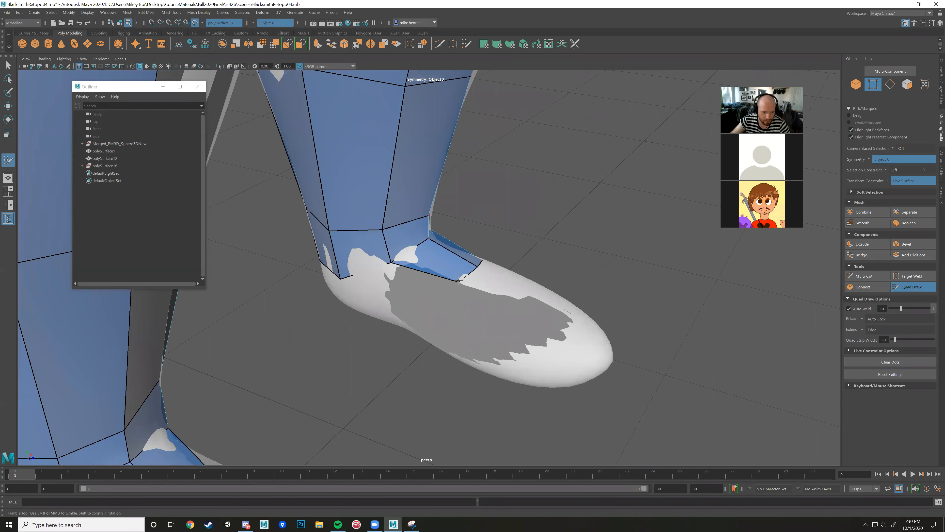
# - Leave Quad Draw and return to object selection mode with the Move tool
pyautogui.keyDown('alt'); pyautogui.moveTo(514, 281); pyautogui.dragTo(473, 313); pyautogui.keyUp('alt')
pyautogui.press('w')
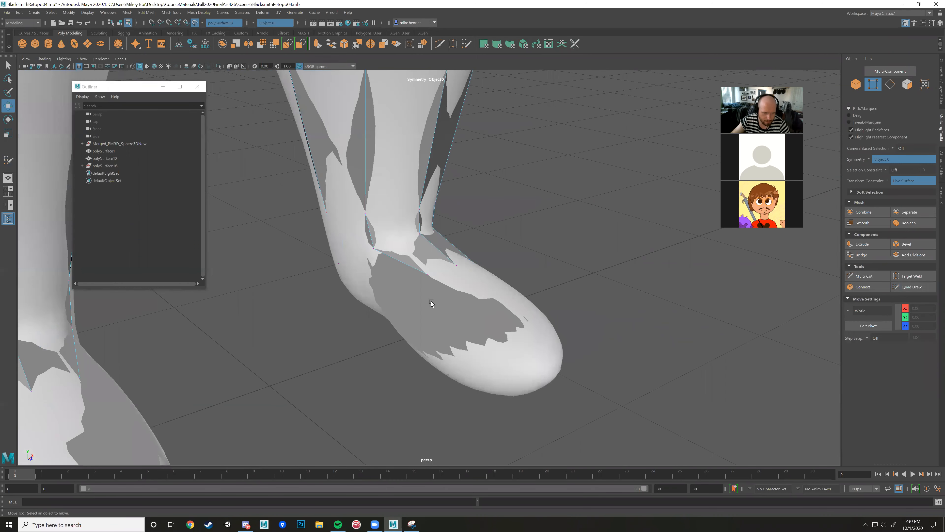
pyautogui.moveTo(436, 302); pyautogui.dragTo(594, 269, button='right')
pyautogui.click(593, 269)
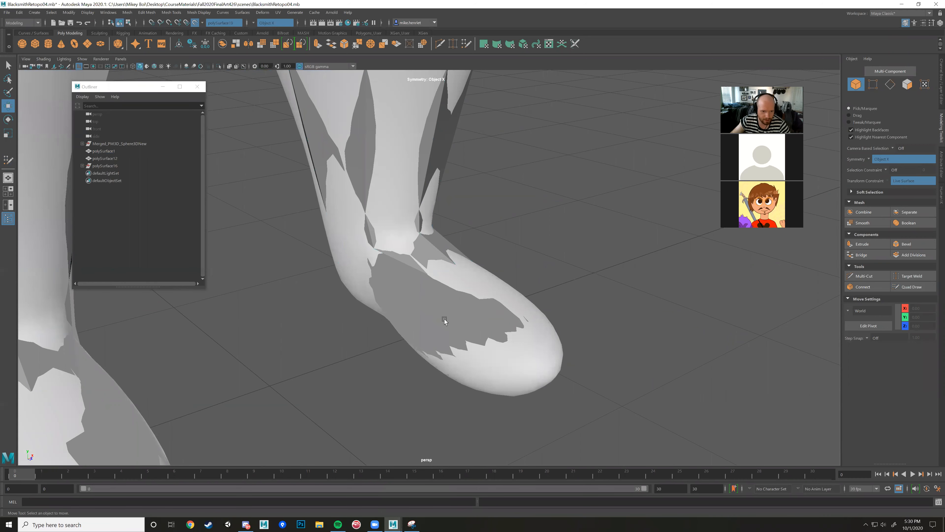
# - Examine the feet, legs and torso to see where the sculpt covers the retopology mesh
pyautogui.keyDown('alt'); pyautogui.moveTo(469, 325); pyautogui.dragTo(397, 313); pyautogui.keyUp('alt')
pyautogui.keyDown('alt'); pyautogui.moveTo(397, 313); pyautogui.dragTo(430, 288, button='middle'); pyautogui.keyUp('alt')
pyautogui.scroll(-3, 430, 287)
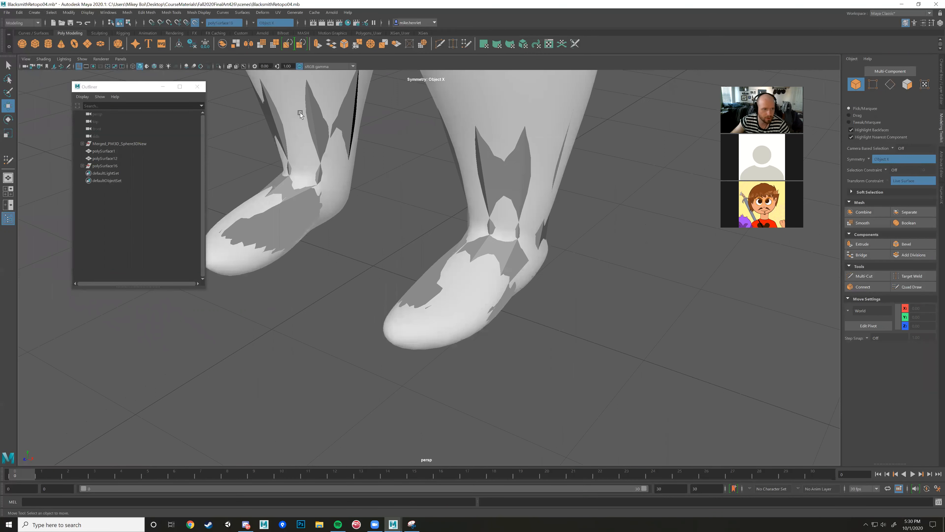
pyautogui.keyDown('alt'); pyautogui.moveTo(357, 109); pyautogui.dragTo(432, 283); pyautogui.keyUp('alt')
pyautogui.scroll(3, 410, 173)
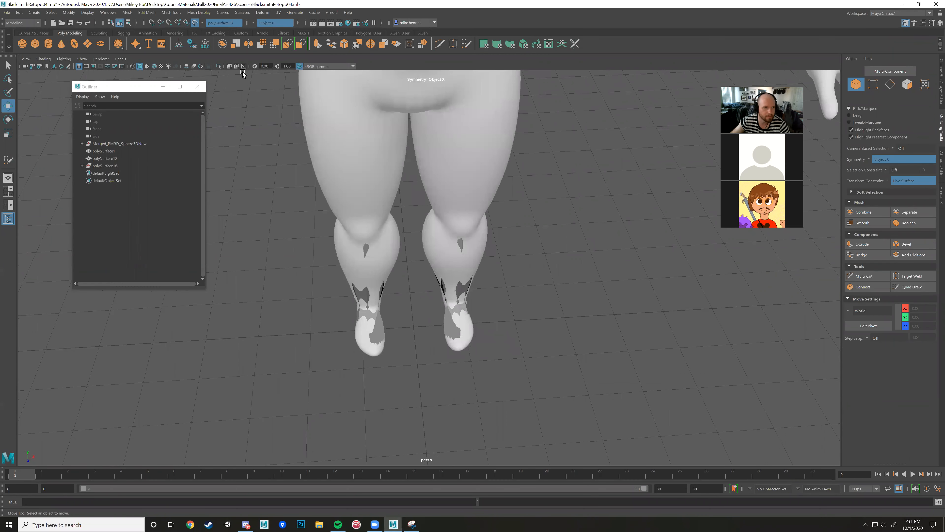
pyautogui.scroll(-8, 413, 247)
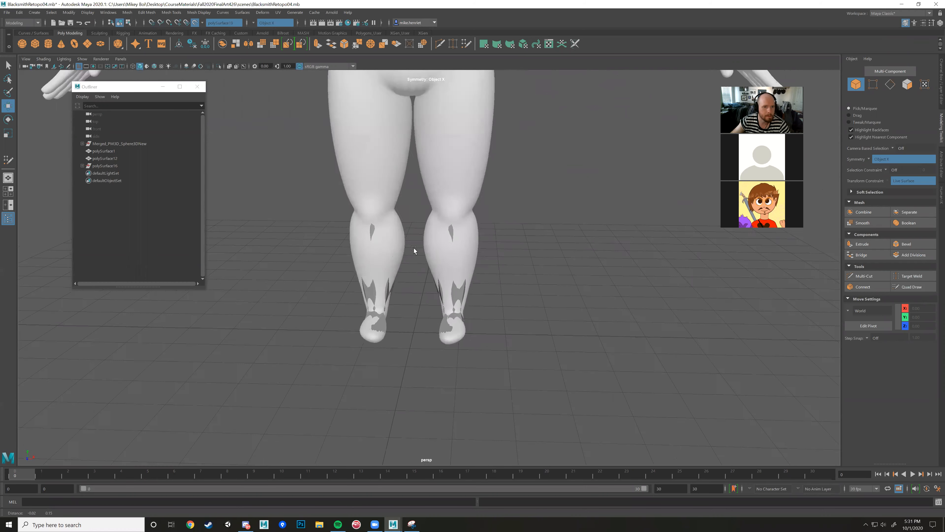
pyautogui.keyDown('alt'); pyautogui.moveTo(400, 233); pyautogui.dragTo(424, 223); pyautogui.keyUp('alt')
pyautogui.scroll(4, 450, 186)
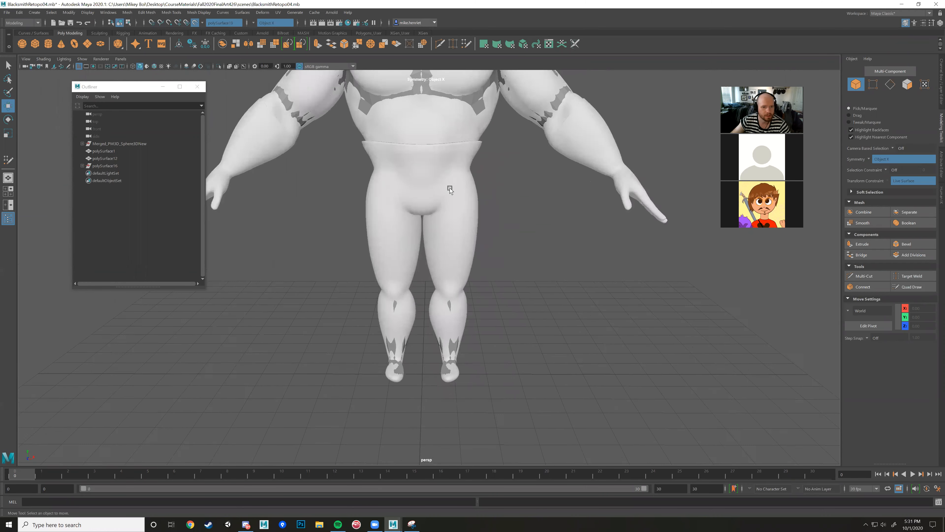
pyautogui.click(168, 13)
pyautogui.click(167, 12)
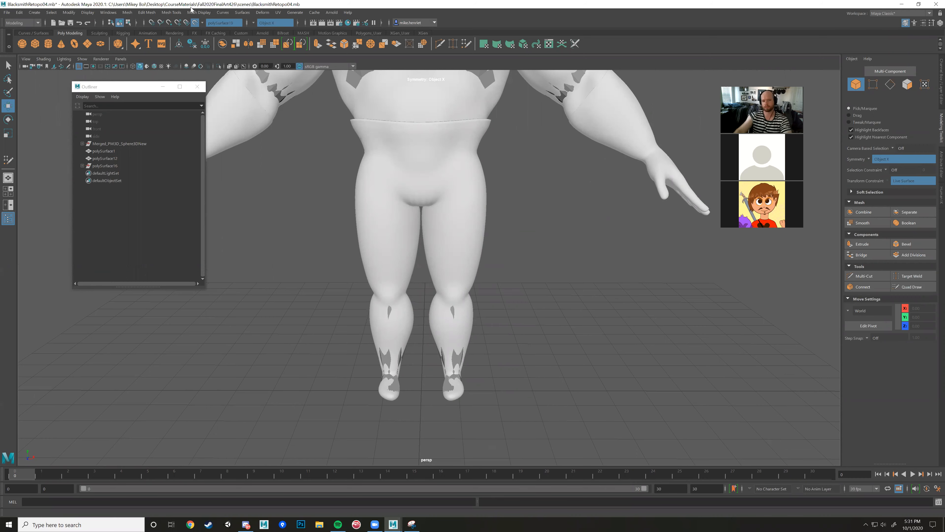
pyautogui.moveTo(522, 125)
pyautogui.keyDown('alt'); pyautogui.mouseDown()
pyautogui.moveTo(532, 204)
pyautogui.moveTo(509, 138)
pyautogui.mouseUp(); pyautogui.keyUp('alt')
pyautogui.keyDown('alt'); pyautogui.moveTo(510, 138); pyautogui.dragTo(503, 191, button='right'); pyautogui.keyUp('alt')
pyautogui.keyDown('alt'); pyautogui.moveTo(503, 191); pyautogui.dragTo(478, 207); pyautogui.keyUp('alt')
pyautogui.keyDown('alt'); pyautogui.moveTo(478, 207); pyautogui.dragTo(490, 124, button='middle'); pyautogui.keyUp('alt')
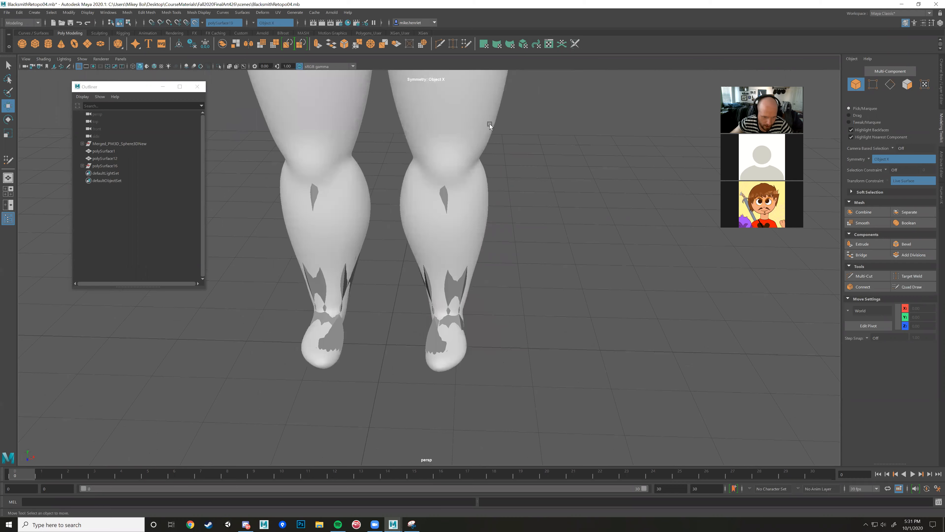
pyautogui.keyDown('alt'); pyautogui.moveTo(490, 123); pyautogui.dragTo(496, 199, button='right'); pyautogui.keyUp('alt')
pyautogui.keyDown('alt'); pyautogui.moveTo(496, 199); pyautogui.dragTo(497, 255); pyautogui.keyUp('alt')
# - Inspect the ankle and foot topology against the sculpt in wireframe and shaded display with Quad Draw active
pyautogui.click(450, 156)
pyautogui.keyDown('alt'); pyautogui.moveTo(497, 255); pyautogui.dragTo(525, 283, button='right'); pyautogui.keyUp('alt')
pyautogui.press('4')
pyautogui.keyDown('alt'); pyautogui.moveTo(526, 283); pyautogui.dragTo(446, 284); pyautogui.keyUp('alt')
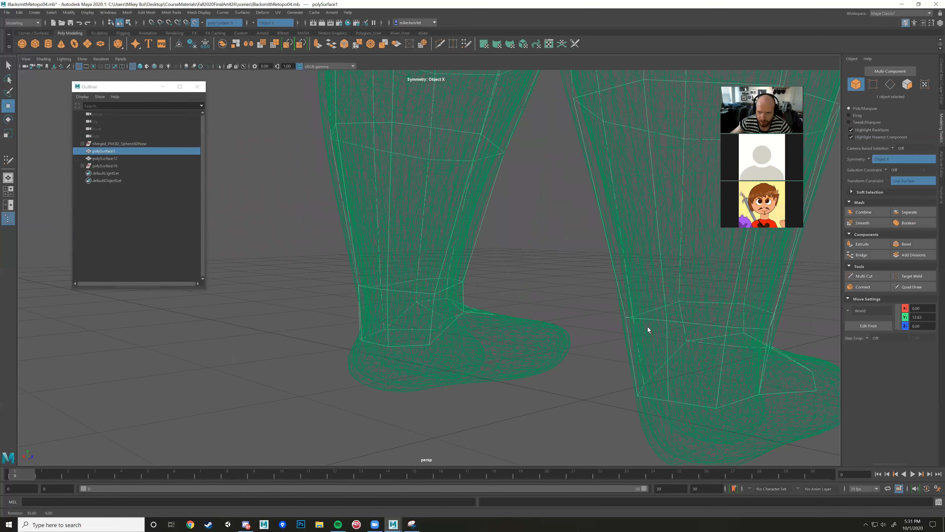
pyautogui.keyDown('alt'); pyautogui.moveTo(648, 328); pyautogui.dragTo(686, 315); pyautogui.keyUp('alt')
pyautogui.click(686, 315)
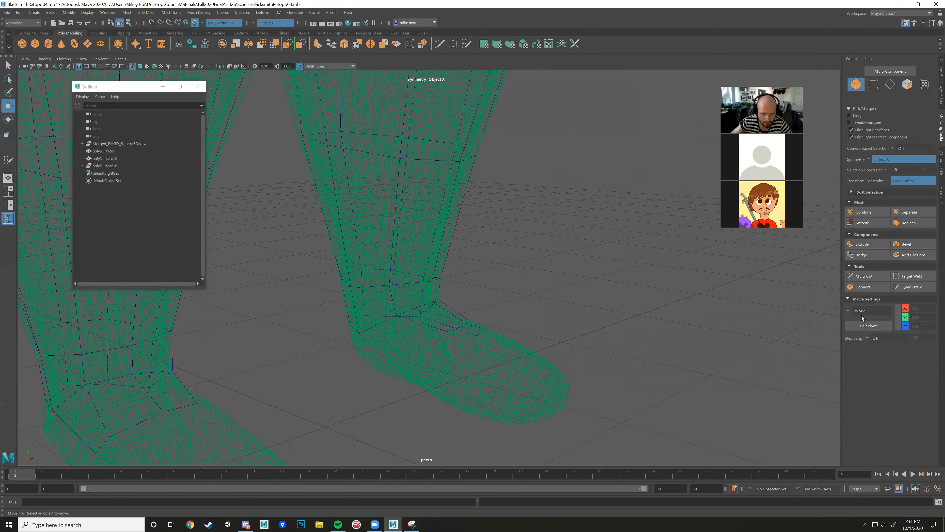
pyautogui.click(912, 287)
pyautogui.keyDown('alt'); pyautogui.moveTo(465, 320); pyautogui.dragTo(421, 342); pyautogui.keyUp('alt')
pyautogui.scroll(-5, 404, 344)
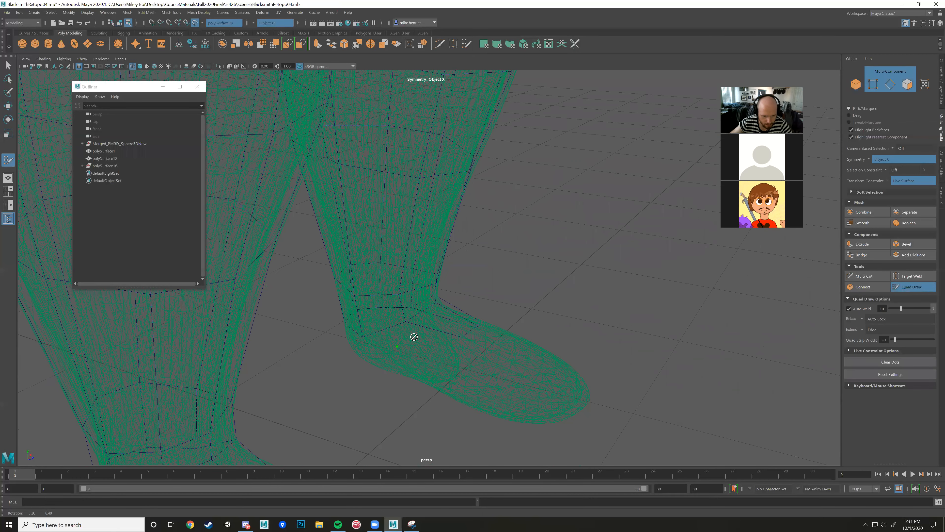
pyautogui.press('5')
pyautogui.keyDown('alt'); pyautogui.moveTo(400, 337); pyautogui.dragTo(455, 332); pyautogui.keyUp('alt')
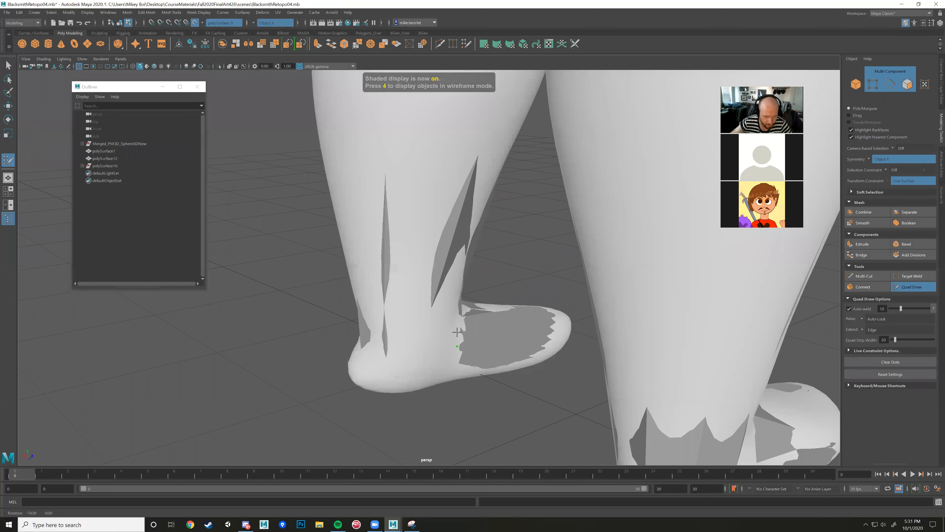
pyautogui.press('4')
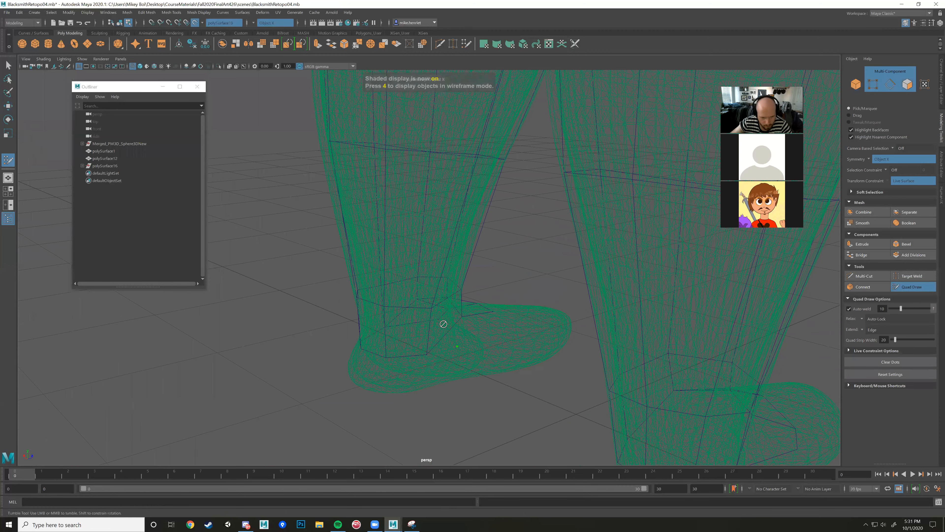
pyautogui.moveTo(405, 333)
pyautogui.keyDown('alt'); pyautogui.mouseDown()
pyautogui.moveTo(391, 326)
pyautogui.moveTo(405, 313)
pyautogui.moveTo(405, 335)
pyautogui.mouseUp(); pyautogui.keyUp('alt')
pyautogui.keyDown('alt'); pyautogui.moveTo(479, 346); pyautogui.dragTo(505, 341); pyautogui.keyUp('alt')
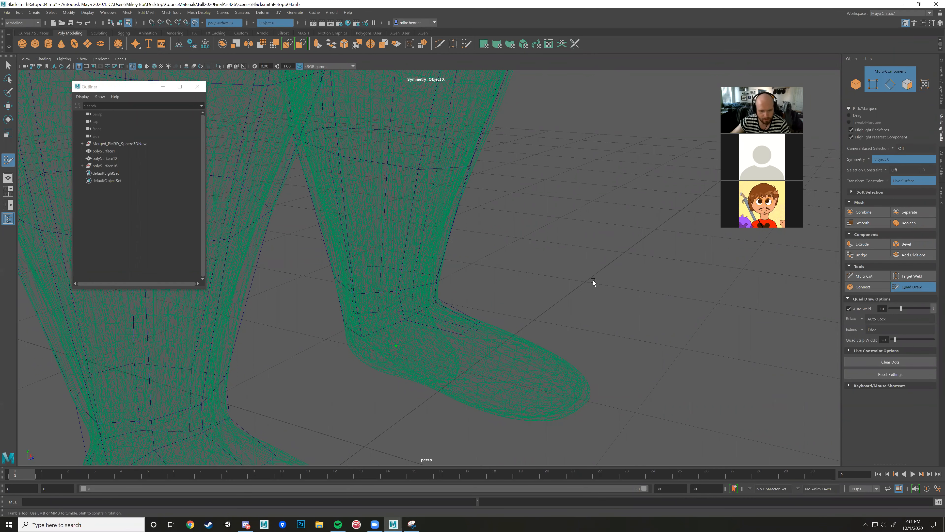
# - Exit Quad Draw, return to shaded display and turn off the live surface on the sculpt
pyautogui.press('w')
pyautogui.moveTo(545, 284); pyautogui.dragTo(560, 272, button='right')
pyautogui.keyDown('alt'); pyautogui.moveTo(494, 165); pyautogui.dragTo(485, 189); pyautogui.keyUp('alt')
pyautogui.keyDown('alt'); pyautogui.moveTo(499, 157); pyautogui.dragTo(519, 314, button='right'); pyautogui.keyUp('alt')
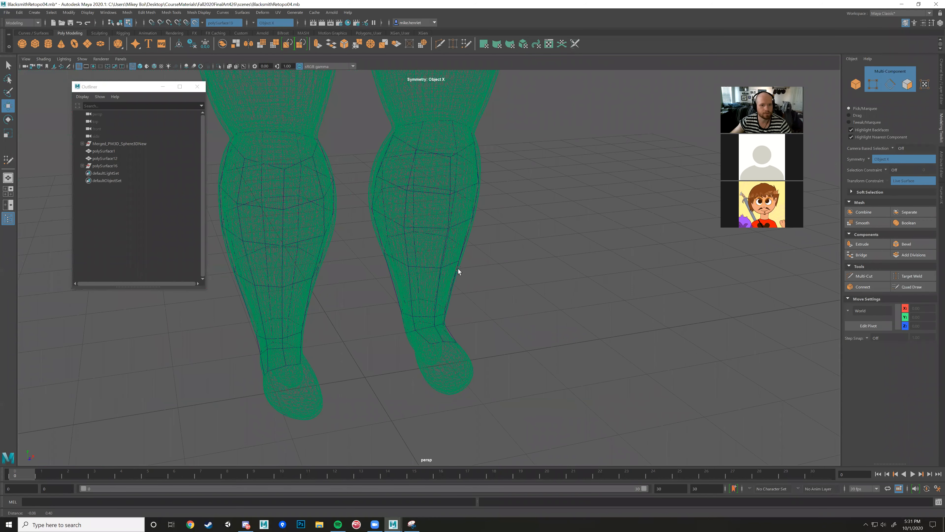
pyautogui.keyDown('alt'); pyautogui.moveTo(536, 276); pyautogui.dragTo(538, 234, button='right'); pyautogui.keyUp('alt')
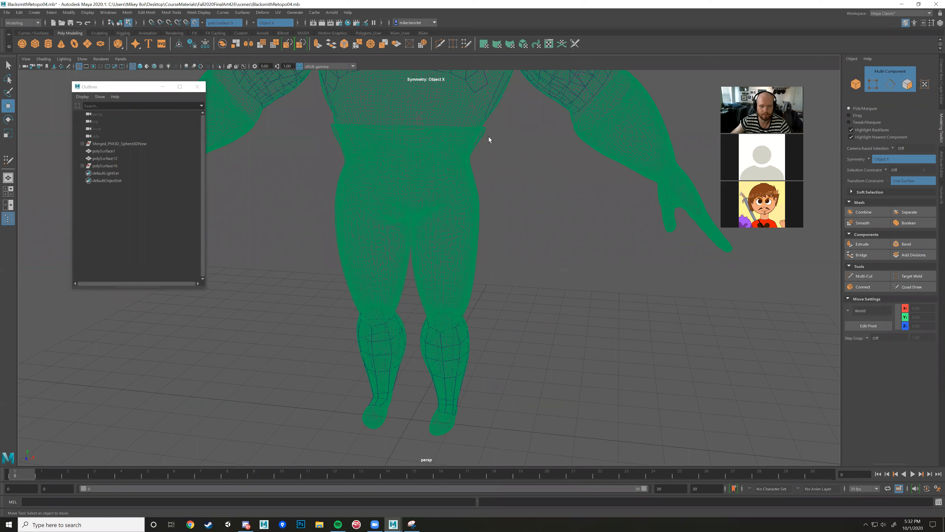
pyautogui.press('5')
pyautogui.rightClick(483, 128)
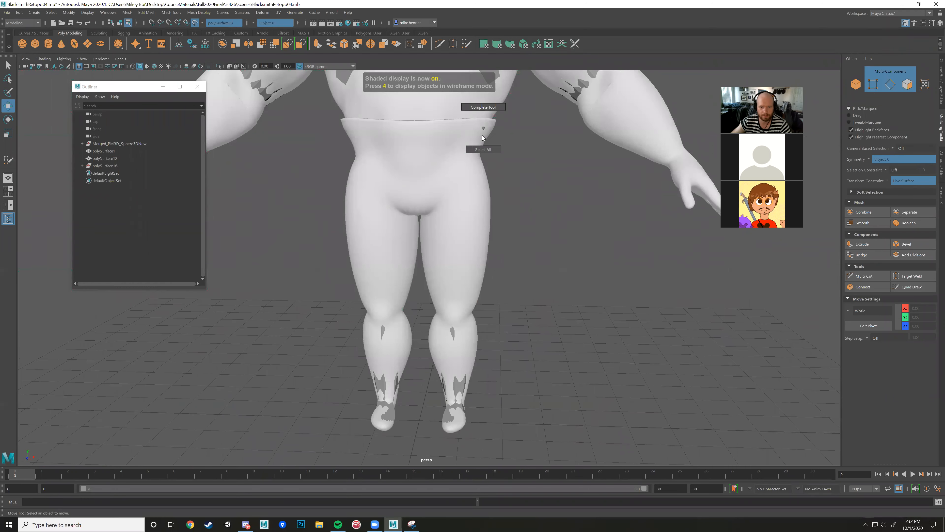
pyautogui.click(195, 23)
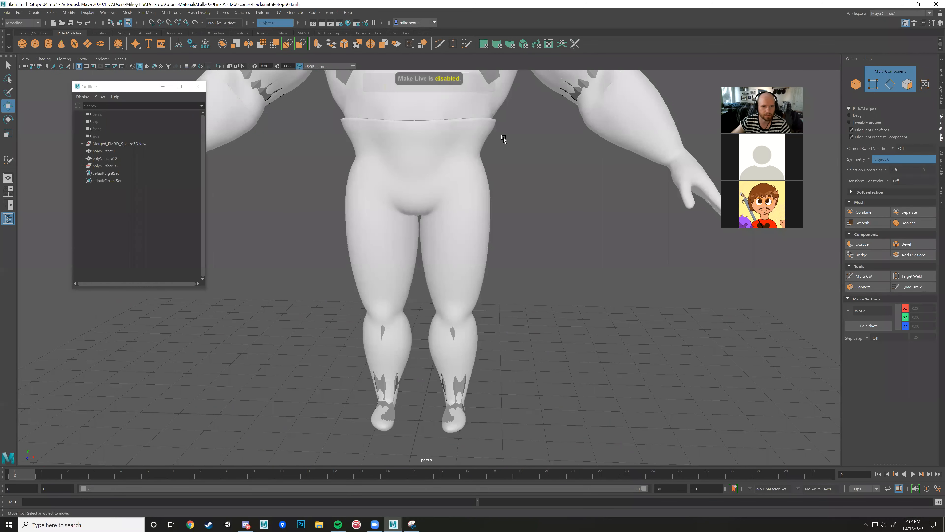
# - Select the faces of the sculpt's lower-body shell and separate the sculpt into upper-body and lower-body meshes
pyautogui.moveTo(488, 133); pyautogui.dragTo(488, 153, button='right')
pyautogui.doubleClick(478, 138)
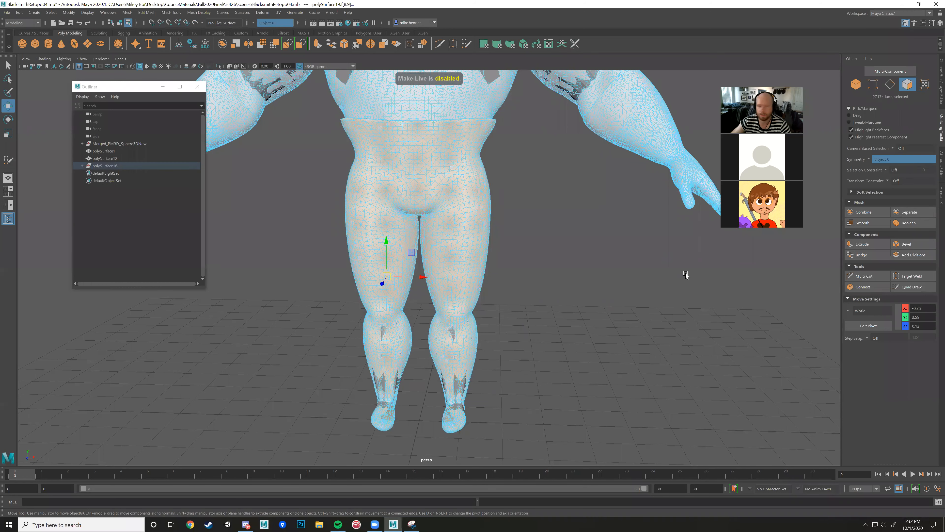
pyautogui.click(129, 13)
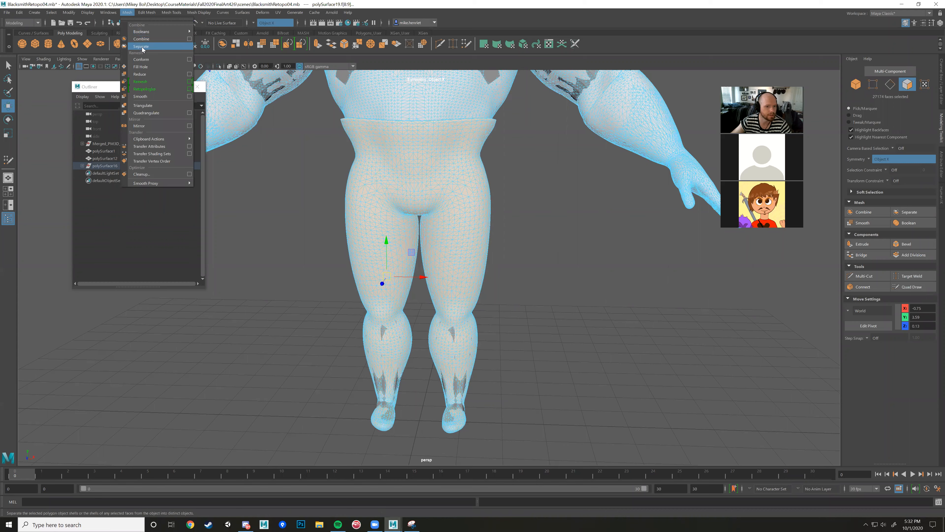
pyautogui.click(142, 47)
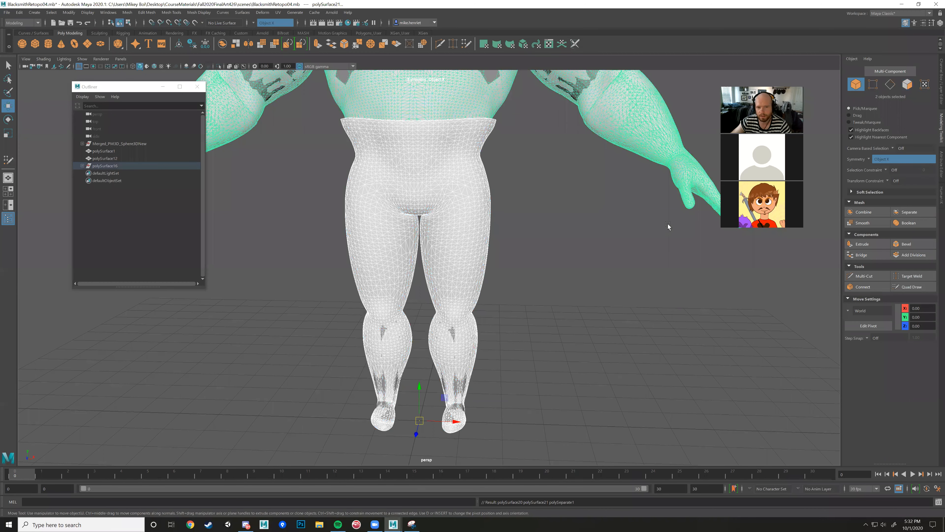
# - Add the upper-body sculpt mesh to a new display layer and hide that layer
pyautogui.click(455, 98)
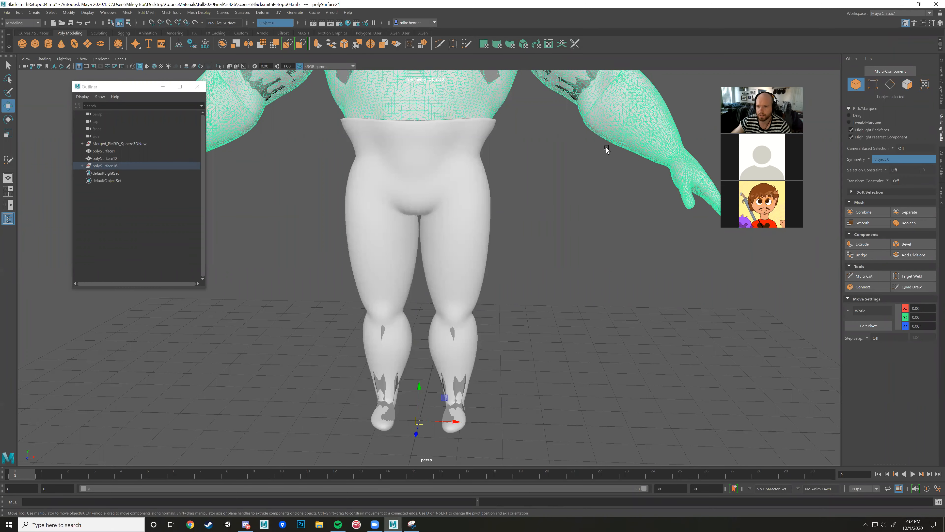
pyautogui.click(941, 82)
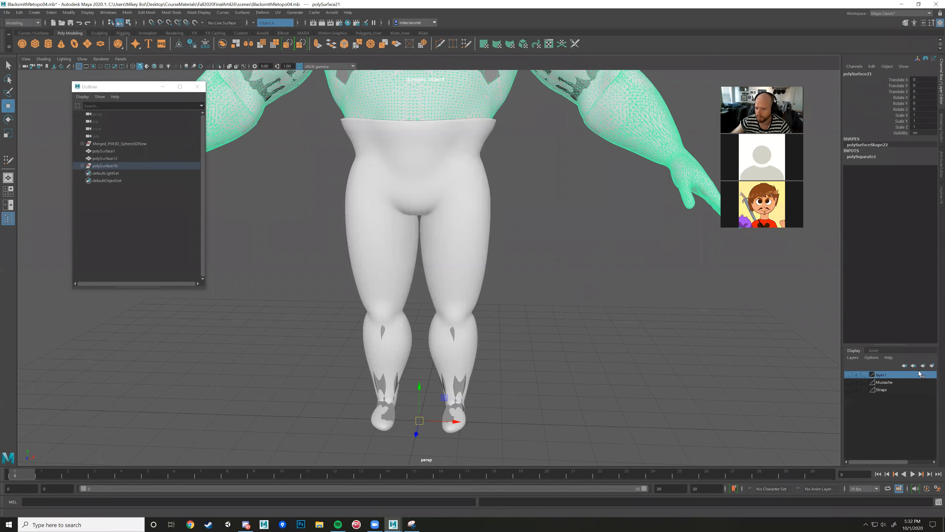
pyautogui.click(932, 366)
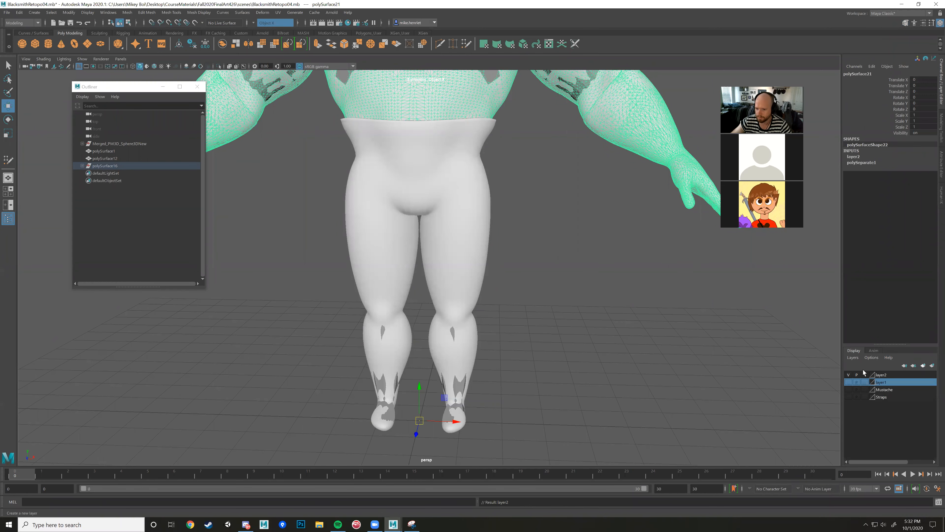
pyautogui.click(849, 374)
# - Select the lower-body sculpt mesh at the foot, close to the dark patch on its side
pyautogui.click(461, 276)
pyautogui.keyDown('alt'); pyautogui.moveTo(465, 287); pyautogui.dragTo(513, 298); pyautogui.keyUp('alt')
pyautogui.keyDown('alt'); pyautogui.moveTo(494, 218); pyautogui.dragTo(450, 121, button='middle'); pyautogui.keyUp('alt')
pyautogui.keyDown('alt'); pyautogui.moveTo(417, 272); pyautogui.dragTo(489, 299, button='right'); pyautogui.keyUp('alt')
pyautogui.keyDown('alt'); pyautogui.moveTo(489, 298); pyautogui.dragTo(514, 283); pyautogui.keyUp('alt')
pyautogui.click(556, 288)
pyautogui.keyDown('alt'); pyautogui.moveTo(514, 283); pyautogui.dragTo(550, 267, button='middle'); pyautogui.keyUp('alt')
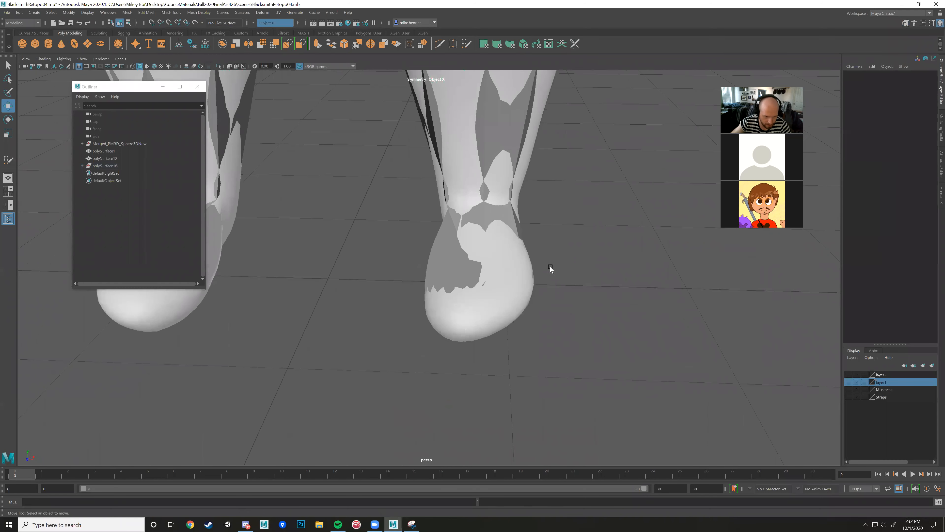
pyautogui.keyDown('alt'); pyautogui.moveTo(480, 274); pyautogui.dragTo(508, 285, button='right'); pyautogui.keyUp('alt')
pyautogui.keyDown('alt'); pyautogui.moveTo(508, 286); pyautogui.dragTo(515, 299); pyautogui.keyUp('alt')
pyautogui.click(531, 283)
pyautogui.keyDown('alt'); pyautogui.moveTo(531, 284); pyautogui.dragTo(543, 279, button='right'); pyautogui.keyUp('alt')
pyautogui.keyDown('alt'); pyautogui.moveTo(514, 271); pyautogui.dragTo(520, 184); pyautogui.keyUp('alt')
# - Turn on soft selection, adjust its falloff radius and shift the sculpt faces around the dark patch on the side of the foot
pyautogui.moveTo(521, 184); pyautogui.dragTo(526, 165, button='right')
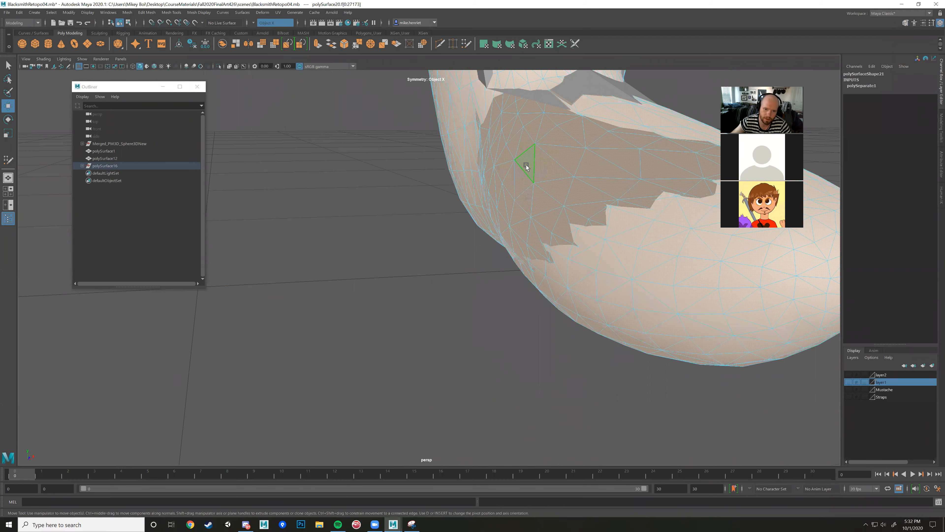
pyautogui.press('b')
pyautogui.moveTo(525, 210); pyautogui.dragTo(714, 231, button='middle')
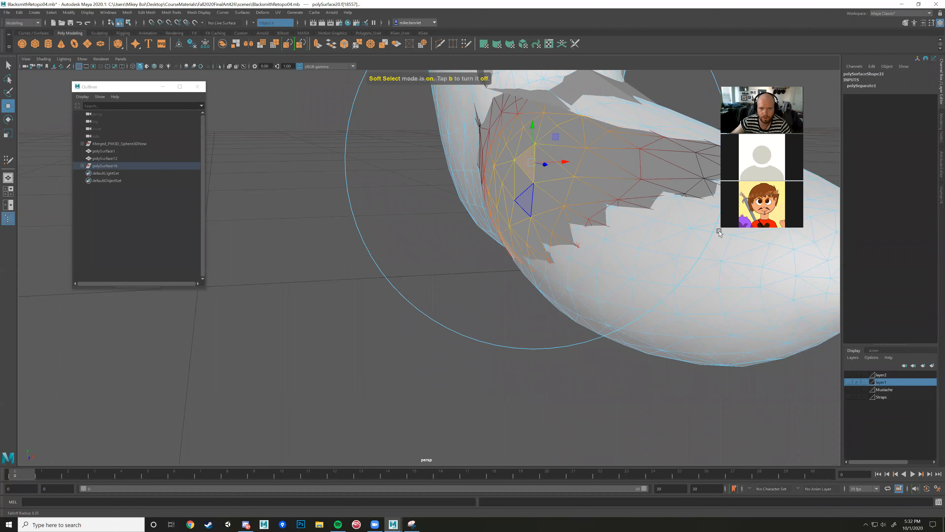
pyautogui.press('f')
pyautogui.moveTo(483, 284); pyautogui.dragTo(517, 268)
pyautogui.click(478, 155)
pyautogui.moveTo(518, 151); pyautogui.dragTo(529, 152)
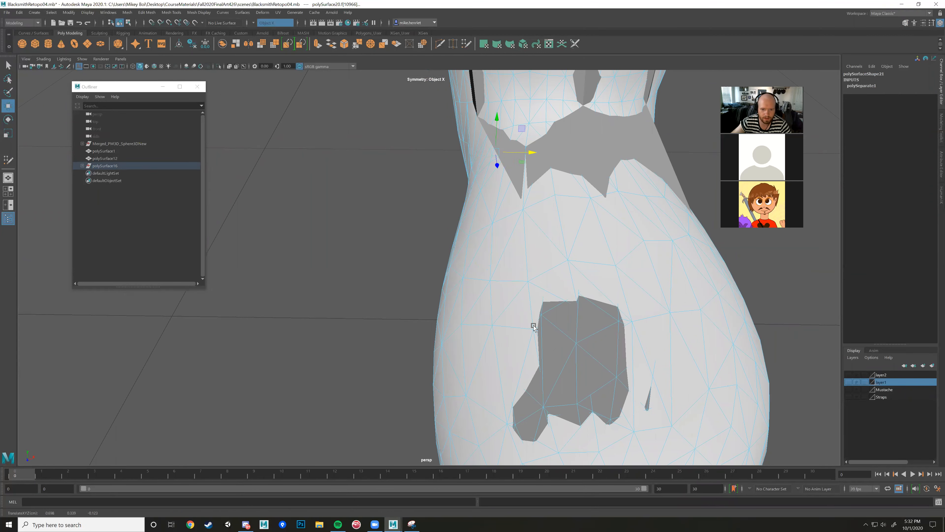
# - Select the dark patch faces showing through the top of the foot and push them beneath the sculpt's surface with soft selection
pyautogui.click(570, 349)
pyautogui.keyDown('alt'); pyautogui.moveTo(571, 349); pyautogui.dragTo(643, 316); pyautogui.keyUp('alt')
pyautogui.keyDown('alt'); pyautogui.moveTo(521, 299); pyautogui.dragTo(540, 338); pyautogui.keyUp('alt')
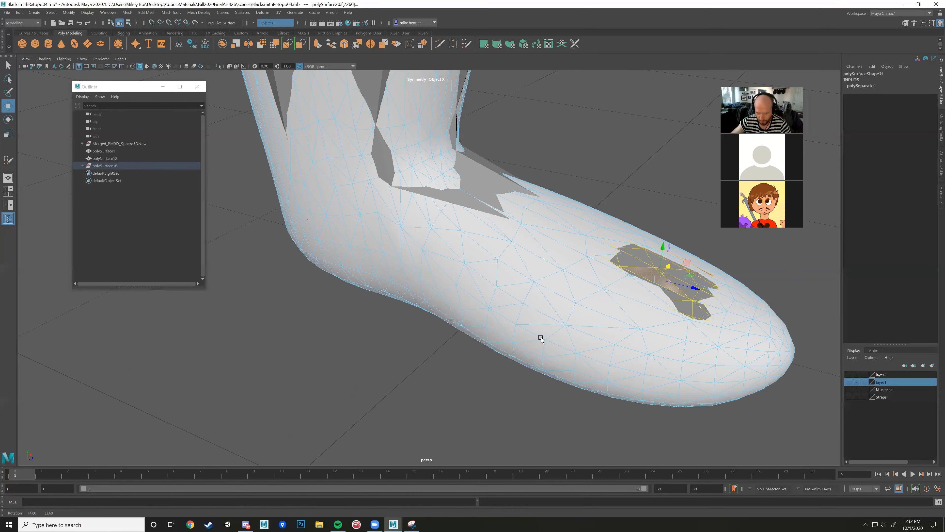
pyautogui.moveTo(663, 247); pyautogui.dragTo(491, 262)
pyautogui.keyDown('alt'); pyautogui.moveTo(491, 262); pyautogui.dragTo(456, 251, button='right'); pyautogui.keyUp('alt')
pyautogui.keyDown('alt'); pyautogui.moveTo(456, 250); pyautogui.dragTo(413, 241); pyautogui.keyUp('alt')
pyautogui.click(503, 308)
pyautogui.keyDown('alt'); pyautogui.moveTo(503, 309); pyautogui.dragTo(449, 324); pyautogui.keyUp('alt')
# - Return the lower-body sculpt to object mode, make it the live surface and start Quad Draw
pyautogui.moveTo(457, 144); pyautogui.dragTo(493, 133, button='right')
pyautogui.moveTo(470, 212)
pyautogui.keyDown('alt'); pyautogui.mouseDown()
pyautogui.moveTo(506, 189)
pyautogui.moveTo(480, 219)
pyautogui.mouseUp(); pyautogui.keyUp('alt')
pyautogui.keyDown('alt'); pyautogui.moveTo(480, 219); pyautogui.dragTo(693, 196, button='right'); pyautogui.keyUp('alt')
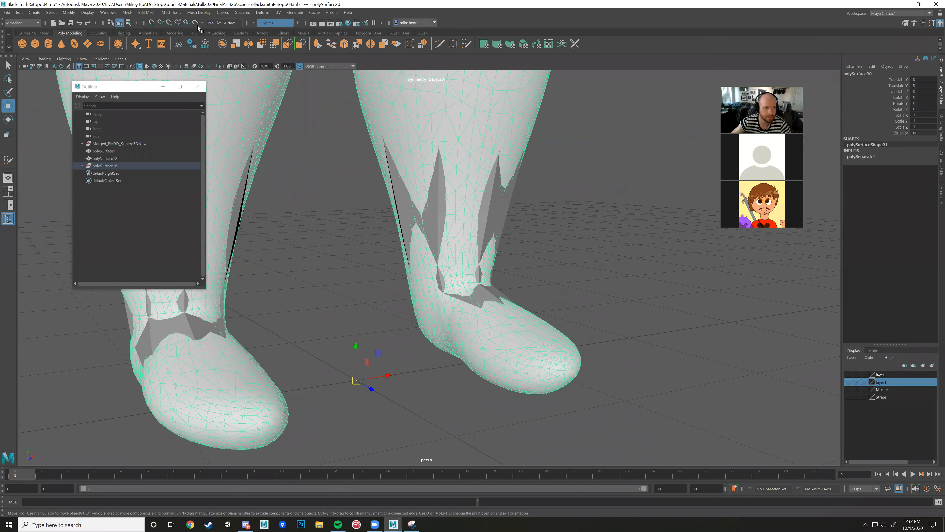
pyautogui.click(195, 23)
pyautogui.click(940, 130)
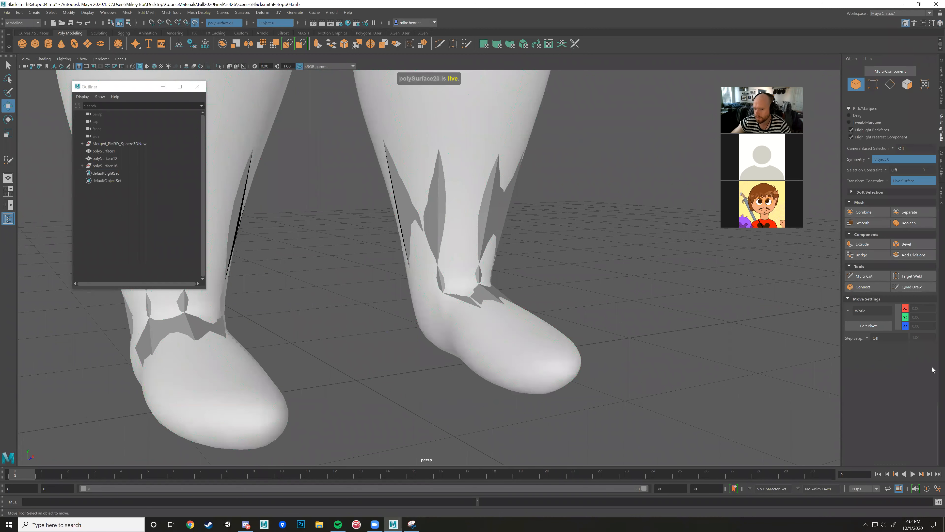
pyautogui.click(912, 287)
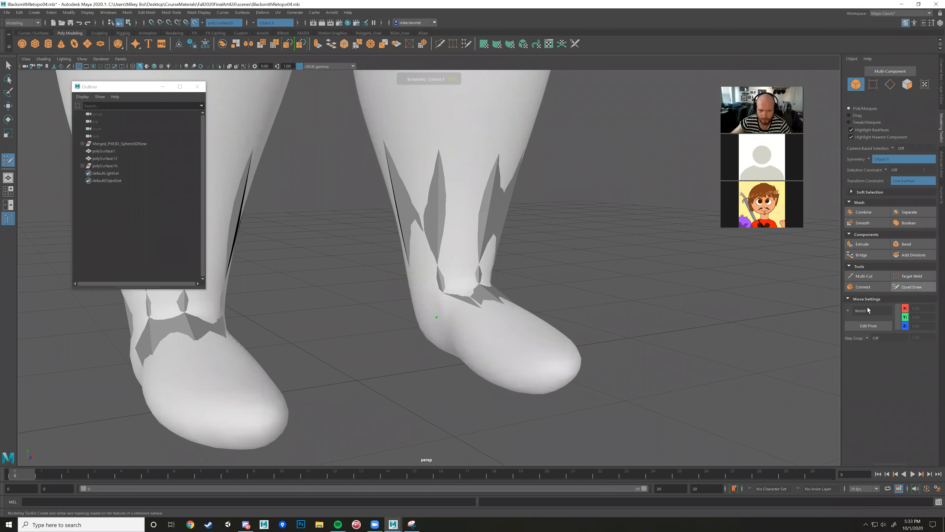
# - Select the retopology mesh at the ankle and reactivate Quad Draw on it
pyautogui.scroll(5, 447, 337)
pyautogui.moveTo(467, 341)
pyautogui.keyDown('alt'); pyautogui.mouseDown()
pyautogui.moveTo(518, 351)
pyautogui.moveTo(505, 353)
pyautogui.moveTo(494, 330)
pyautogui.mouseUp(); pyautogui.keyUp('alt')
pyautogui.press('4')
pyautogui.press('5')
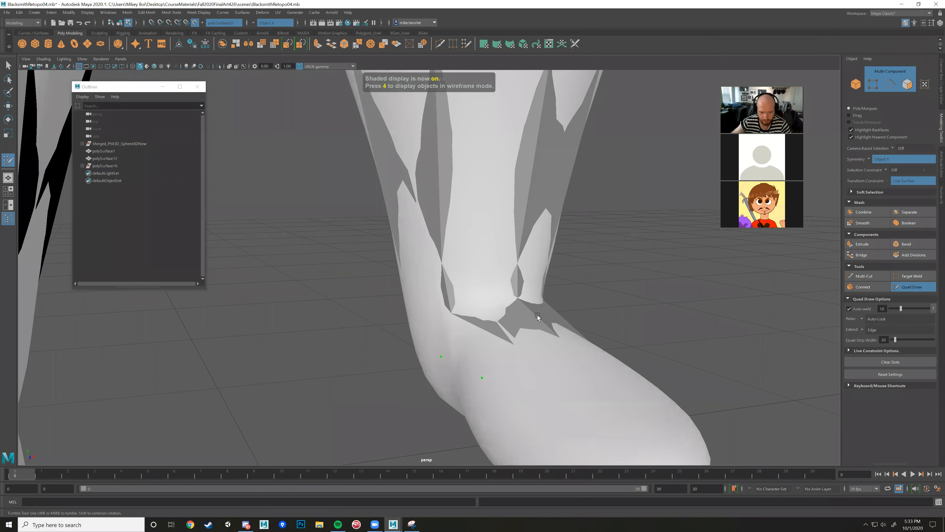
pyautogui.press('w')
pyautogui.click(516, 285)
pyautogui.press('y')
pyautogui.moveTo(547, 286)
pyautogui.keyDown('alt'); pyautogui.mouseDown()
pyautogui.moveTo(528, 349)
pyautogui.moveTo(387, 343)
pyautogui.moveTo(404, 282)
pyautogui.moveTo(435, 312)
pyautogui.moveTo(516, 306)
pyautogui.mouseUp(); pyautogui.keyUp('alt')
# - Place points below the ankle and fill quads from the ankle ring down onto the foot
pyautogui.click(444, 352)
pyautogui.click(511, 376)
pyautogui.keyDown('shift'); pyautogui.click(497, 347); pyautogui.keyUp('shift')
pyautogui.keyDown('shift'); pyautogui.click(471, 294); pyautogui.keyUp('shift')
pyautogui.moveTo(485, 342)
pyautogui.keyDown('alt'); pyautogui.mouseDown()
pyautogui.moveTo(519, 362)
pyautogui.moveTo(500, 337)
pyautogui.moveTo(408, 317)
pyautogui.moveTo(402, 310)
pyautogui.moveTo(440, 327)
pyautogui.moveTo(424, 305)
pyautogui.moveTo(391, 297)
pyautogui.moveTo(429, 313)
pyautogui.moveTo(426, 325)
pyautogui.moveTo(498, 323)
pyautogui.moveTo(414, 335)
pyautogui.moveTo(553, 344)
pyautogui.moveTo(538, 352)
pyautogui.moveTo(531, 321)
pyautogui.moveTo(472, 363)
pyautogui.moveTo(470, 303)
pyautogui.mouseUp(); pyautogui.keyUp('alt')
pyautogui.keyDown('shift'); pyautogui.click(465, 320); pyautogui.keyUp('shift')
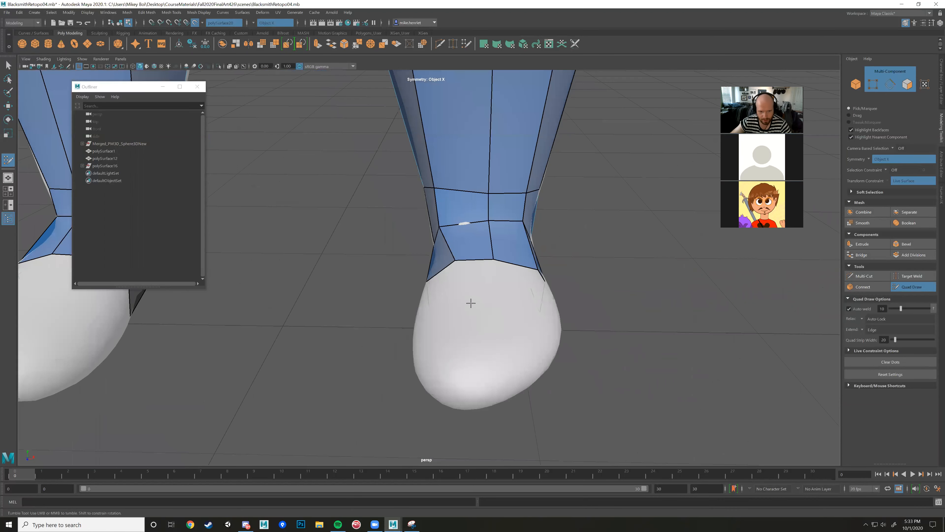
# - Place three points near the toes and fill two long quads running from the ankle over the top of the foot
pyautogui.keyDown('alt'); pyautogui.moveTo(447, 268); pyautogui.dragTo(439, 343); pyautogui.keyUp('alt')
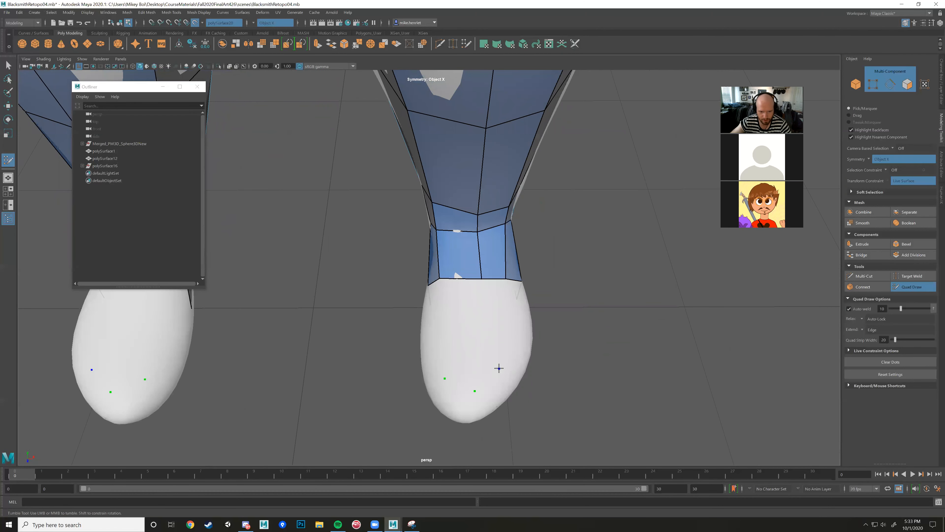
pyautogui.keyDown('shift'); pyautogui.click(460, 327); pyautogui.keyUp('shift')
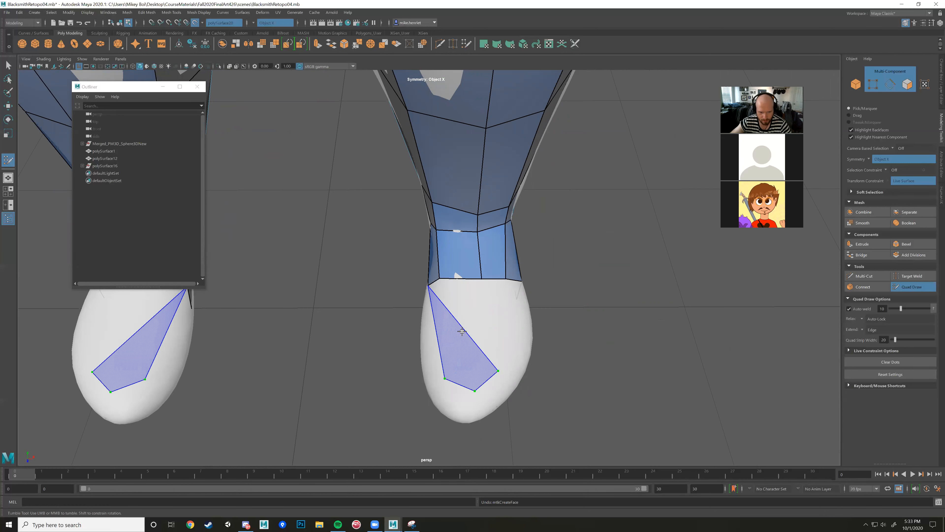
pyautogui.keyDown('shift'); pyautogui.click(488, 327); pyautogui.keyUp('shift')
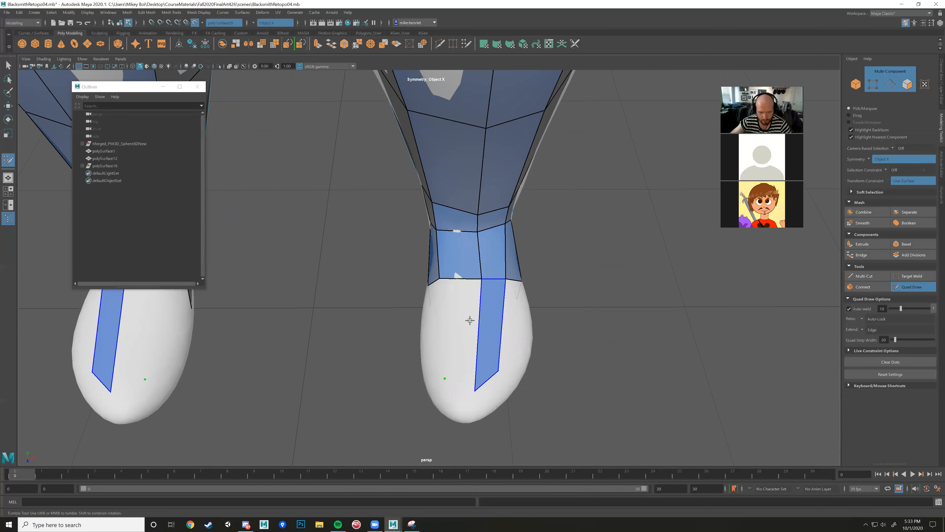
pyautogui.keyDown('shift'); pyautogui.click(469, 328); pyautogui.keyUp('shift')
pyautogui.keyDown('alt'); pyautogui.moveTo(505, 353); pyautogui.dragTo(463, 344); pyautogui.keyUp('alt')
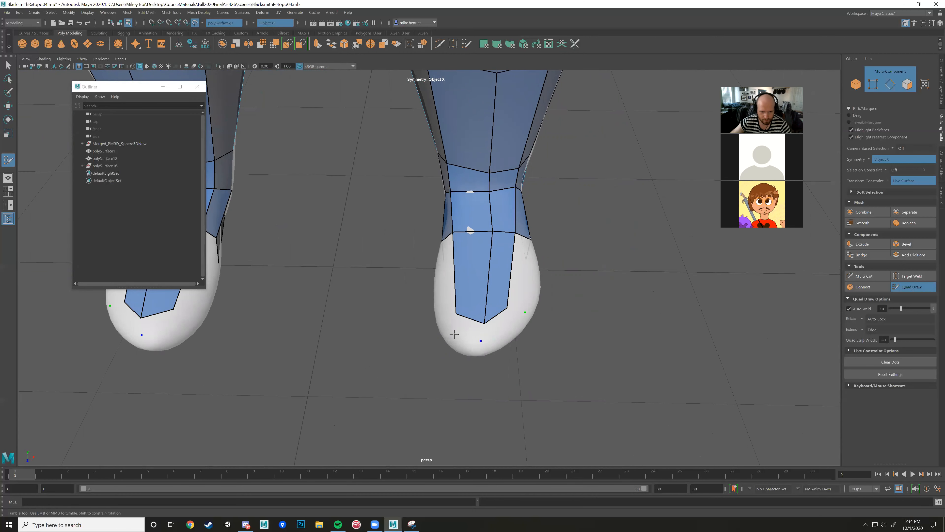
# - Fill quads around the tip of the toes and close the open side of the foot back to the ankle
pyautogui.keyDown('shift'); pyautogui.click(466, 327); pyautogui.keyUp('shift')
pyautogui.keyDown('shift'); pyautogui.click(499, 323); pyautogui.keyUp('shift')
pyautogui.moveTo(546, 319)
pyautogui.keyDown('alt'); pyautogui.mouseDown()
pyautogui.moveTo(482, 322)
pyautogui.moveTo(483, 308)
pyautogui.moveTo(428, 308)
pyautogui.moveTo(423, 325)
pyautogui.moveTo(386, 303)
pyautogui.moveTo(444, 270)
pyautogui.moveTo(430, 309)
pyautogui.moveTo(469, 311)
pyautogui.moveTo(471, 283)
pyautogui.moveTo(452, 265)
pyautogui.mouseUp(); pyautogui.keyUp('alt')
pyautogui.keyDown('shift'); pyautogui.click(485, 303); pyautogui.keyUp('shift')
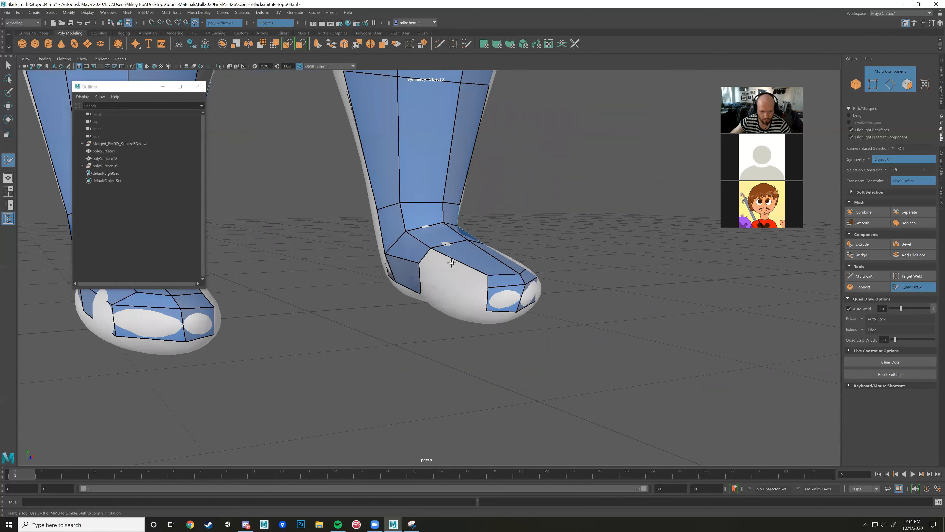
pyautogui.keyDown('shift'); pyautogui.click(454, 287); pyautogui.keyUp('shift')
pyautogui.keyDown('alt'); pyautogui.moveTo(476, 309); pyautogui.dragTo(433, 344); pyautogui.keyUp('alt')
pyautogui.moveTo(486, 325)
pyautogui.keyDown('alt'); pyautogui.mouseDown()
pyautogui.moveTo(531, 344)
pyautogui.moveTo(405, 321)
pyautogui.moveTo(468, 318)
pyautogui.moveTo(474, 302)
pyautogui.moveTo(526, 357)
pyautogui.moveTo(465, 341)
pyautogui.mouseUp(); pyautogui.keyUp('alt')
# - In wireframe display, move the retopology edges along the lower border of the toes outward toward the sculpt's outline
pyautogui.press('w')
pyautogui.scroll(4, 474, 301)
pyautogui.press('4')
pyautogui.click(475, 326)
pyautogui.press('4')
pyautogui.keyDown('alt'); pyautogui.moveTo(524, 342); pyautogui.dragTo(427, 337); pyautogui.keyUp('alt')
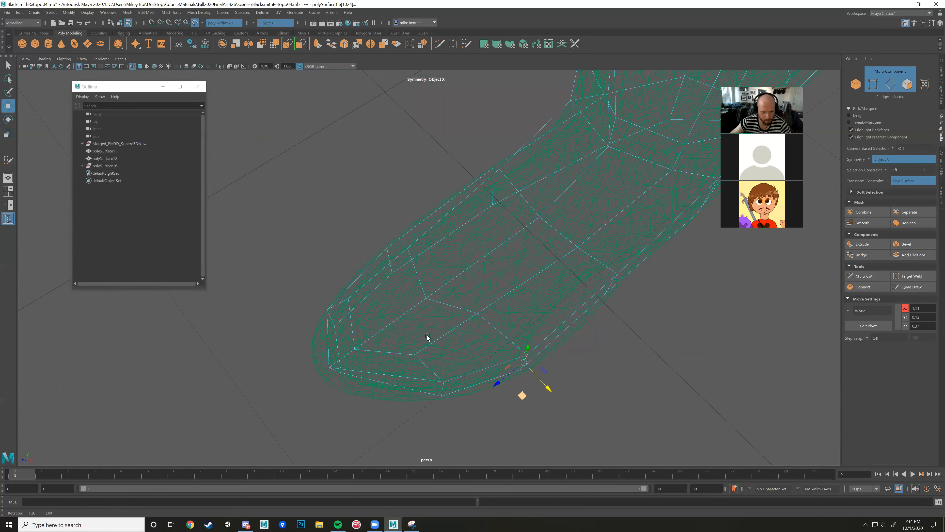
pyautogui.keyDown('alt'); pyautogui.moveTo(449, 385); pyautogui.dragTo(434, 430); pyautogui.keyUp('alt')
pyautogui.click(449, 386)
pyautogui.click(447, 390)
pyautogui.moveTo(435, 431)
pyautogui.mouseDown()
pyautogui.moveTo(428, 453)
pyautogui.moveTo(428, 443)
pyautogui.mouseUp()
pyautogui.keyDown('alt'); pyautogui.moveTo(465, 404); pyautogui.dragTo(441, 413); pyautogui.keyUp('alt')
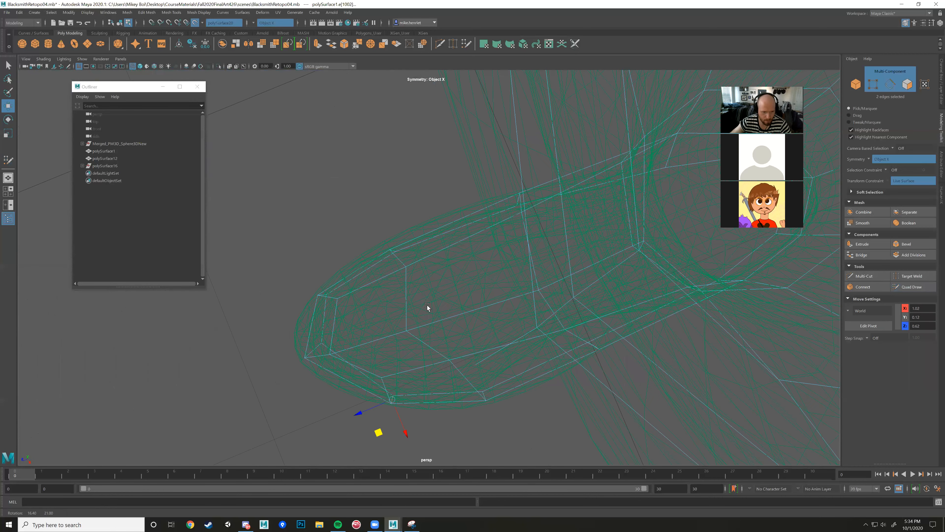
# - Pick further edges along the side of the foot, then return to Quad Draw in shaded display
pyautogui.keyDown('alt'); pyautogui.moveTo(475, 318); pyautogui.dragTo(494, 331); pyautogui.keyUp('alt')
pyautogui.moveTo(437, 303)
pyautogui.keyDown('alt'); pyautogui.mouseDown()
pyautogui.moveTo(444, 309)
pyautogui.moveTo(419, 305)
pyautogui.moveTo(417, 291)
pyautogui.moveTo(433, 272)
pyautogui.moveTo(324, 262)
pyautogui.moveTo(321, 236)
pyautogui.moveTo(450, 266)
pyautogui.moveTo(639, 286)
pyautogui.mouseUp(); pyautogui.keyUp('alt')
pyautogui.click(447, 310)
pyautogui.click(434, 307)
pyautogui.click(321, 245)
pyautogui.press('5')
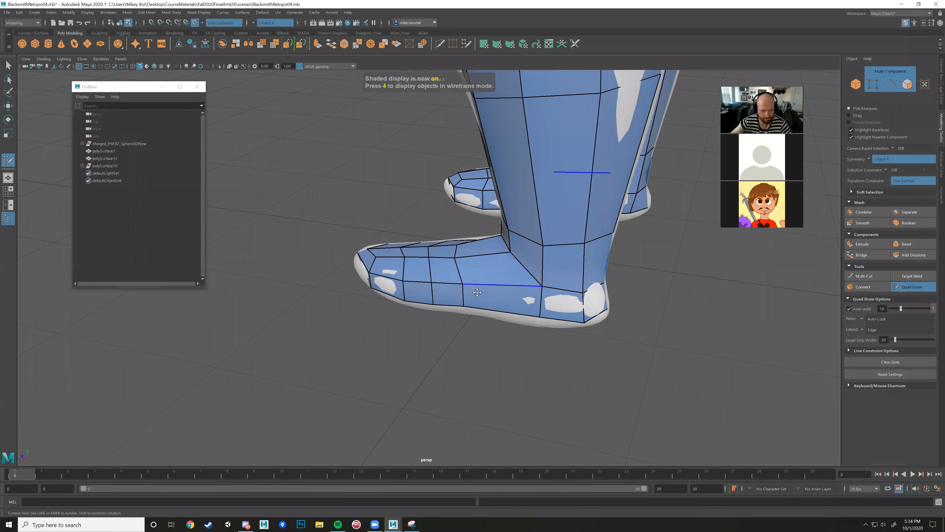
# - Nudge an edge on top of the foot and relax the surrounding quads with Quad Draw
pyautogui.moveTo(413, 271)
pyautogui.keyDown('alt'); pyautogui.mouseDown()
pyautogui.moveTo(549, 302)
pyautogui.moveTo(578, 297)
pyautogui.mouseUp(); pyautogui.keyUp('alt')
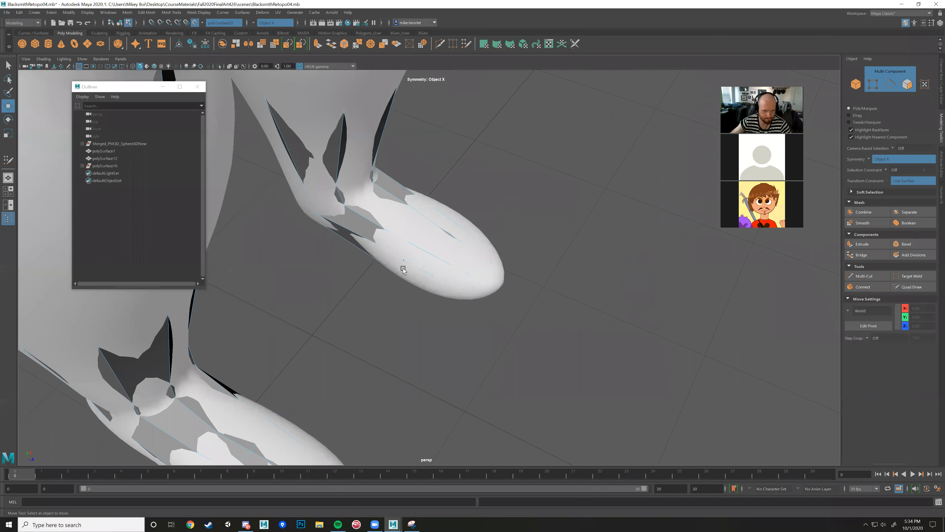
pyautogui.click(423, 245)
pyautogui.moveTo(423, 246); pyautogui.dragTo(419, 251)
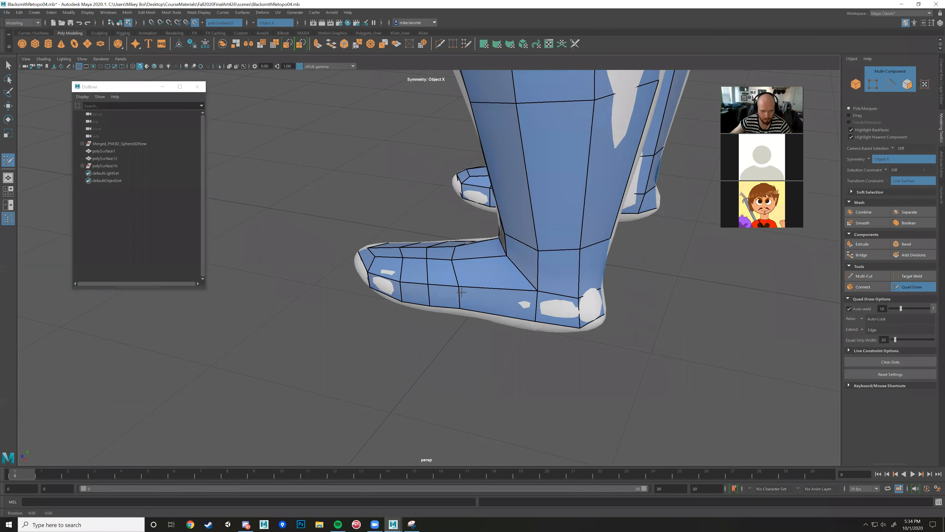
pyautogui.moveTo(524, 311)
pyautogui.keyDown('alt'); pyautogui.mouseDown()
pyautogui.moveTo(513, 305)
pyautogui.moveTo(501, 224)
pyautogui.moveTo(543, 249)
pyautogui.moveTo(595, 233)
pyautogui.moveTo(583, 244)
pyautogui.mouseUp(); pyautogui.keyUp('alt')
pyautogui.press('w')
pyautogui.press('y')
pyautogui.moveTo(478, 261)
pyautogui.keyDown('shift'); pyautogui.mouseDown()
pyautogui.moveTo(467, 277)
pyautogui.moveTo(496, 300)
pyautogui.moveTo(493, 324)
pyautogui.mouseUp(); pyautogui.keyUp('shift')
pyautogui.keyDown('alt'); pyautogui.moveTo(521, 322); pyautogui.dragTo(459, 315); pyautogui.keyUp('alt')
pyautogui.keyDown('alt'); pyautogui.moveTo(459, 315); pyautogui.dragTo(469, 314, button='right'); pyautogui.keyUp('alt')
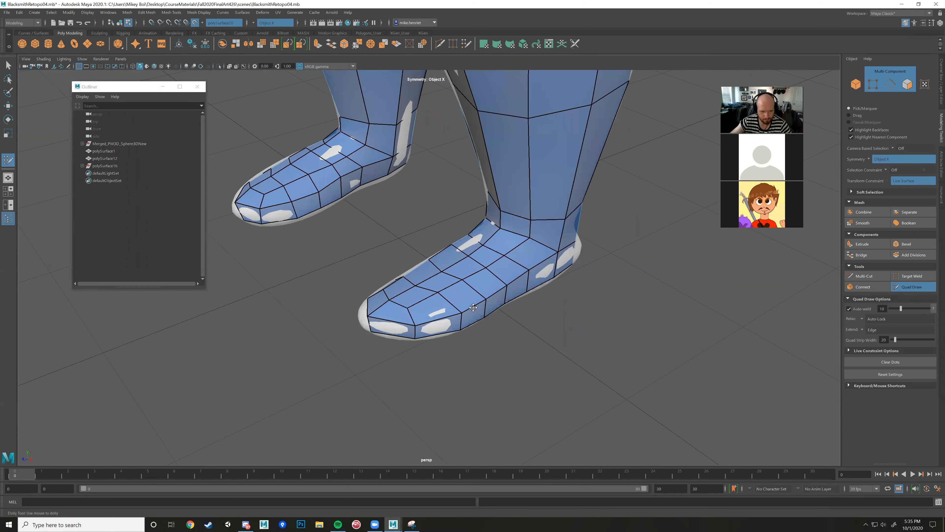
# - Insert an edge loop across the toe area and reposition a lower border edge beside it
pyautogui.keyDown('alt'); pyautogui.moveTo(469, 314); pyautogui.dragTo(416, 315); pyautogui.keyUp('alt')
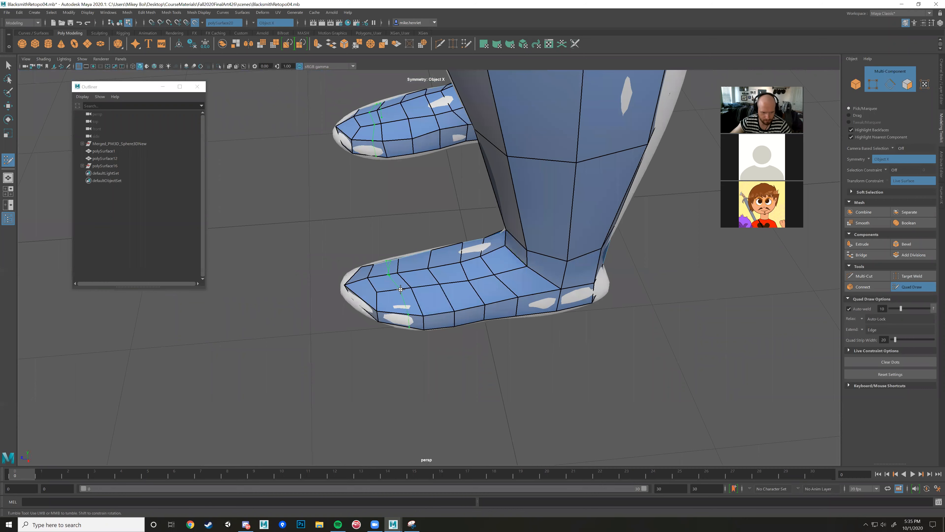
pyautogui.keyDown('ctrl'); pyautogui.click(392, 290); pyautogui.keyUp('ctrl')
pyautogui.keyDown('alt'); pyautogui.moveTo(401, 297); pyautogui.dragTo(428, 284, button='middle'); pyautogui.keyUp('alt')
pyautogui.keyDown('alt'); pyautogui.moveTo(428, 285); pyautogui.dragTo(458, 305, button='right'); pyautogui.keyUp('alt')
pyautogui.press('w')
pyautogui.click(435, 316)
pyautogui.moveTo(438, 331); pyautogui.dragTo(617, 301)
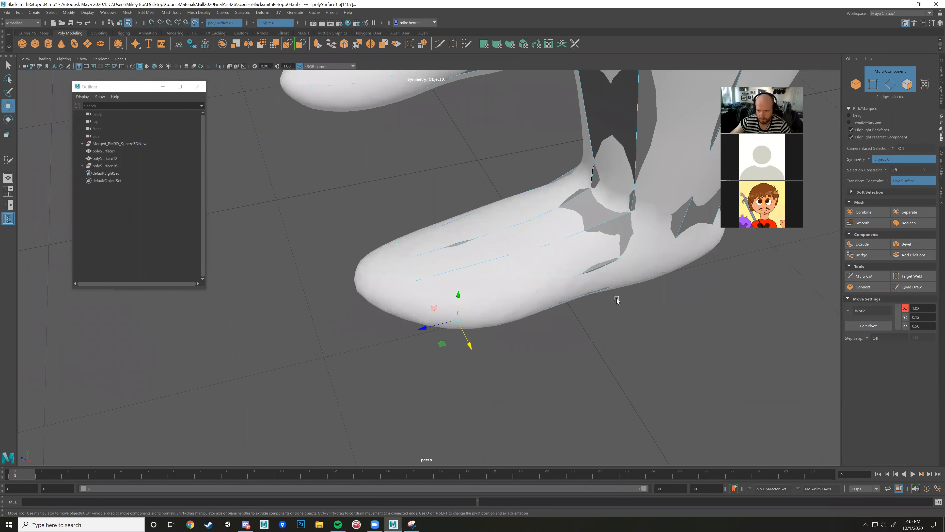
pyautogui.press('y')
pyautogui.moveTo(440, 279)
pyautogui.keyDown('alt'); pyautogui.mouseDown()
pyautogui.moveTo(500, 296)
pyautogui.moveTo(526, 317)
pyautogui.moveTo(496, 320)
pyautogui.moveTo(480, 288)
pyautogui.moveTo(457, 303)
pyautogui.mouseUp(); pyautogui.keyUp('alt')
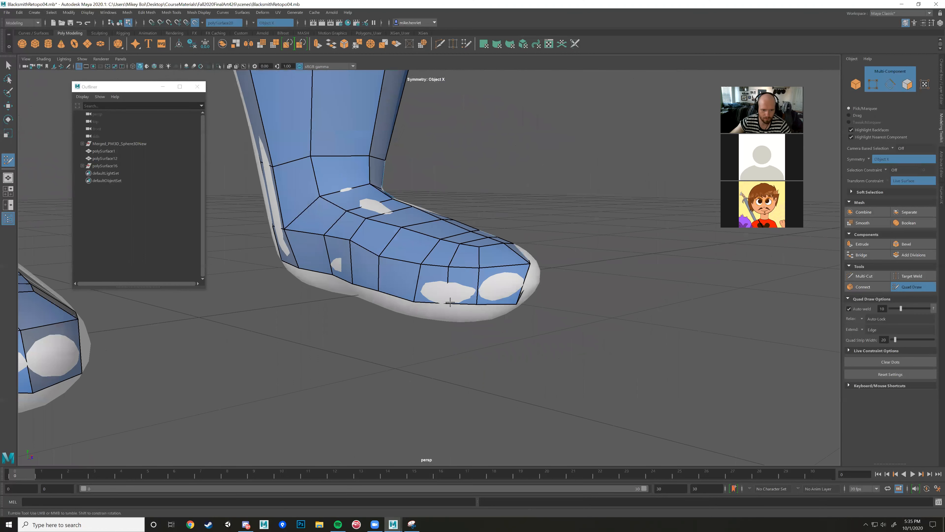
# - Switch the retopology mesh to vertex mode in wireframe and move a lower border vertex near the toes toward the sculpt's outline
pyautogui.press('w')
pyautogui.click(453, 317)
pyautogui.press('4')
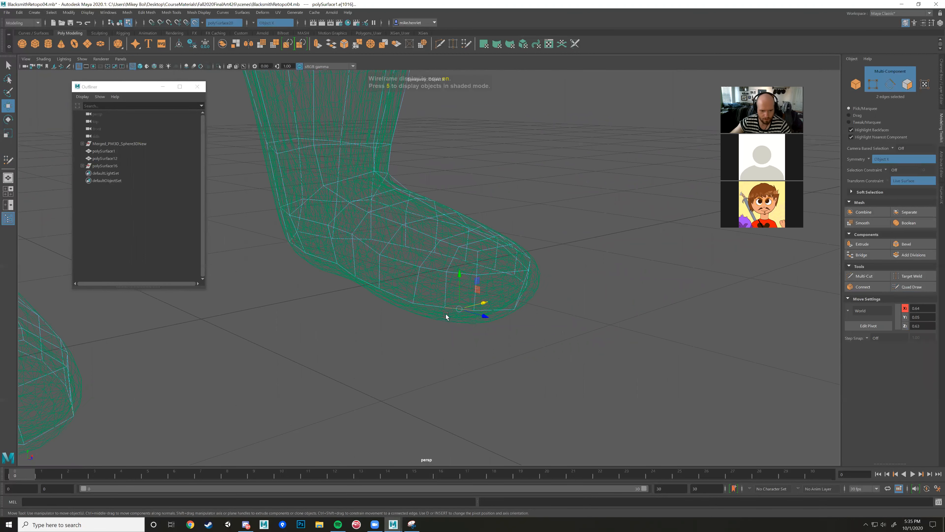
pyautogui.rightClick(444, 308)
pyautogui.click(411, 306)
pyautogui.keyDown('alt'); pyautogui.moveTo(443, 310); pyautogui.dragTo(450, 346); pyautogui.keyUp('alt')
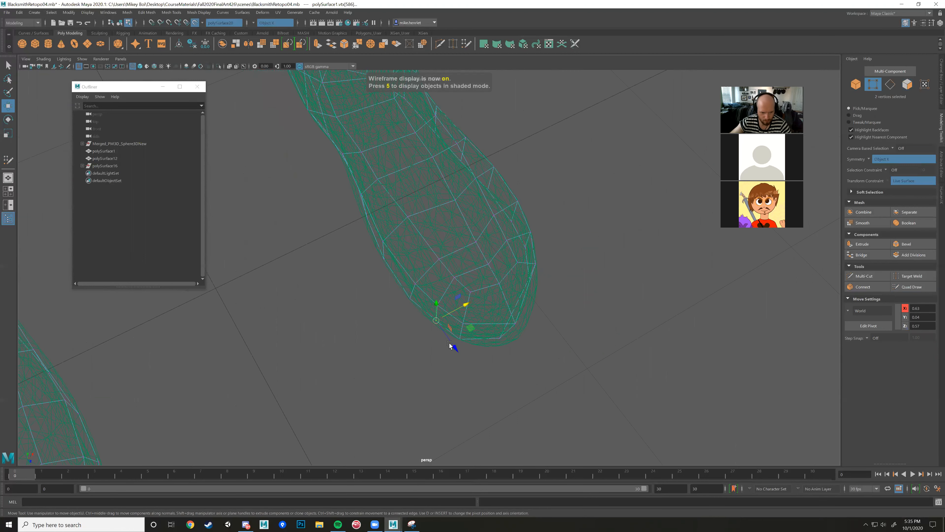
pyautogui.keyDown('ctrl'); pyautogui.keyDown('shift'); pyautogui.moveTo(457, 312); pyautogui.dragTo(452, 315); pyautogui.keyUp('shift'); pyautogui.keyUp('ctrl')
pyautogui.moveTo(454, 312)
pyautogui.keyDown('alt'); pyautogui.mouseDown()
pyautogui.moveTo(613, 266)
pyautogui.moveTo(575, 283)
pyautogui.mouseUp(); pyautogui.keyUp('alt')
# - Return to shaded Quad Draw, undo the last change and shift a vertex on the front of the foot to even the quads
pyautogui.press('y')
pyautogui.press('5')
pyautogui.moveTo(502, 312)
pyautogui.keyDown('alt'); pyautogui.mouseDown()
pyautogui.moveTo(495, 302)
pyautogui.moveTo(466, 300)
pyautogui.moveTo(481, 315)
pyautogui.moveTo(428, 364)
pyautogui.moveTo(421, 319)
pyautogui.moveTo(447, 301)
pyautogui.mouseUp(); pyautogui.keyUp('alt')
pyautogui.hotkey('ctrl', 'z')
pyautogui.press('w')
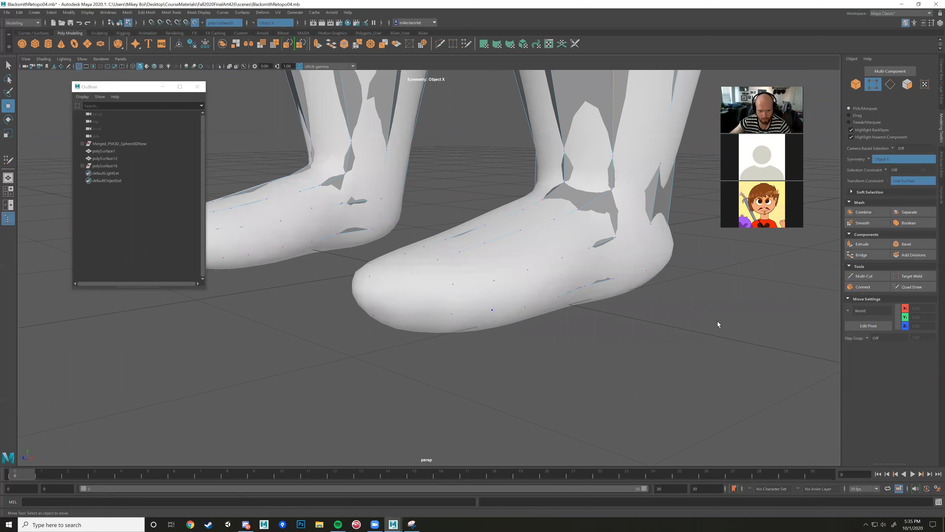
pyautogui.press('g')
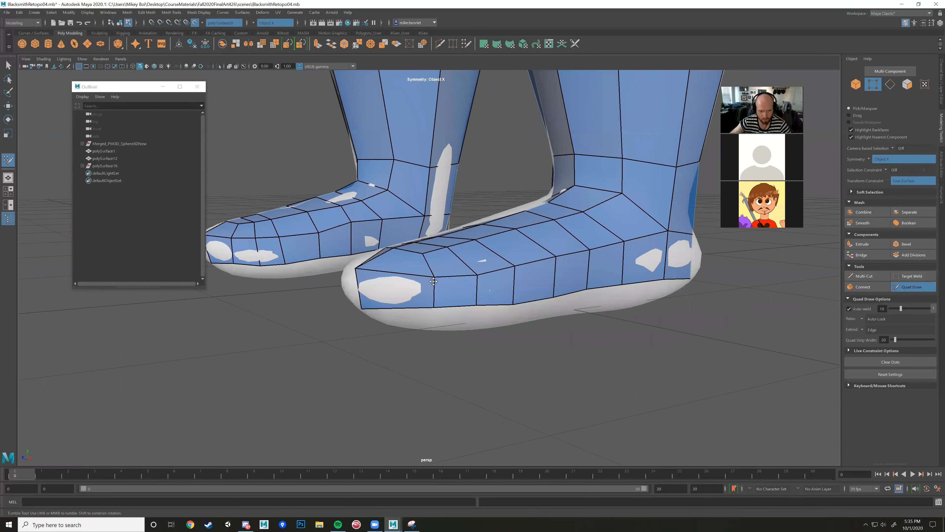
pyautogui.moveTo(434, 282)
pyautogui.keyDown('alt'); pyautogui.mouseDown()
pyautogui.moveTo(437, 309)
pyautogui.moveTo(409, 338)
pyautogui.mouseUp(); pyautogui.keyUp('alt')
pyautogui.moveTo(481, 312); pyautogui.dragTo(498, 310)
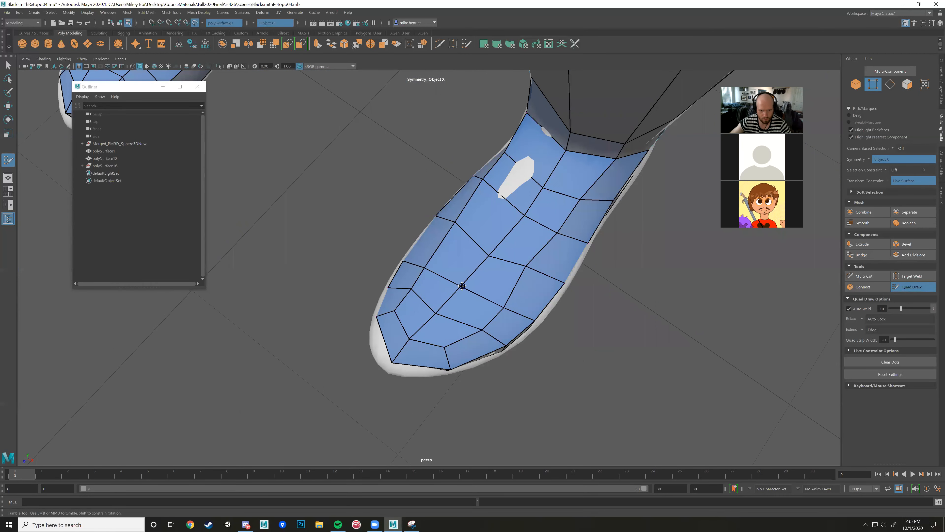
pyautogui.keyDown('alt'); pyautogui.moveTo(495, 270); pyautogui.dragTo(543, 258); pyautogui.keyUp('alt')
pyautogui.keyDown('alt'); pyautogui.moveTo(472, 220); pyautogui.dragTo(456, 279, button='middle'); pyautogui.keyUp('alt')
pyautogui.keyDown('alt'); pyautogui.moveTo(447, 279); pyautogui.dragTo(462, 281, button='right'); pyautogui.keyUp('alt')
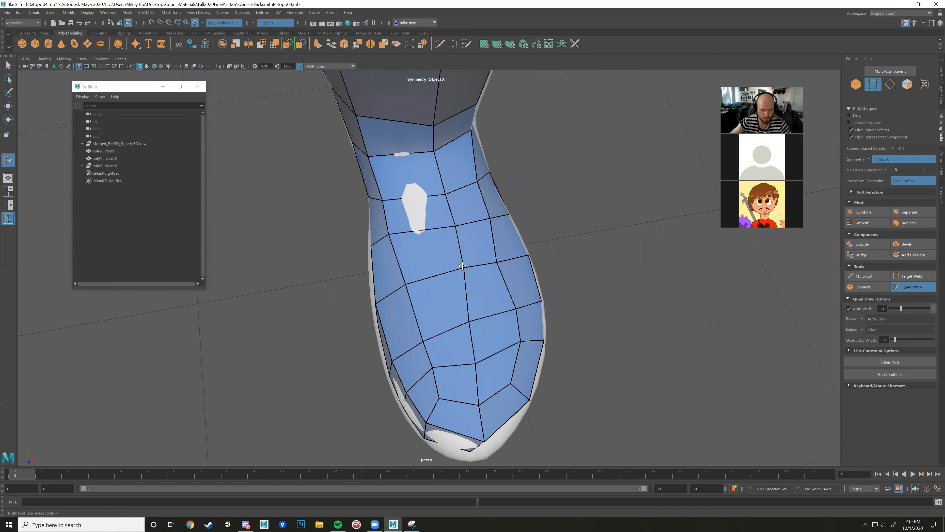
# - Examine the sculpt's waist opening, thighs and the retopologized lower legs and feet from several sides
pyautogui.scroll(-3, 458, 247)
pyautogui.moveTo(440, 215); pyautogui.dragTo(444, 275)
pyautogui.scroll(-5, 444, 243)
pyautogui.scroll(4, 436, 278)
pyautogui.keyDown('alt'); pyautogui.moveTo(444, 275); pyautogui.dragTo(468, 381, button='middle'); pyautogui.keyUp('alt')
pyautogui.scroll(-6, 473, 362)
pyautogui.keyDown('alt'); pyautogui.moveTo(477, 360); pyautogui.dragTo(514, 288); pyautogui.keyUp('alt')
pyautogui.scroll(-5, 509, 295)
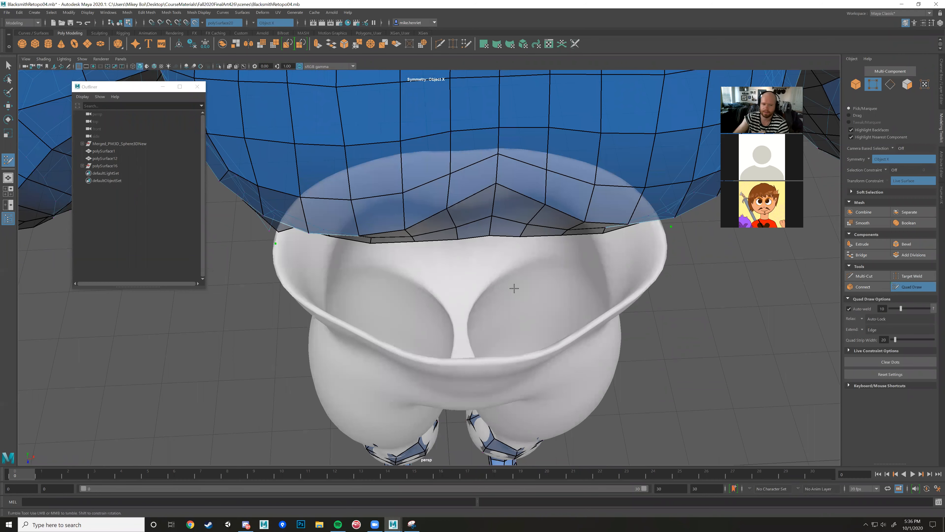
pyautogui.keyDown('alt'); pyautogui.moveTo(565, 329); pyautogui.dragTo(457, 130); pyautogui.keyUp('alt')
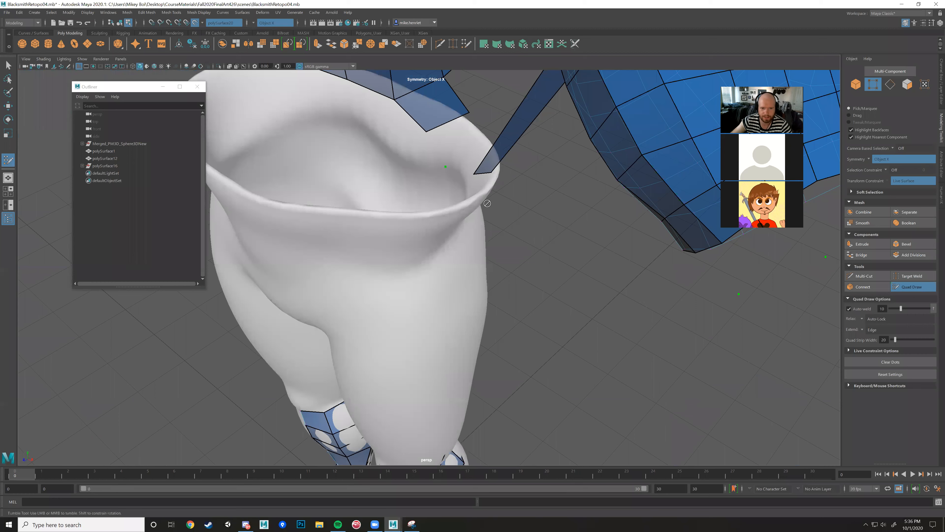
pyautogui.keyDown('alt'); pyautogui.moveTo(509, 210); pyautogui.dragTo(557, 217); pyautogui.keyUp('alt')
pyautogui.moveTo(535, 249)
pyautogui.keyDown('alt'); pyautogui.mouseDown()
pyautogui.moveTo(522, 257)
pyautogui.moveTo(525, 271)
pyautogui.moveTo(508, 201)
pyautogui.mouseUp(); pyautogui.keyUp('alt')
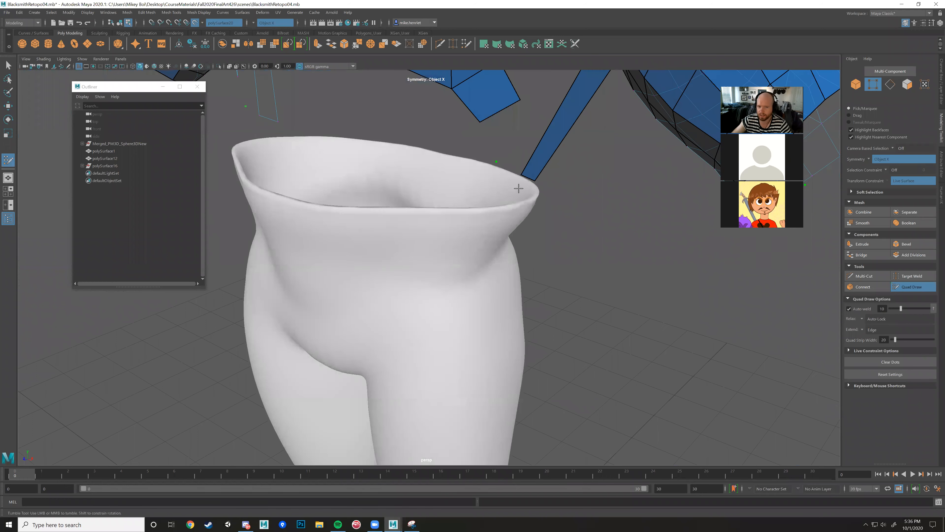
pyautogui.keyDown('alt'); pyautogui.moveTo(549, 246); pyautogui.dragTo(506, 285); pyautogui.keyUp('alt')
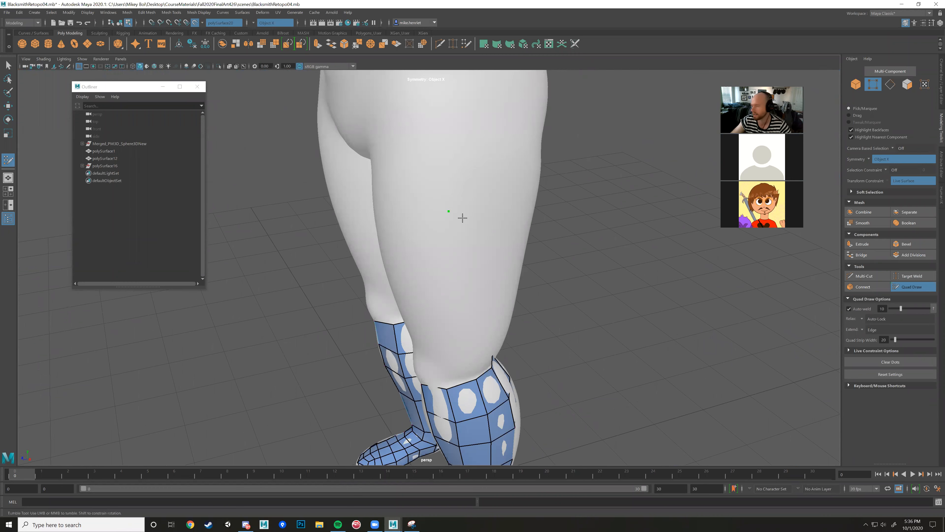
pyautogui.scroll(-5, 469, 211)
pyautogui.keyDown('alt'); pyautogui.moveTo(472, 209); pyautogui.dragTo(487, 232); pyautogui.keyUp('alt')
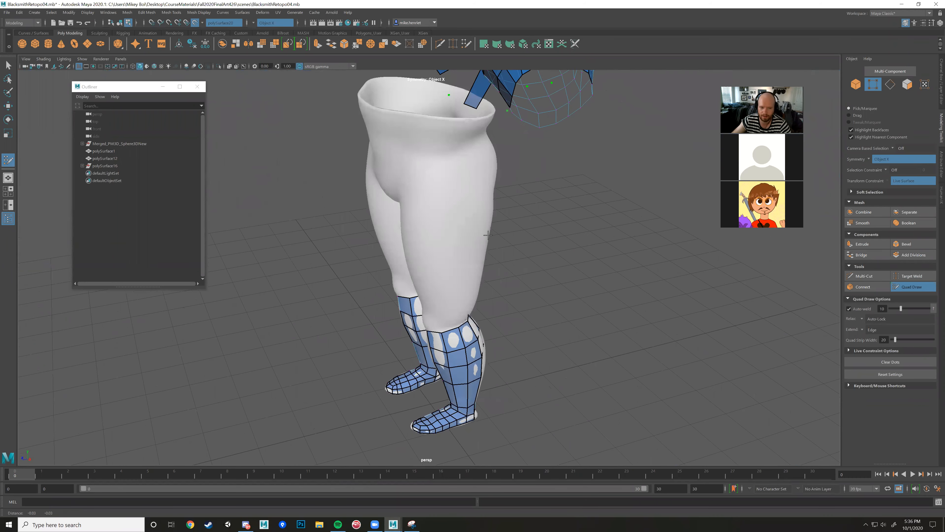
pyautogui.keyDown('alt'); pyautogui.moveTo(487, 335); pyautogui.dragTo(506, 238, button='middle'); pyautogui.keyUp('alt')
pyautogui.scroll(3, 506, 242)
pyautogui.keyDown('alt'); pyautogui.moveTo(554, 279); pyautogui.dragTo(505, 264); pyautogui.keyUp('alt')
pyautogui.keyDown('alt'); pyautogui.moveTo(505, 265); pyautogui.dragTo(465, 232, button='middle'); pyautogui.keyUp('alt')
pyautogui.scroll(2, 405, 270)
pyautogui.keyDown('alt'); pyautogui.moveTo(404, 270); pyautogui.dragTo(443, 306); pyautogui.keyUp('alt')
pyautogui.scroll(3, 443, 306)
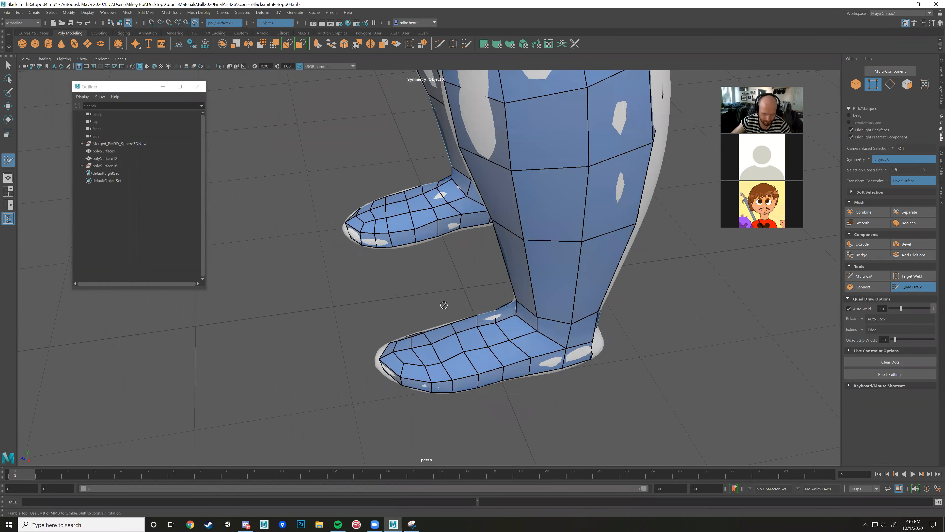
# - Leave Quad Draw and turn off the live surface on the lower-body sculpt
pyautogui.keyDown('alt'); pyautogui.moveTo(443, 306); pyautogui.dragTo(428, 262, button='middle'); pyautogui.keyUp('alt')
pyautogui.scroll(1, 428, 262)
pyautogui.scroll(3, 396, 235)
pyautogui.keyDown('alt'); pyautogui.moveTo(428, 259); pyautogui.dragTo(495, 219); pyautogui.keyUp('alt')
pyautogui.scroll(-5, 495, 219)
pyautogui.press('w')
pyautogui.click(196, 24)
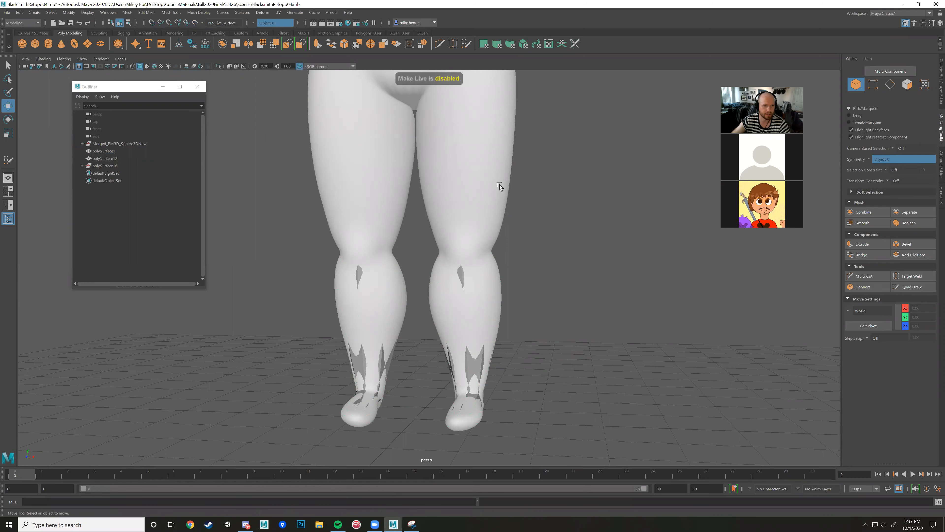
# - Assign the lower-body sculpt to a new display layer named "pants"
pyautogui.keyDown('alt'); pyautogui.moveTo(498, 174); pyautogui.dragTo(504, 211, button='middle'); pyautogui.keyUp('alt')
pyautogui.click(505, 210)
pyautogui.scroll(-3, 561, 250)
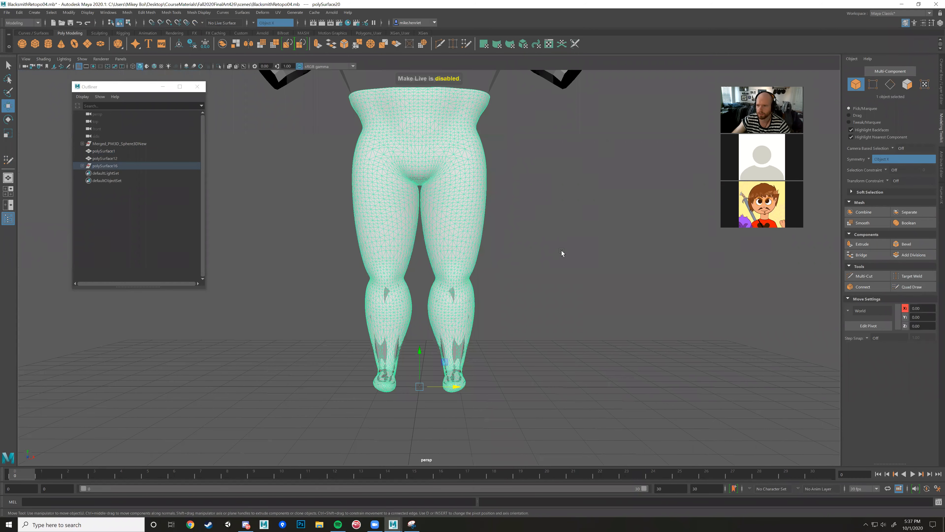
pyautogui.click(942, 82)
pyautogui.click(932, 366)
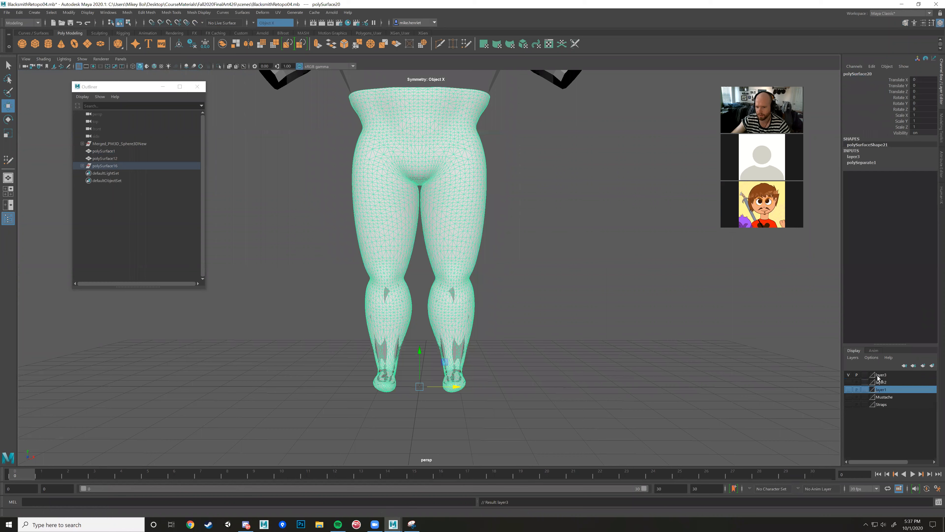
pyautogui.doubleClick(872, 375)
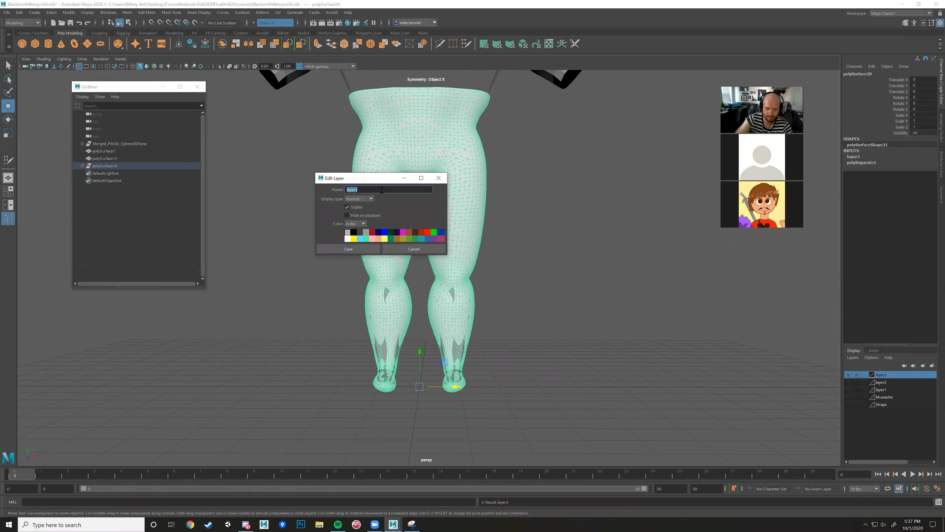
pyautogui.write('pants')
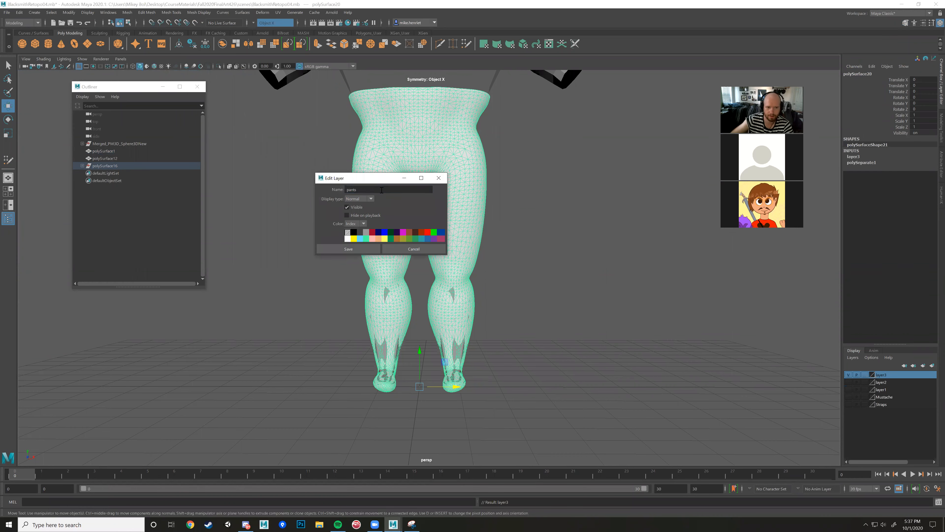
pyautogui.click(363, 249)
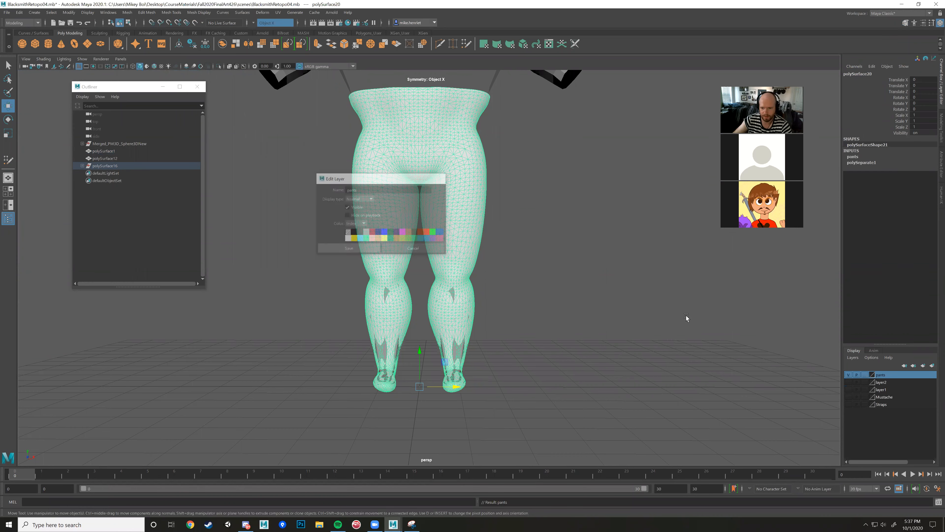
# - Show layer2, rename it "body" and hide it again
pyautogui.click(849, 381)
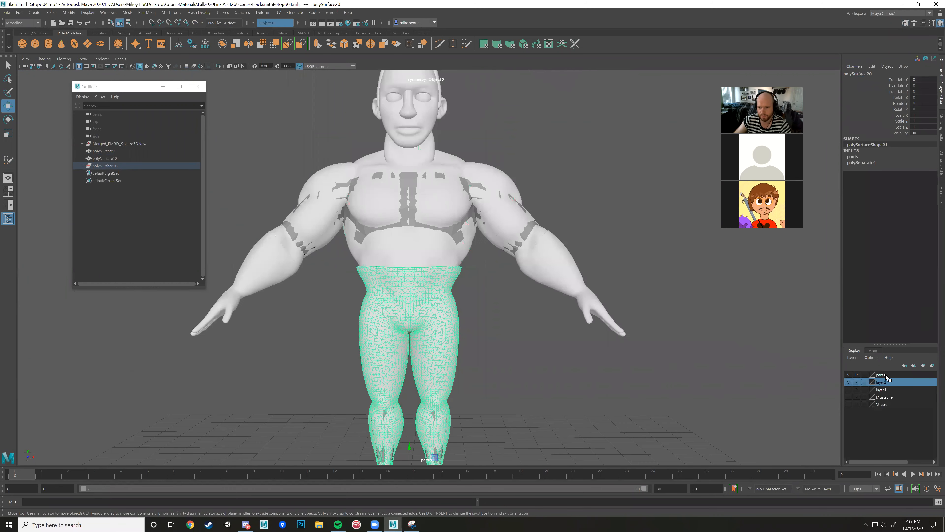
pyautogui.doubleClick(884, 383)
pyautogui.doubleClick(366, 190)
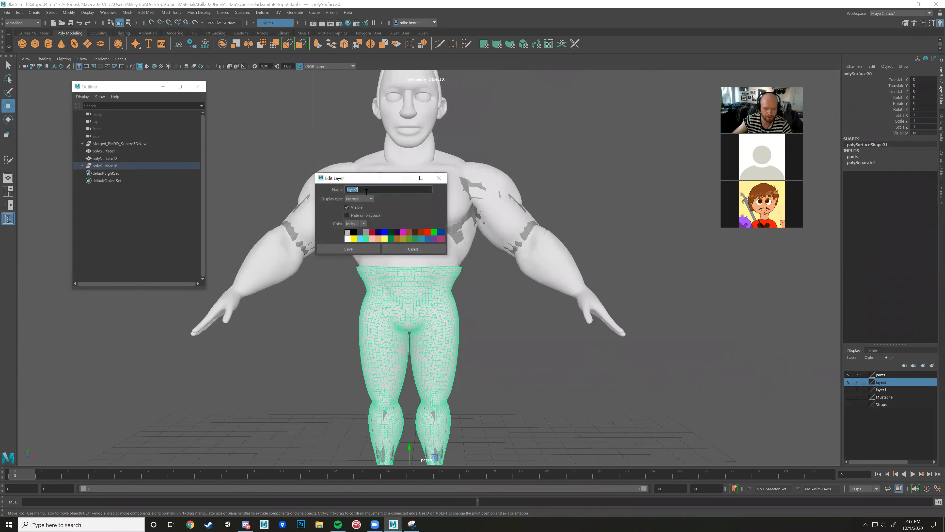
pyautogui.write('body')
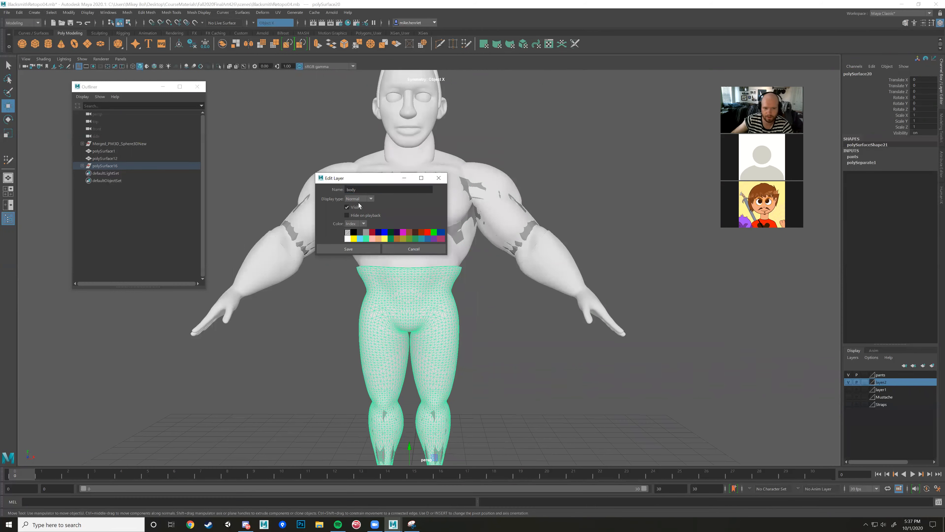
pyautogui.click(333, 250)
pyautogui.click(848, 382)
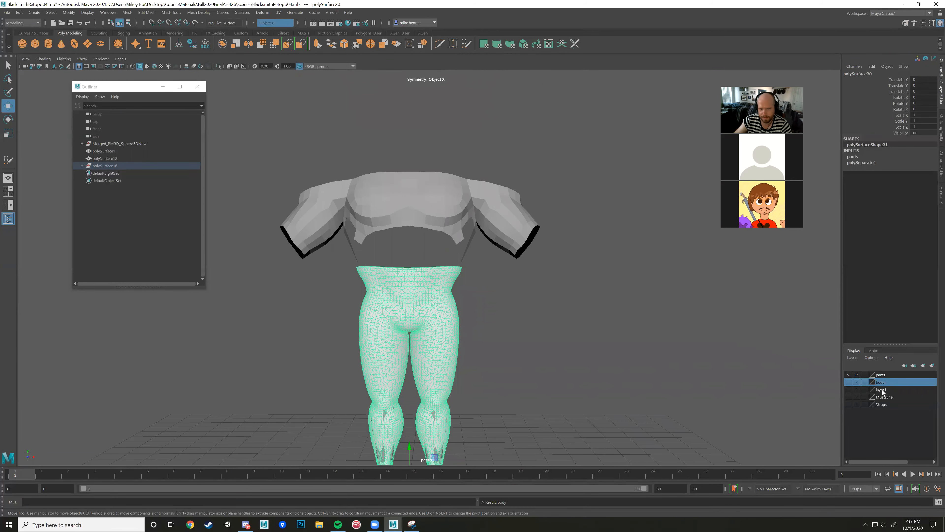
# - Rename layer1 as "eyebrows" and leave the layer hidden
pyautogui.doubleClick(844, 390)
pyautogui.click(848, 389)
pyautogui.doubleClick(369, 190)
pyautogui.write('eyebrows')
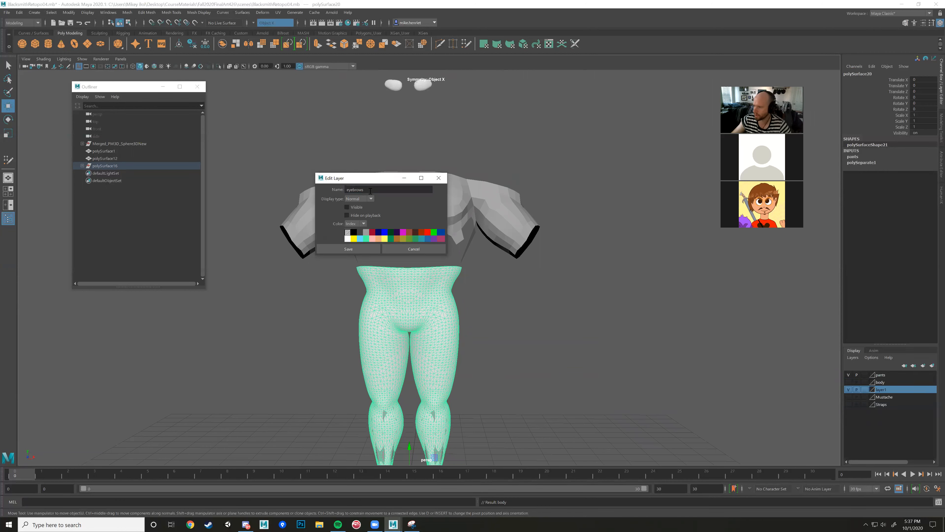
pyautogui.click(337, 248)
pyautogui.keyDown('alt'); pyautogui.moveTo(530, 292); pyautogui.dragTo(678, 332); pyautogui.keyUp('alt')
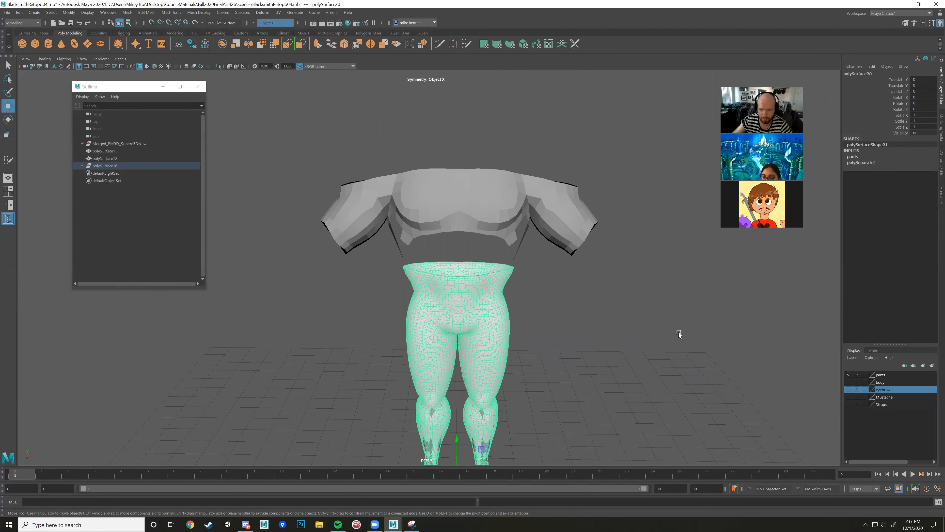
# - Hide the pants layer to leave only the retopology mesh on display
pyautogui.click(849, 374)
pyautogui.click(811, 374)
pyautogui.keyDown('alt'); pyautogui.moveTo(655, 327); pyautogui.dragTo(477, 255); pyautogui.keyUp('alt')
pyautogui.click(524, 289)
pyautogui.click(618, 355)
# - Apply Soften Edge to the whole retopology mesh and check the shading on the arm
pyautogui.click(477, 255)
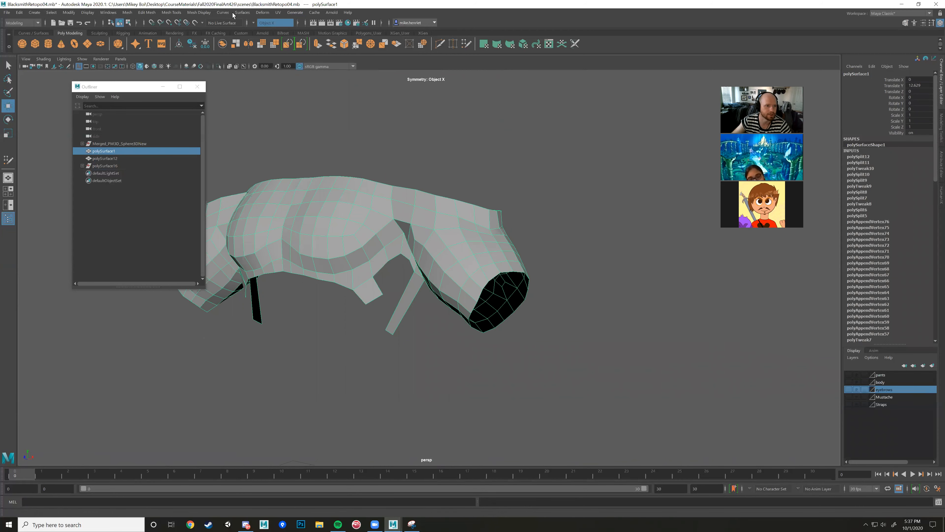
pyautogui.click(198, 12)
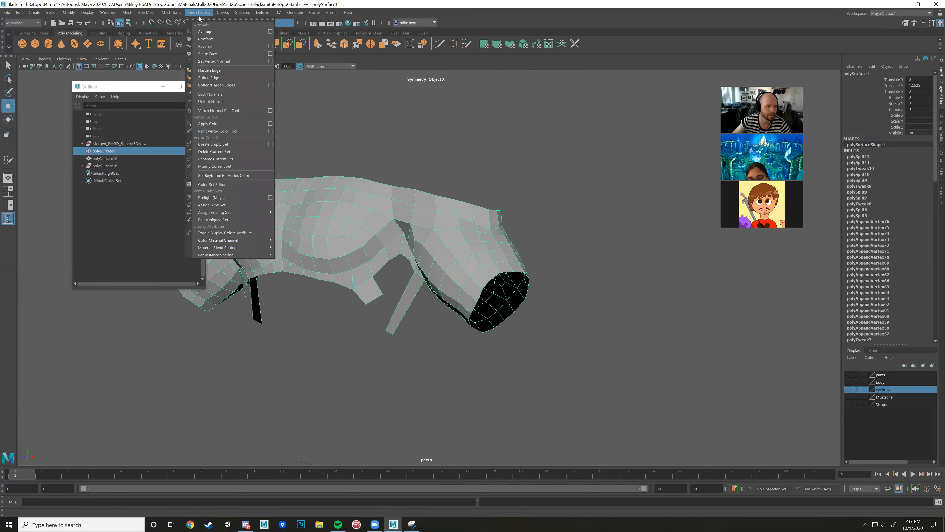
pyautogui.click(215, 79)
pyautogui.click(508, 159)
pyautogui.keyDown('alt'); pyautogui.moveTo(557, 208); pyautogui.dragTo(554, 279); pyautogui.keyUp('alt')
pyautogui.click(490, 246)
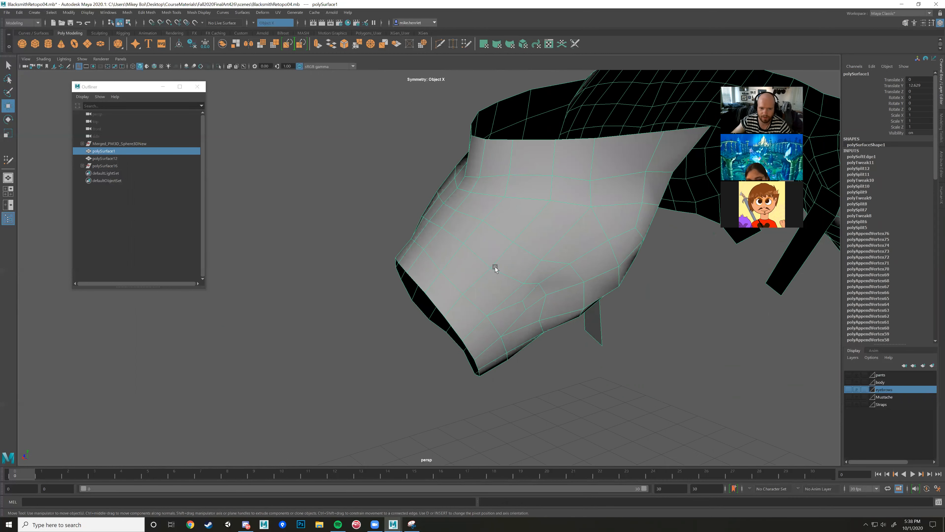
pyautogui.keyDown('alt'); pyautogui.moveTo(542, 276); pyautogui.dragTo(453, 254); pyautogui.keyUp('alt')
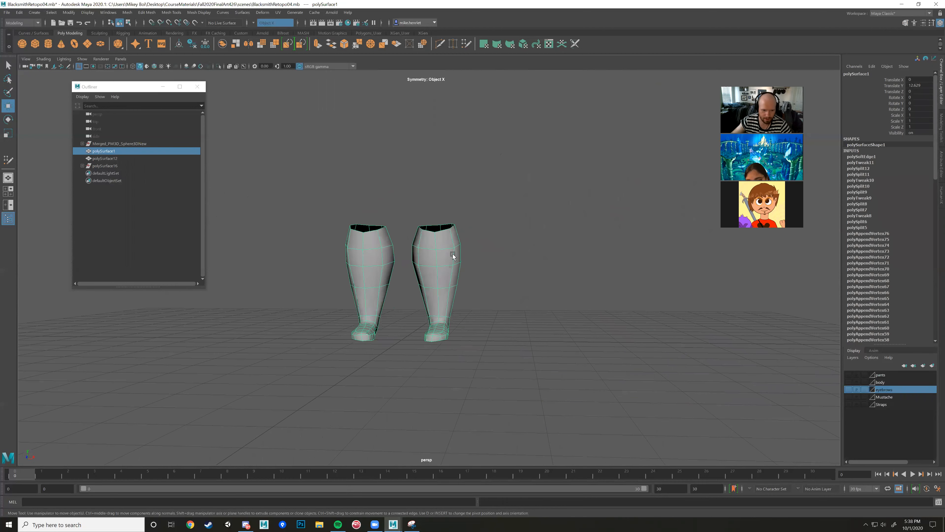
# - Select all faces of the lower legs on the retopology mesh and frame them
pyautogui.moveTo(444, 260); pyautogui.dragTo(447, 285, button='right')
pyautogui.doubleClick(449, 292)
pyautogui.keyDown('alt'); pyautogui.moveTo(448, 291); pyautogui.dragTo(454, 292); pyautogui.keyUp('alt')
pyautogui.press('f')
pyautogui.scroll(-4, 449, 290)
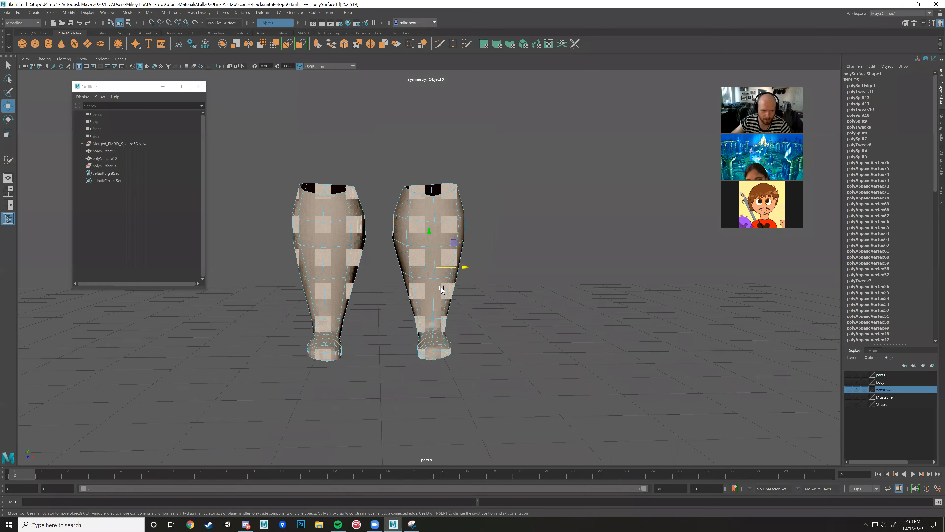
pyautogui.scroll(2, 372, 260)
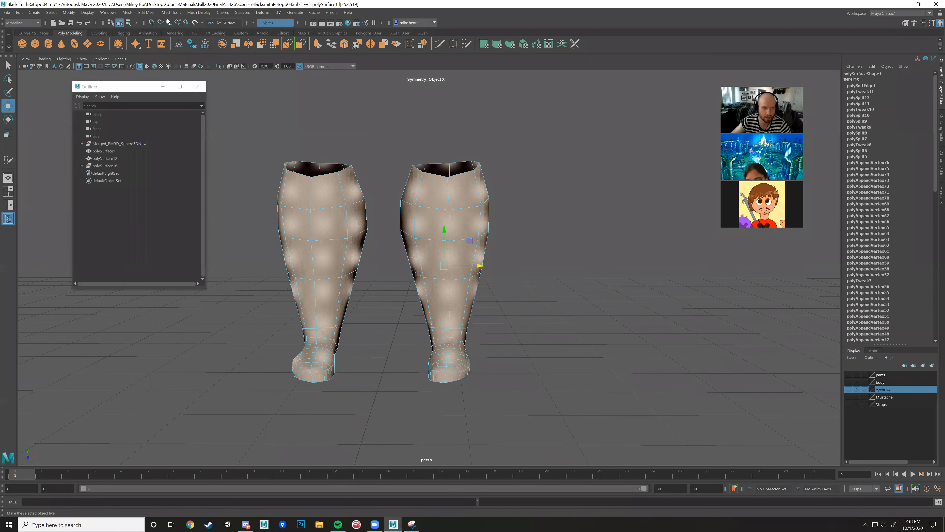
# - Switch the lower legs to vertex mode and nudge vertices along the upper calf
pyautogui.keyDown('alt'); pyautogui.moveTo(366, 123); pyautogui.dragTo(412, 122, button='middle'); pyautogui.keyUp('alt')
pyautogui.keyDown('alt'); pyautogui.moveTo(412, 122); pyautogui.dragTo(432, 135, button='right'); pyautogui.keyUp('alt')
pyautogui.keyDown('alt'); pyautogui.moveTo(414, 131); pyautogui.dragTo(458, 152); pyautogui.keyUp('alt')
pyautogui.moveTo(463, 200); pyautogui.dragTo(432, 199, button='right')
pyautogui.click(461, 219)
pyautogui.keyDown('alt'); pyautogui.moveTo(462, 218); pyautogui.dragTo(494, 214); pyautogui.keyUp('alt')
pyautogui.moveTo(457, 177); pyautogui.dragTo(457, 183)
pyautogui.moveTo(492, 219); pyautogui.dragTo(494, 220)
# - Shift the mid-calf vertex on the inner side of the leg sideways to smooth the outline
pyautogui.click(468, 280)
pyautogui.scroll(2, 514, 275)
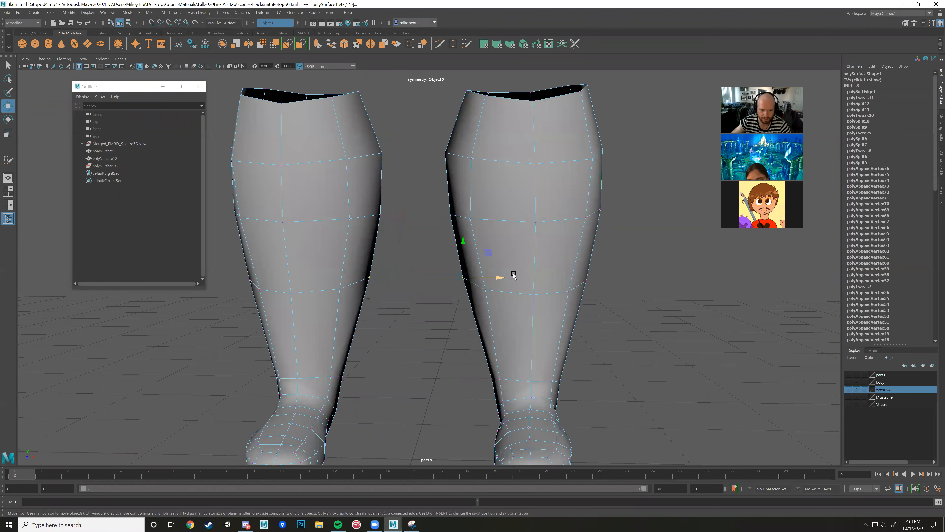
pyautogui.moveTo(500, 278); pyautogui.dragTo(503, 278)
pyautogui.moveTo(469, 243); pyautogui.dragTo(508, 289)
# - Select the row of vertices around the calf from the side and scale it to refine the profile
pyautogui.keyDown('alt'); pyautogui.moveTo(496, 286); pyautogui.dragTo(336, 279); pyautogui.keyUp('alt')
pyautogui.moveTo(225, 263); pyautogui.dragTo(428, 320)
pyautogui.keyDown('alt'); pyautogui.moveTo(428, 320); pyautogui.dragTo(269, 341); pyautogui.keyUp('alt')
pyautogui.press('r')
pyautogui.moveTo(537, 245); pyautogui.dragTo(489, 230)
pyautogui.press('w')
# - Select individual vertices around the side and back of the calf to even the edge flow
pyautogui.click(584, 260)
pyautogui.keyDown('alt'); pyautogui.moveTo(584, 260); pyautogui.dragTo(417, 294); pyautogui.keyUp('alt')
pyautogui.click(516, 270)
pyautogui.keyDown('shift'); pyautogui.click(523, 264); pyautogui.keyUp('shift')
pyautogui.keyDown('shift'); pyautogui.click(492, 278); pyautogui.keyUp('shift')
pyautogui.click(535, 251)
pyautogui.keyDown('alt'); pyautogui.moveTo(539, 292); pyautogui.dragTo(477, 301); pyautogui.keyUp('alt')
pyautogui.click(521, 306)
# - Select an inner calf vertex and check the lower-leg shape from the front and side
pyautogui.keyDown('alt'); pyautogui.moveTo(500, 301); pyautogui.dragTo(568, 303); pyautogui.keyUp('alt')
pyautogui.click(550, 251)
pyautogui.keyDown('alt'); pyautogui.moveTo(552, 250); pyautogui.dragTo(564, 212); pyautogui.keyUp('alt')
pyautogui.keyDown('alt'); pyautogui.moveTo(572, 213); pyautogui.dragTo(557, 221, button='right'); pyautogui.keyUp('alt')
pyautogui.keyDown('alt'); pyautogui.moveTo(557, 222); pyautogui.dragTo(639, 253); pyautogui.keyUp('alt')
pyautogui.keyDown('alt'); pyautogui.moveTo(639, 253); pyautogui.dragTo(537, 234, button='right'); pyautogui.keyUp('alt')
pyautogui.moveTo(538, 234)
pyautogui.keyDown('alt'); pyautogui.mouseDown()
pyautogui.moveTo(558, 221)
pyautogui.moveTo(537, 222)
pyautogui.mouseUp(); pyautogui.keyUp('alt')
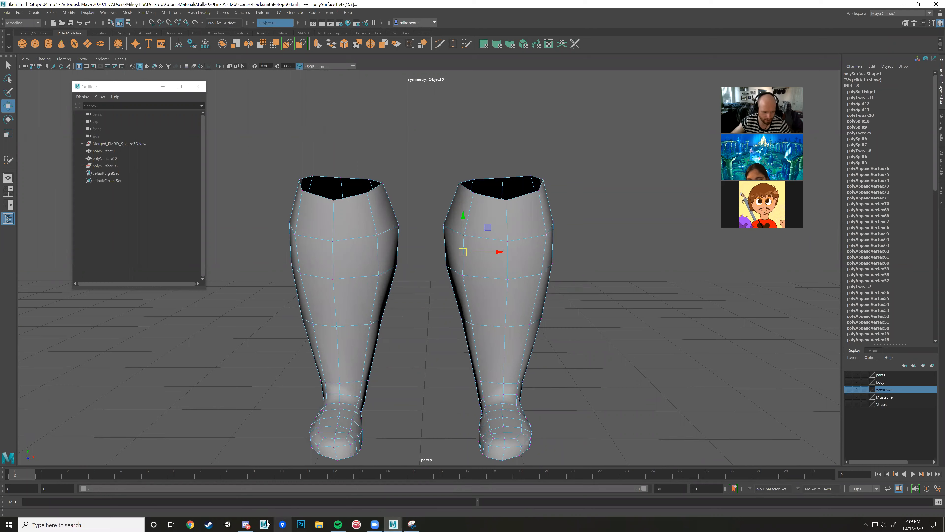
# - Switch to Discord, open the full-body blacksmith sculpt image in art-sharing-channel for reference, and return to Maya
pyautogui.click(245, 524)
pyautogui.click(66, 154)
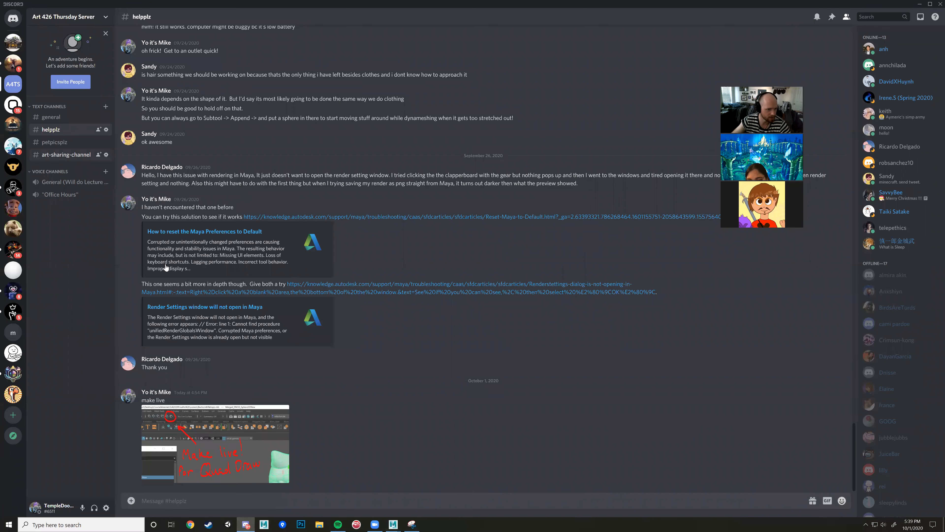
pyautogui.scroll(-3, 262, 277)
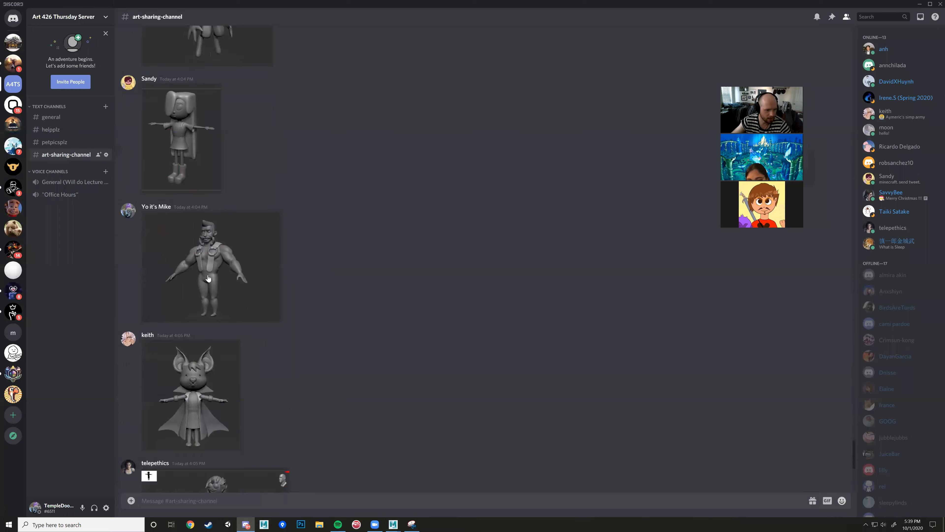
pyautogui.click(261, 277)
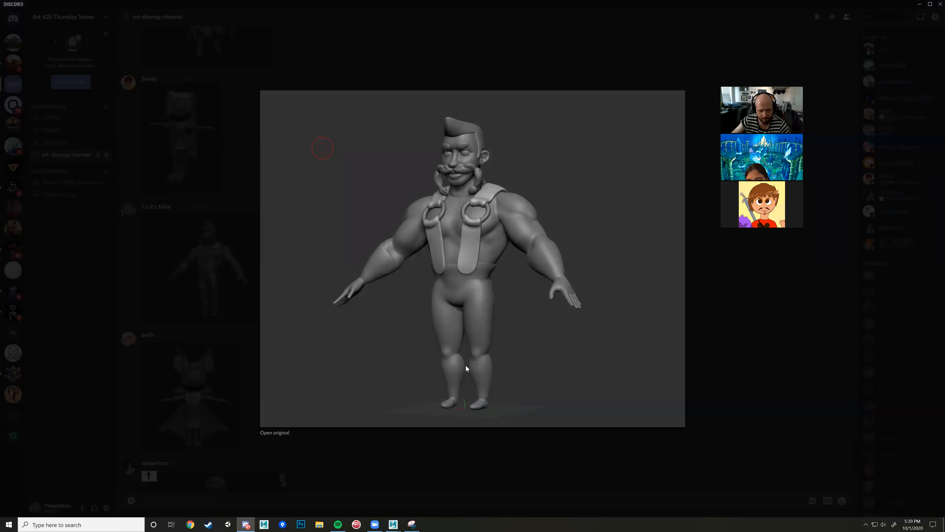
pyautogui.moveTo(394, 524)
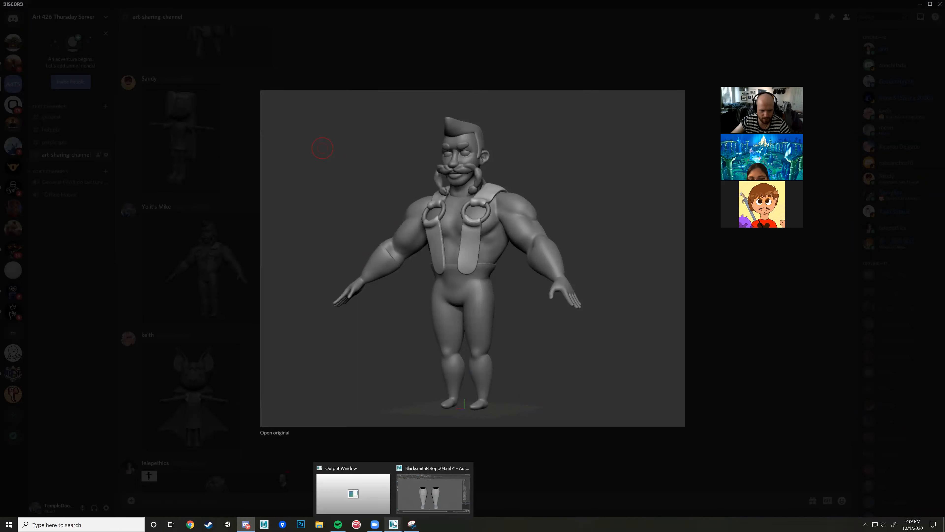
pyautogui.click(456, 462)
# - Insert an edge loop around the upper calf with Multi-Cut and select the loop in edge mode
pyautogui.keyDown('alt'); pyautogui.moveTo(512, 217); pyautogui.dragTo(504, 219); pyautogui.keyUp('alt')
pyautogui.moveTo(503, 224); pyautogui.dragTo(504, 244, button='right')
pyautogui.click(511, 206)
pyautogui.keyDown('shift'); pyautogui.doubleClick(474, 211); pyautogui.keyUp('shift')
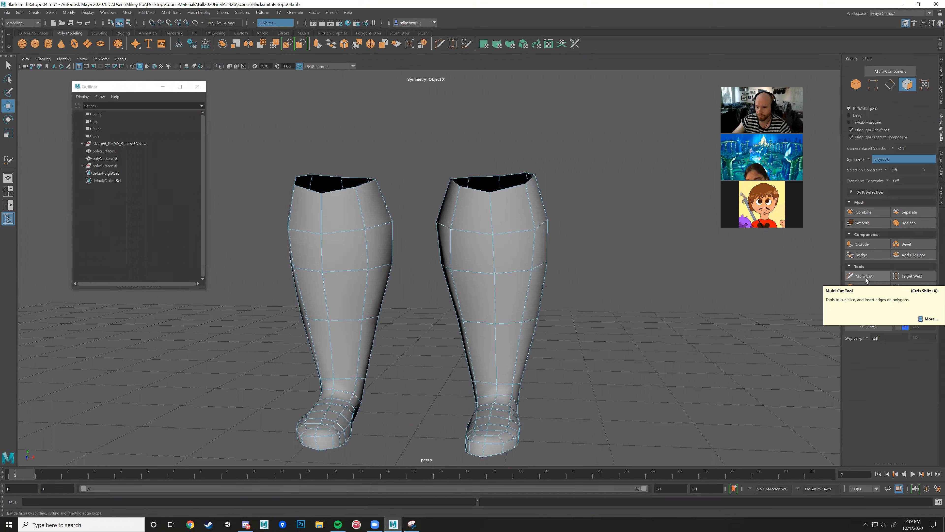
pyautogui.click(864, 276)
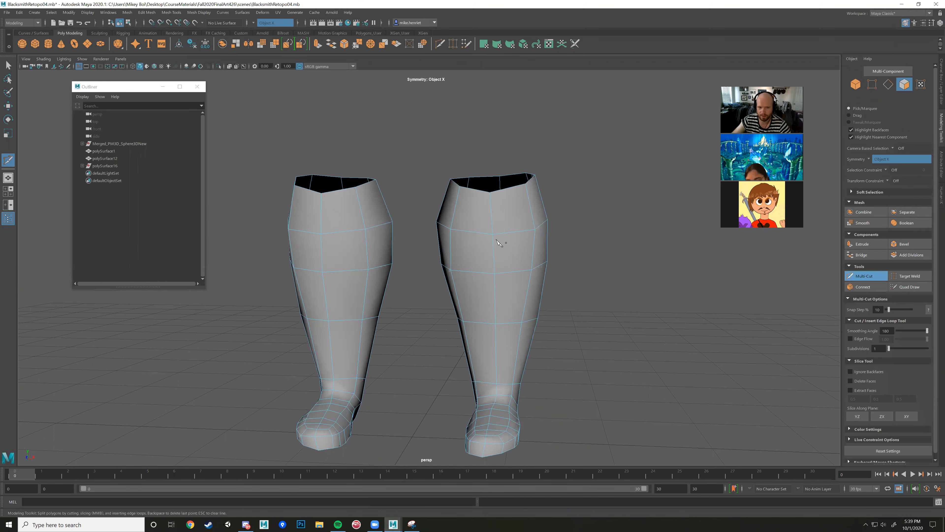
pyautogui.press('w')
pyautogui.moveTo(514, 236); pyautogui.dragTo(515, 219, button='right')
pyautogui.doubleClick(511, 237)
# - Scale and reposition the upper-calf edge loop to form a flared boot top around each leg
pyautogui.keyDown('alt'); pyautogui.moveTo(536, 254); pyautogui.dragTo(447, 248); pyautogui.keyUp('alt')
pyautogui.press('r')
pyautogui.keyDown('alt'); pyautogui.moveTo(502, 257); pyautogui.dragTo(562, 272, button='middle'); pyautogui.keyUp('alt')
pyautogui.press('w')
pyautogui.keyDown('alt'); pyautogui.moveTo(439, 232); pyautogui.dragTo(518, 276); pyautogui.keyUp('alt')
pyautogui.press('r')
pyautogui.moveTo(518, 275); pyautogui.dragTo(523, 272, button='right')
pyautogui.click(523, 272)
pyautogui.press('w')
pyautogui.moveTo(521, 238)
pyautogui.keyDown('alt'); pyautogui.mouseDown()
pyautogui.moveTo(435, 272)
pyautogui.moveTo(407, 276)
pyautogui.moveTo(358, 258)
pyautogui.moveTo(445, 237)
pyautogui.moveTo(403, 241)
pyautogui.moveTo(446, 262)
pyautogui.moveTo(438, 270)
pyautogui.moveTo(450, 276)
pyautogui.moveTo(519, 248)
pyautogui.mouseUp(); pyautogui.keyUp('alt')
pyautogui.click(448, 264)
# - Switch to vertex mode and reposition a vertex on the calf below the boot's flared top
pyautogui.moveTo(493, 243); pyautogui.dragTo(480, 244, button='right')
pyautogui.click(525, 249)
pyautogui.keyDown('alt'); pyautogui.moveTo(527, 251); pyautogui.dragTo(547, 236); pyautogui.keyUp('alt')
pyautogui.moveTo(517, 264); pyautogui.dragTo(505, 249)
pyautogui.keyDown('alt'); pyautogui.moveTo(537, 262); pyautogui.dragTo(418, 278); pyautogui.keyUp('alt')
pyautogui.click(493, 268)
pyautogui.scroll(-2, 418, 277)
pyautogui.keyDown('alt'); pyautogui.moveTo(418, 277); pyautogui.dragTo(447, 262, button='middle'); pyautogui.keyUp('alt')
pyautogui.scroll(-2, 447, 262)
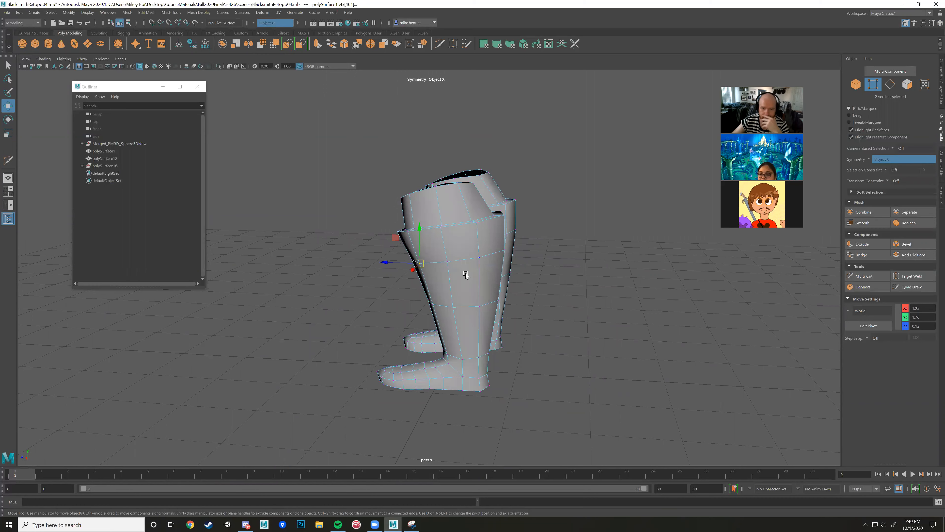
# - Move the mid-calf vertex on the inner side of the leg sideways from the back view
pyautogui.keyDown('alt'); pyautogui.moveTo(465, 274); pyautogui.dragTo(514, 263); pyautogui.keyUp('alt')
pyautogui.click(475, 264)
pyautogui.moveTo(460, 252); pyautogui.dragTo(509, 302)
pyautogui.click(467, 298)
pyautogui.moveTo(453, 286); pyautogui.dragTo(457, 285)
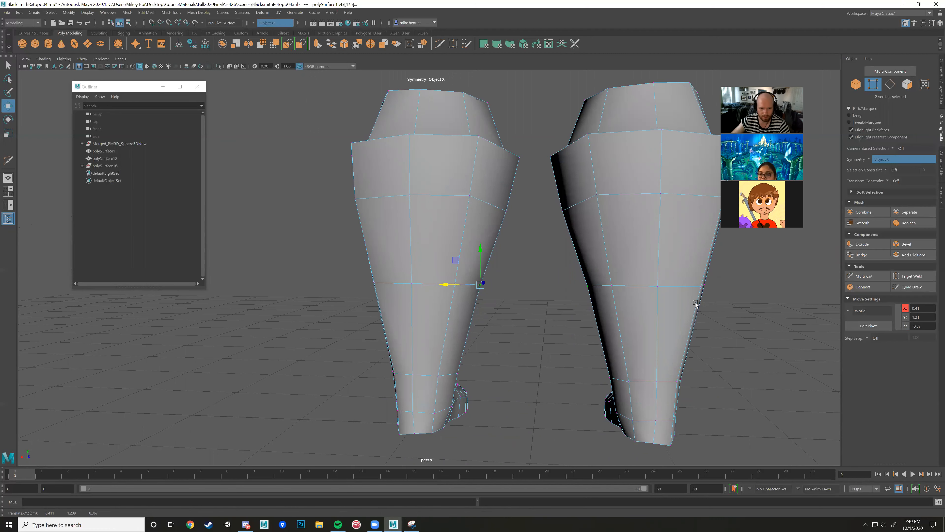
# - Insert two edge loops around the calf with Multi-Cut, one above and one below the mid-calf loop
pyautogui.click(864, 276)
pyautogui.keyDown('ctrl'); pyautogui.click(447, 330); pyautogui.keyUp('ctrl')
pyautogui.keyDown('ctrl'); pyautogui.click(462, 240); pyautogui.keyUp('ctrl')
pyautogui.press('w')
pyautogui.keyDown('alt'); pyautogui.moveTo(454, 232); pyautogui.dragTo(508, 270); pyautogui.keyUp('alt')
pyautogui.moveTo(455, 252); pyautogui.dragTo(457, 253)
pyautogui.moveTo(526, 204); pyautogui.dragTo(464, 219)
# - Return to object mode and examine the boot shape on both legs from several sides
pyautogui.scroll(-4, 538, 250)
pyautogui.keyDown('alt'); pyautogui.moveTo(538, 252); pyautogui.dragTo(414, 246); pyautogui.keyUp('alt')
pyautogui.scroll(-3, 454, 252)
pyautogui.moveTo(462, 229); pyautogui.dragTo(500, 223, button='right')
pyautogui.scroll(4, 489, 268)
pyautogui.keyDown('alt'); pyautogui.moveTo(464, 296); pyautogui.dragTo(473, 262, button='middle'); pyautogui.keyUp('alt')
pyautogui.scroll(-2, 474, 262)
pyautogui.keyDown('alt'); pyautogui.moveTo(473, 262); pyautogui.dragTo(437, 264); pyautogui.keyUp('alt')
pyautogui.scroll(4, 437, 264)
pyautogui.rightClick(474, 272)
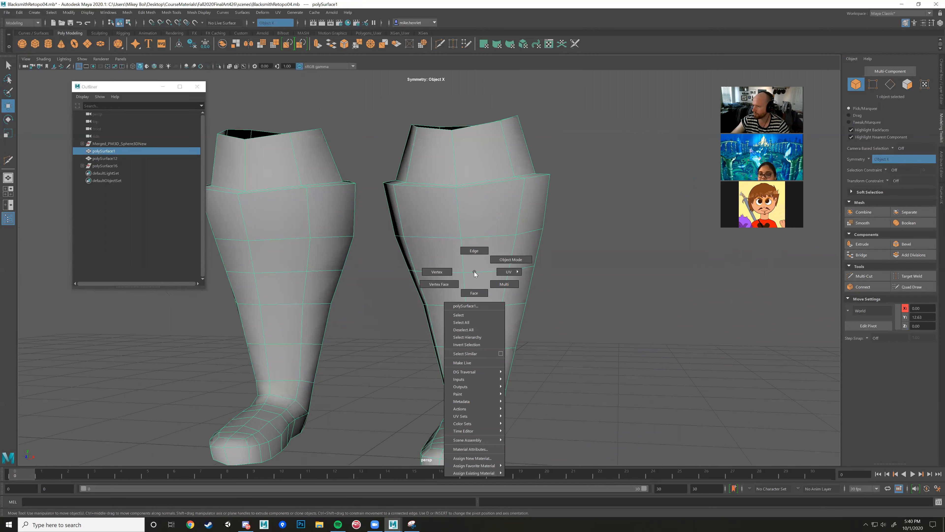
pyautogui.moveTo(475, 271); pyautogui.dragTo(410, 233, button='right')
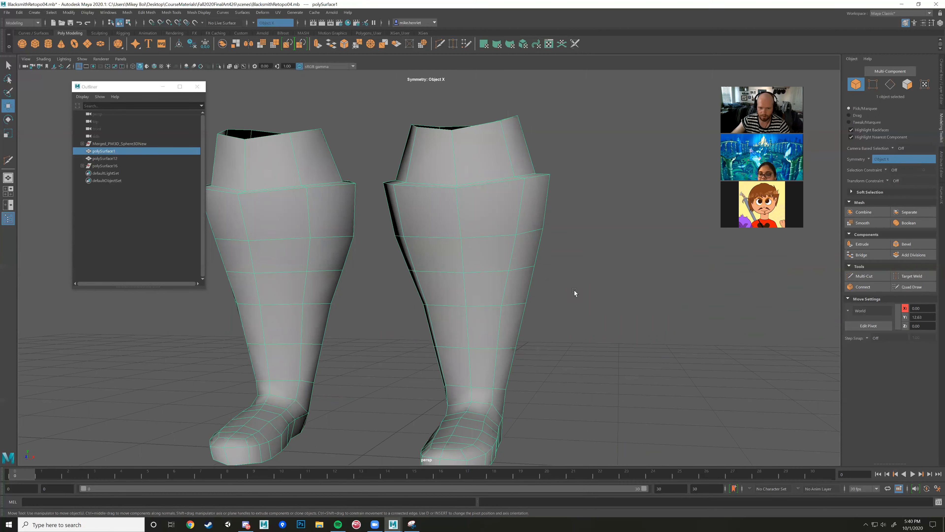
# - Cut a V-shaped edge across the front of the shin with Multi-Cut
pyautogui.hotkey('ctrl', 'shift', 'x')
pyautogui.scroll(3, 574, 291)
pyautogui.keyDown('alt'); pyautogui.moveTo(575, 290); pyautogui.dragTo(588, 283); pyautogui.keyUp('alt')
pyautogui.click(544, 267)
pyautogui.click(486, 294)
pyautogui.keyDown('alt'); pyautogui.moveTo(551, 283); pyautogui.dragTo(539, 288); pyautogui.keyUp('alt')
# - Extrude the front shin faces above the V-shaped cut outward with a Local Translate Z of 0.114
pyautogui.press('w')
pyautogui.moveTo(482, 281); pyautogui.dragTo(484, 303, button='right')
pyautogui.click(495, 282)
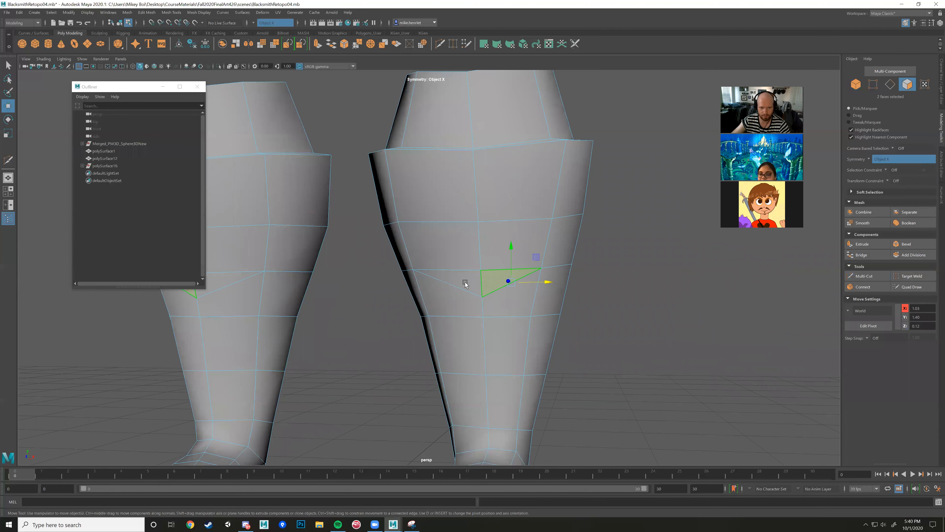
pyautogui.keyDown('shift'); pyautogui.click(449, 252); pyautogui.keyUp('shift')
pyautogui.keyDown('shift'); pyautogui.click(526, 205); pyautogui.keyUp('shift')
pyautogui.keyDown('alt'); pyautogui.moveTo(475, 233); pyautogui.dragTo(559, 226); pyautogui.keyUp('alt')
pyautogui.hotkey('ctrl', 'e')
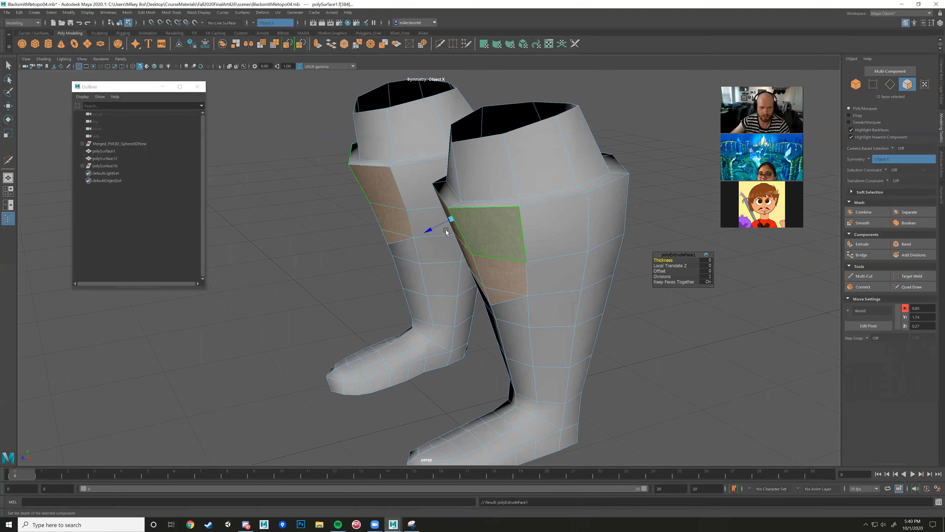
pyautogui.moveTo(436, 226); pyautogui.dragTo(494, 213)
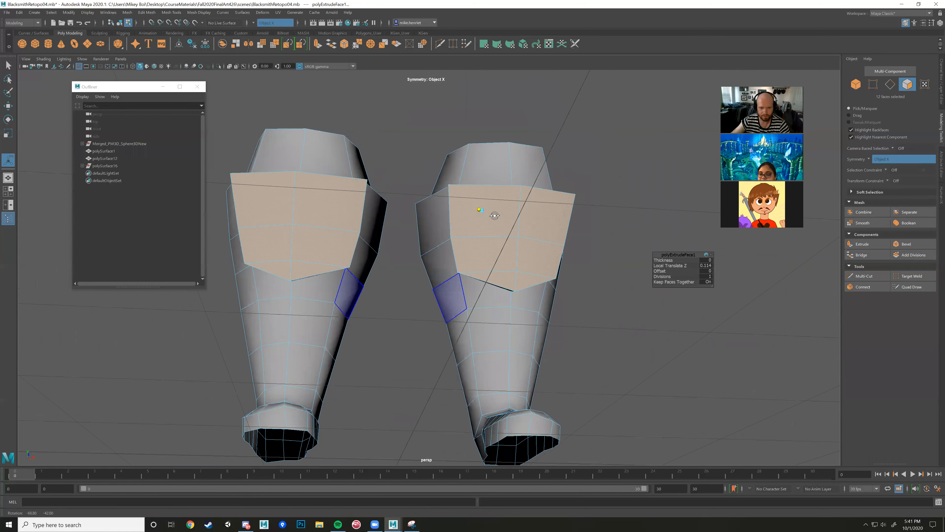
pyautogui.keyDown('alt'); pyautogui.moveTo(510, 274); pyautogui.dragTo(487, 270); pyautogui.keyUp('alt')
pyautogui.scroll(5, 484, 280)
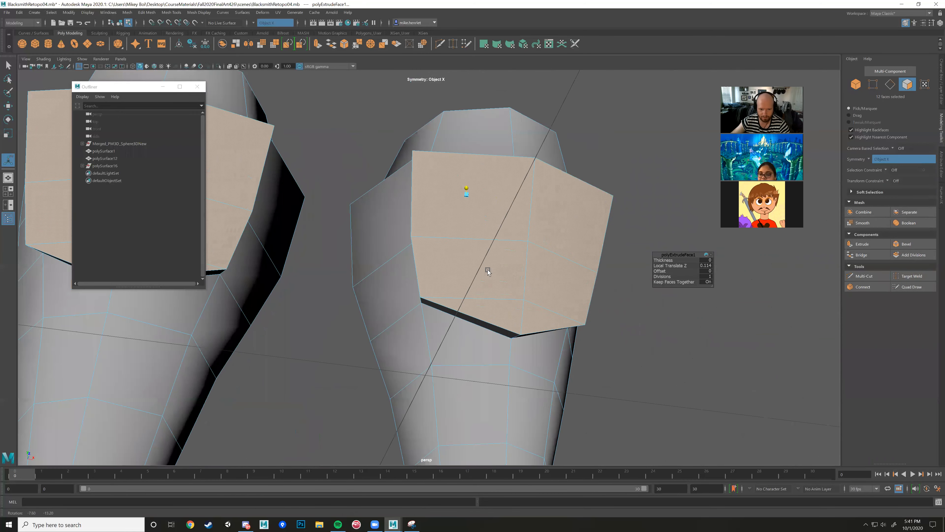
pyautogui.keyDown('alt'); pyautogui.moveTo(691, 317); pyautogui.dragTo(726, 306); pyautogui.keyUp('alt')
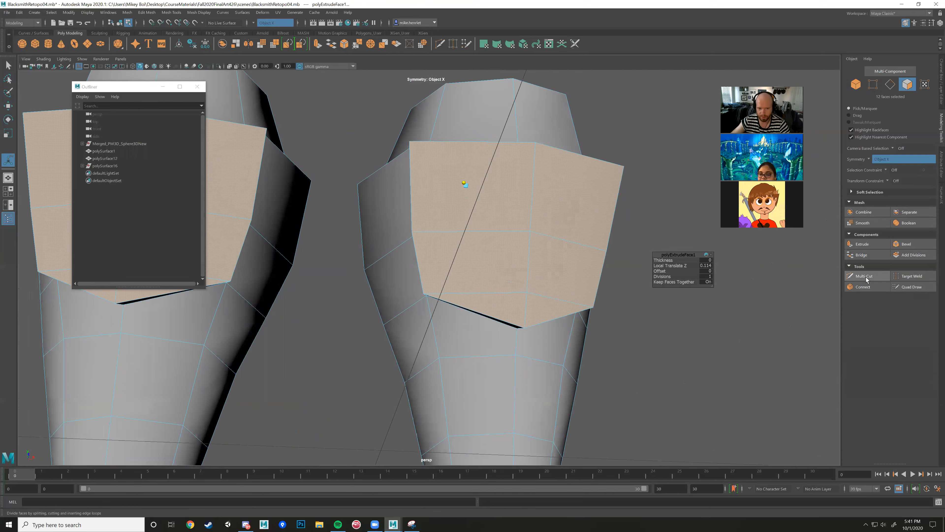
# - Cut edges with Multi-Cut from the shin vertices below the raised plate to the midpoints of its slanted lower edges
pyautogui.click(859, 275)
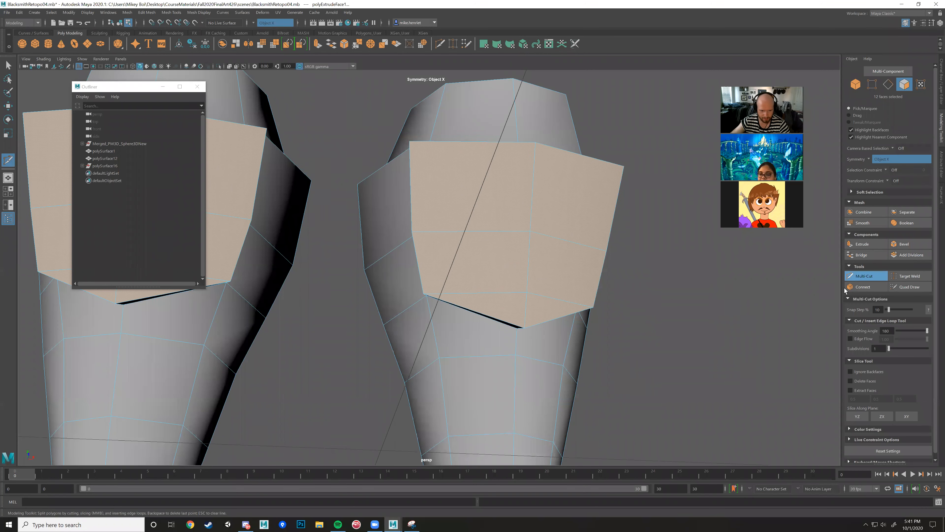
pyautogui.keyDown('alt'); pyautogui.moveTo(436, 370); pyautogui.dragTo(431, 367); pyautogui.keyUp('alt')
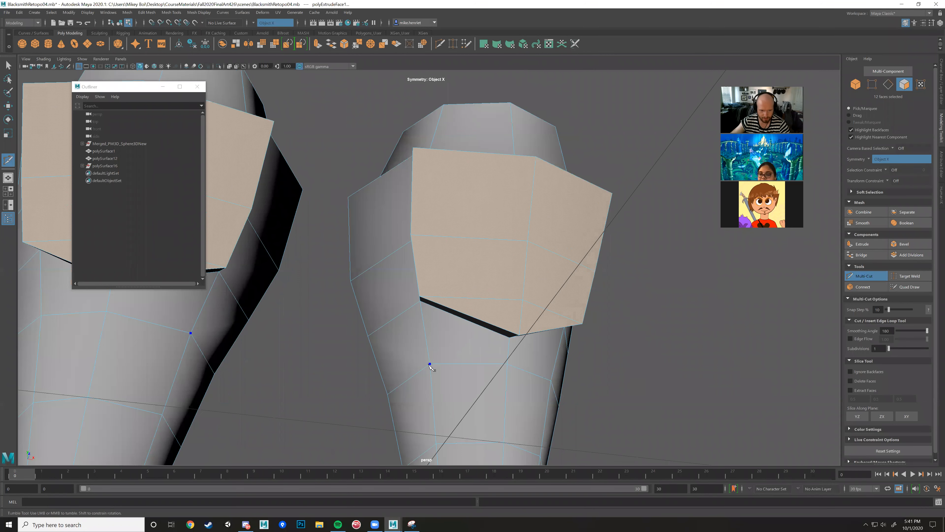
pyautogui.click(474, 319)
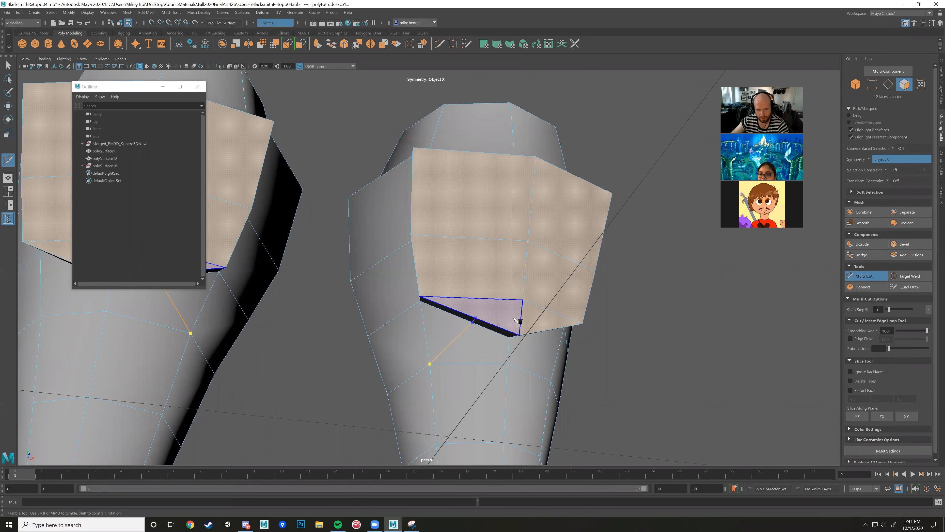
pyautogui.keyDown('alt'); pyautogui.moveTo(517, 319); pyautogui.dragTo(632, 298); pyautogui.keyUp('alt')
pyautogui.click(620, 314)
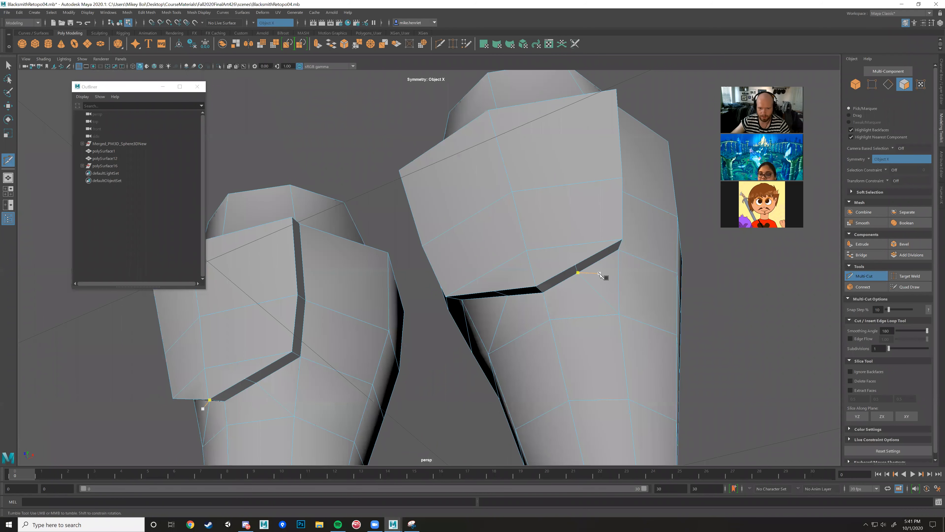
pyautogui.keyDown('alt'); pyautogui.moveTo(604, 278); pyautogui.dragTo(593, 280); pyautogui.keyUp('alt')
# - Adjust the edges along the lower border of the raised shin plate with the Move tool
pyautogui.press('w')
pyautogui.click(577, 277)
pyautogui.moveTo(578, 278); pyautogui.dragTo(577, 258, button='right')
pyautogui.click(578, 278)
pyautogui.keyDown('alt'); pyautogui.moveTo(584, 286); pyautogui.dragTo(540, 302); pyautogui.keyUp('alt')
pyautogui.click(605, 246)
pyautogui.keyDown('alt'); pyautogui.moveTo(470, 328); pyautogui.dragTo(302, 309); pyautogui.keyUp('alt')
pyautogui.keyDown('alt'); pyautogui.moveTo(403, 303); pyautogui.dragTo(320, 298, button='right'); pyautogui.keyUp('alt')
pyautogui.keyDown('alt'); pyautogui.moveTo(368, 299); pyautogui.dragTo(335, 295); pyautogui.keyUp('alt')
pyautogui.keyDown('alt'); pyautogui.moveTo(506, 271); pyautogui.dragTo(557, 248, button='right'); pyautogui.keyUp('alt')
pyautogui.moveTo(557, 248); pyautogui.dragTo(518, 269)
# - Select edges around the back of the upper calf and move them slightly to refine the boot's side profile
pyautogui.click(384, 275)
pyautogui.keyDown('shift'); pyautogui.click(384, 275); pyautogui.keyUp('shift')
pyautogui.keyDown('alt'); pyautogui.moveTo(435, 279); pyautogui.dragTo(499, 263); pyautogui.keyUp('alt')
pyautogui.click(544, 219)
pyautogui.keyDown('alt'); pyautogui.moveTo(578, 225); pyautogui.dragTo(562, 239); pyautogui.keyUp('alt')
pyautogui.keyDown('shift'); pyautogui.click(522, 233); pyautogui.keyUp('shift')
pyautogui.moveTo(504, 213); pyautogui.dragTo(509, 213)
pyautogui.click(535, 264)
pyautogui.keyDown('alt'); pyautogui.moveTo(535, 263); pyautogui.dragTo(505, 268); pyautogui.keyUp('alt')
pyautogui.keyDown('shift'); pyautogui.click(490, 288); pyautogui.keyUp('shift')
pyautogui.hotkey('ctrl', 'z')
pyautogui.click(431, 296)
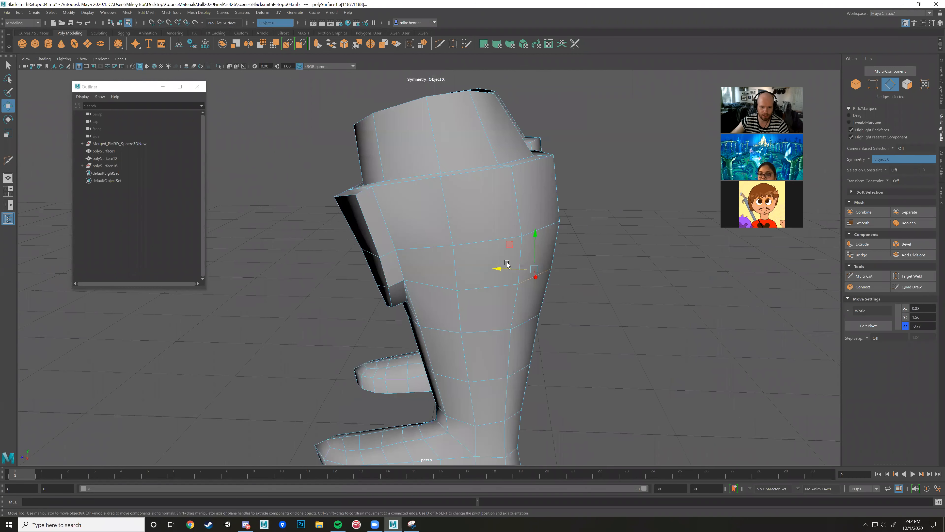
# - Return to object mode and examine the boots' overall profile from the side and above
pyautogui.scroll(-5, 500, 268)
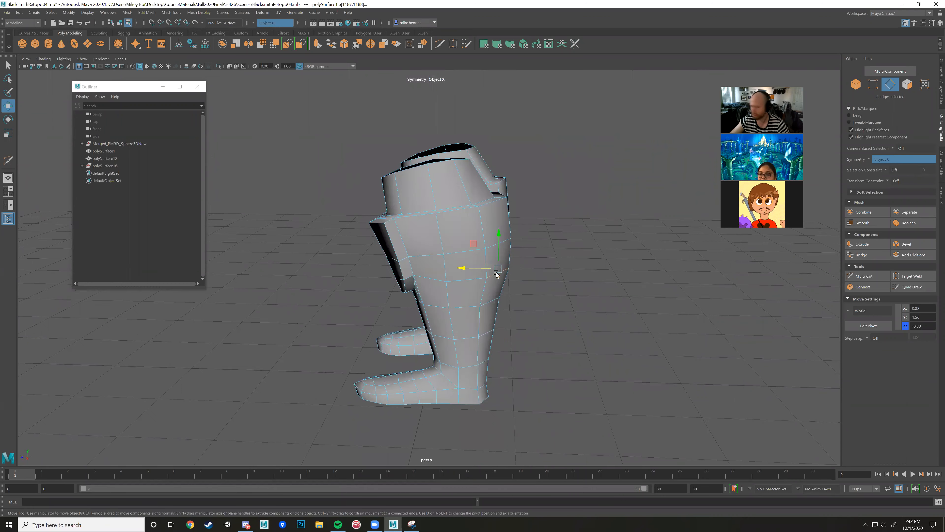
pyautogui.moveTo(498, 270)
pyautogui.keyDown('alt'); pyautogui.mouseDown()
pyautogui.moveTo(536, 258)
pyautogui.moveTo(550, 263)
pyautogui.moveTo(485, 263)
pyautogui.moveTo(534, 266)
pyautogui.moveTo(503, 267)
pyautogui.mouseUp(); pyautogui.keyUp('alt')
pyautogui.keyDown('alt'); pyautogui.moveTo(502, 266); pyautogui.dragTo(481, 295, button='middle'); pyautogui.keyUp('alt')
pyautogui.scroll(5, 481, 296)
pyautogui.moveTo(443, 256); pyautogui.dragTo(479, 244, button='right')
pyautogui.click(404, 318)
pyautogui.keyDown('alt'); pyautogui.moveTo(407, 317); pyautogui.dragTo(388, 283); pyautogui.keyUp('alt')
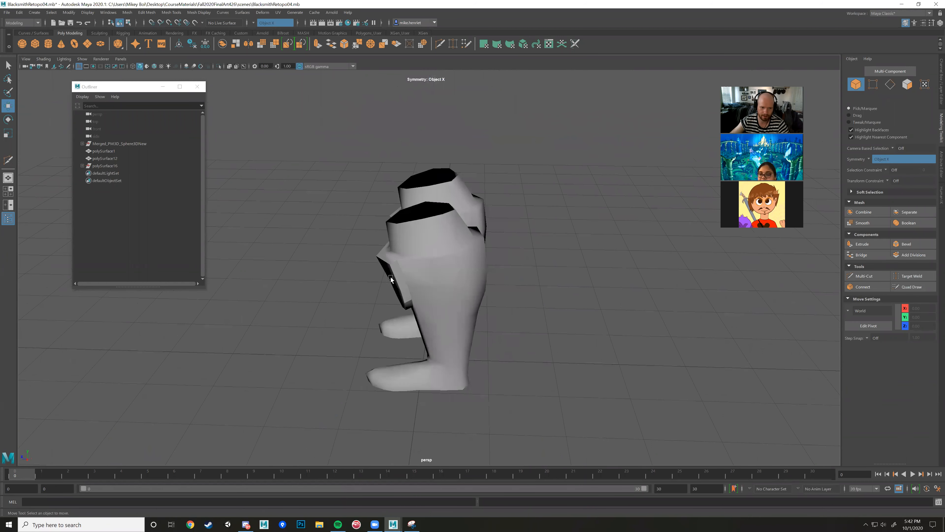
# - Select the border edges around the boot soles, scale them flat along Y, and return to object mode
pyautogui.keyDown('alt'); pyautogui.moveTo(637, 272); pyautogui.dragTo(455, 204); pyautogui.keyUp('alt')
pyautogui.click(505, 292)
pyautogui.scroll(4, 448, 292)
pyautogui.keyDown('alt'); pyautogui.moveTo(451, 367); pyautogui.dragTo(450, 276, button='middle'); pyautogui.keyUp('alt')
pyautogui.scroll(1, 449, 277)
pyautogui.keyDown('alt'); pyautogui.moveTo(450, 276); pyautogui.dragTo(461, 285); pyautogui.keyUp('alt')
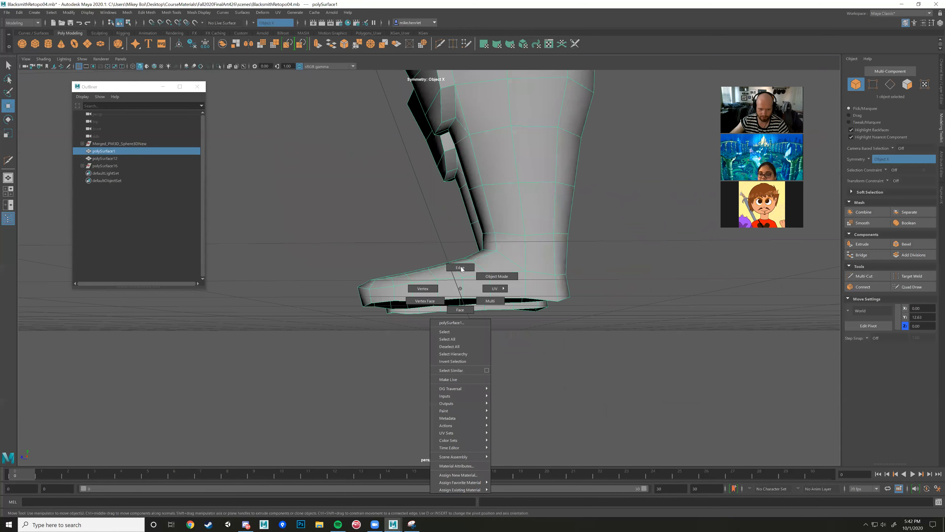
pyautogui.moveTo(461, 282); pyautogui.dragTo(461, 261, button='right')
pyautogui.keyDown('alt'); pyautogui.moveTo(484, 303); pyautogui.dragTo(484, 311); pyautogui.keyUp('alt')
pyautogui.press('r')
pyautogui.moveTo(464, 268); pyautogui.dragTo(464, 292)
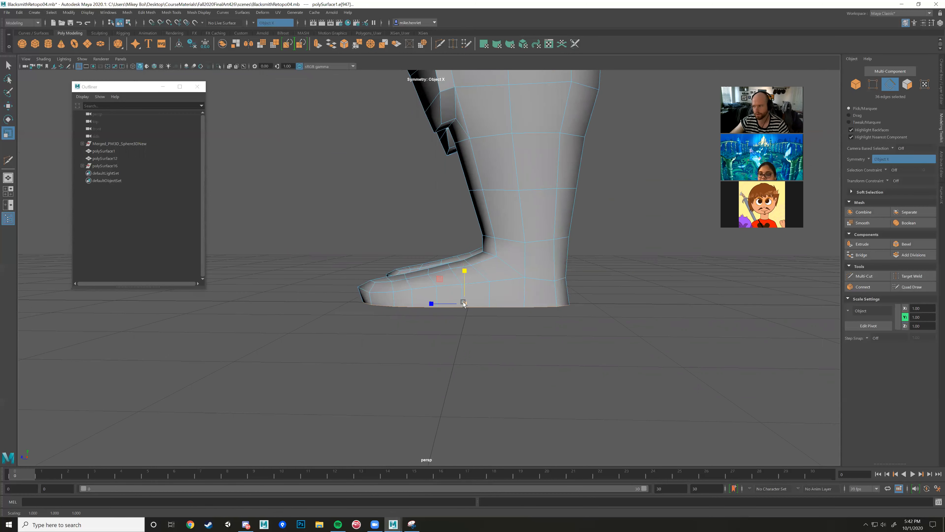
pyautogui.keyDown('alt'); pyautogui.moveTo(479, 295); pyautogui.dragTo(475, 344); pyautogui.keyUp('alt')
pyautogui.scroll(-2, 475, 344)
pyautogui.moveTo(490, 308); pyautogui.dragTo(518, 295, button='right')
# - Compare the chest and sleeve retopology with the sculpt by showing the body layer, then hide the sculpt and reselect the retopology mesh
pyautogui.scroll(-3, 517, 300)
pyautogui.keyDown('alt'); pyautogui.moveTo(518, 299); pyautogui.dragTo(497, 341, button='middle'); pyautogui.keyUp('alt')
pyautogui.keyDown('alt'); pyautogui.moveTo(499, 343); pyautogui.dragTo(428, 278); pyautogui.keyUp('alt')
pyautogui.keyDown('alt'); pyautogui.moveTo(428, 279); pyautogui.dragTo(541, 229, button='right'); pyautogui.keyUp('alt')
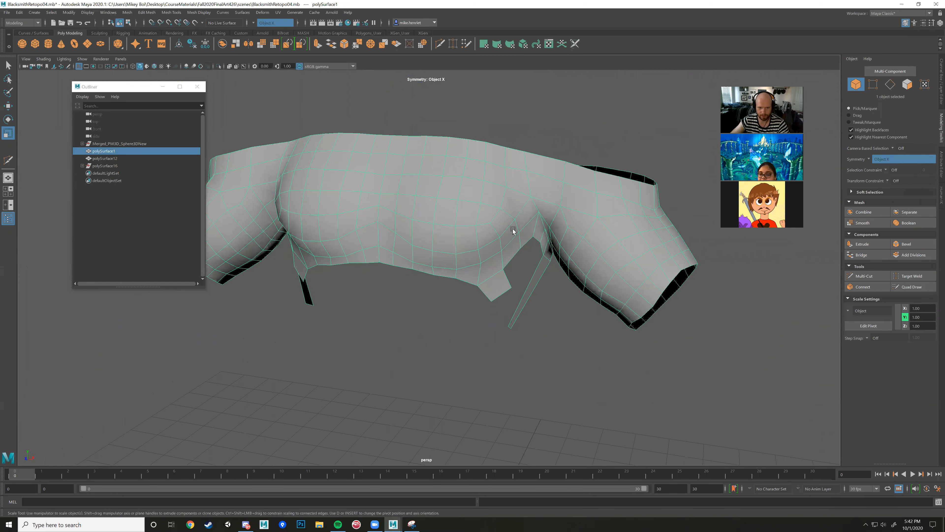
pyautogui.click(942, 83)
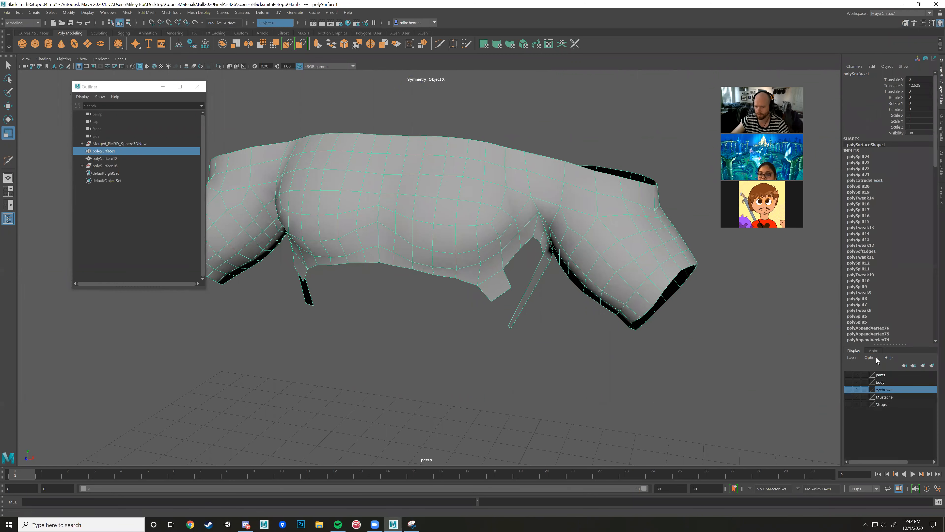
pyautogui.keyDown('alt'); pyautogui.moveTo(600, 378); pyautogui.dragTo(466, 316, button='right'); pyautogui.keyUp('alt')
pyautogui.moveTo(467, 316)
pyautogui.keyDown('alt'); pyautogui.mouseDown()
pyautogui.moveTo(424, 299)
pyautogui.moveTo(391, 304)
pyautogui.moveTo(480, 314)
pyautogui.mouseUp(); pyautogui.keyUp('alt')
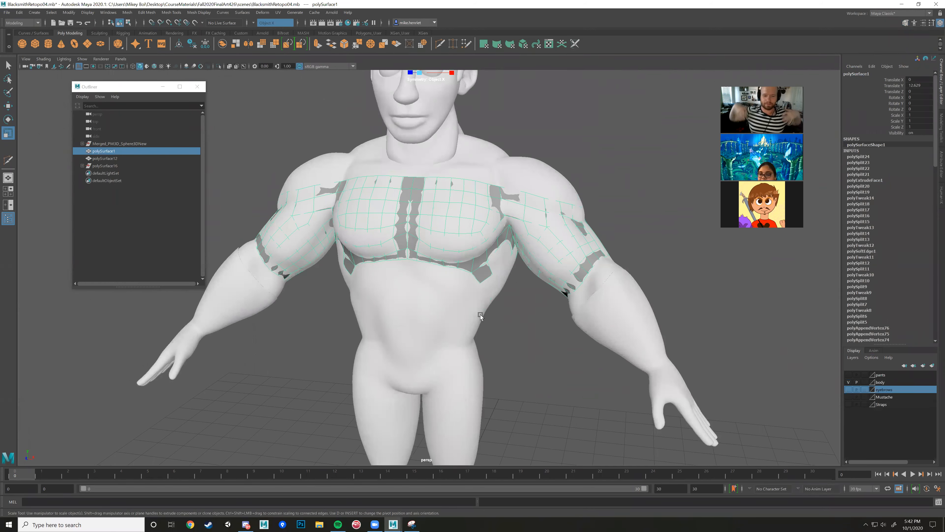
pyautogui.click(657, 180)
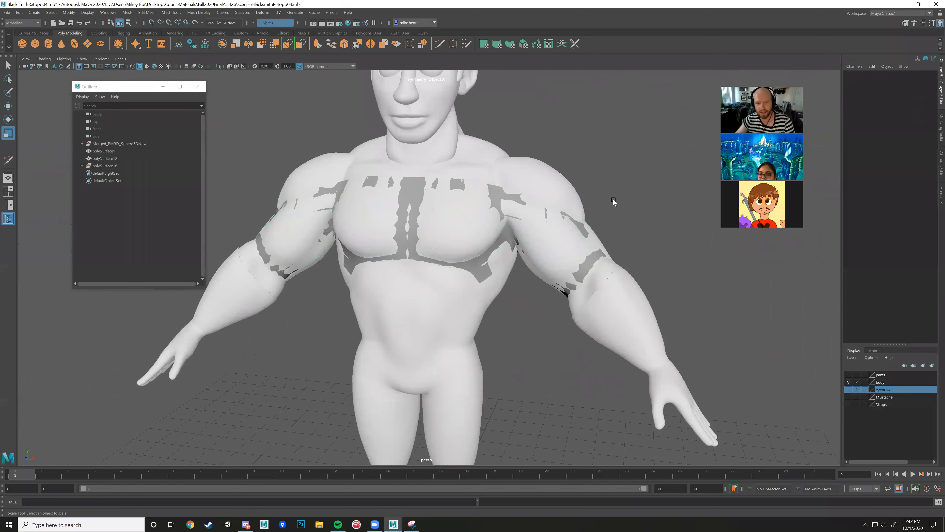
pyautogui.click(485, 178)
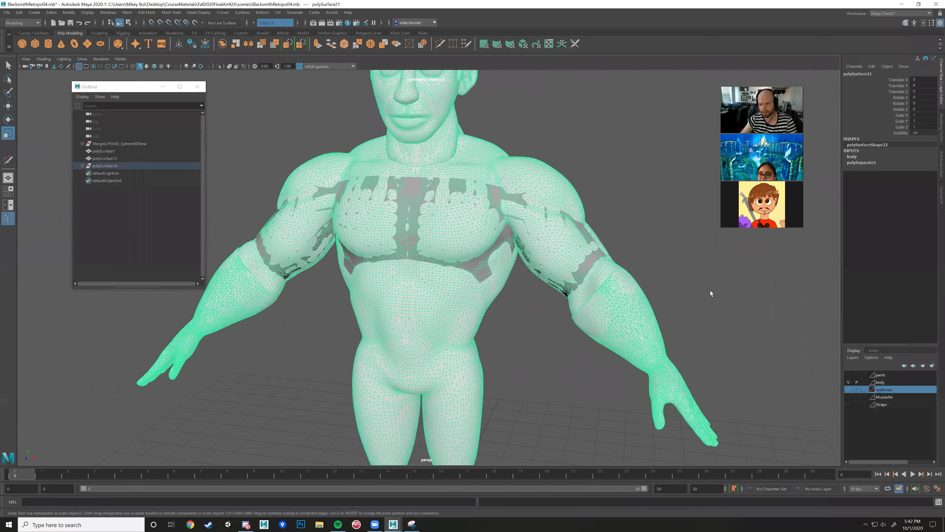
pyautogui.hotkey('ctrl', 'h')
pyautogui.scroll(-5, 710, 290)
pyautogui.keyDown('alt'); pyautogui.moveTo(580, 278); pyautogui.dragTo(493, 197); pyautogui.keyUp('alt')
pyautogui.click(494, 198)
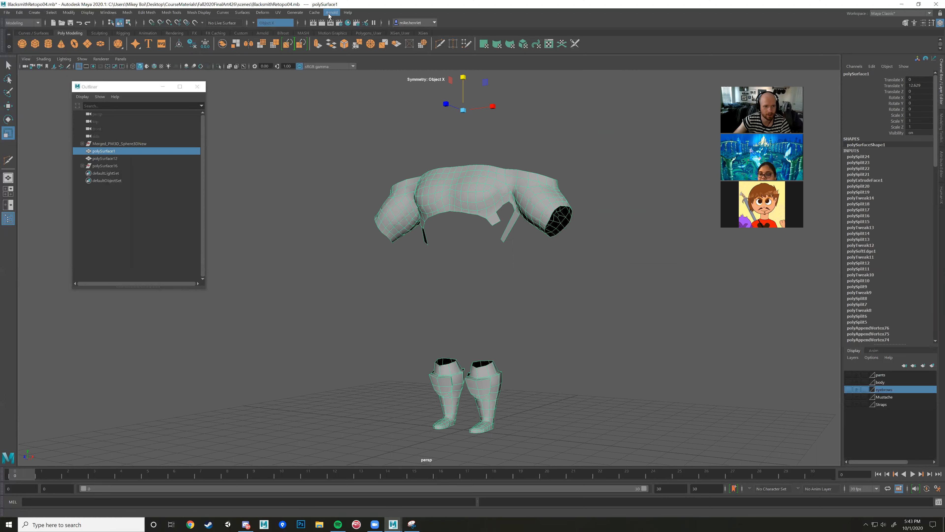
# - Examine the chest and sleeve retopology from several angles, including the unfinished strips along its lower border
pyautogui.keyDown('alt'); pyautogui.moveTo(440, 243); pyautogui.dragTo(451, 259); pyautogui.keyUp('alt')
pyautogui.scroll(-4, 451, 259)
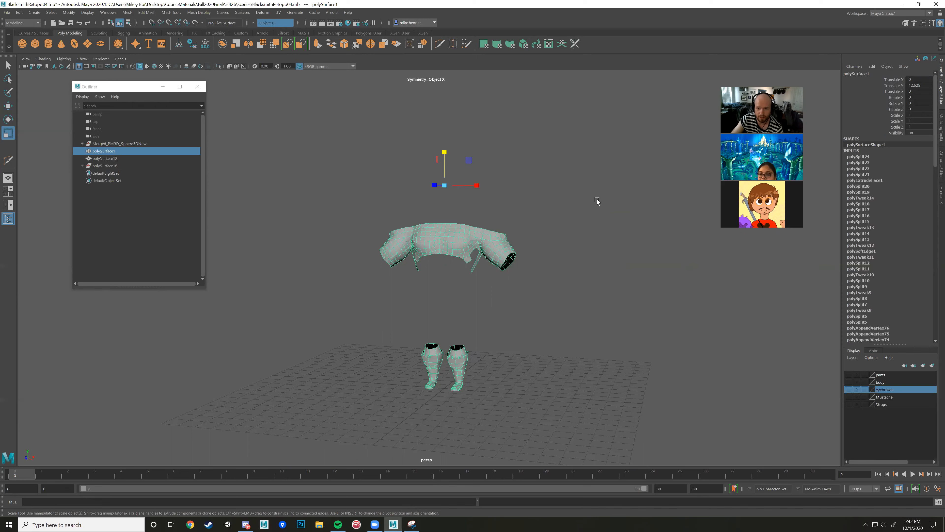
pyautogui.scroll(2, 595, 201)
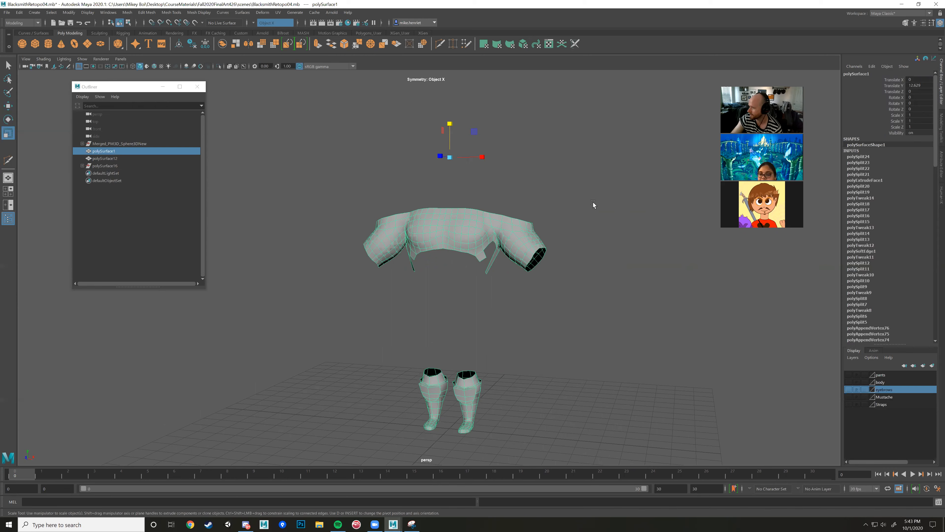
pyautogui.scroll(4, 593, 202)
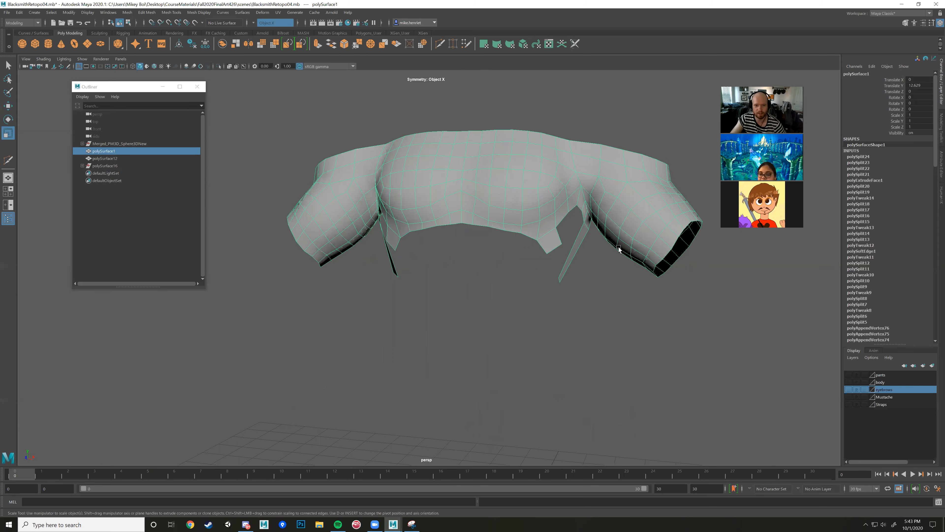
pyautogui.keyDown('alt'); pyautogui.moveTo(624, 285); pyautogui.dragTo(467, 298); pyautogui.keyUp('alt')
pyautogui.scroll(4, 481, 301)
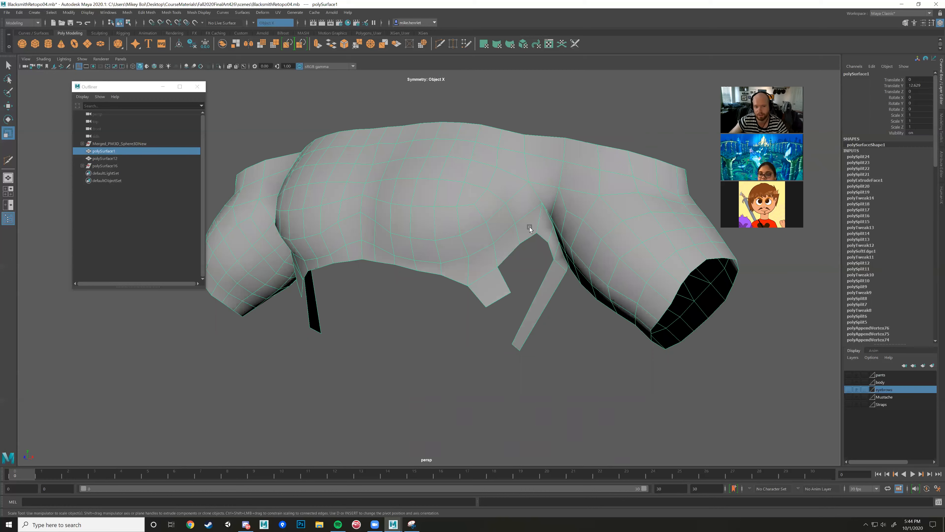
pyautogui.scroll(-5, 511, 230)
pyautogui.keyDown('alt'); pyautogui.moveTo(511, 230); pyautogui.dragTo(470, 256); pyautogui.keyUp('alt')
pyautogui.keyDown('alt'); pyautogui.moveTo(475, 240); pyautogui.dragTo(477, 212, button='middle'); pyautogui.keyUp('alt')
pyautogui.scroll(5, 508, 226)
pyautogui.keyDown('alt'); pyautogui.moveTo(468, 233); pyautogui.dragTo(500, 226); pyautogui.keyUp('alt')
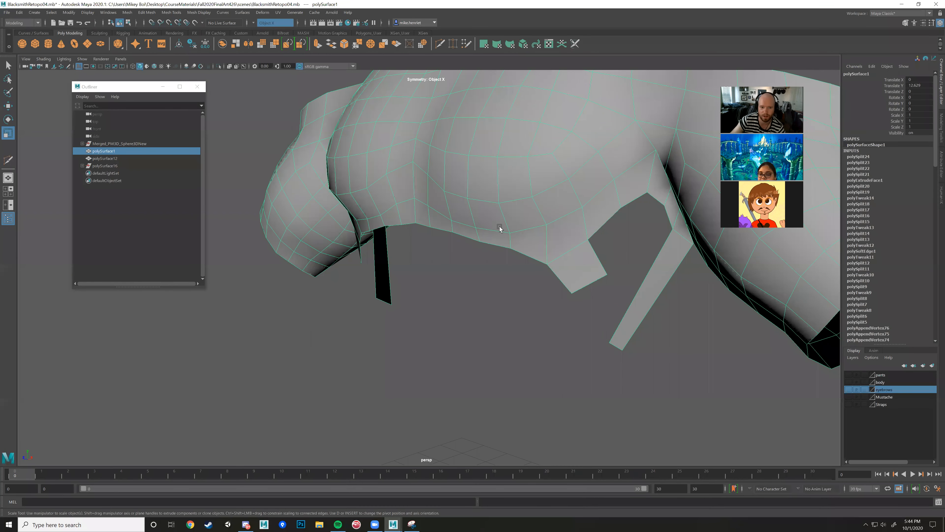
pyautogui.scroll(-8, 499, 228)
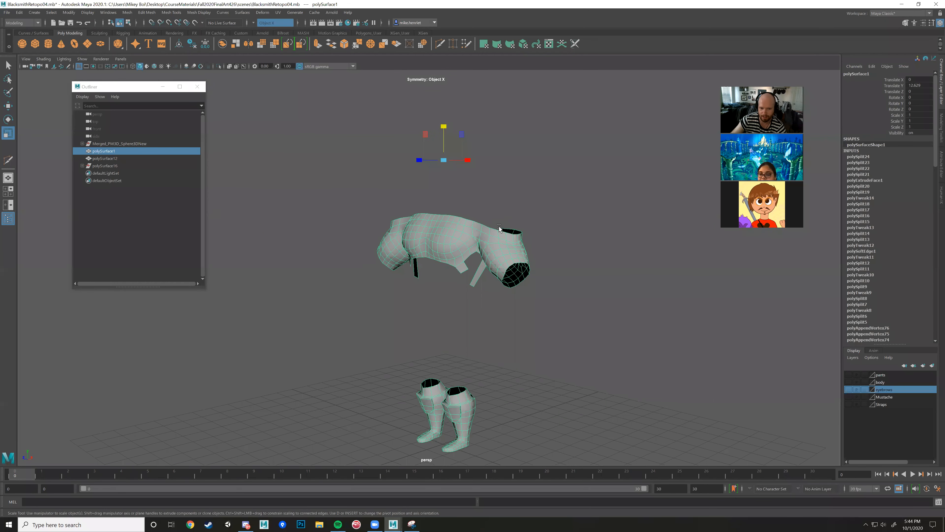
pyautogui.scroll(4, 495, 257)
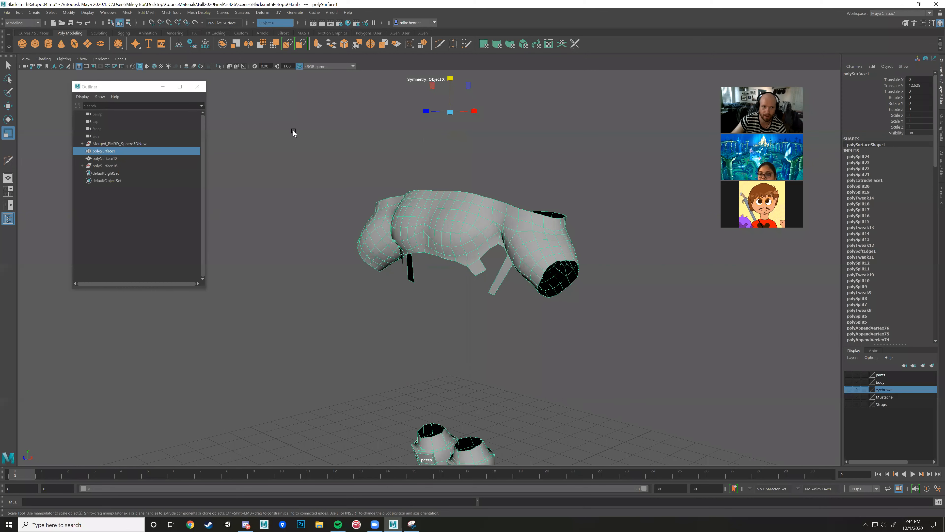